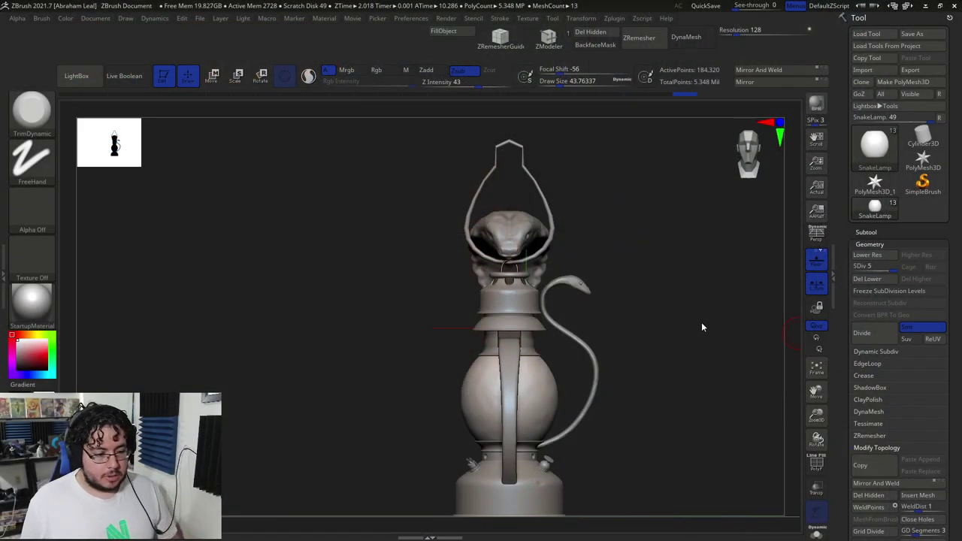
Step: Examine the whole snake lamp, from the base and glass globe up to the cap and snake head
left_click_drag(703, 327, 690, 301)
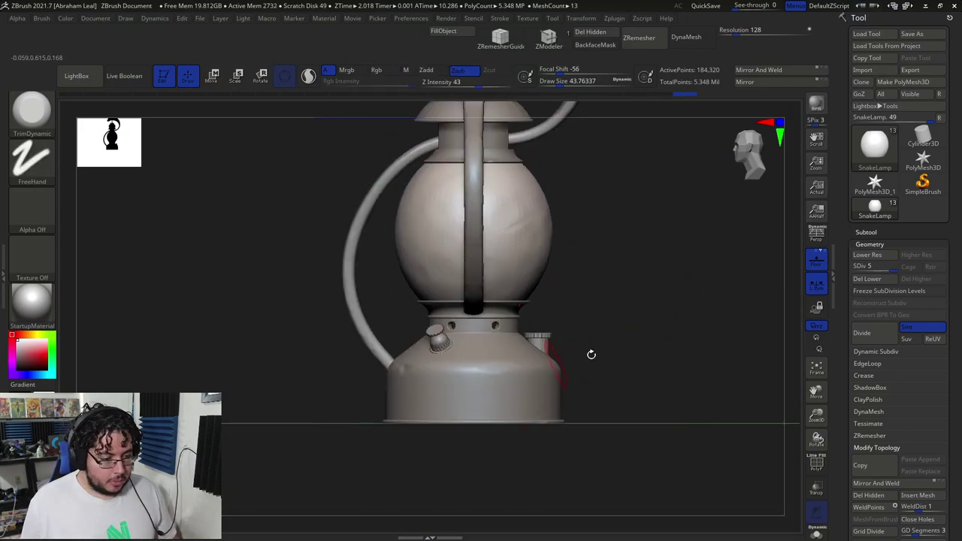
left_click_drag(591, 354, 699, 297)
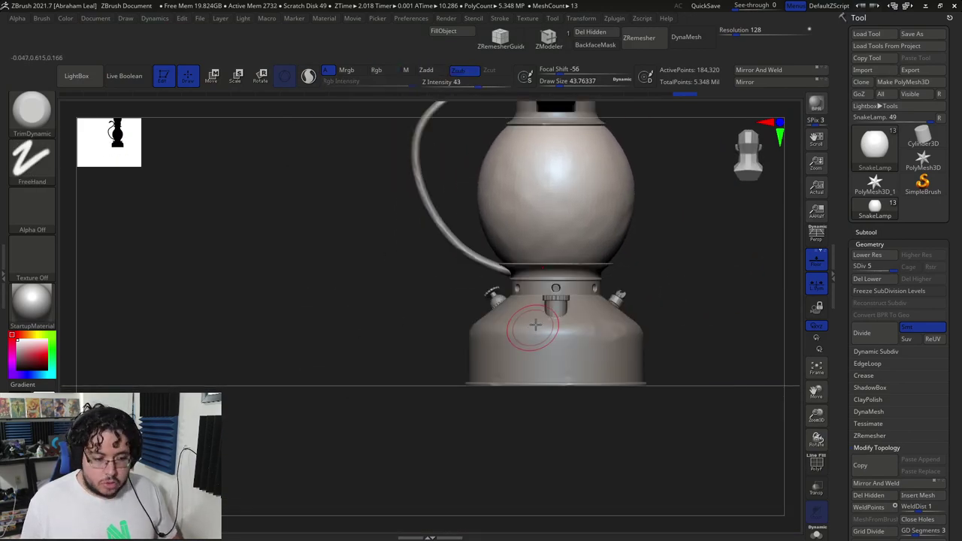
left_click_drag(368, 330, 618, 242)
left_click_drag(590, 282, 632, 277)
left_click_drag(375, 295, 473, 301)
left_click_drag(719, 274, 659, 257)
left_click_drag(711, 197, 615, 262)
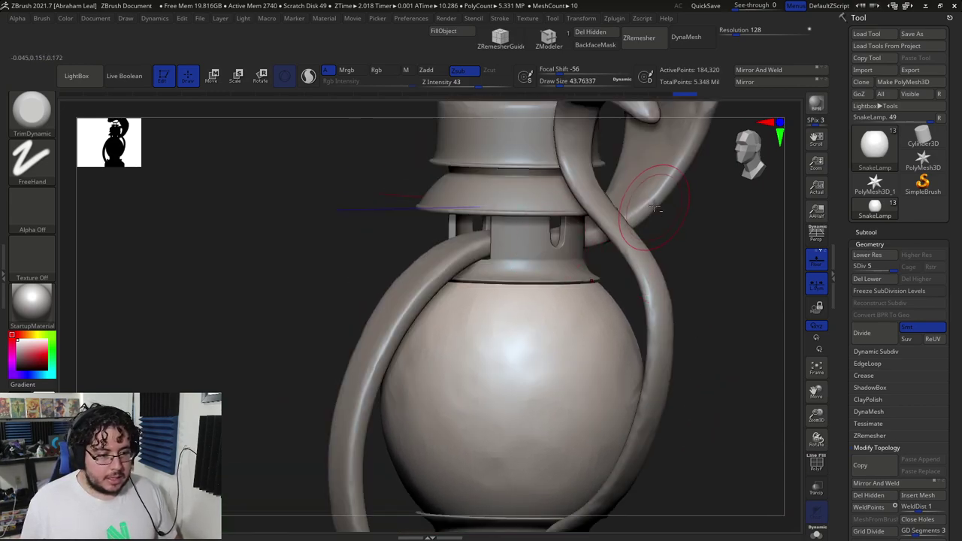
left_click_drag(656, 208, 411, 310)
left_click_drag(411, 240, 589, 258)
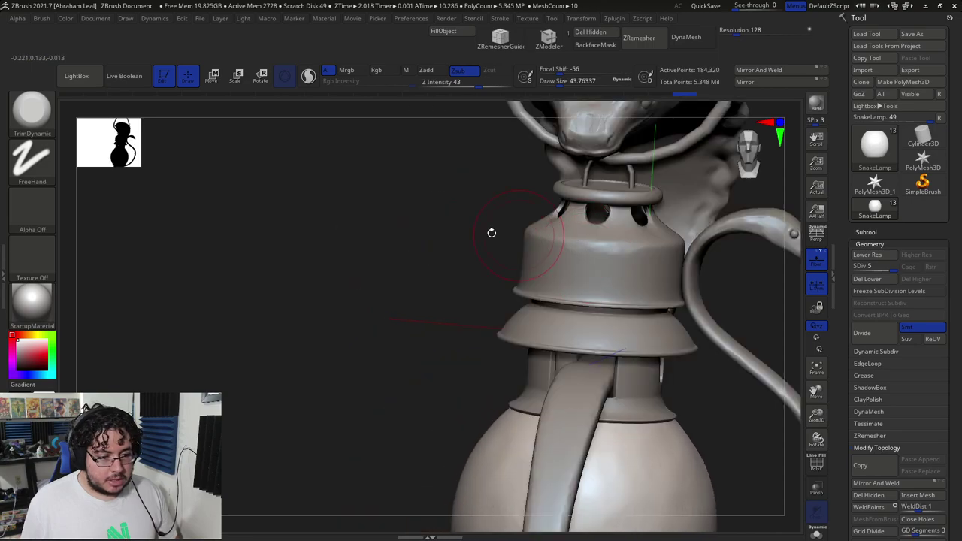
left_click_drag(491, 233, 631, 229)
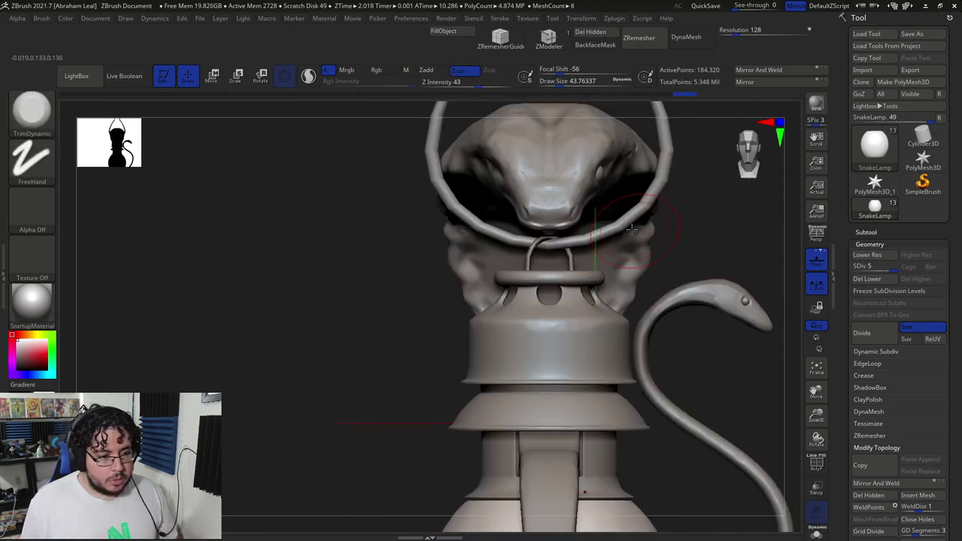
Step: Make the MainSnake subtool active and examine its head, hood and body from several sides
left_click(527, 167, "alt")
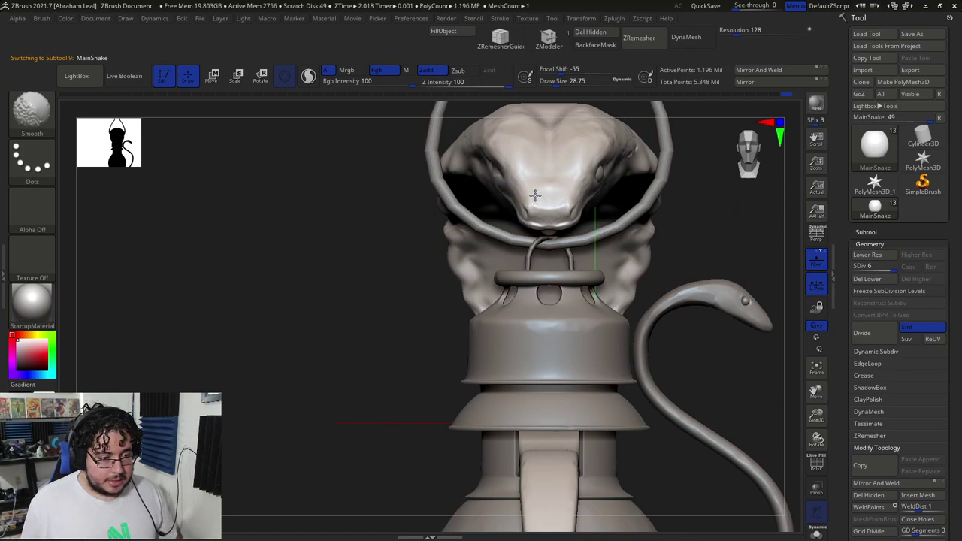
left_click_drag(778, 197, 742, 200)
left_click_drag(484, 260, 376, 295, "alt")
left_click_drag(740, 162, 648, 172)
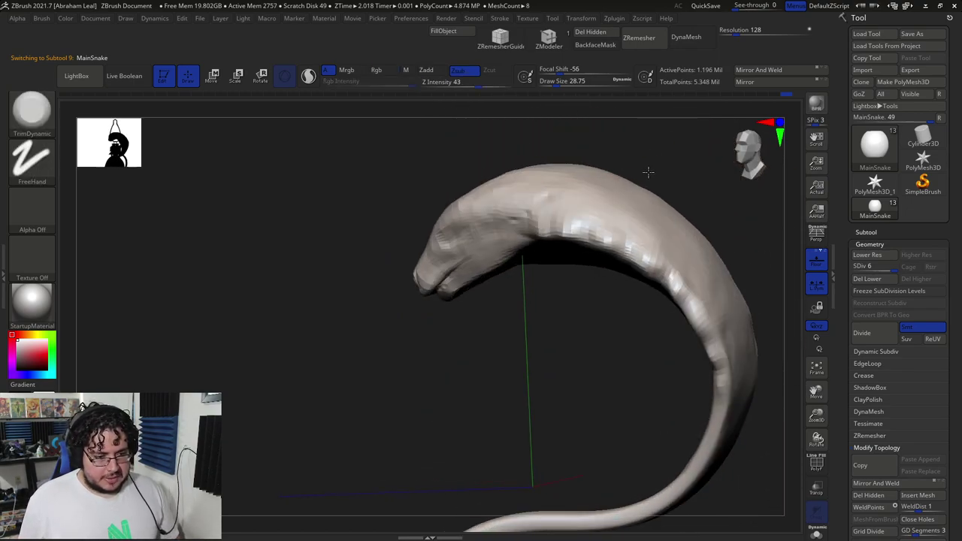
mouse_move(648, 172)
right_mouse_down()
mouse_move(548, 204)
mouse_move(630, 197)
mouse_move(633, 221)
mouse_move(643, 172)
right_mouse_up()
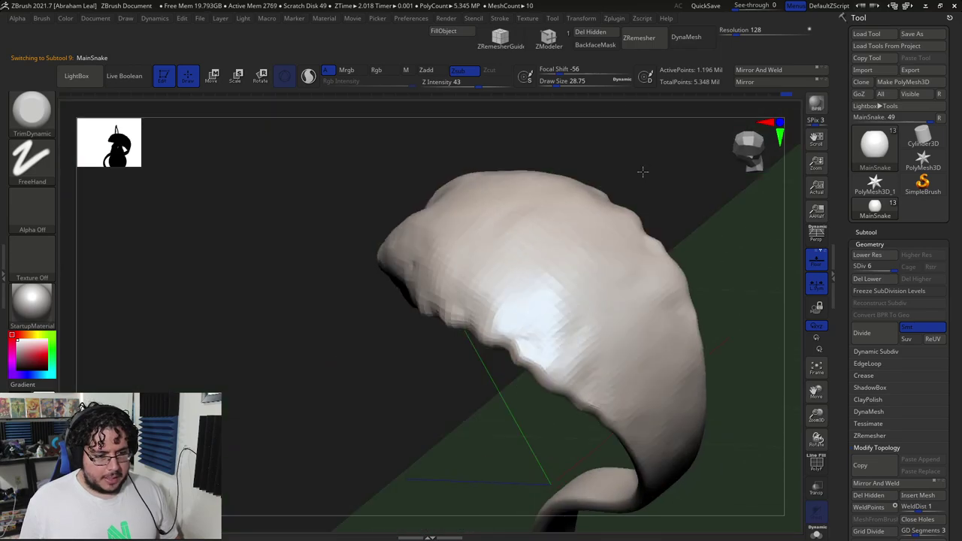
left_click_drag(642, 172, 681, 264)
left_click_drag(628, 328, 631, 323)
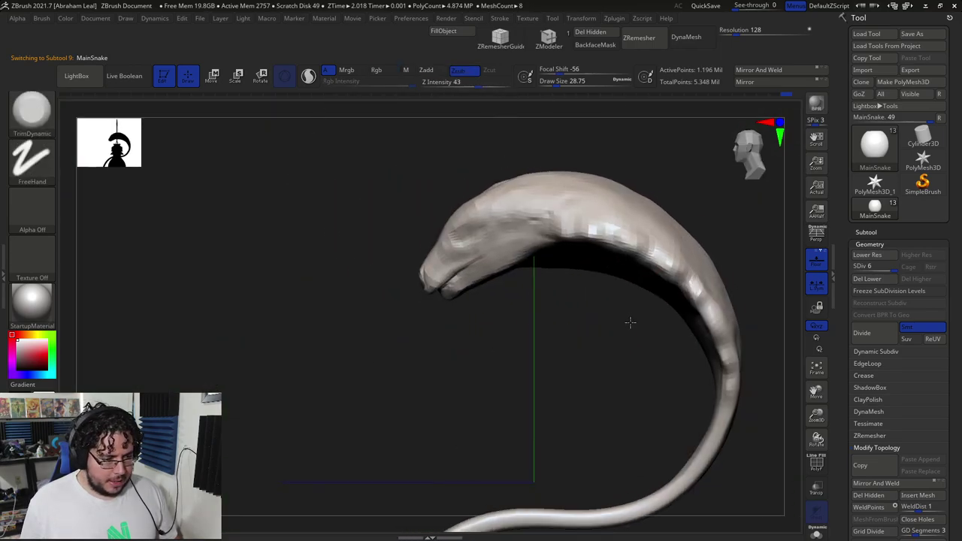
mouse_move(423, 329)
left_mouse_down()
mouse_move(466, 333)
mouse_move(589, 277)
mouse_move(752, 290)
left_mouse_up()
Step: Reduce the brush draw size to about 11.7 and lightly smooth the main snake's mouth area
key("space")
left_click(580, 264)
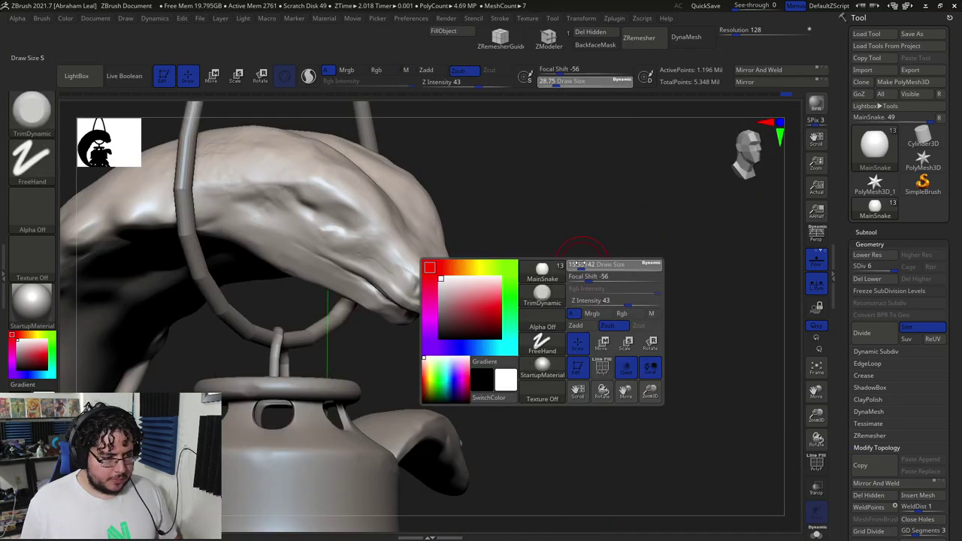
mouse_move(582, 264)
right_mouse_down()
mouse_move(486, 263)
mouse_move(401, 279)
right_mouse_up()
key("shift")
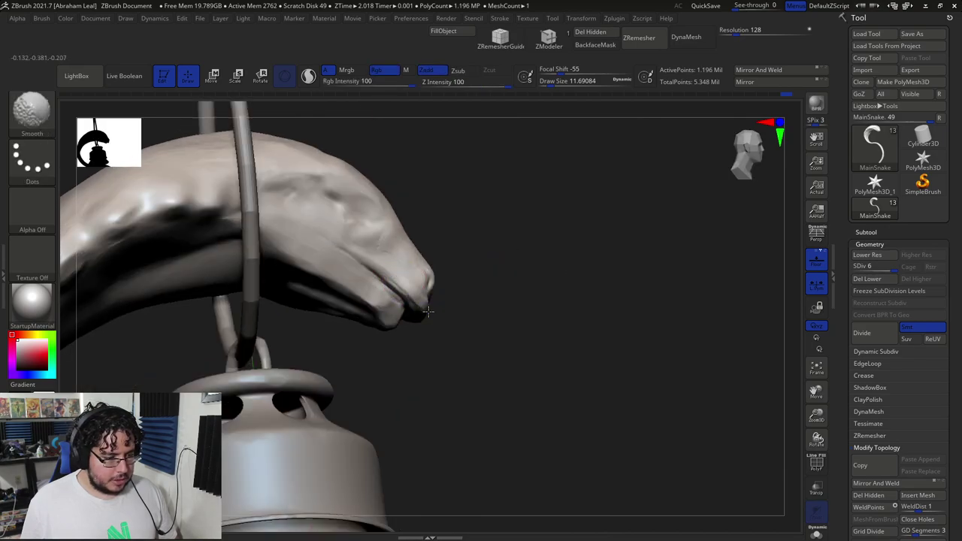
right_click_drag(427, 310, 601, 256)
Step: Subdivide the Lamp_Handle subtool up to subdivision level 4
left_click(515, 192, "alt")
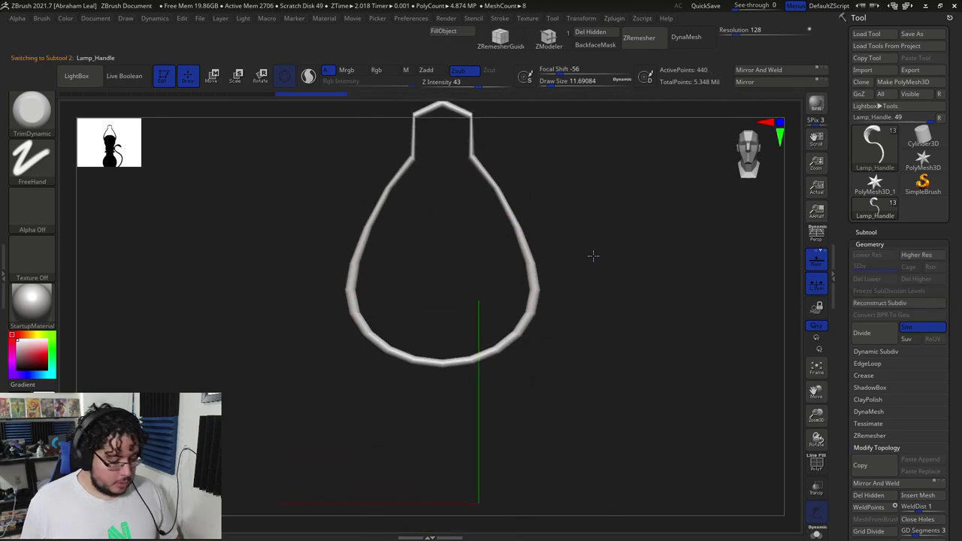
key("ctrl+d")
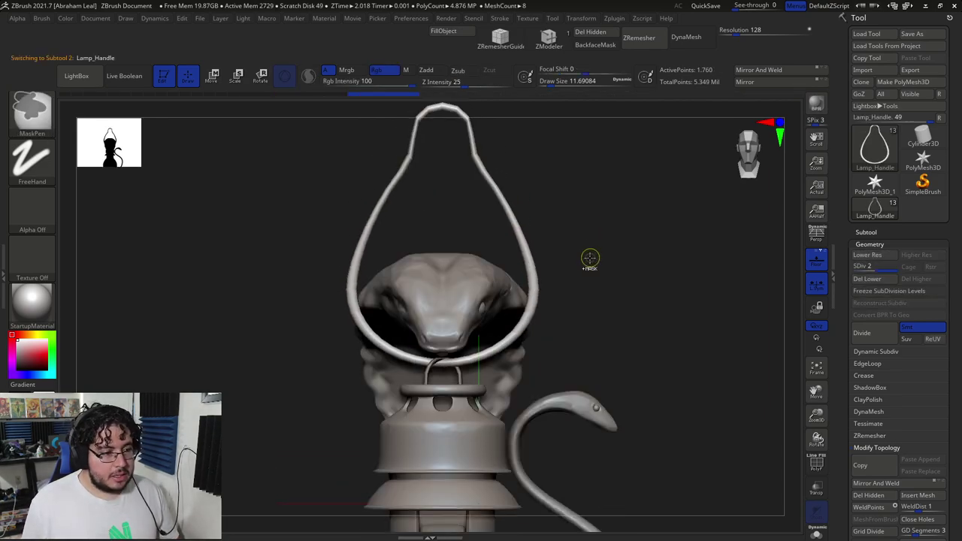
key("ctrl+d")
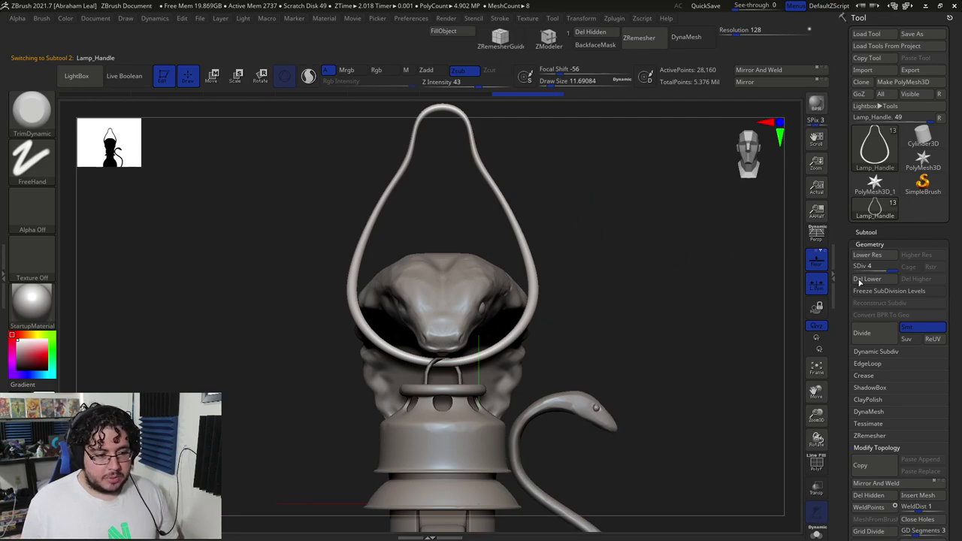
Step: ZRemesh the lamp handle with a target polygon count of 5 and display its wireframe to check the topology
left_click(869, 245)
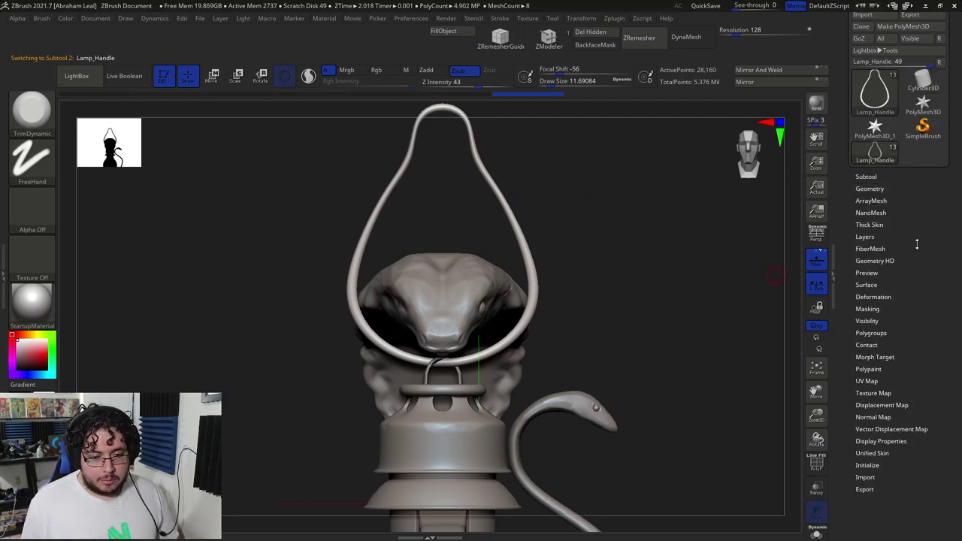
left_click(869, 188)
left_click(869, 289)
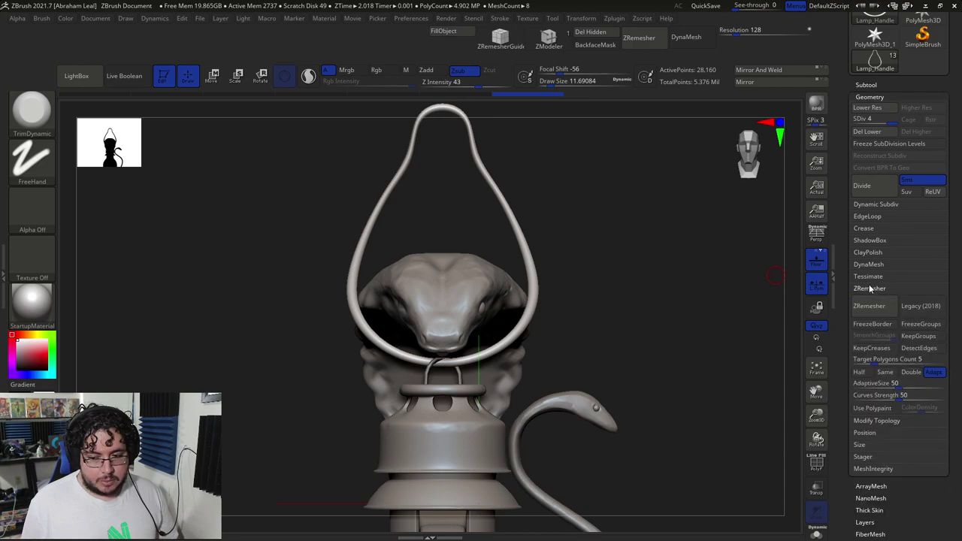
left_click(876, 307)
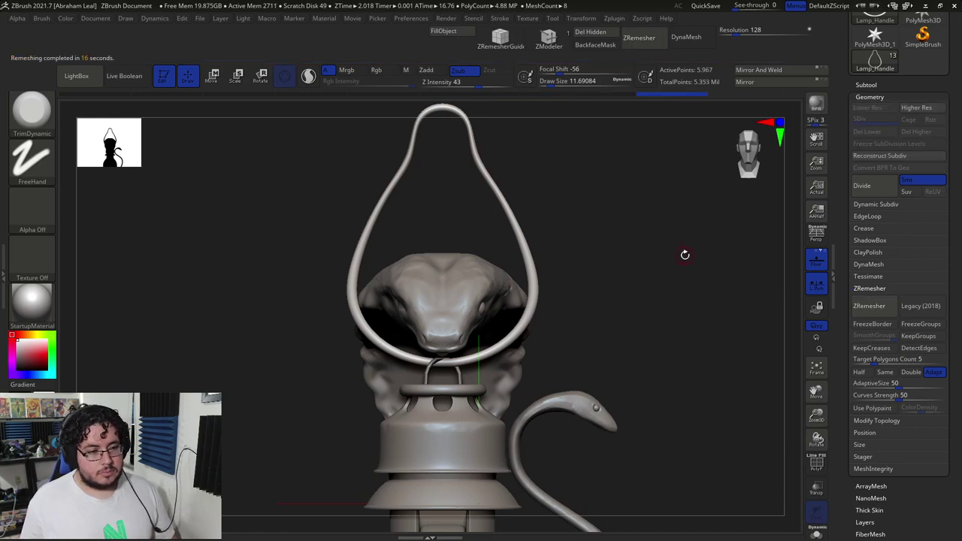
left_click_drag(685, 255, 729, 337)
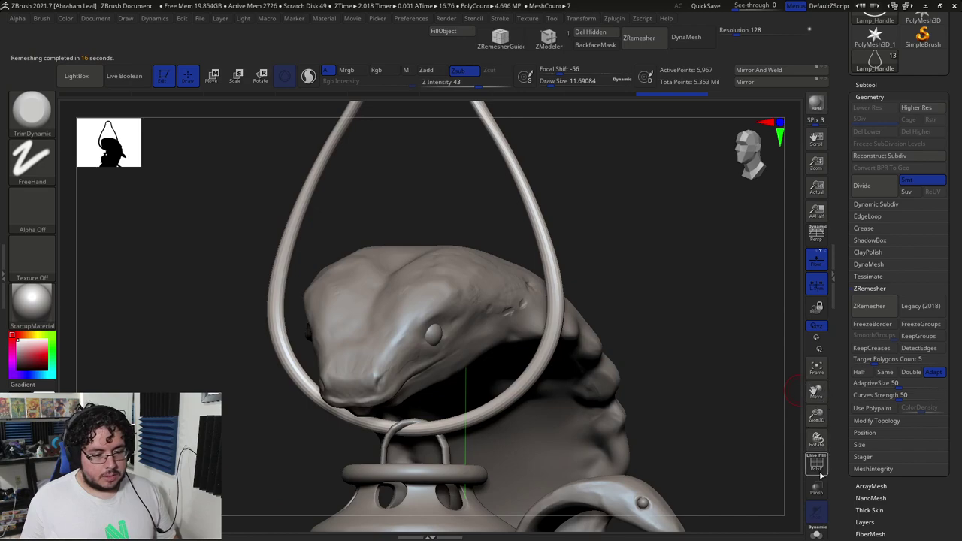
left_click(817, 468)
left_click_drag(727, 373, 389, 133)
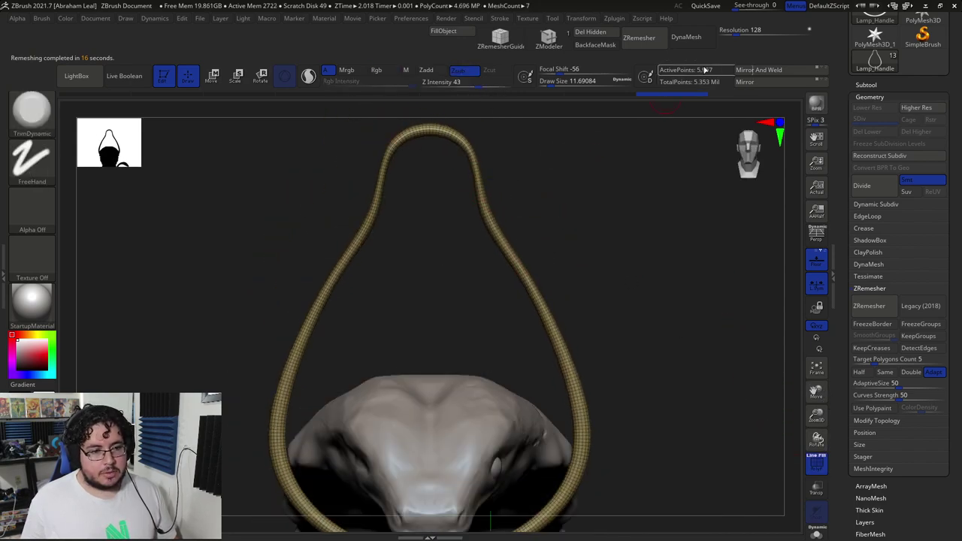
left_click_drag(636, 179, 640, 147)
left_click_drag(678, 98, 694, 232)
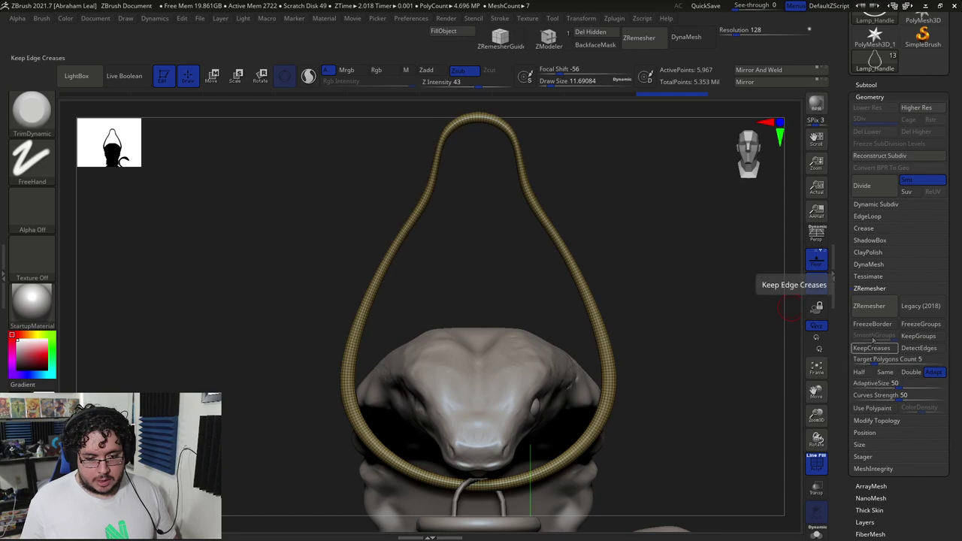
Step: Run ZRemesher on the lamp handle three times with the Half polygon option enabled
left_click(863, 373)
left_click(869, 306)
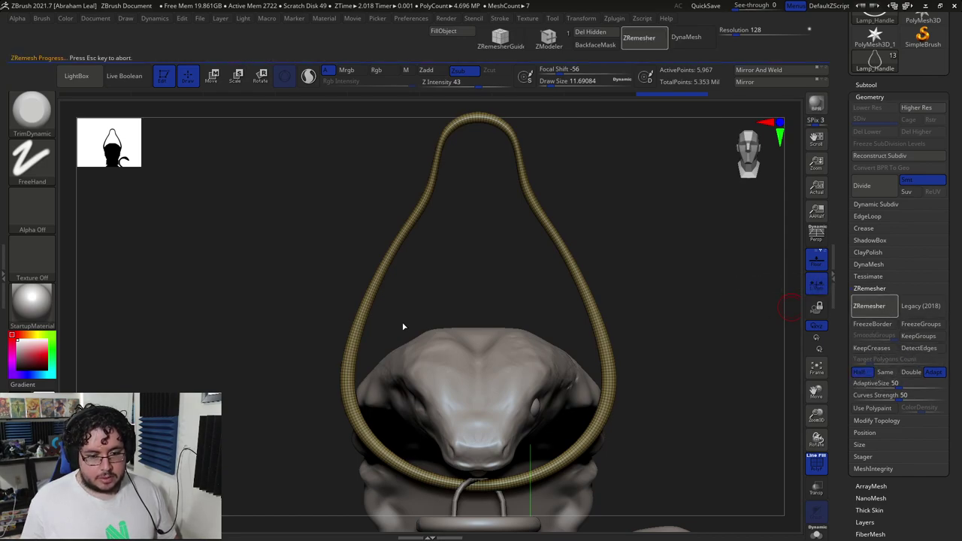
left_click(870, 306)
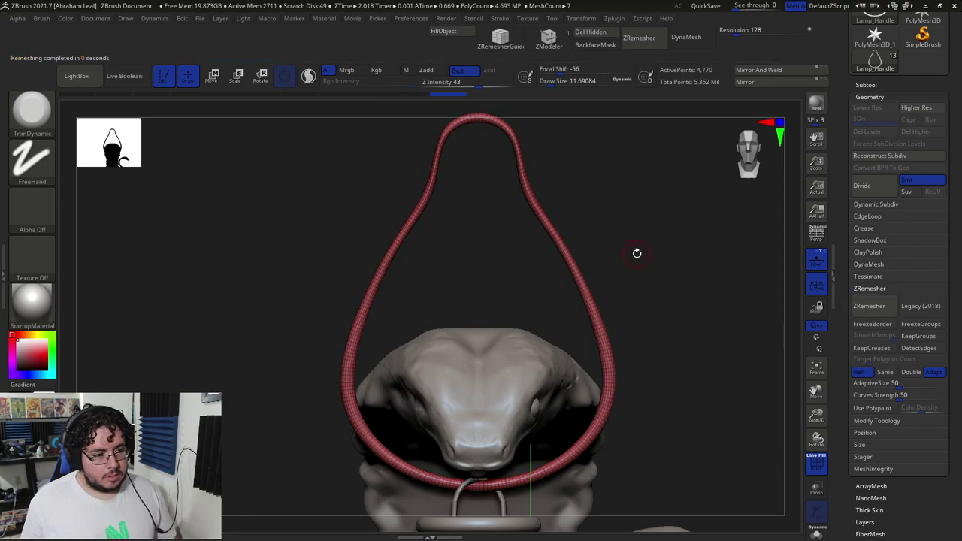
left_click(872, 306)
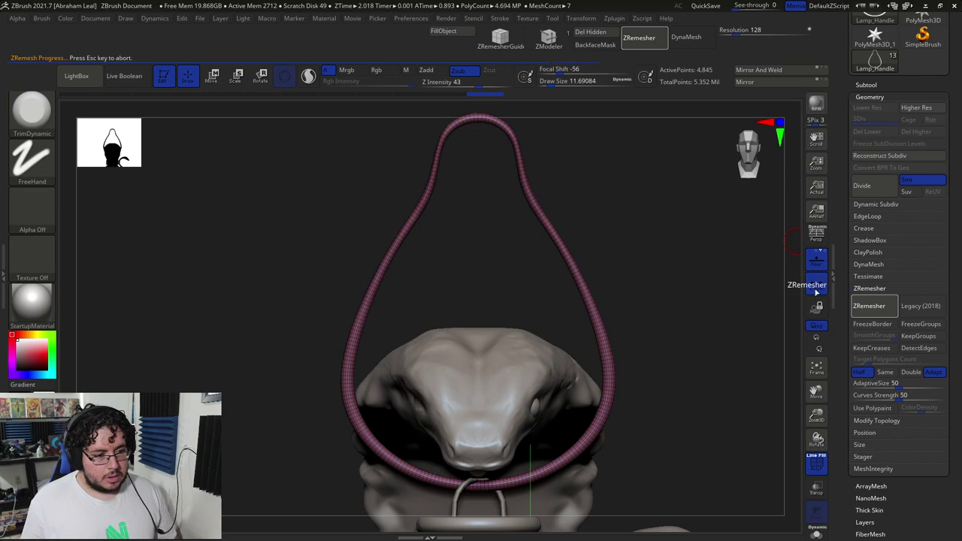
left_click_drag(728, 268, 714, 290)
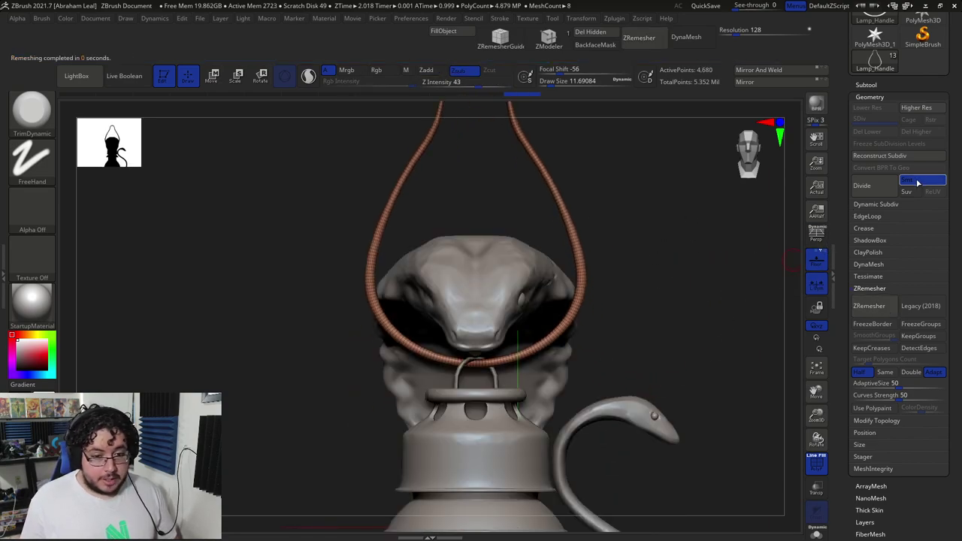
left_click_drag(657, 365, 712, 314)
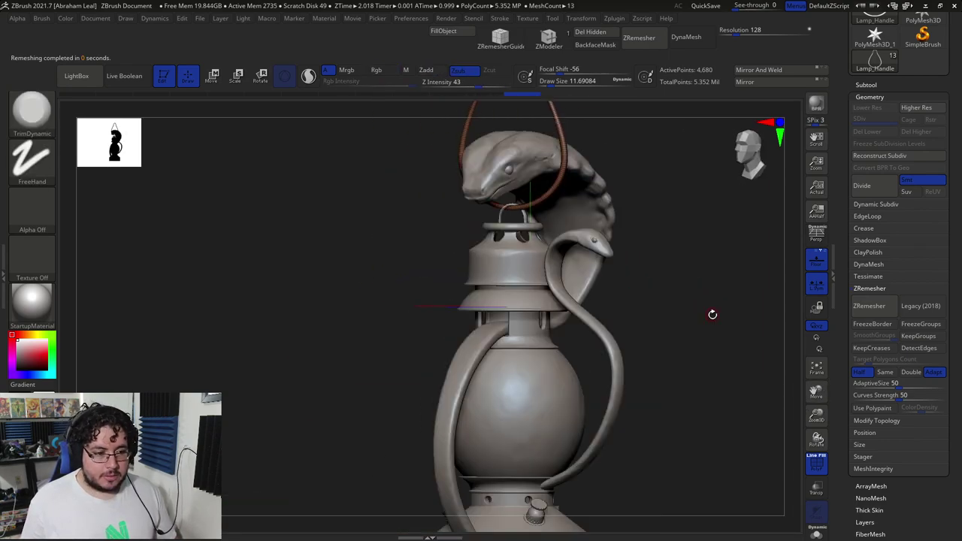
Step: Switch to the SnakeLamp scene in Maya and show the lamp's base in the perspective view
key("alt+Tab")
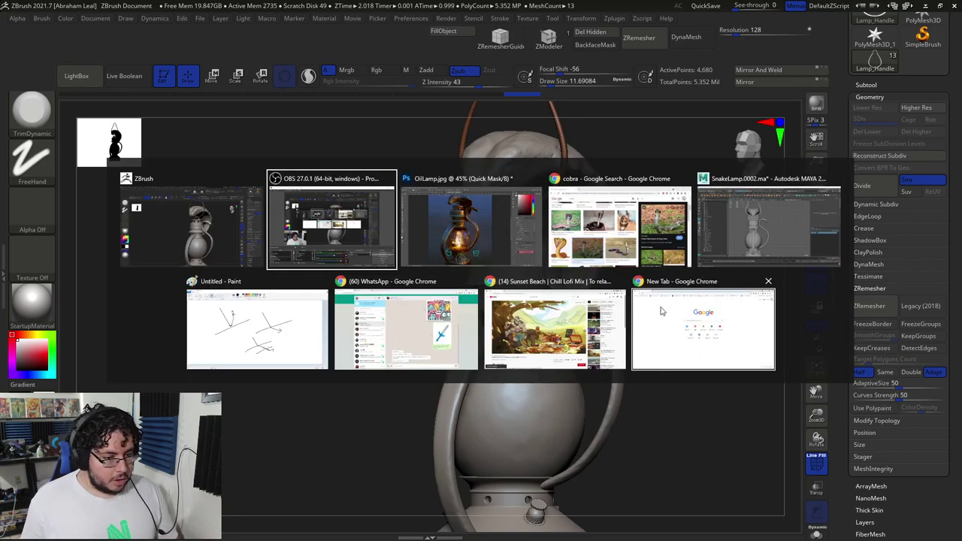
key("alt+Tab")
key("alt+Tab")
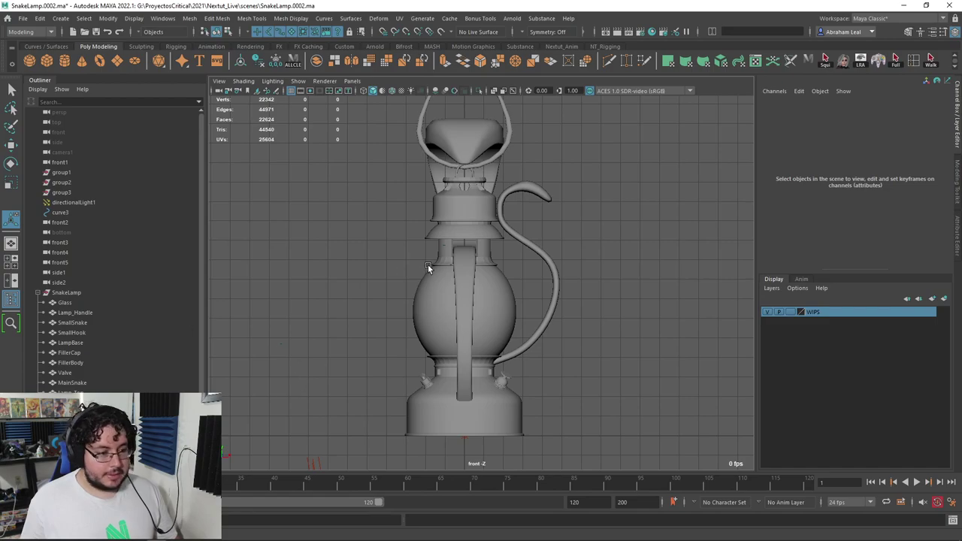
key("space")
mouse_move(427, 266)
left_mouse_down()
mouse_move(440, 254)
mouse_move(436, 265)
left_mouse_up()
middle_click_drag(436, 265, 449, 303, "alt")
right_click_drag(450, 303, 502, 306, "alt")
middle_click_drag(502, 307, 501, 269, "alt")
right_click_drag(501, 269, 518, 299, "alt")
middle_click_drag(518, 299, 521, 203, "alt")
right_click_drag(522, 203, 535, 372, "alt")
middle_click_drag(535, 372, 515, 232, "alt")
Step: Group the valve, secondary valve, filler cap, filler body and small hook, and unparent the group from SnakeLamp
left_click(515, 208)
left_click_drag(515, 209, 520, 210, "alt")
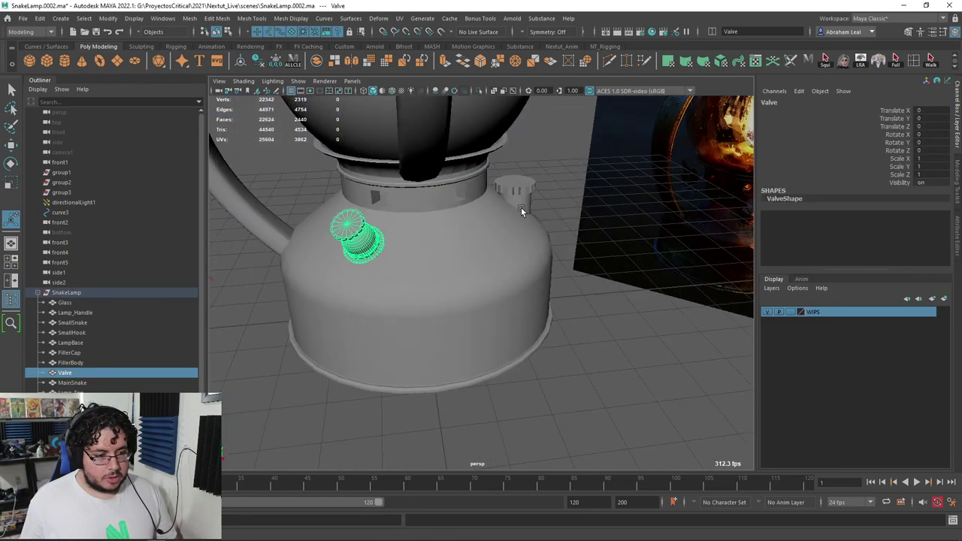
left_click(517, 192, "shift")
left_click(418, 221, "shift")
left_click_drag(417, 221, 436, 253, "alt")
left_click(429, 218, "shift")
middle_click_drag(436, 253, 461, 312, "alt")
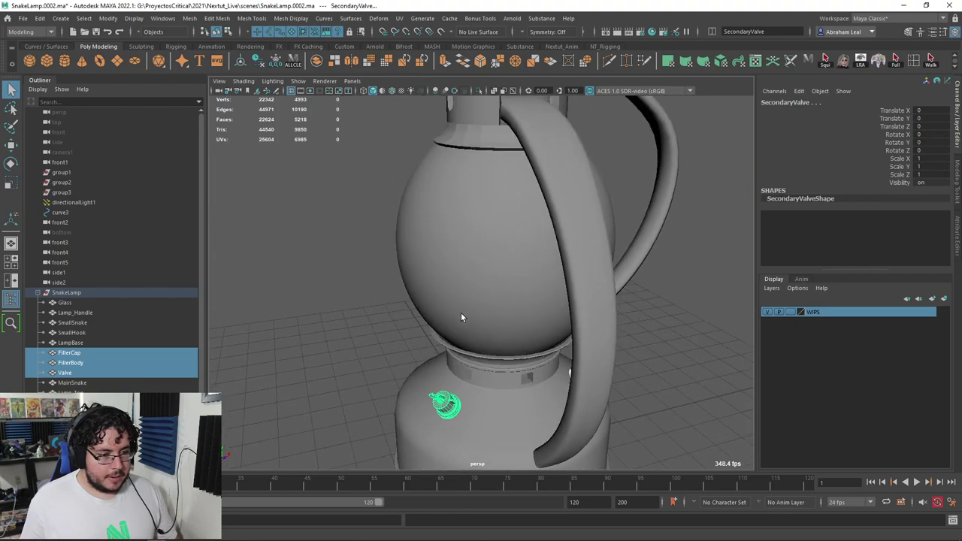
right_click_drag(461, 312, 430, 242, "alt")
middle_click_drag(430, 242, 451, 304, "alt")
right_click_drag(451, 304, 558, 294, "alt")
middle_click_drag(558, 294, 552, 421, "alt")
right_click_drag(524, 264, 573, 353, "alt")
left_click(509, 255, "shift")
middle_click_drag(573, 353, 586, 236, "alt")
right_click_drag(586, 236, 459, 243, "alt")
left_click_drag(460, 243, 519, 289, "alt")
right_click_drag(519, 290, 568, 312, "alt")
left_click_drag(568, 312, 480, 304, "alt")
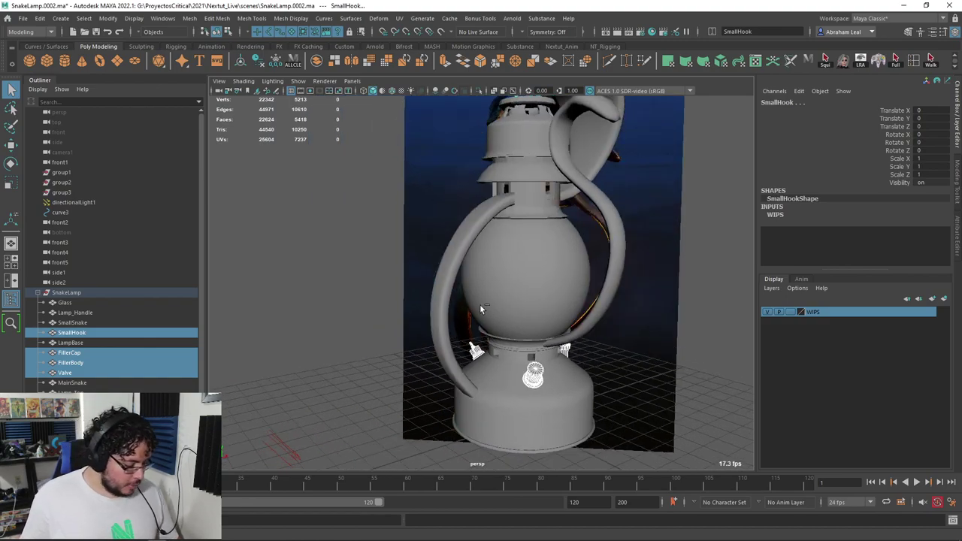
key("ctrl+g")
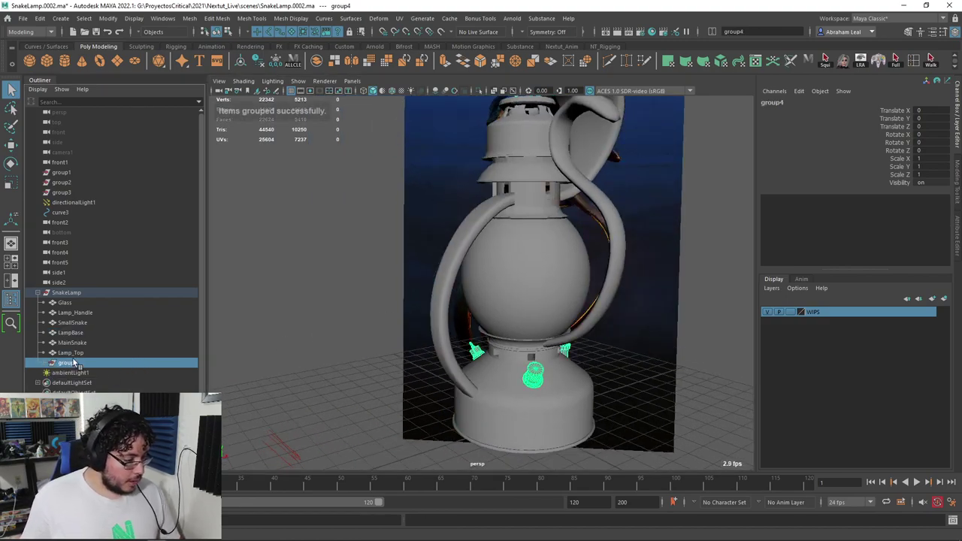
key("shift+p")
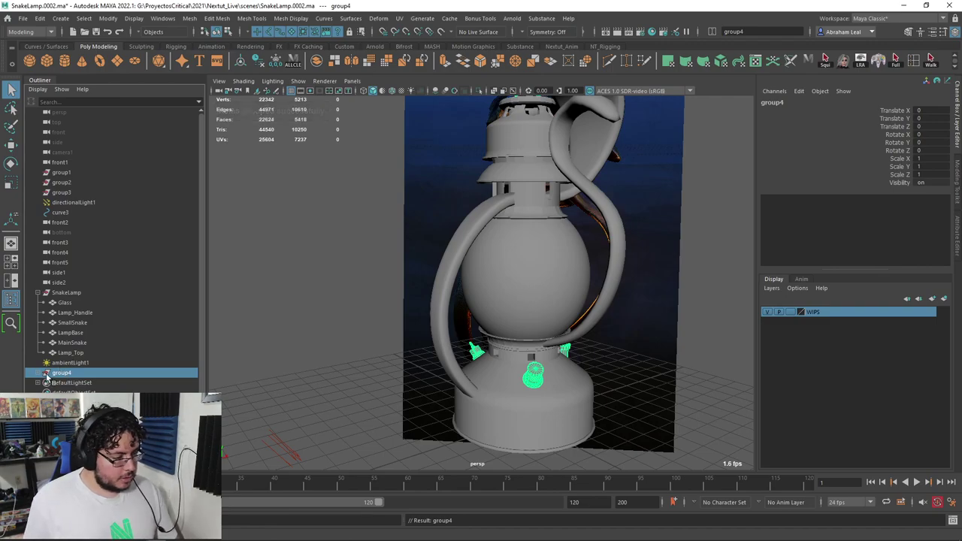
Step: Rename the new group of small parts as Snake_lamp_low
double_click(63, 372)
type("S")
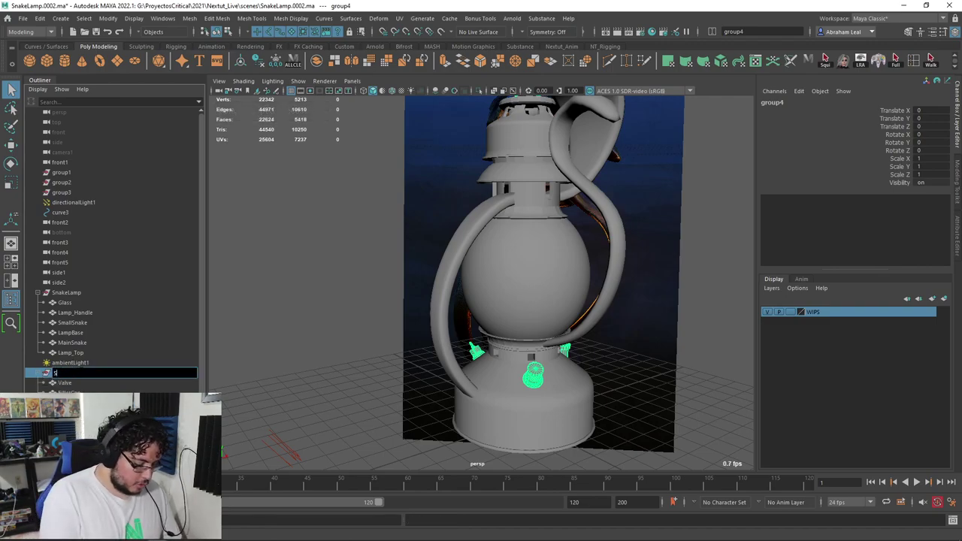
type("nake_")
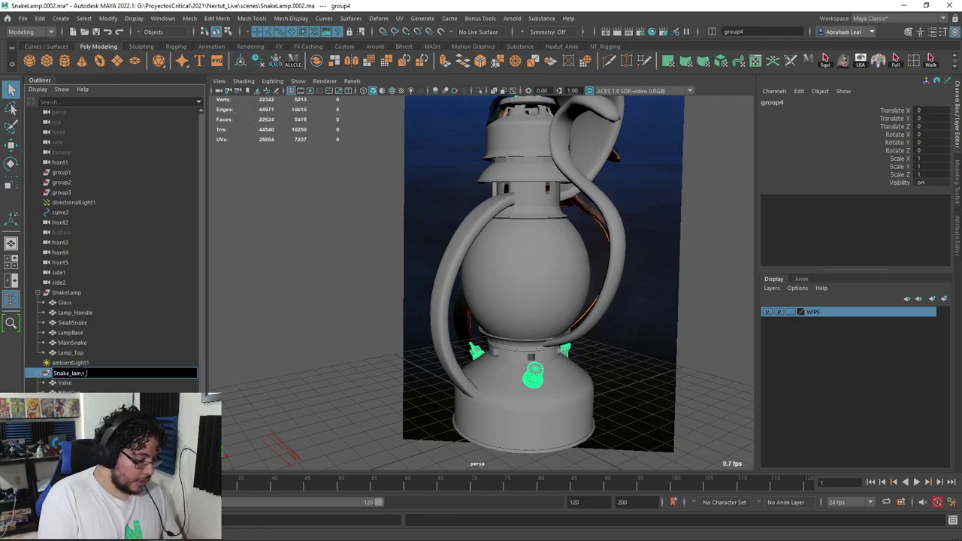
type("lamp_low")
key("Tab")
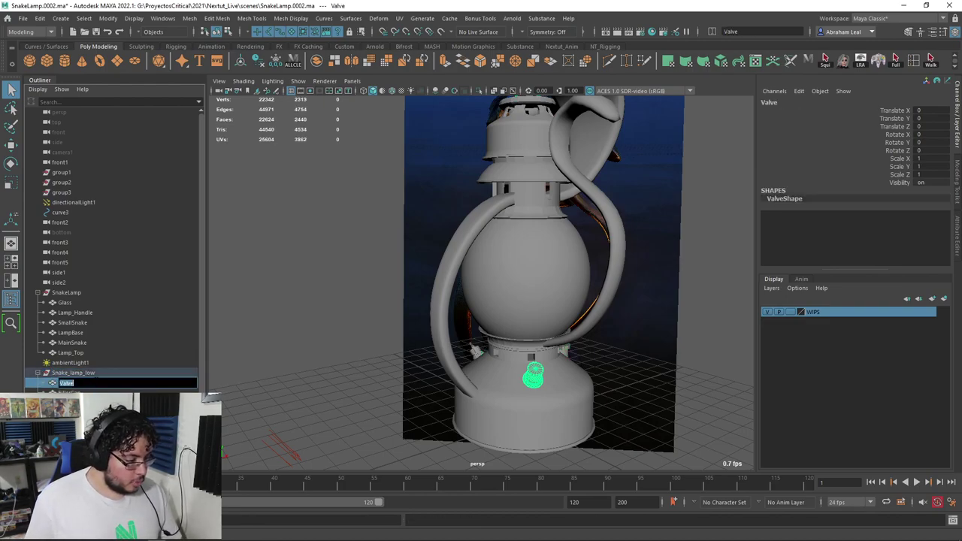
Step: Rename the valve, filler cap and filler body in the low-poly group as Valve_low, FillerCap_low and FillerBody_low
type("_low")
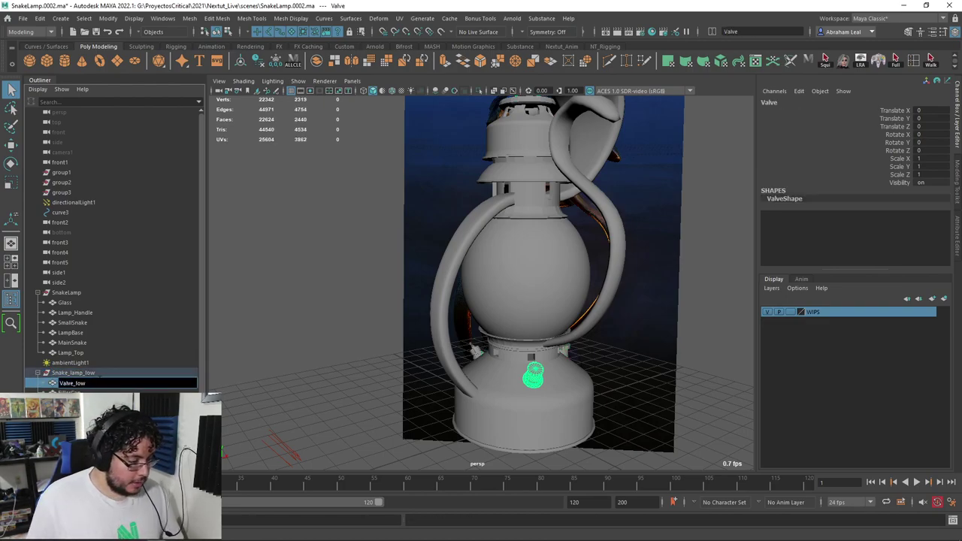
key("Tab")
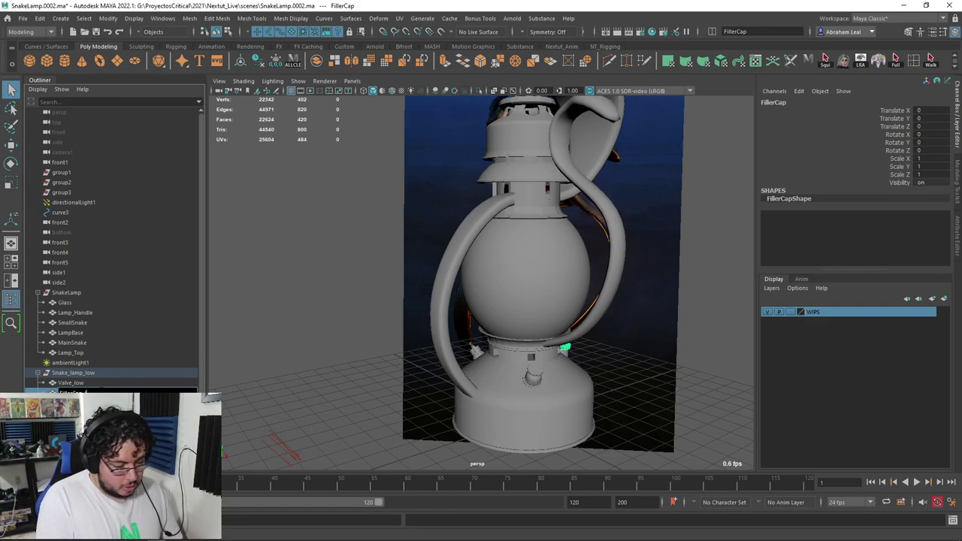
type("_low")
key("Return")
double_click(99, 402)
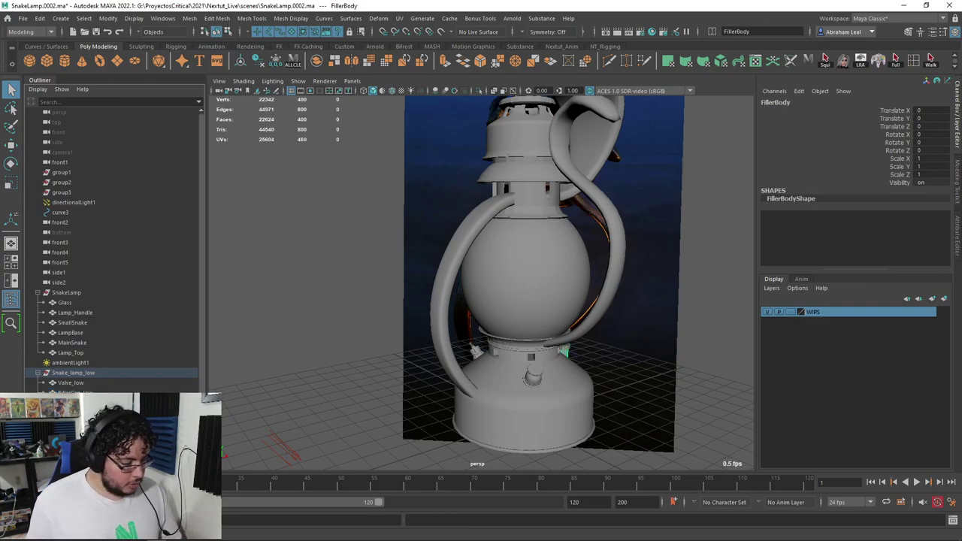
type("_low")
key("Return")
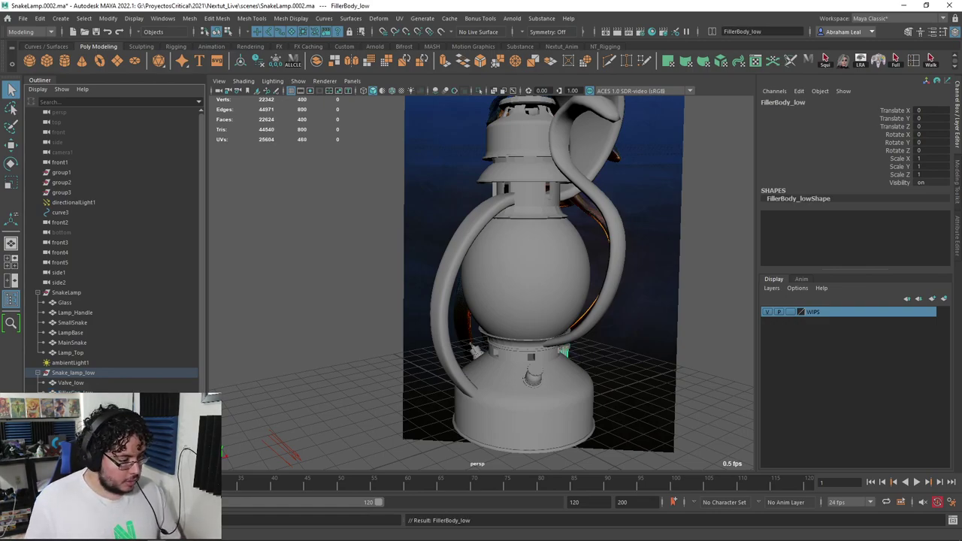
Step: Rename the secondary valve and small hook as SecondaryValve_low and SmallHook_low
double_click(99, 413)
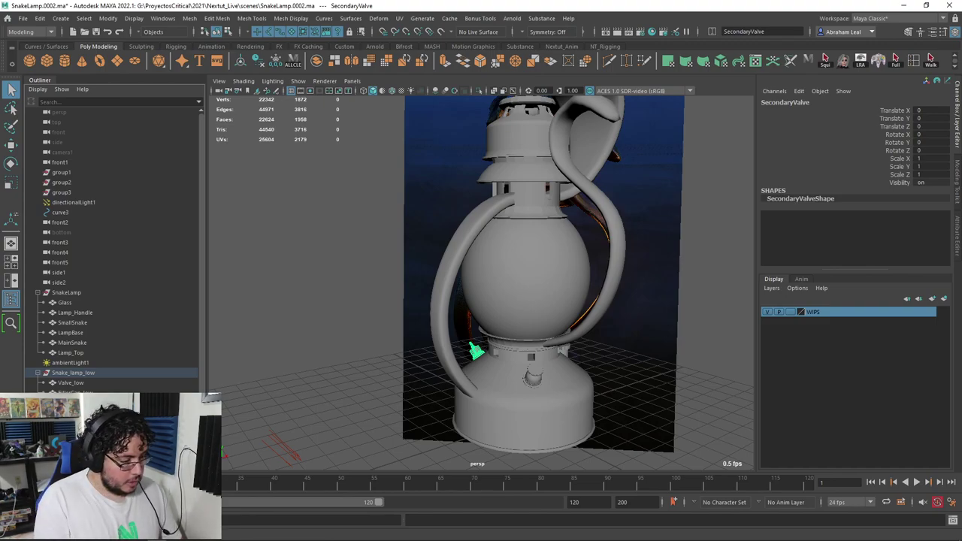
type("_low")
key("Return")
double_click(83, 422)
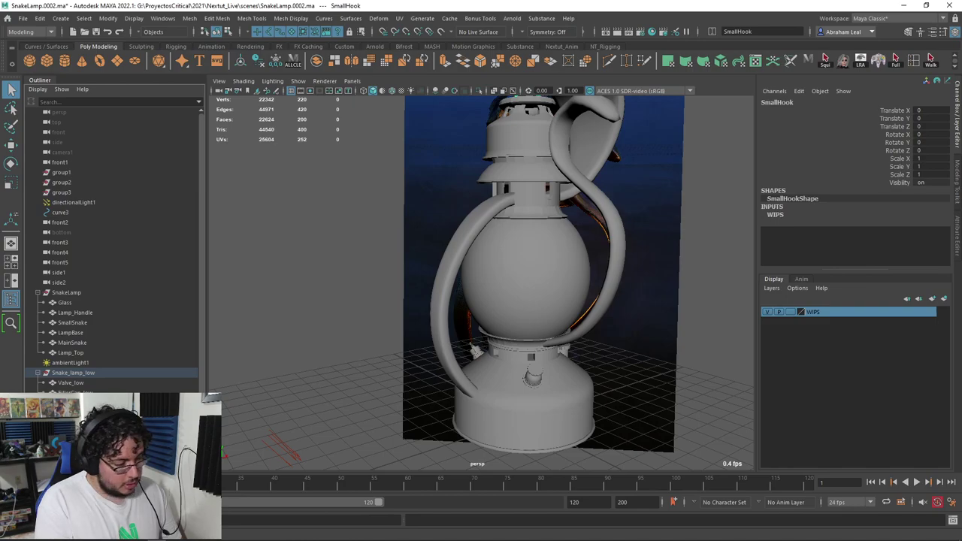
type("_low")
key("Return")
scroll(567, 361, "down", 5)
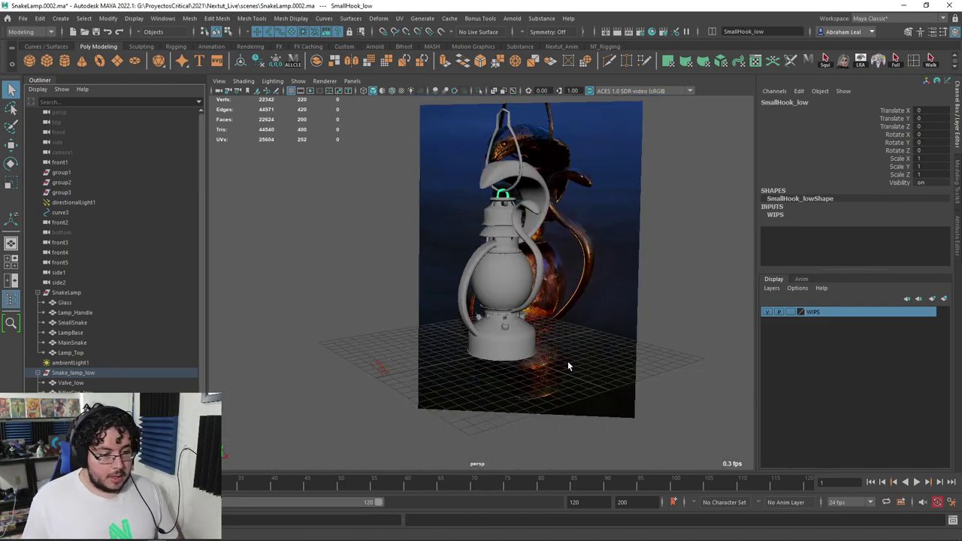
Step: Switch to ZBrush and export the remeshed lamp handle as Lamp_Handle in OBJ format to the project's assets/SnakeLamp folder
key("alt+Tab")
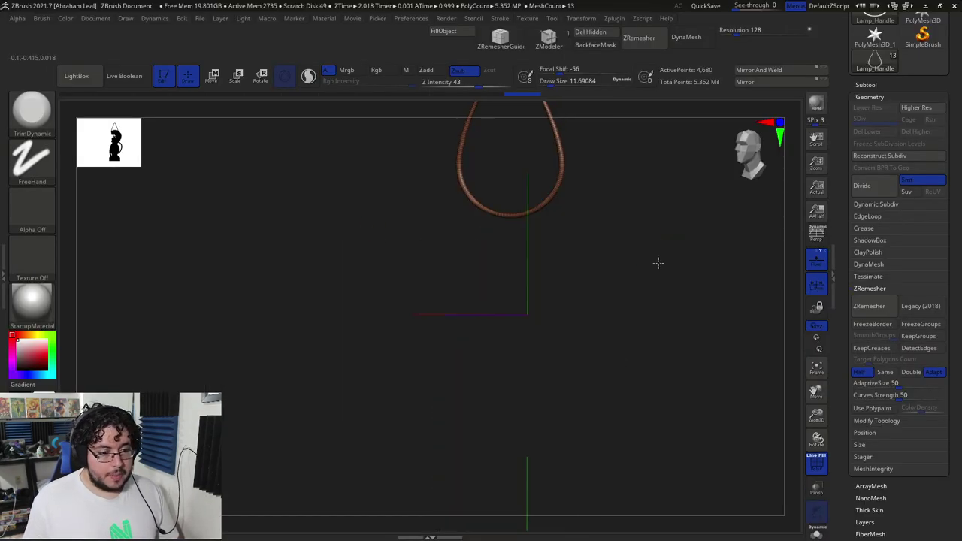
left_click_drag(642, 218, 623, 354, "alt")
left_click_drag(635, 315, 657, 384, "alt")
left_click_drag(652, 263, 644, 335, "alt")
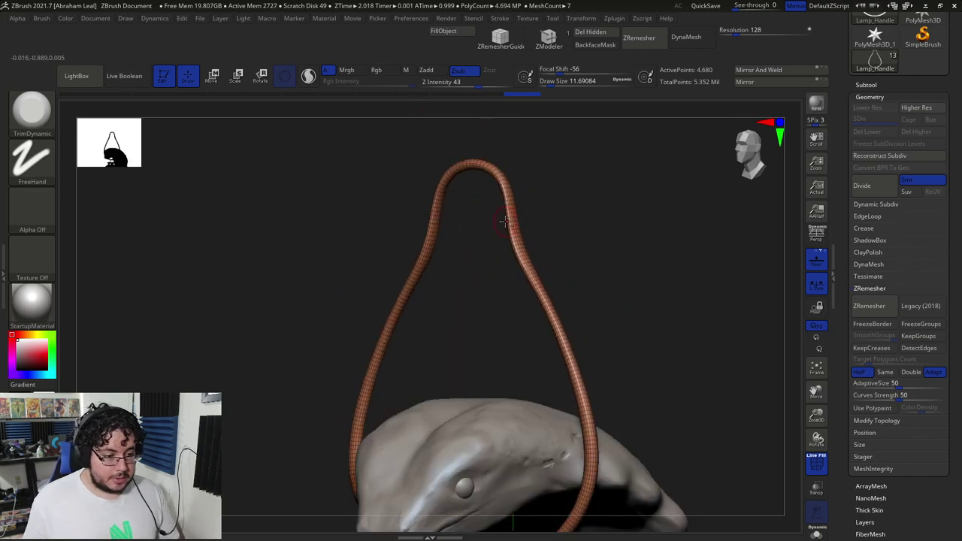
left_click_drag(534, 223, 621, 188, "shift")
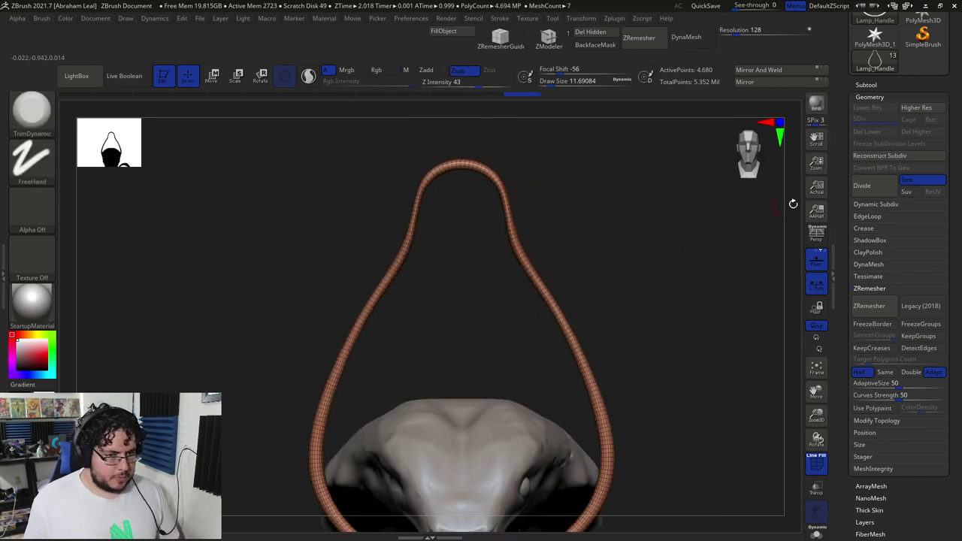
scroll(932, 97, "up", 4)
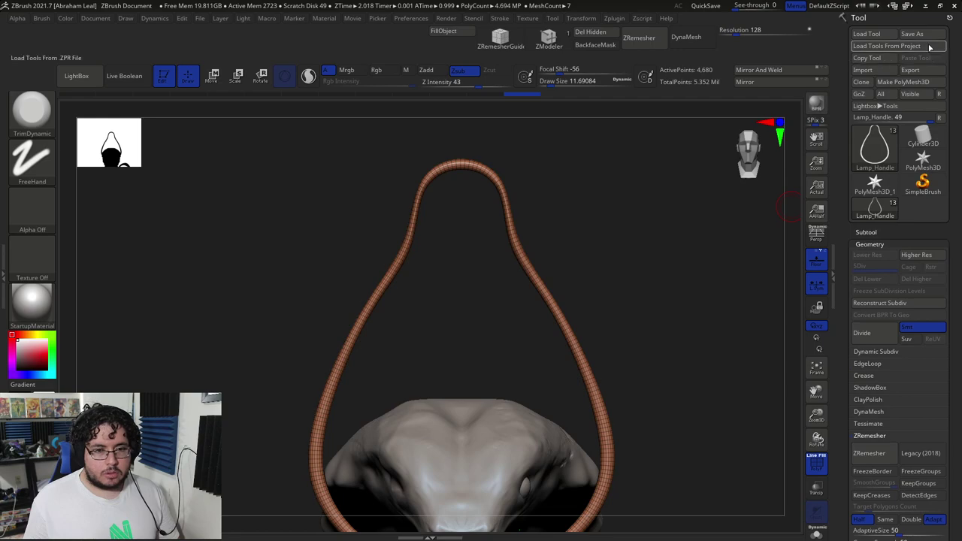
left_click(911, 70)
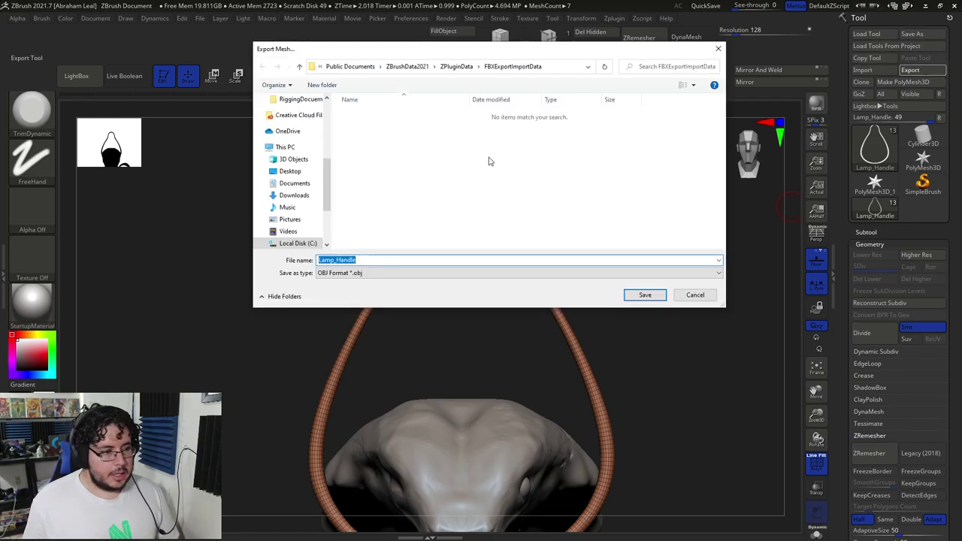
scroll(316, 157, "up", 2)
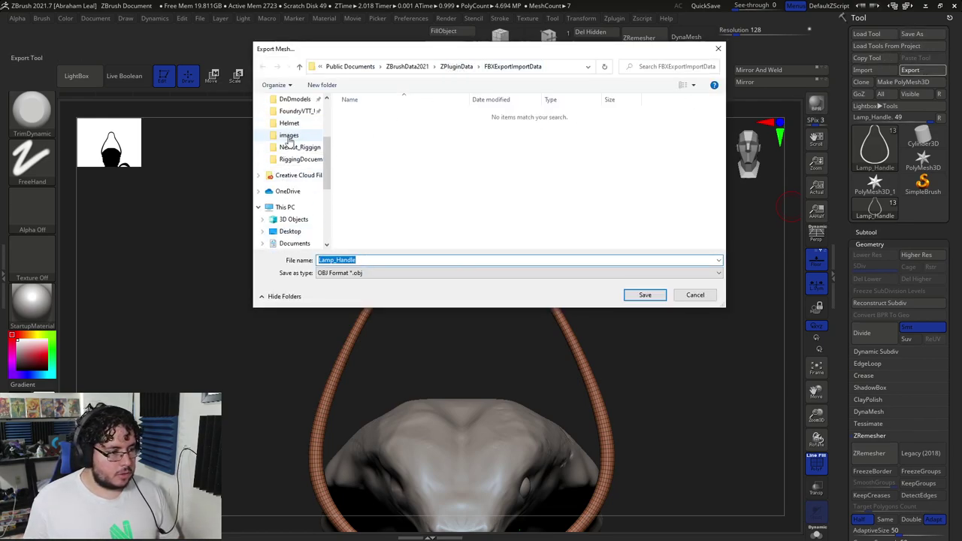
left_click(288, 136)
left_click(487, 66)
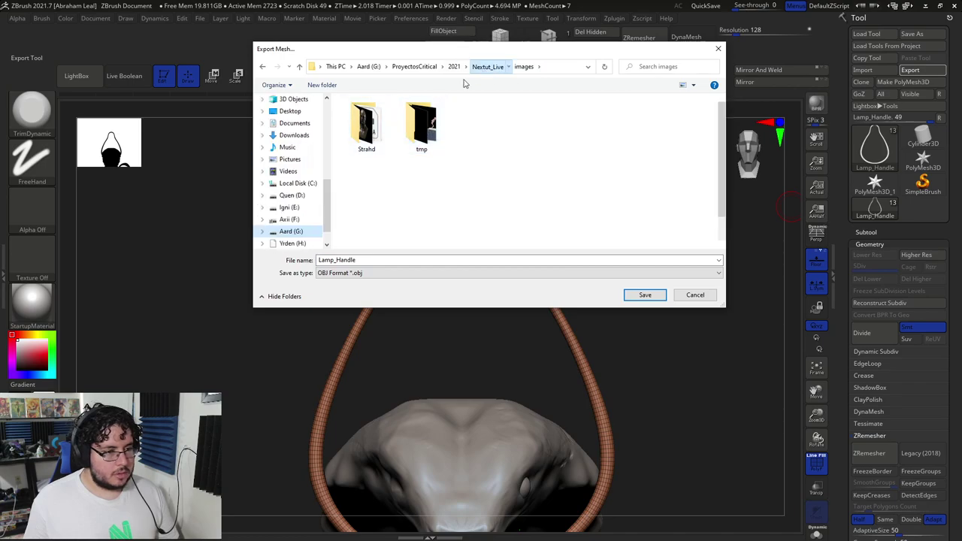
double_click(359, 114)
double_click(369, 188)
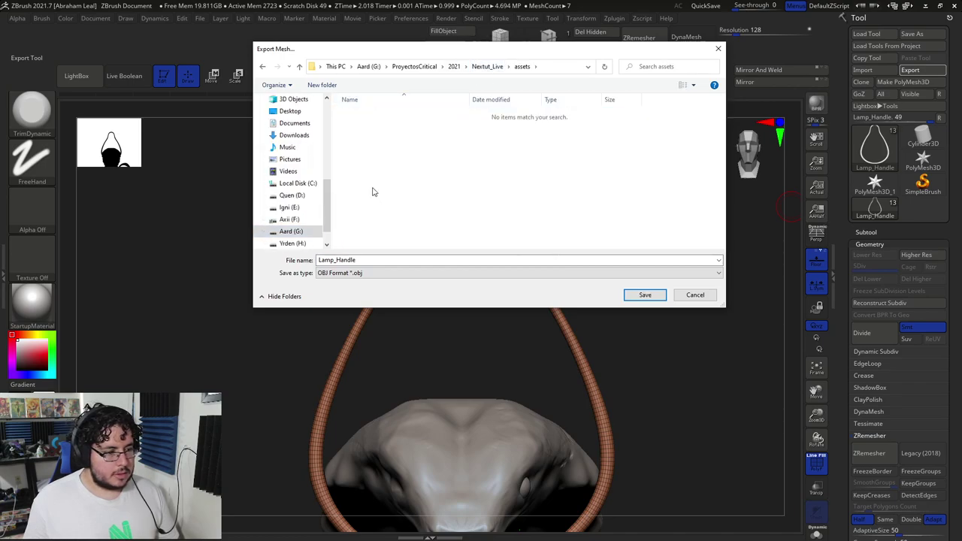
left_click(642, 295)
Step: Switch to Maya and replace the old lamp handle with Lamp_Handle.obj imported from the assets/SnakeLamp folder
key("alt+Tab")
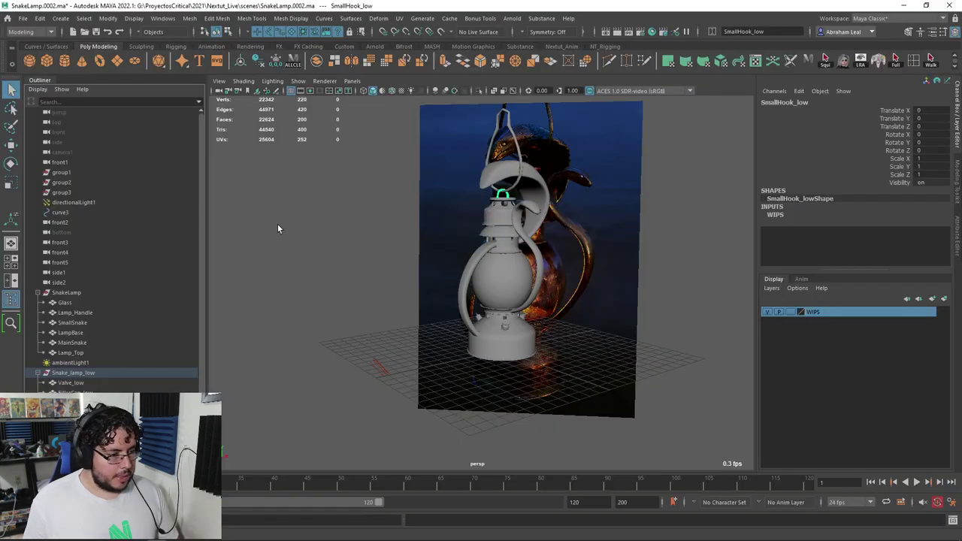
key("Delete")
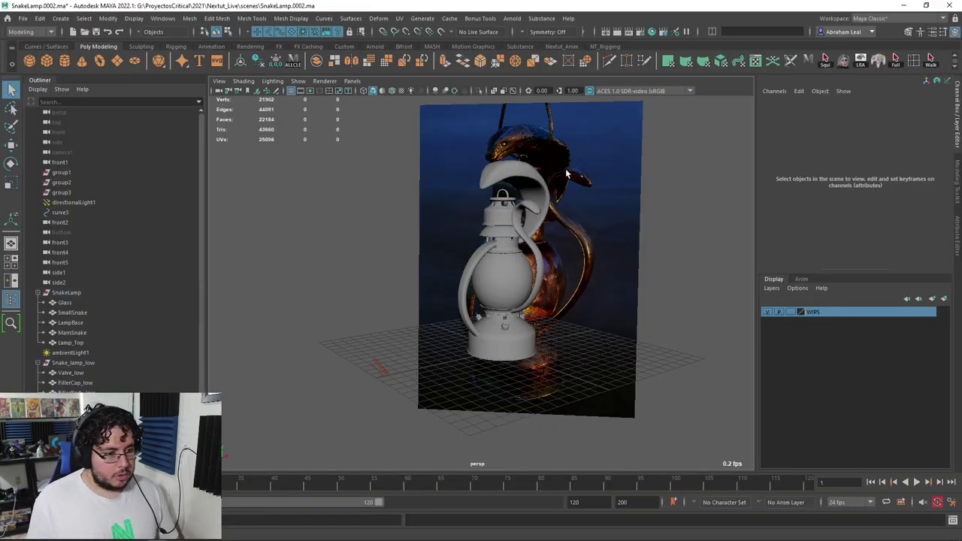
left_click(17, 17)
left_click(59, 132)
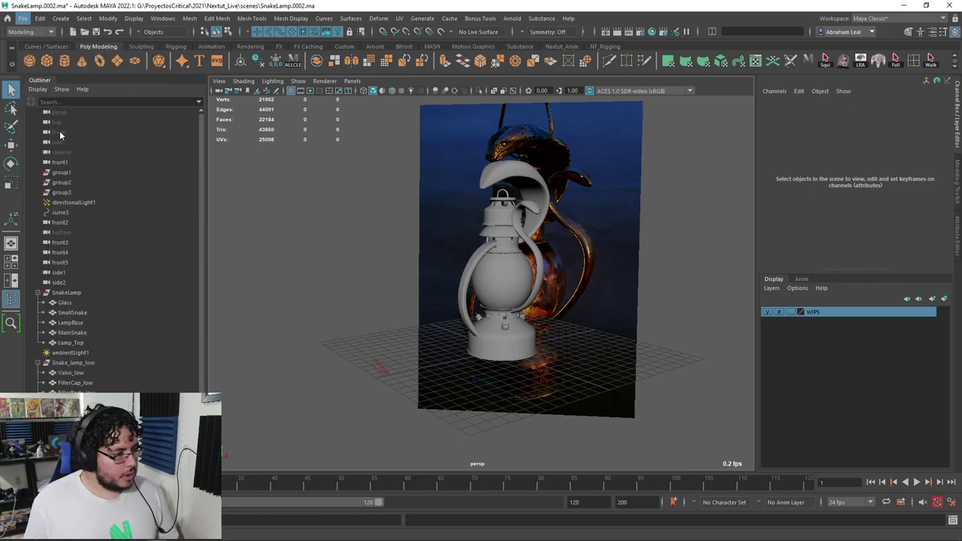
left_click(194, 238)
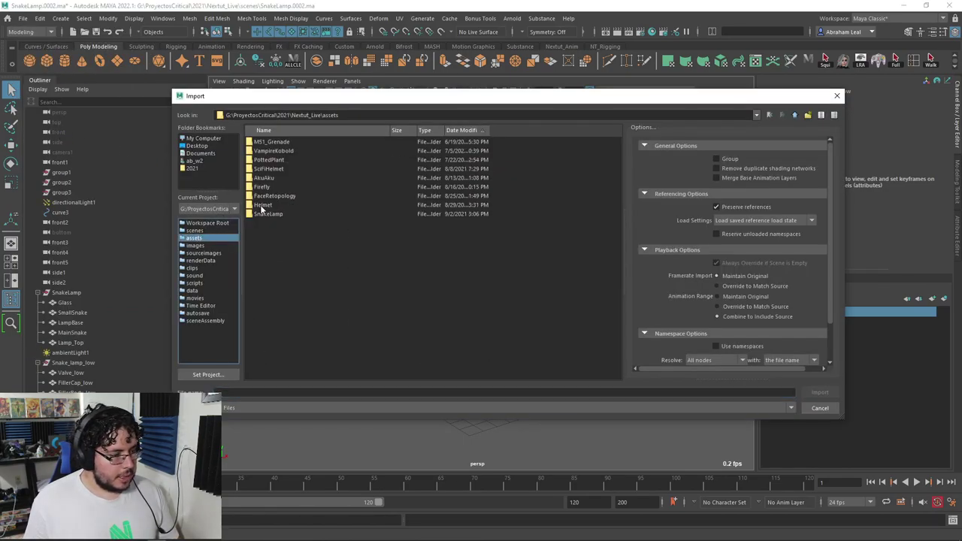
double_click(265, 213)
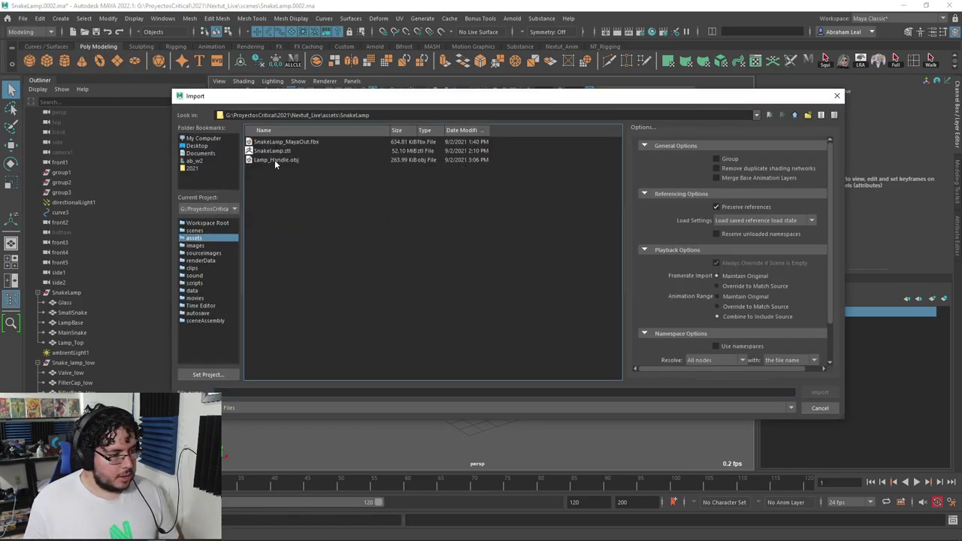
double_click(276, 161)
scroll(364, 203, "up", 5)
middle_click_drag(368, 211, 392, 313, "alt")
left_click_drag(393, 312, 624, 75, "alt")
Step: Switch to ZBrush, make the small snake the active subtool and lower it to subdivision level 1
key("alt+Tab")
left_click(549, 154, "alt")
left_click_drag(637, 210, 618, 291, "alt")
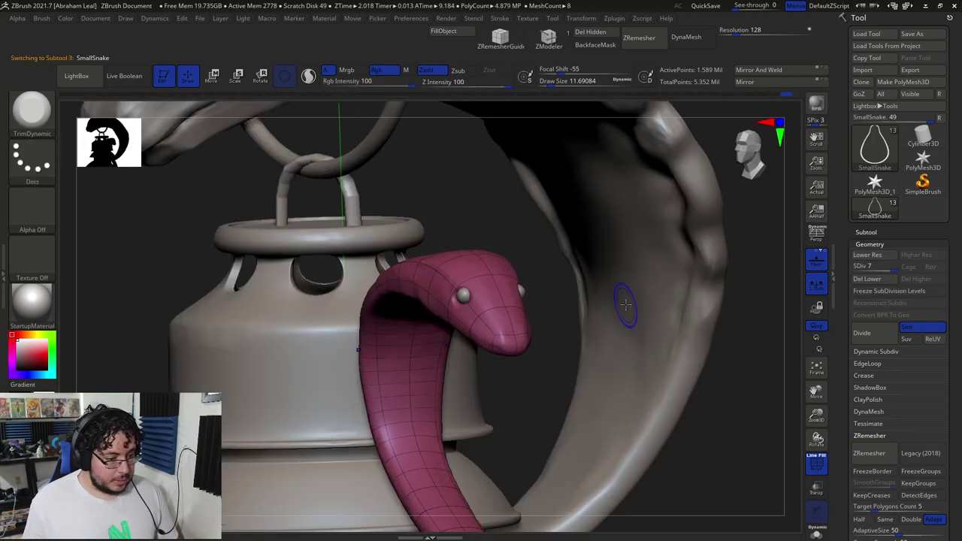
key("shift+d")
key("shift+d")
key("shift+d")
key("shift+d")
key("shift+d")
key("shift+d")
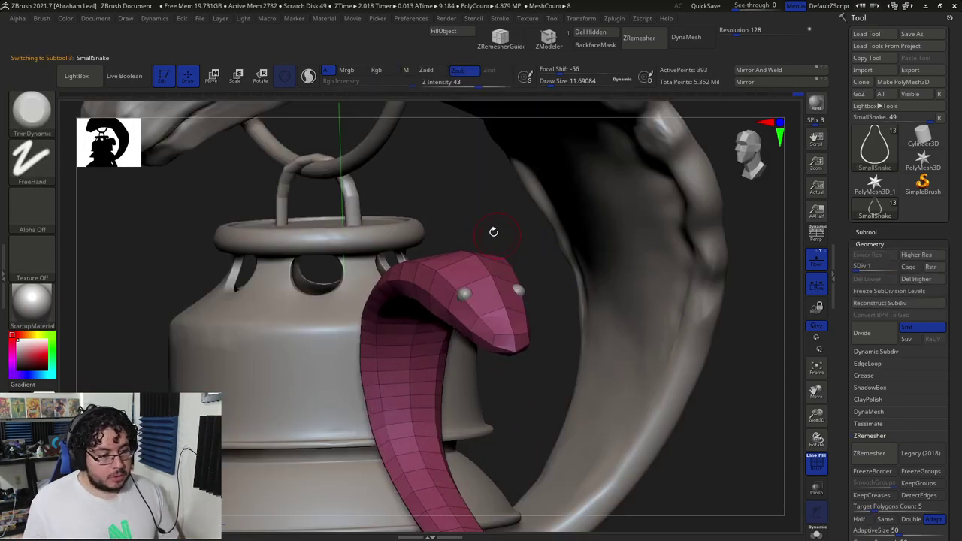
Step: Raise the small snake to subdivision level 3 and examine its head and neck topology from the side
left_click_drag(494, 231, 476, 229)
left_click_drag(556, 262, 568, 265)
key("alt+s")
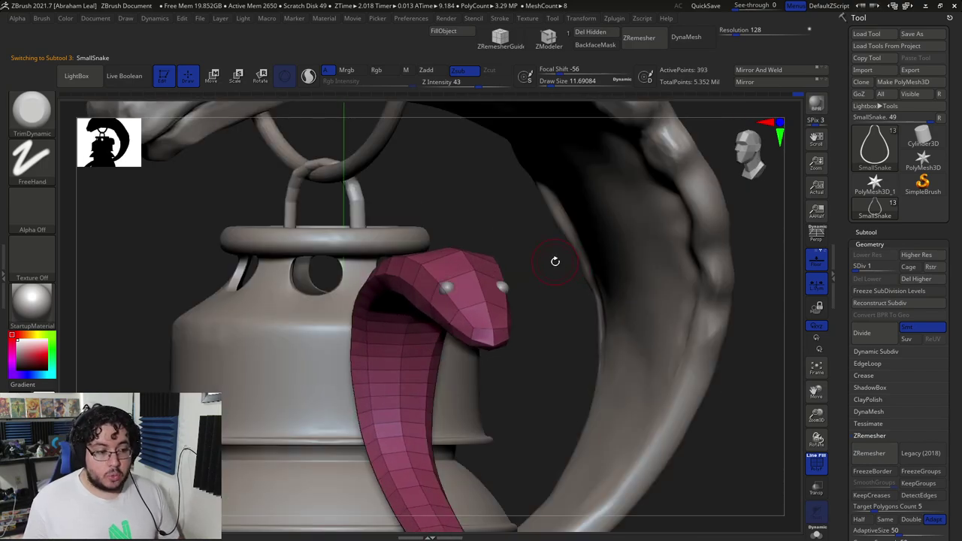
key("d")
key("d")
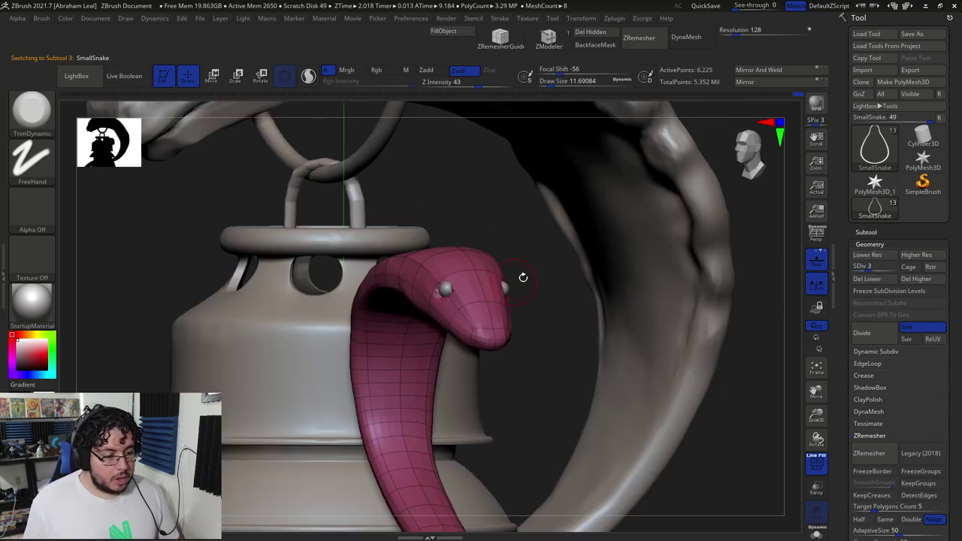
key("alt+s")
key("alt+s")
left_click_drag(706, 277, 623, 331, "alt")
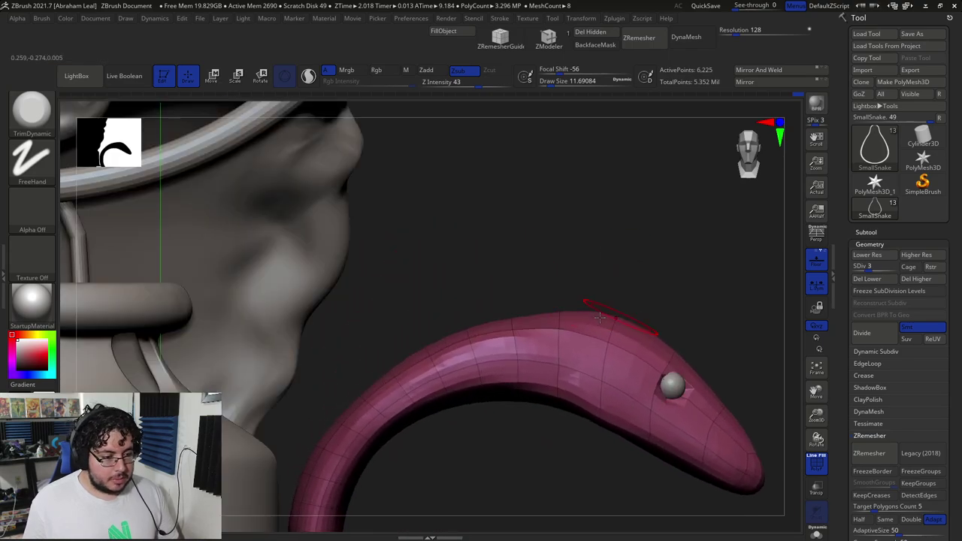
left_click_drag(511, 259, 471, 168, "alt")
left_click_drag(644, 418, 619, 361)
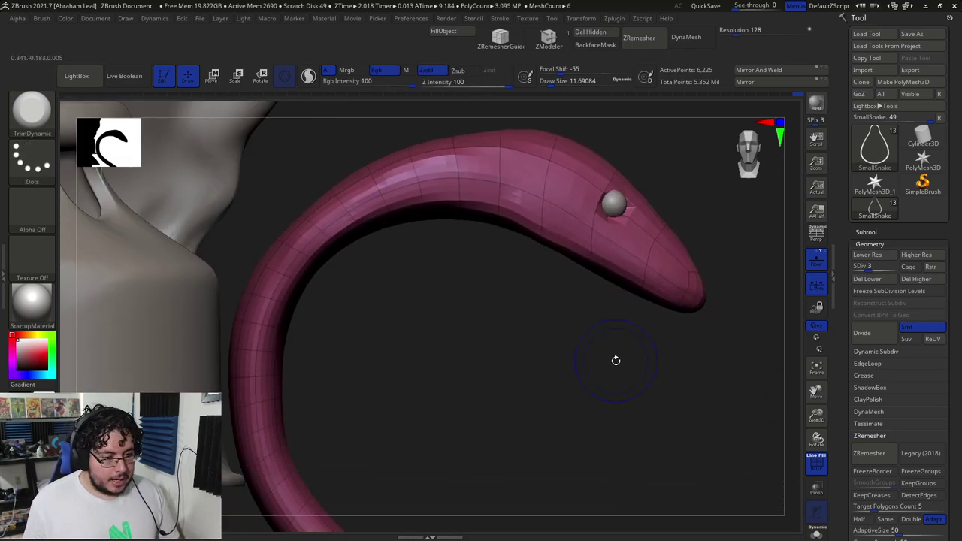
Step: Raise the small snake to subdivision level 7 and examine the detail around its head and eye socket
key("shift+d")
key("d")
key("d")
key("d")
key("d")
key("d")
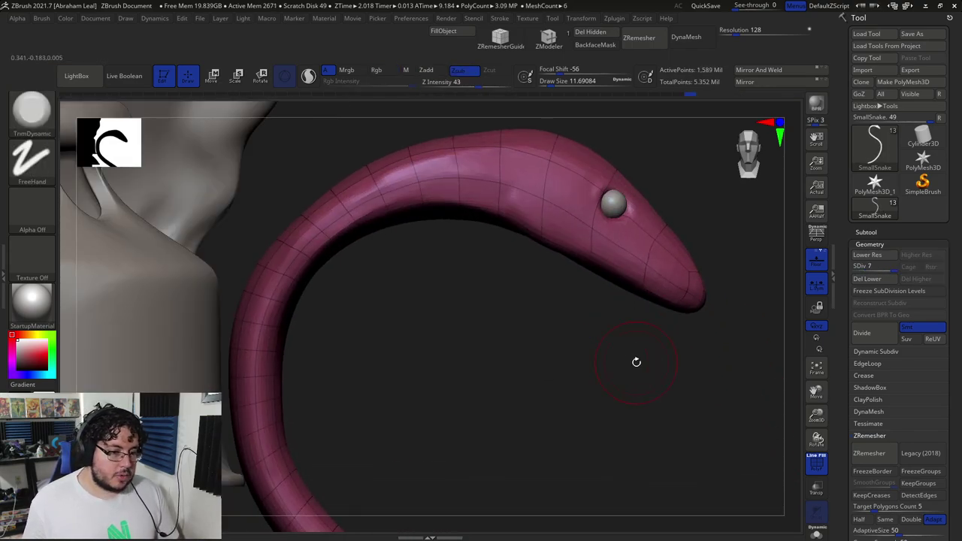
left_click_drag(636, 362, 581, 323)
left_click_drag(715, 251, 706, 233, "alt")
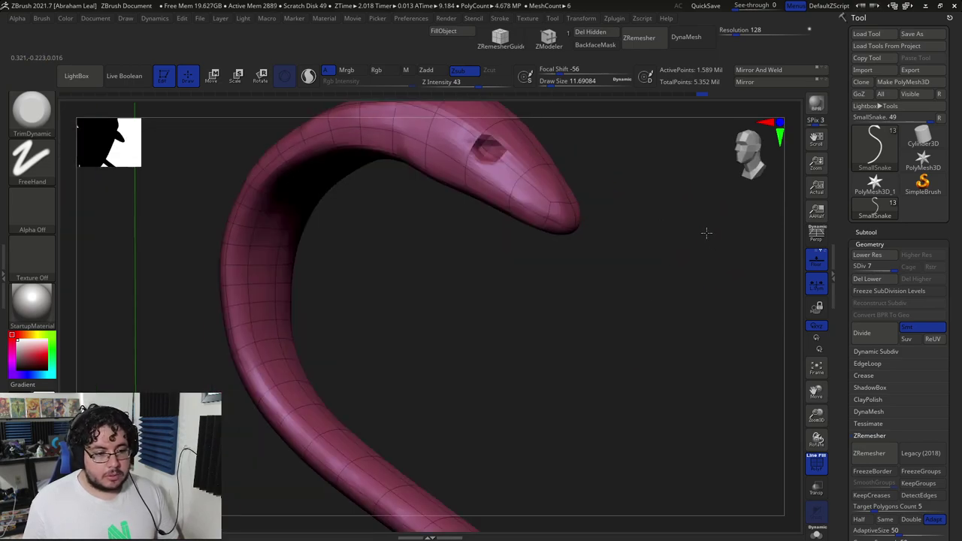
left_click_drag(604, 194, 624, 249, "alt")
key("shift+alt+s")
key("bracketright")
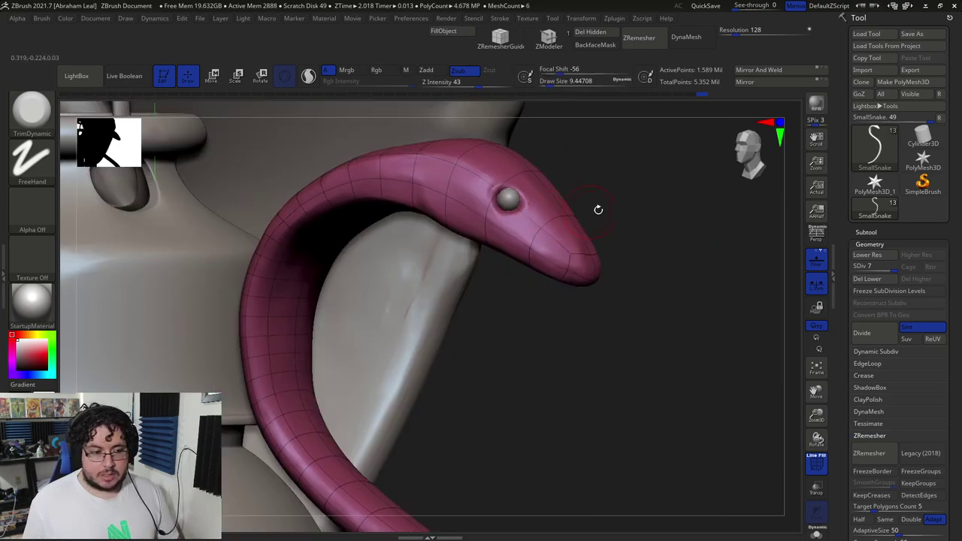
Step: Lower the small snake to subdivision level 3 and check how its head holds its shape
left_click_drag(670, 280, 619, 376)
key("shift+alt+s")
key("shift+alt+s")
key("shift+d")
key("shift+d")
key("shift+d")
key("shift+d")
key("shift+d")
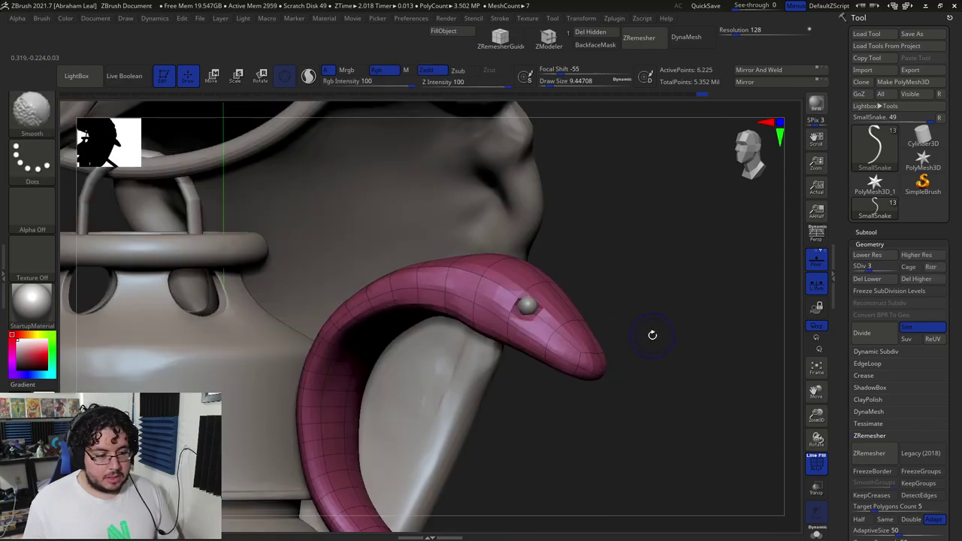
Step: Compare the small snake's higher subdivision levels with level 3, ending at level 3
key("d")
key("d")
key("d")
key("d")
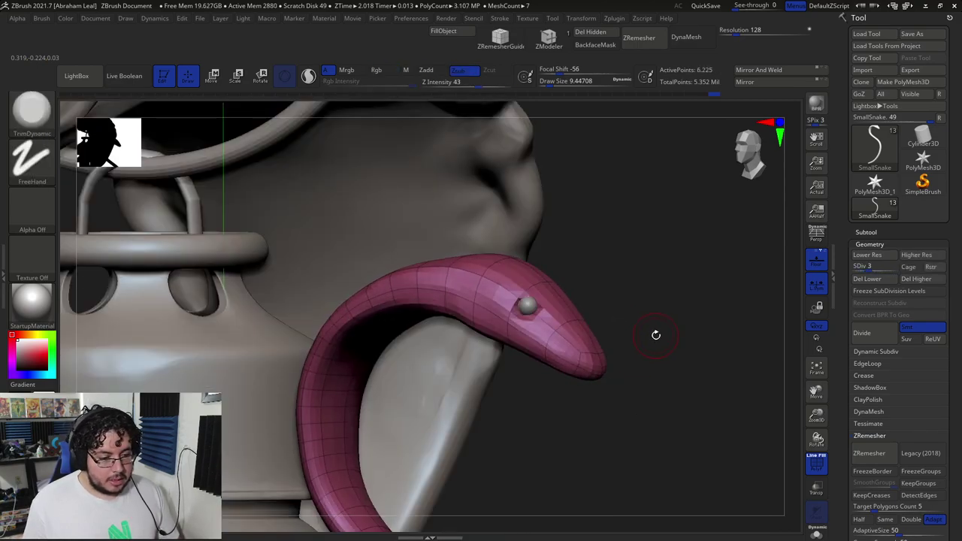
key("shift+d")
key("shift+d")
key("shift+d")
key("shift+d")
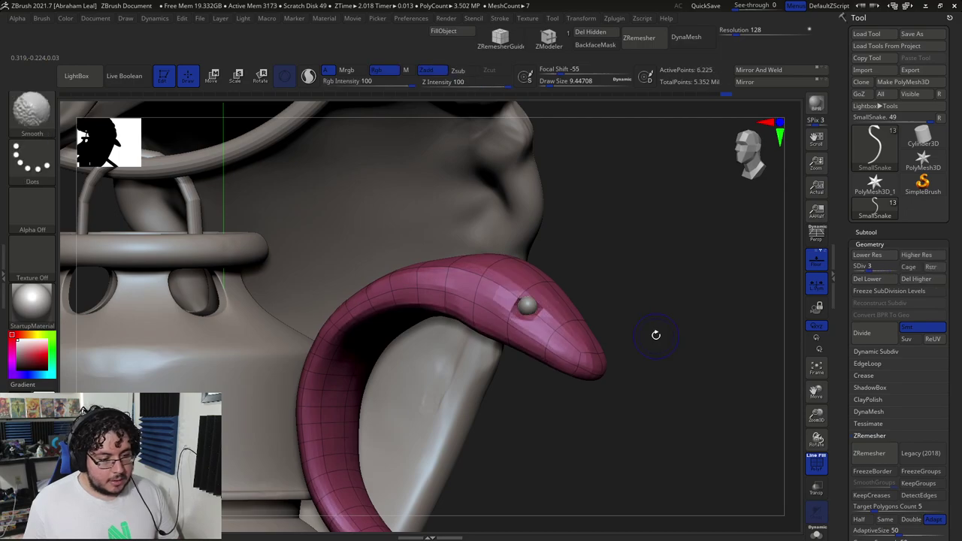
Step: Raise the small snake to subdivision level 6 and examine its head close up
key("d")
left_click_drag(656, 335, 525, 235)
left_click_drag(707, 417, 604, 342)
key("d")
key("d")
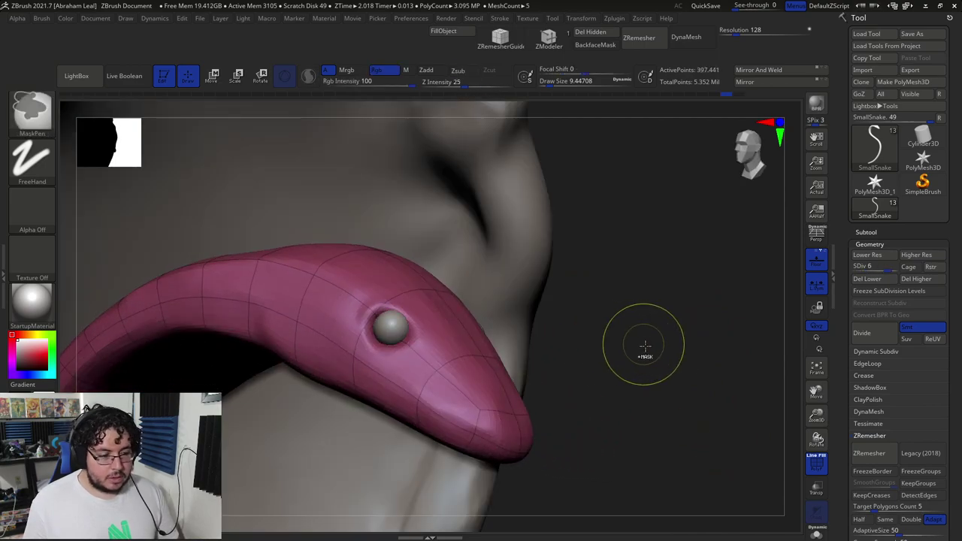
left_click_drag(659, 354, 670, 308, "shift")
Step: Check the small snake's head at lower subdivision levels and return it to level 7
key("shift+d")
key("shift+d")
key("d")
key("d")
key("d")
key("d")
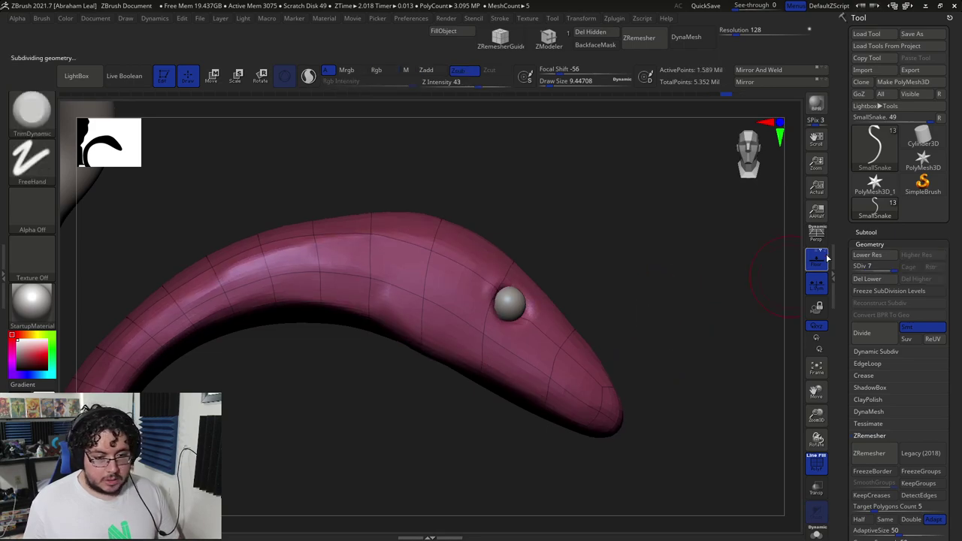
Step: Duplicate the small snake subtool at its highest subdivision level
left_click(869, 244)
left_click(870, 232)
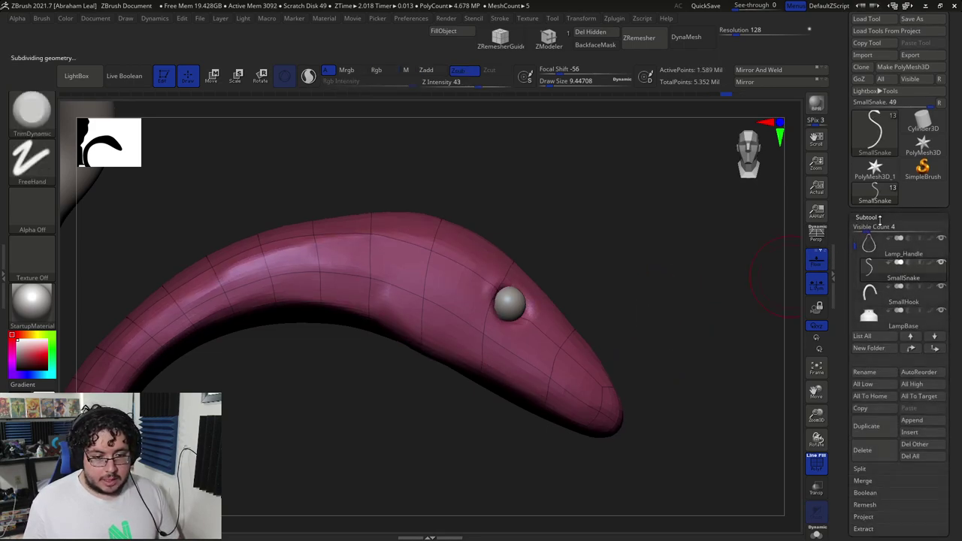
left_click(869, 232)
left_click(869, 232)
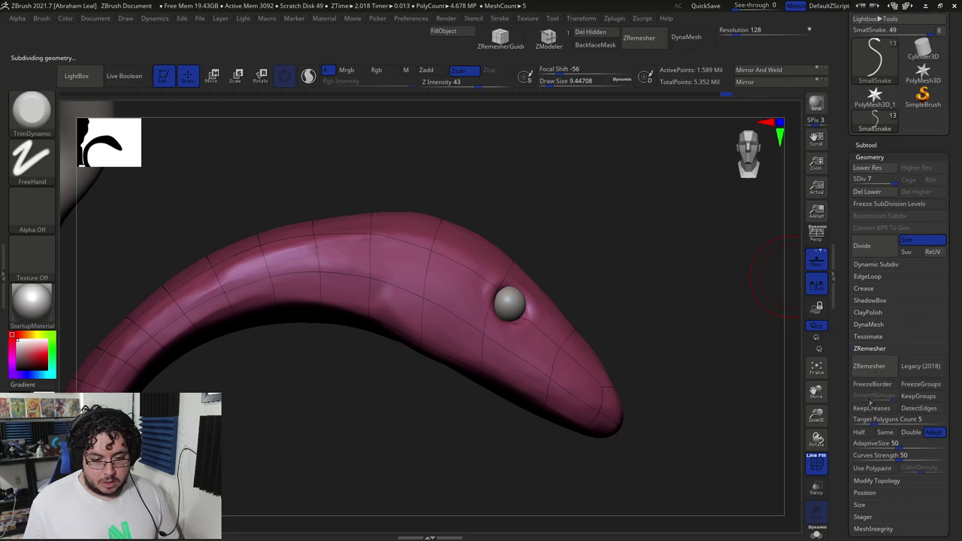
left_click(866, 145)
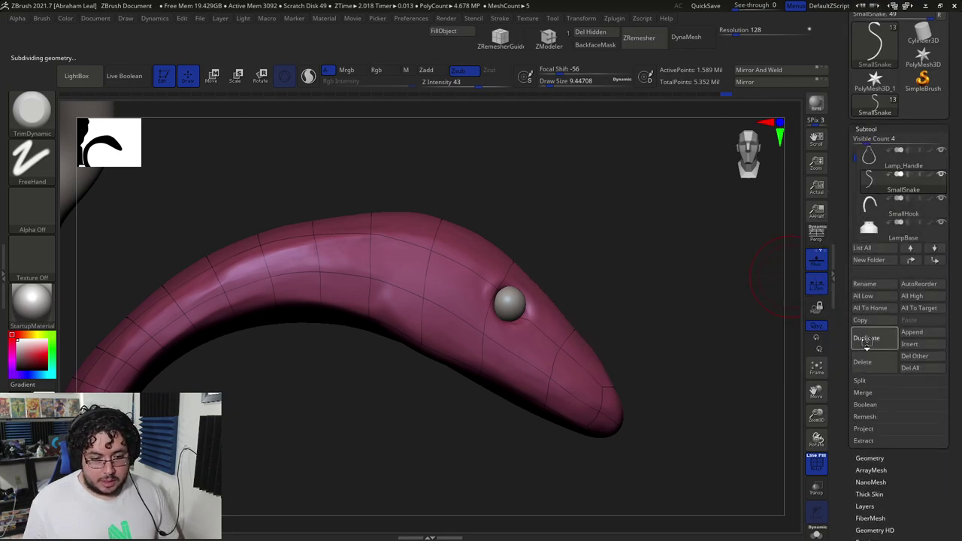
left_click(866, 338)
Step: Remesh the original small snake subtool with ZRemesher at a target polygon count of 5 and inspect the new topology
left_click(869, 181)
left_click(865, 129)
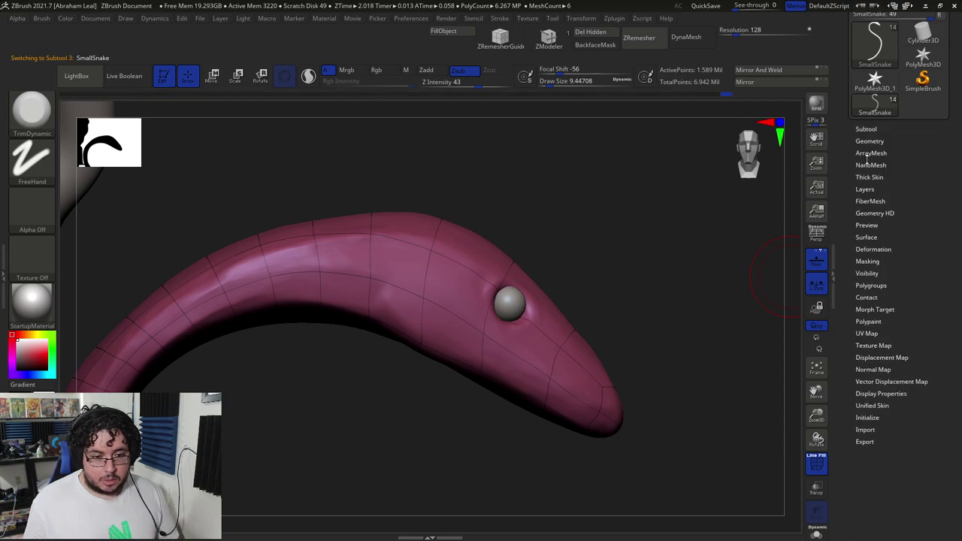
left_click(868, 143)
left_click(868, 350)
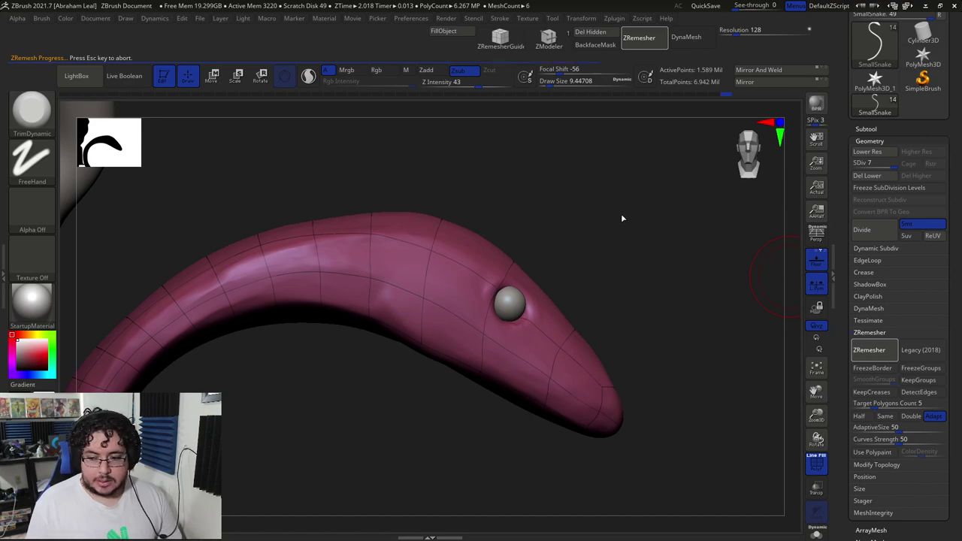
left_click_drag(656, 272, 679, 165, "alt")
left_click_drag(548, 397, 579, 377, "alt")
left_click_drag(674, 297, 698, 354, "alt")
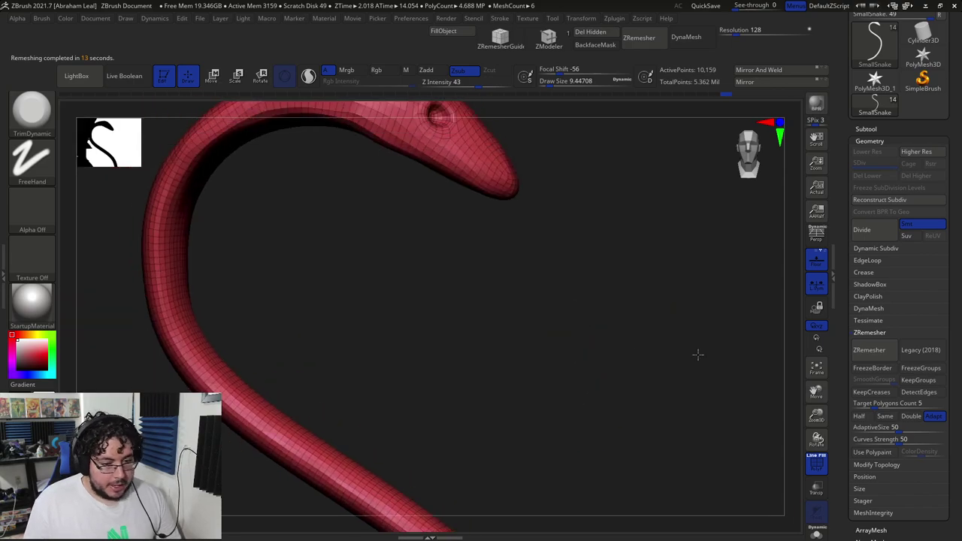
left_click_drag(736, 251, 775, 380, "alt")
Step: Remesh the small snake again with ZRemesher's Half option, comparing it with the previous mesh and keeping the halved version
left_click(859, 416)
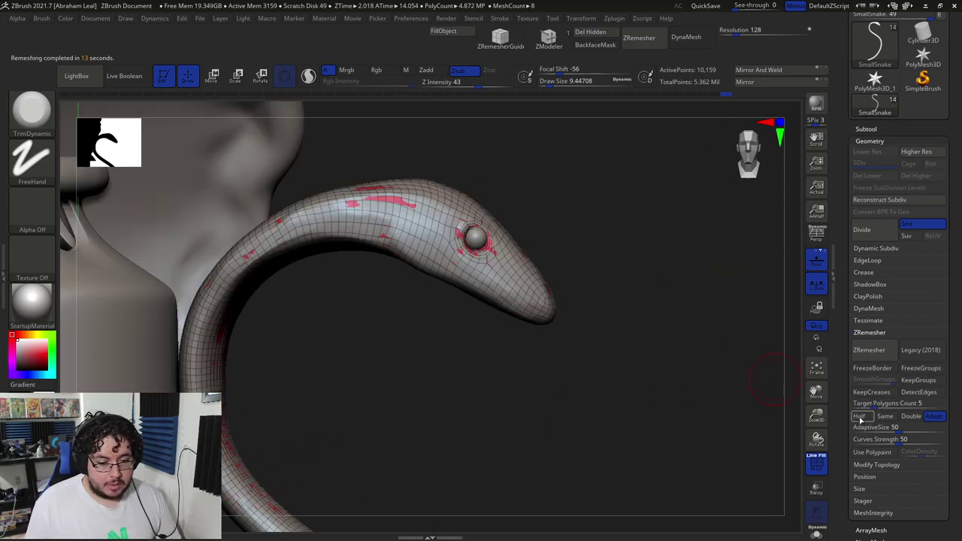
left_click(869, 350)
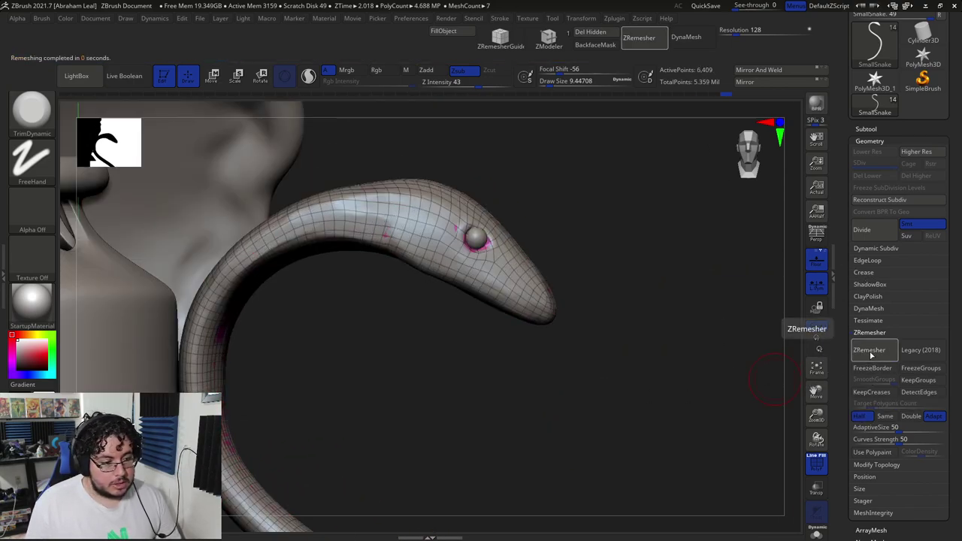
left_click_drag(741, 339, 703, 299, "alt")
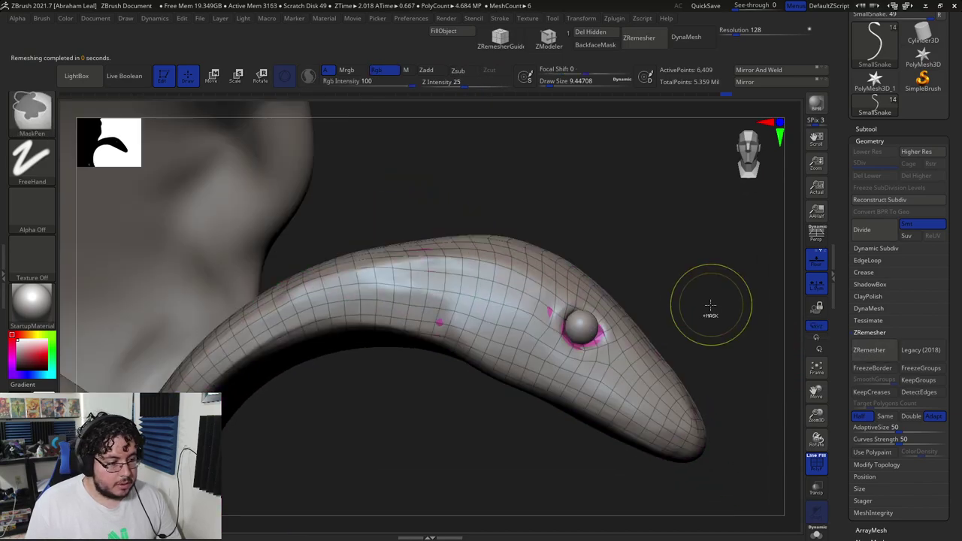
key("ctrl+shift+z")
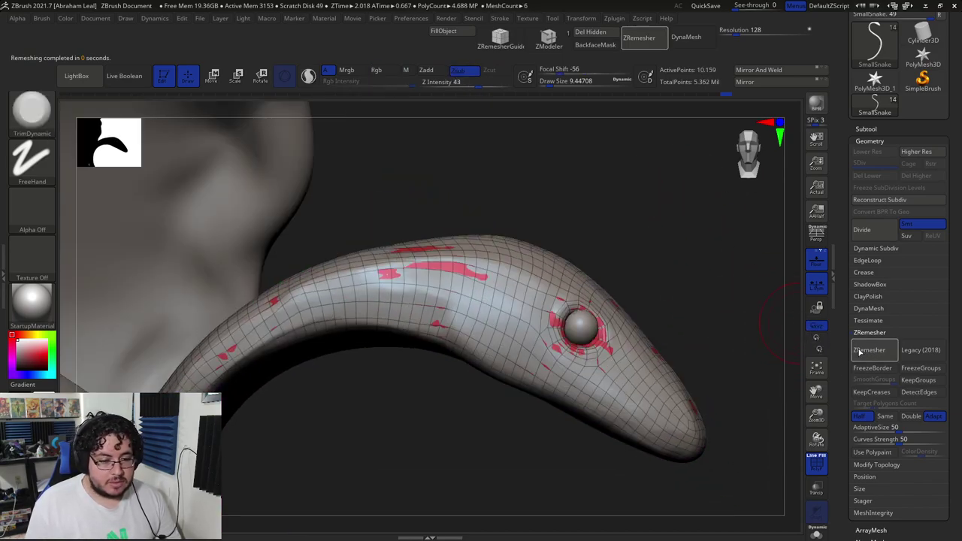
left_click(869, 351)
mouse_move(731, 325)
left_mouse_down()
mouse_move(713, 272)
mouse_move(700, 258)
mouse_move(676, 262)
mouse_move(727, 214)
mouse_move(549, 348)
mouse_move(617, 324)
left_mouse_up()
left_click_drag(717, 421, 676, 349)
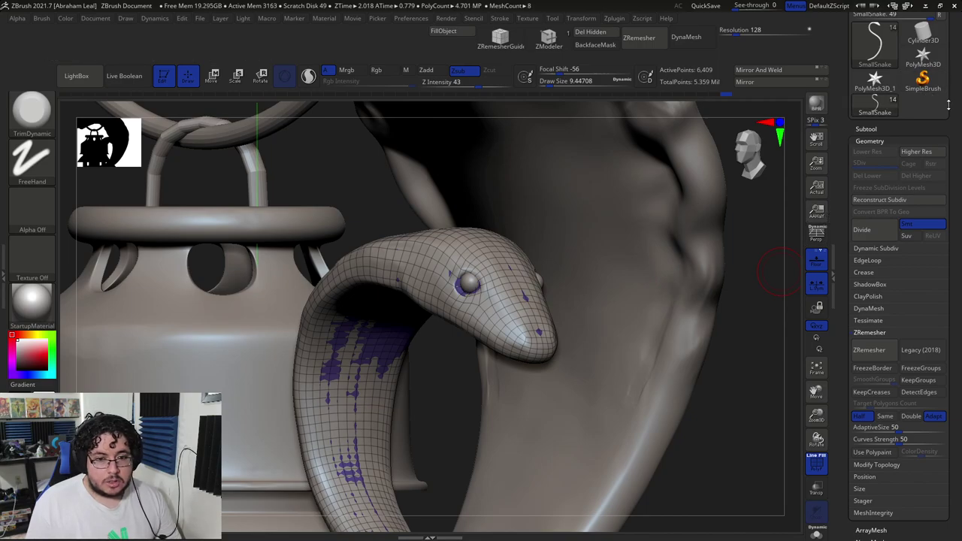
Step: Export the remeshed small snake as an OBJ file named SmallSnake
scroll(902, 90, "up", 3)
left_click(919, 71)
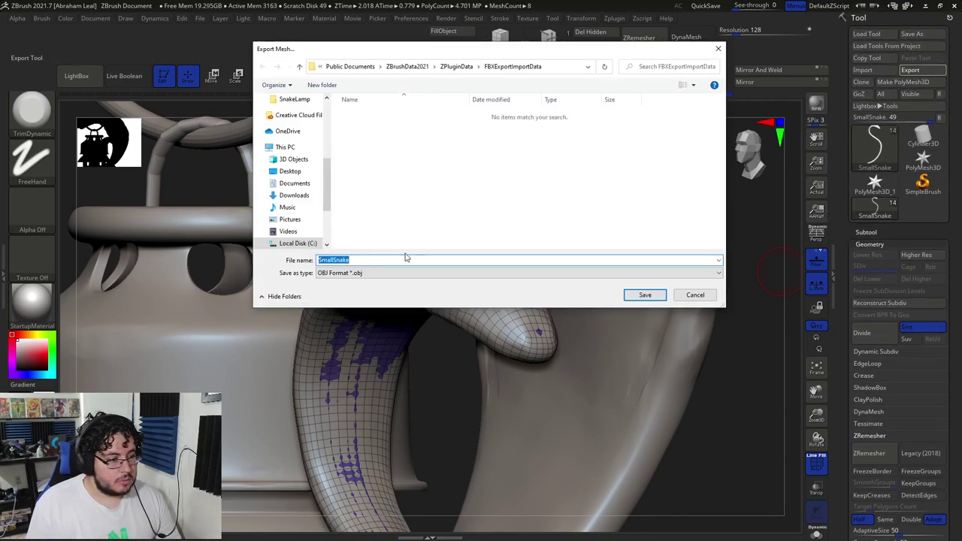
left_click(645, 294)
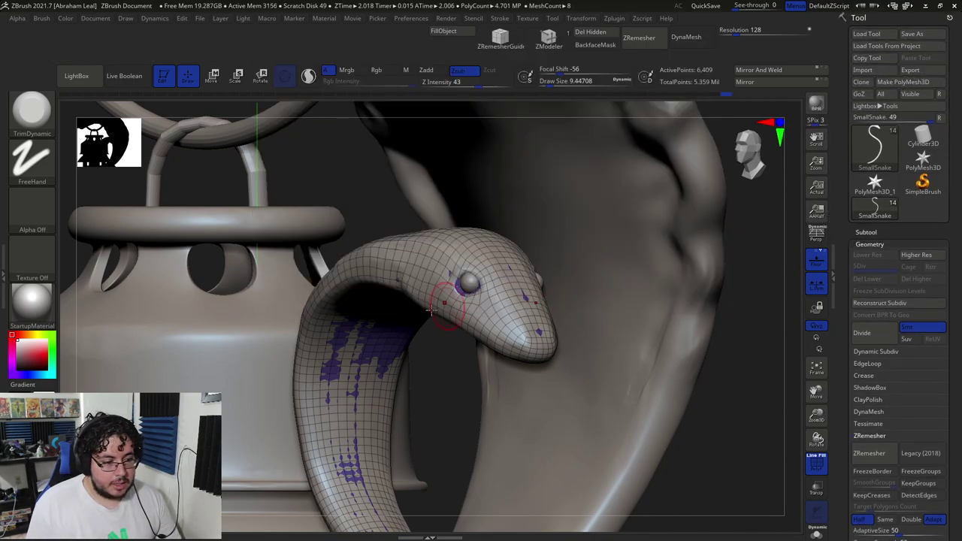
Step: Select the high-resolution duplicate of the small snake and clone it as a separate tool
left_click(866, 232)
left_click(901, 289)
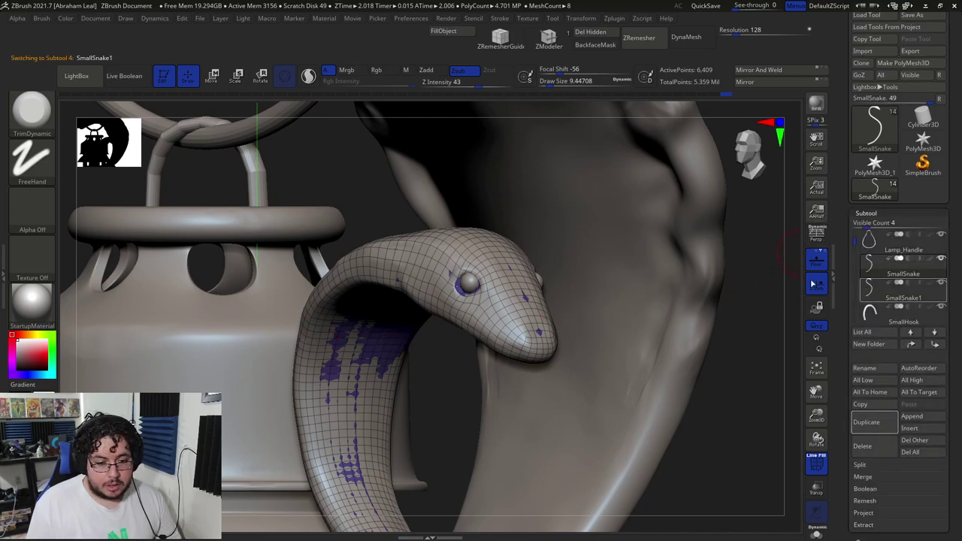
left_click_drag(791, 278, 553, 267)
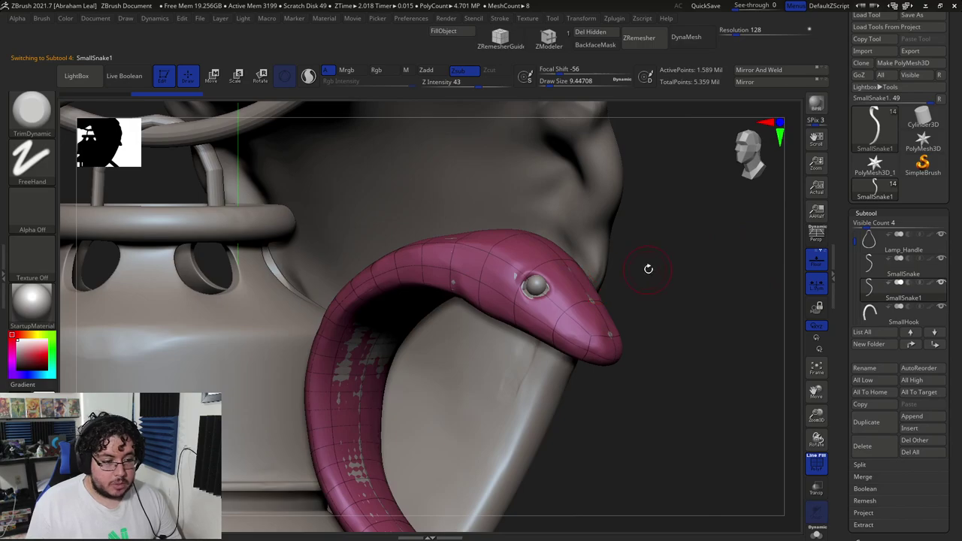
left_click(861, 63)
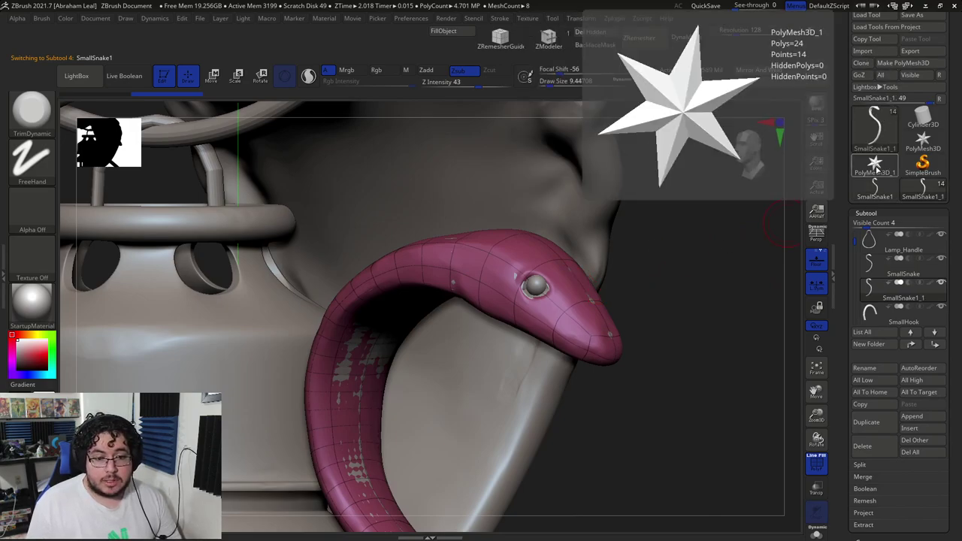
Step: Decimate the cloned high-resolution small snake with Decimation Master's 35k preset
left_click(620, 20)
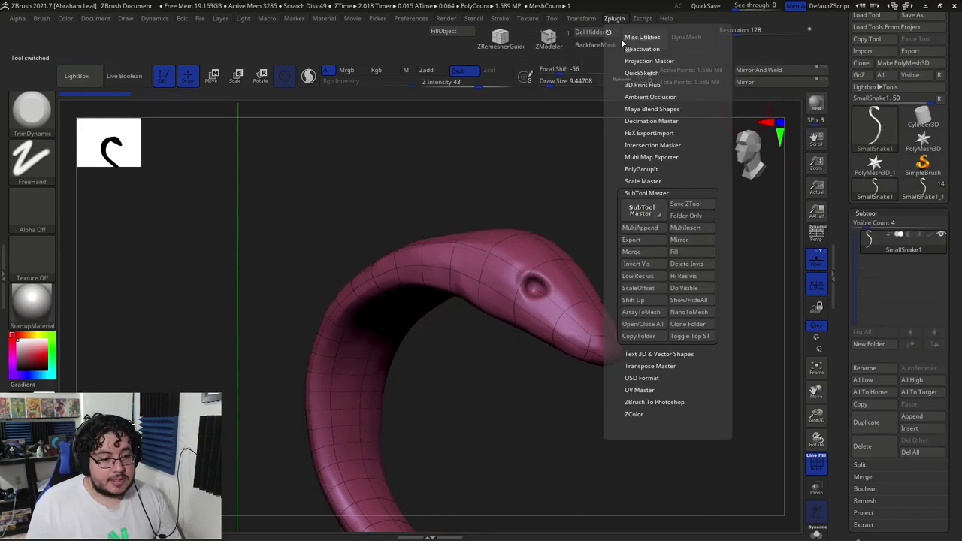
left_click(642, 197)
left_click(645, 121)
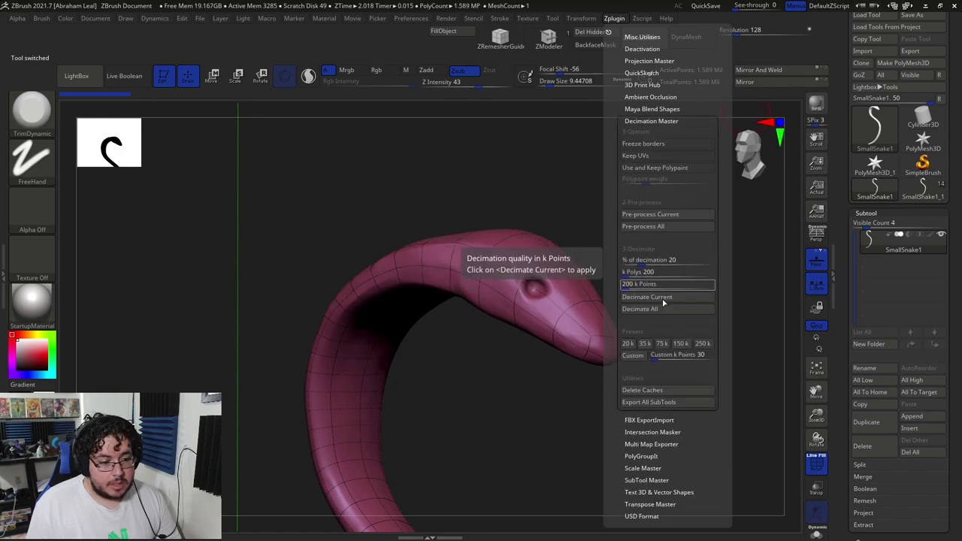
left_click(644, 344)
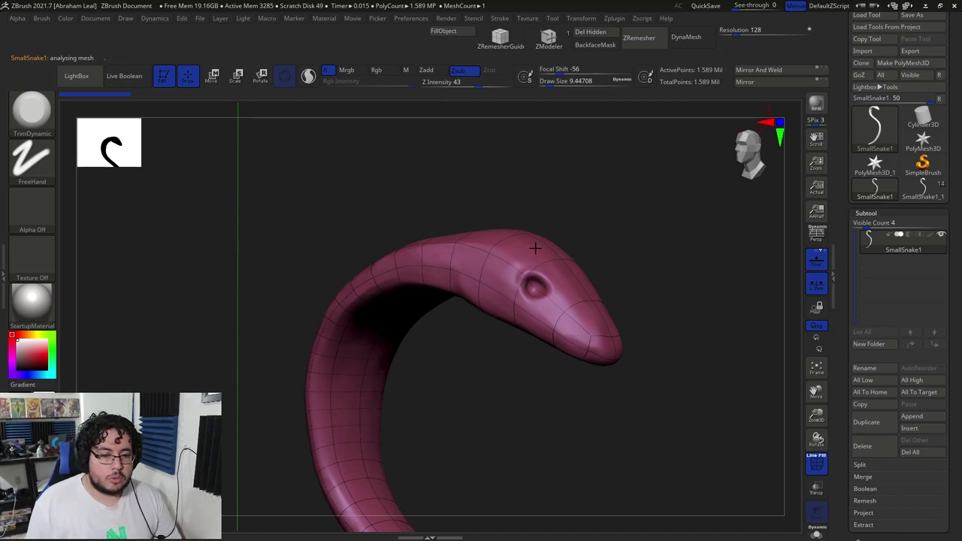
Step: Switch to Maya and delete the old small snake mesh from the lamp
key("alt+Tab")
key("alt+Tab")
key("alt+Tab")
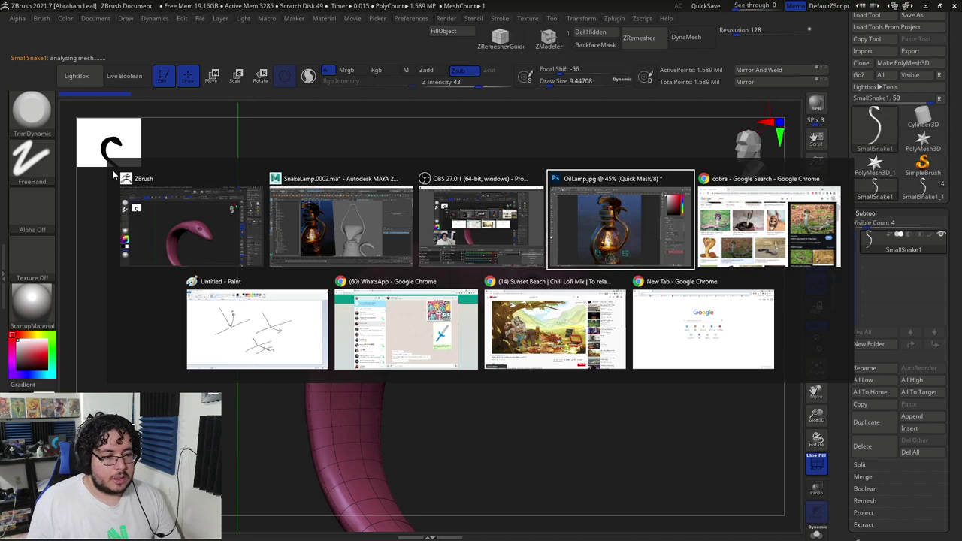
left_click(354, 234)
left_click_drag(511, 213, 575, 180, "alt")
right_click_drag(575, 180, 599, 127, "alt")
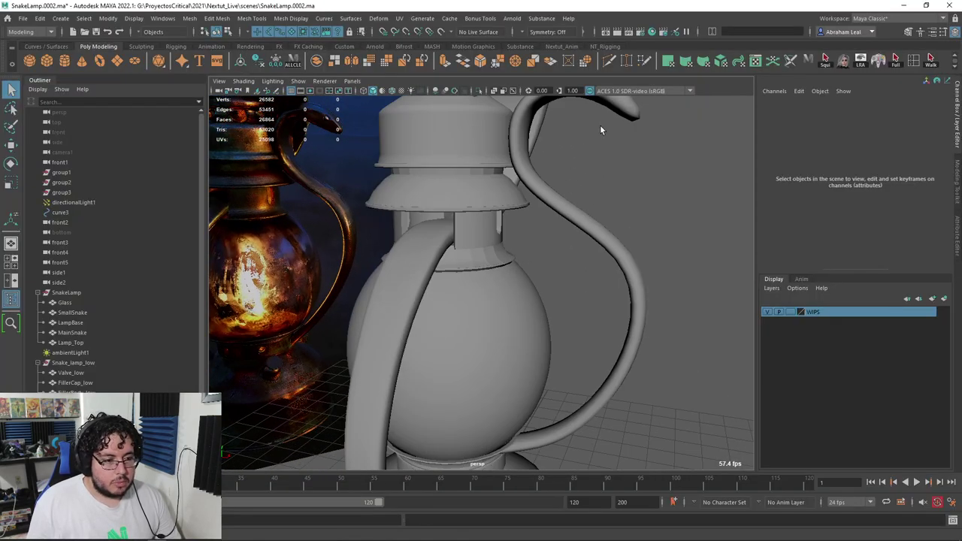
left_click(630, 122)
key("Delete")
Step: Rename the lamp handle mesh as Lamp_Handle_low, undo its deletion and clear the selection
left_click_drag(623, 116, 603, 369, "alt")
left_click_drag(594, 192, 560, 191)
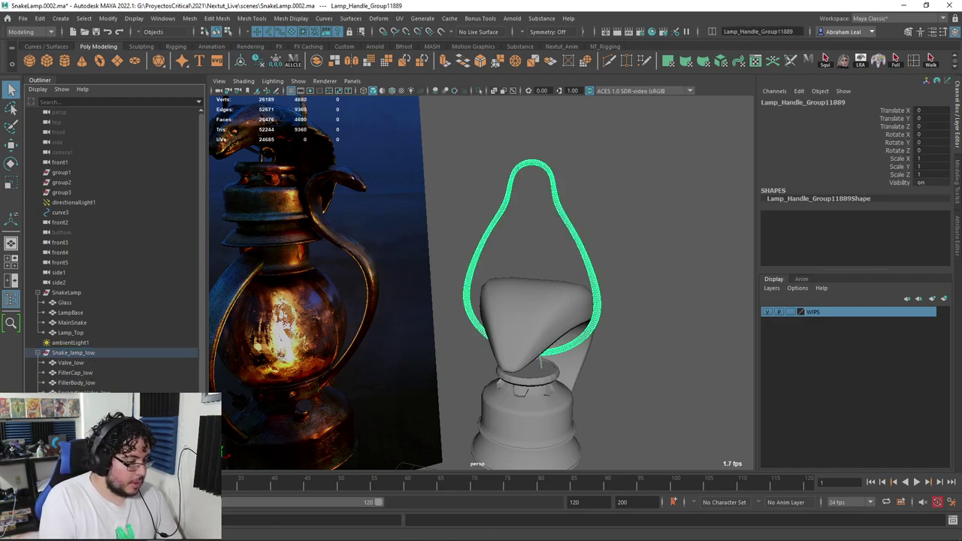
key("Delete")
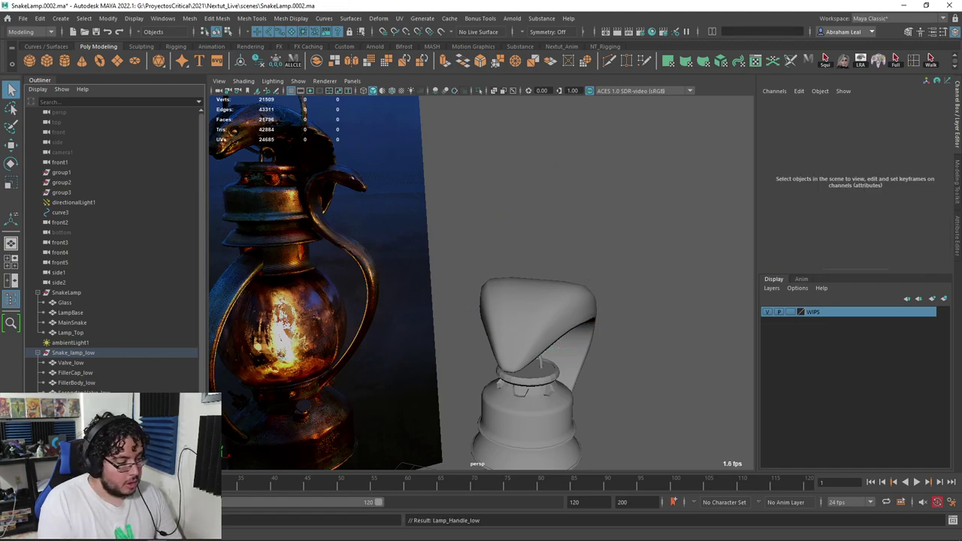
key("ctrl+z")
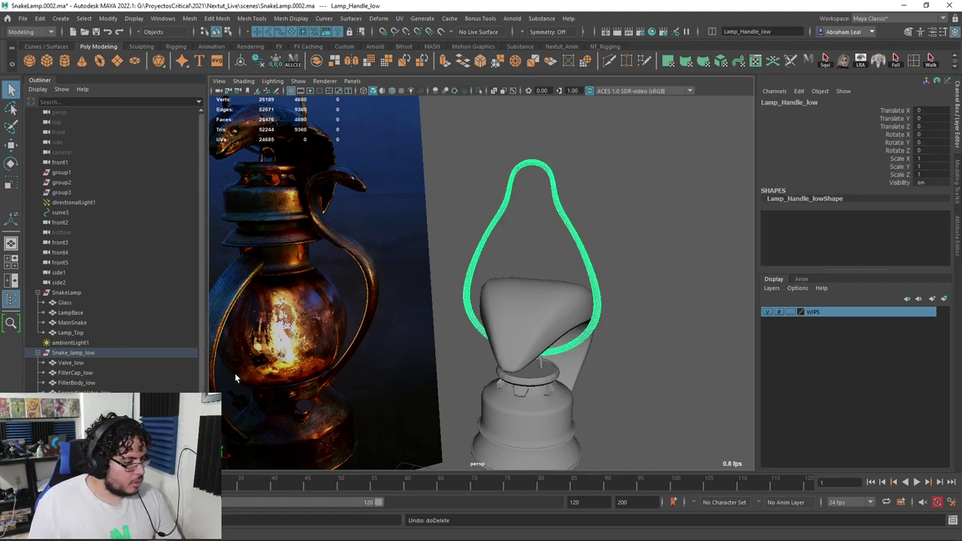
left_click(415, 153)
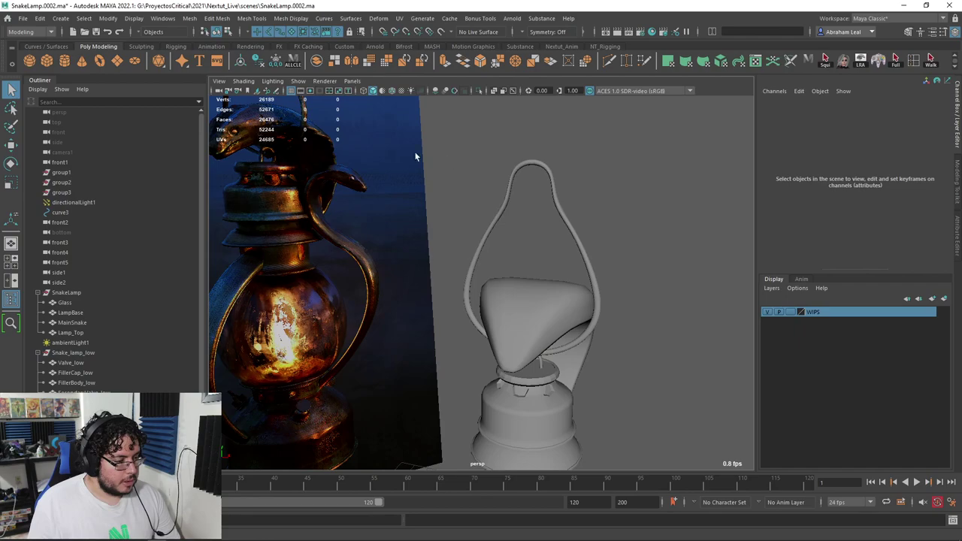
Step: Check the SnakeLamp assets folder for a small snake file to import and switch back to ZBrush
left_click(23, 18)
left_click(44, 131)
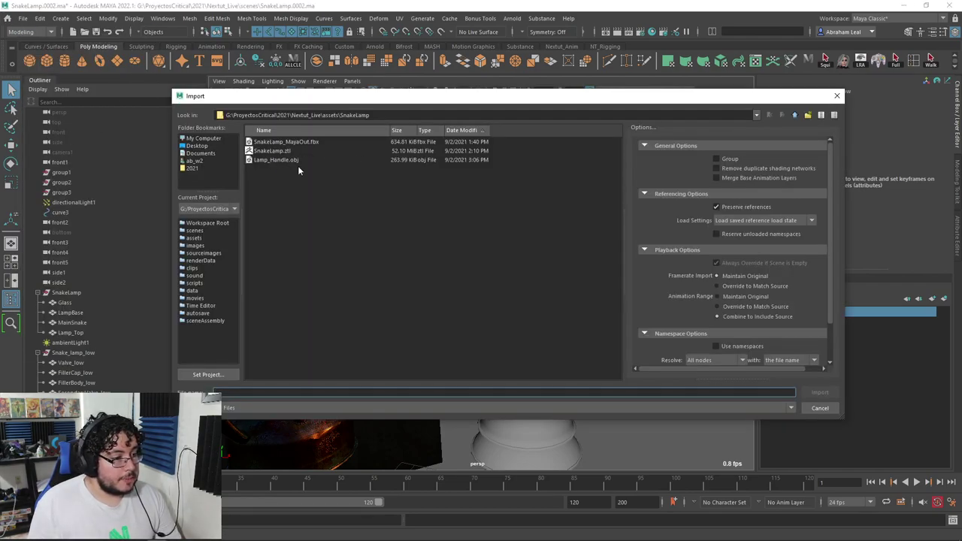
key("alt+Tab")
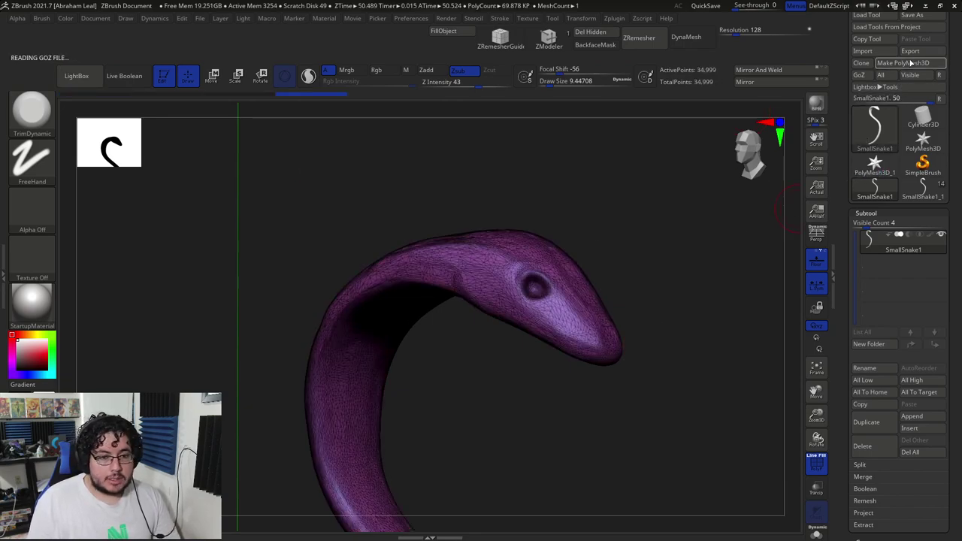
Step: Export the decimated small snake as an OBJ file named SmallSnake_hi
left_click(910, 51)
left_click(390, 260)
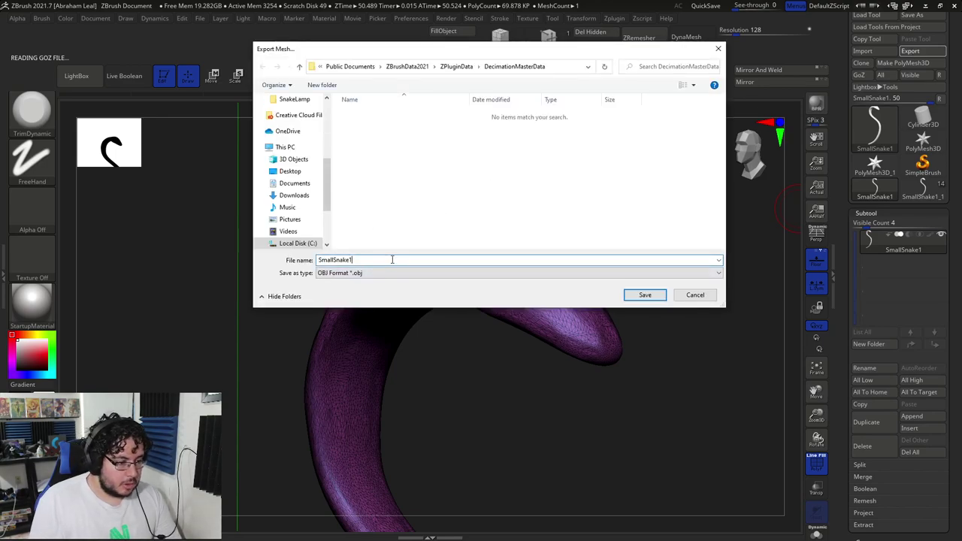
key("BackSpace")
type("_hi")
key("Return")
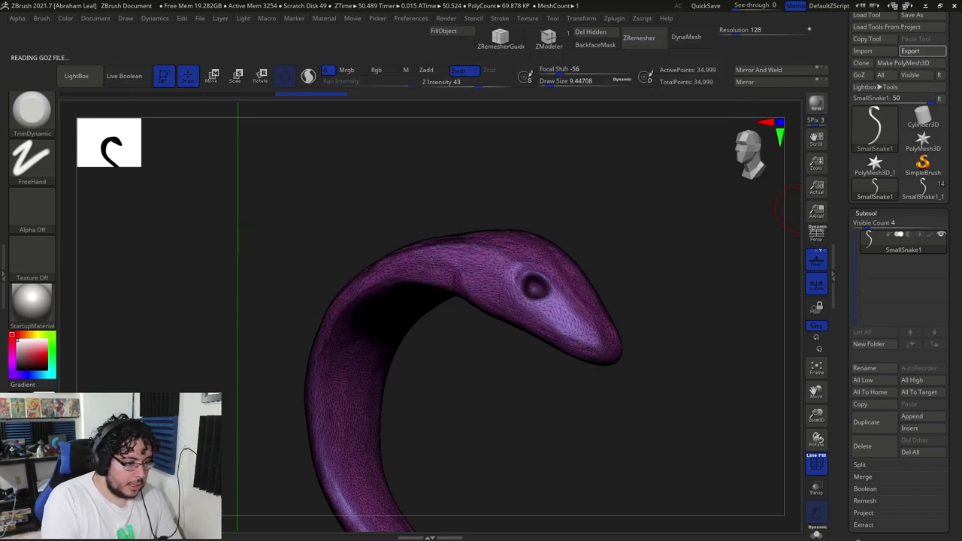
Step: Start exporting the low-poly SmallSnake subtool of the full lamp tool and browse to the assets/SnakeLamp project folder
left_click(923, 188)
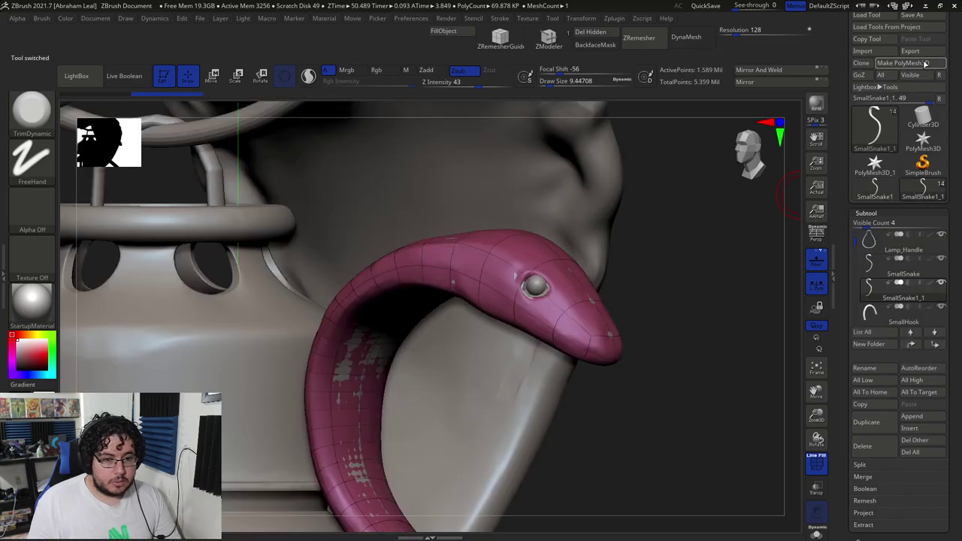
left_click(902, 273)
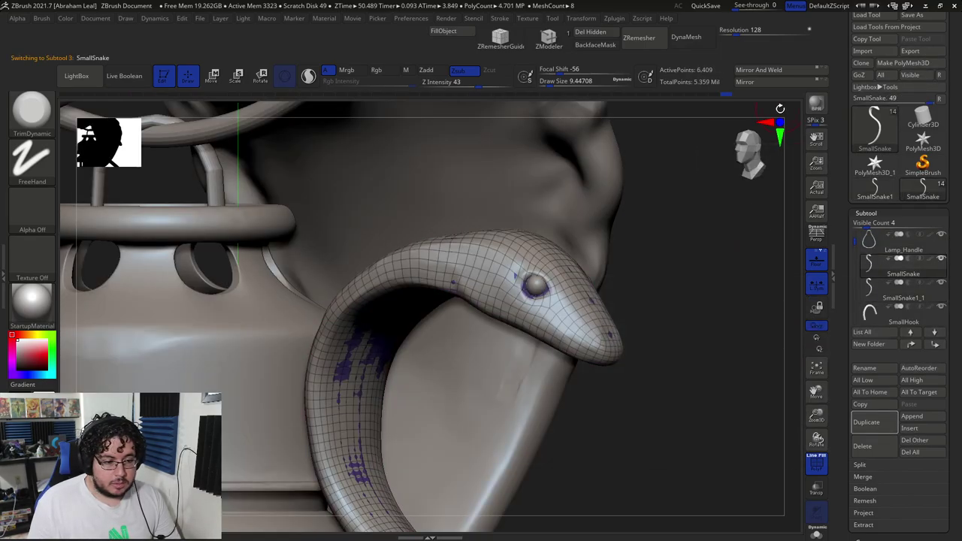
left_click(910, 51)
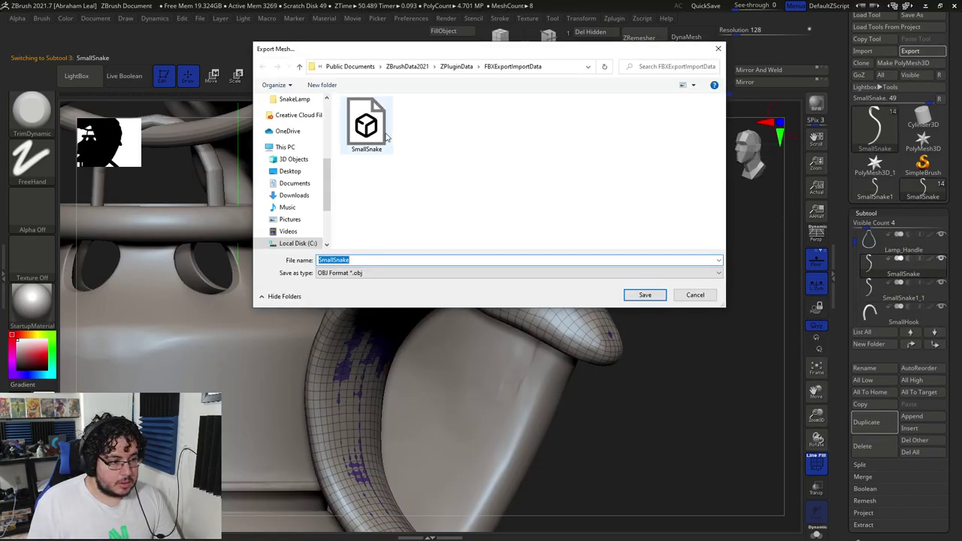
left_click(380, 135)
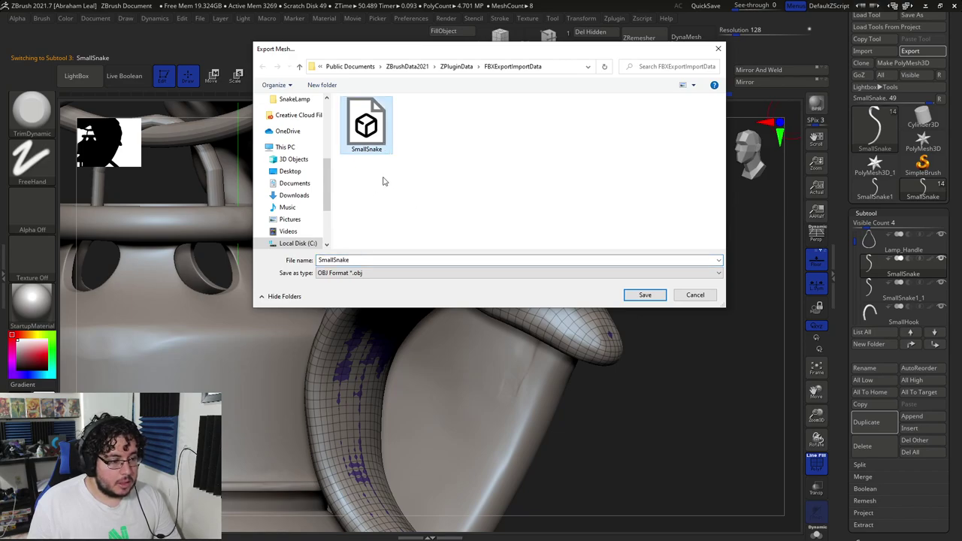
scroll(299, 143, "up", 2)
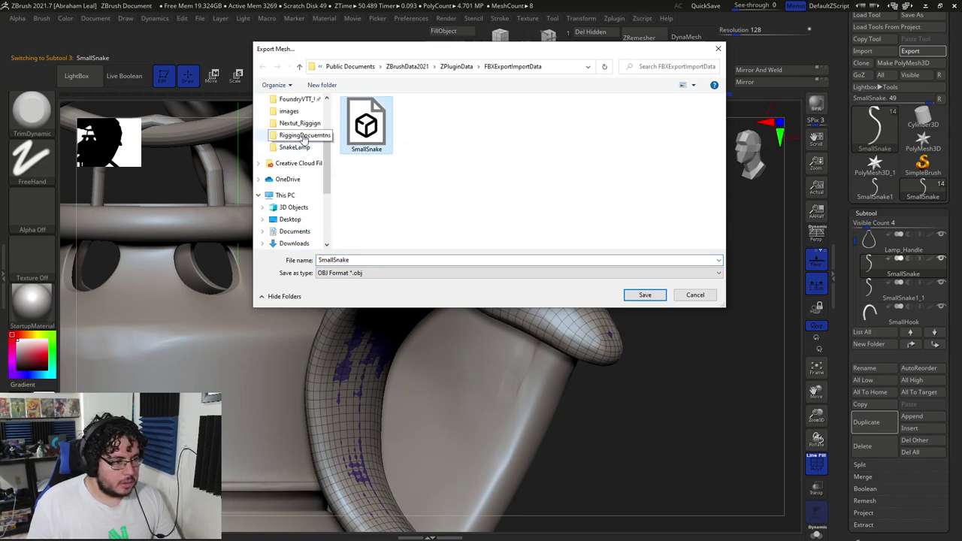
left_click(289, 123)
left_click(489, 66)
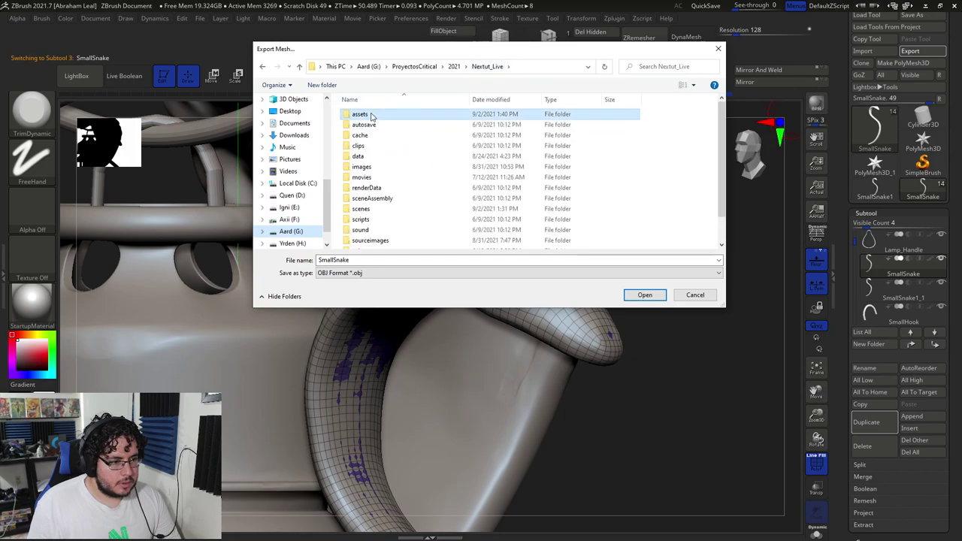
double_click(364, 113)
double_click(368, 189)
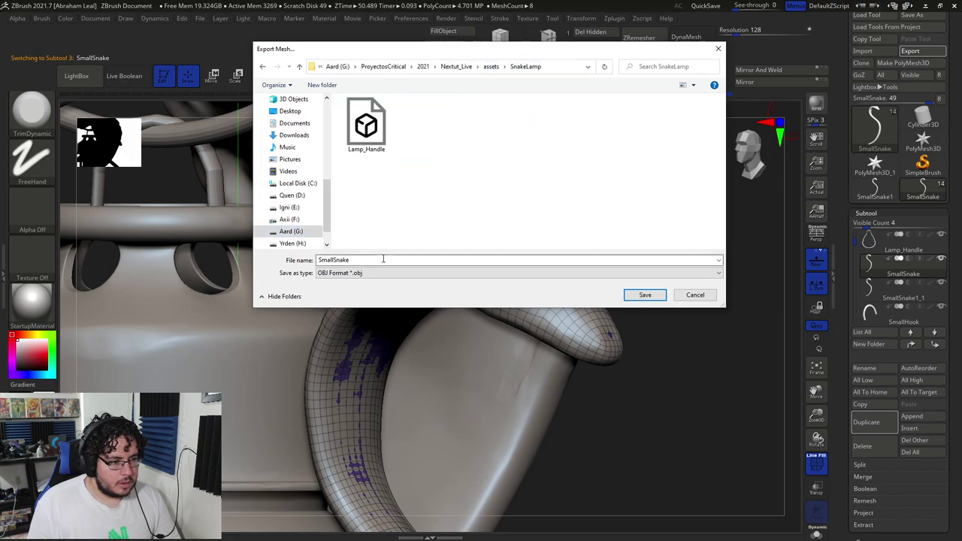
Step: Save the low-poly small snake as an OBJ file named SmallSnake_low
type("0")
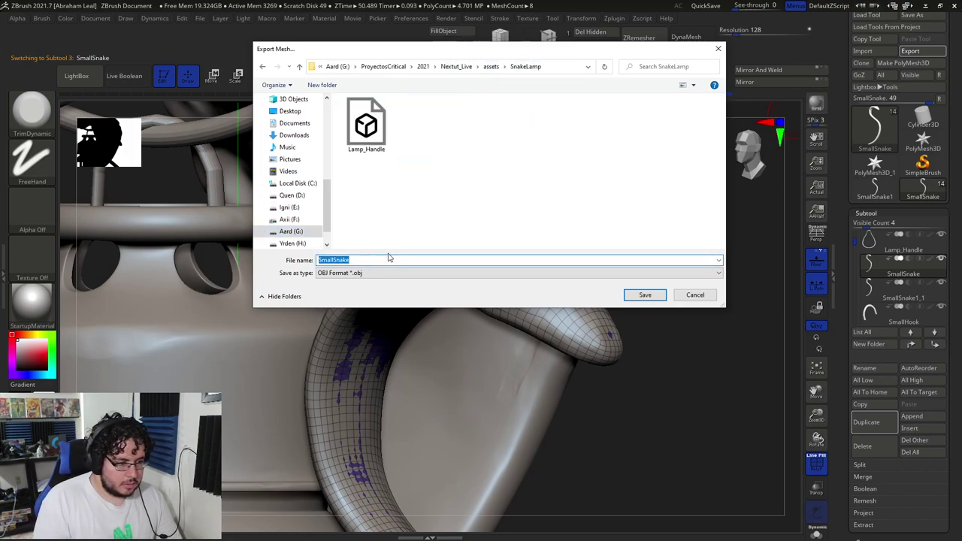
left_click(388, 259)
type("_low")
key("Return")
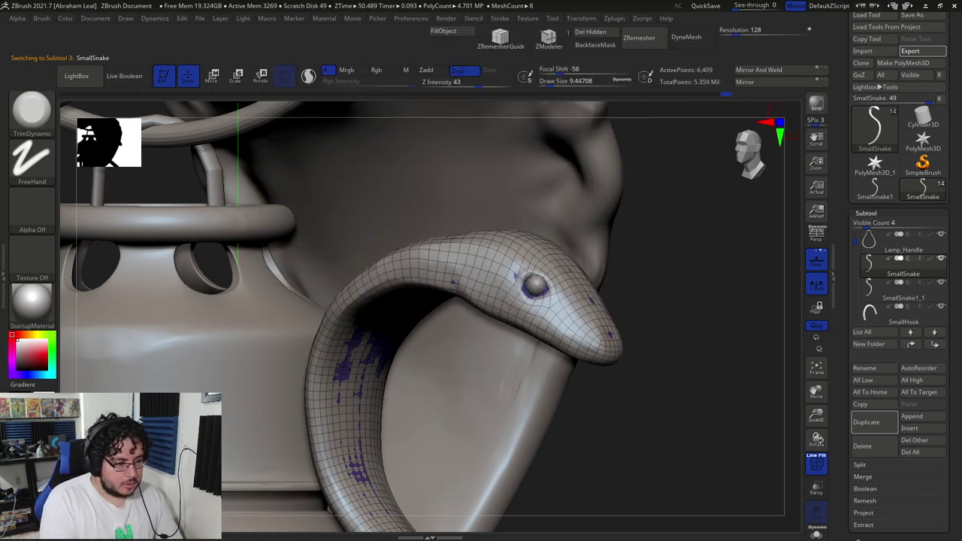
Step: Start exporting the decimated SmallSnake1 tool and browse to the SnakeLamp assets folder
left_click(874, 189)
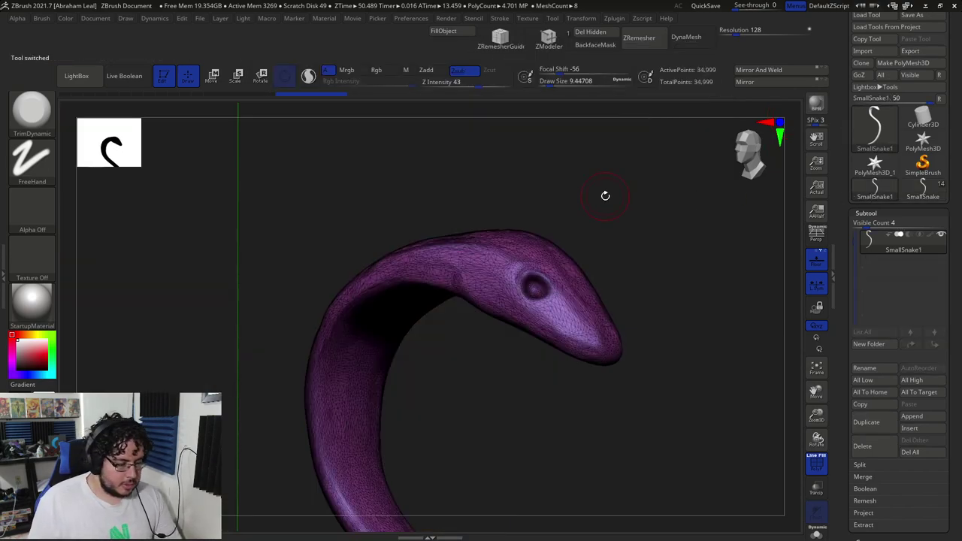
left_click(910, 51)
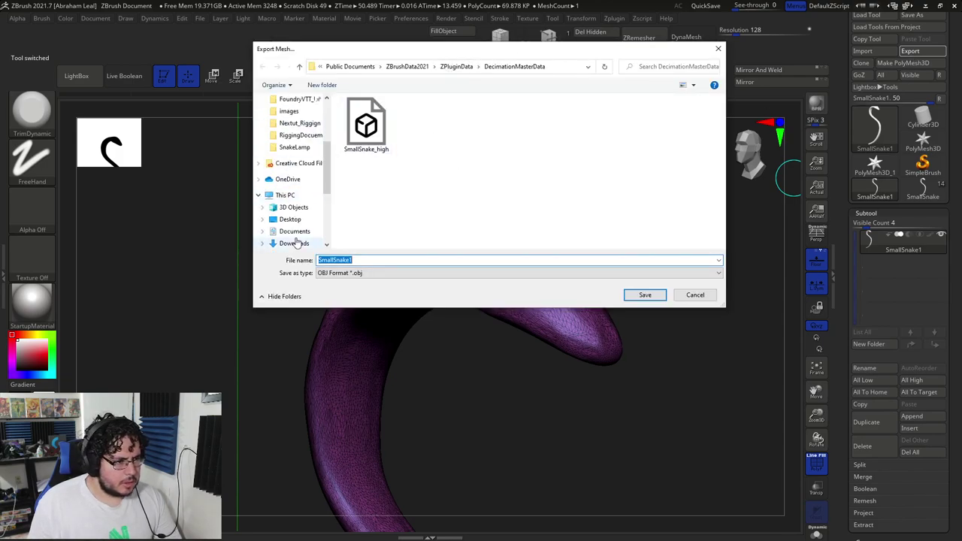
left_click(291, 148)
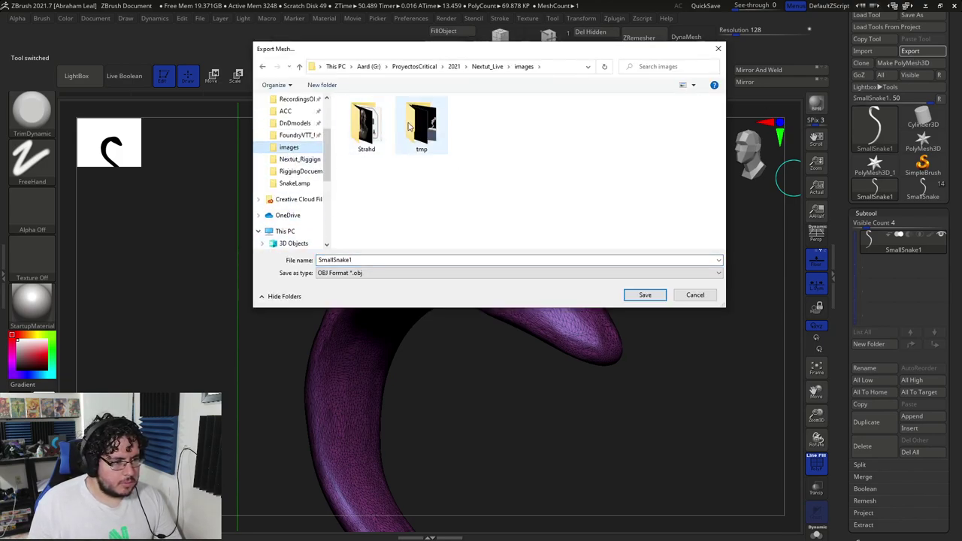
left_click(453, 67)
scroll(406, 195, "down", 3)
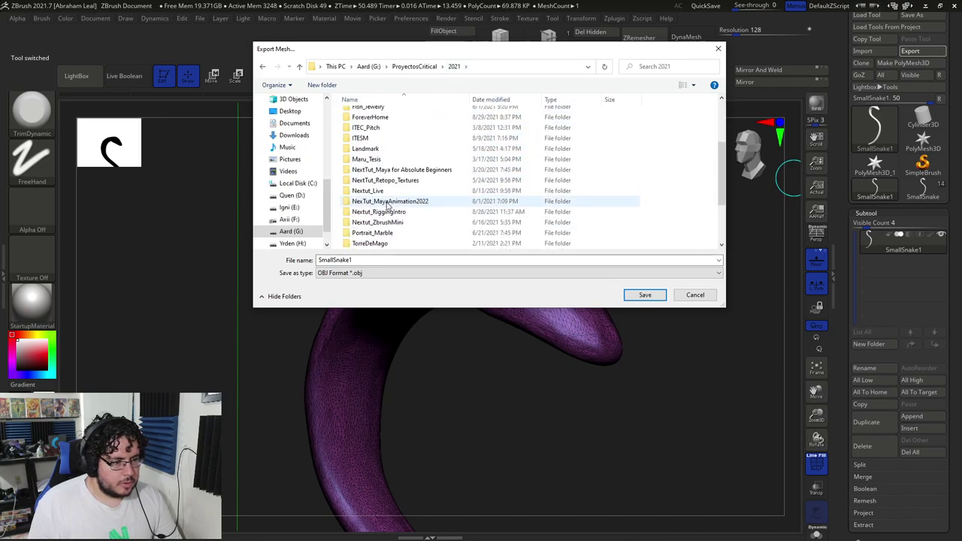
scroll(297, 163, "up", 4)
left_click(294, 147)
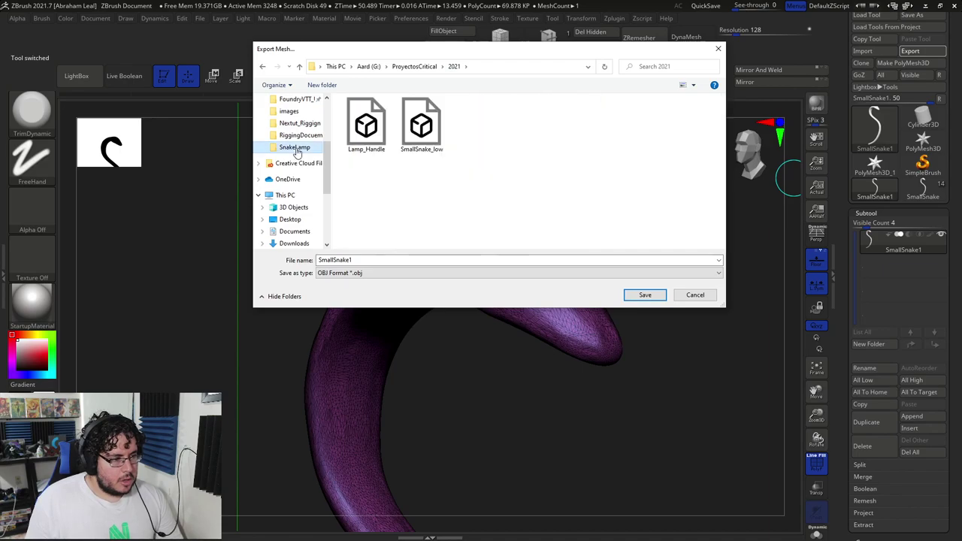
Step: Save the decimated small snake as an OBJ file named SmallSnake_high, reusing the low-poly file's name
left_click(421, 124)
double_click(387, 259)
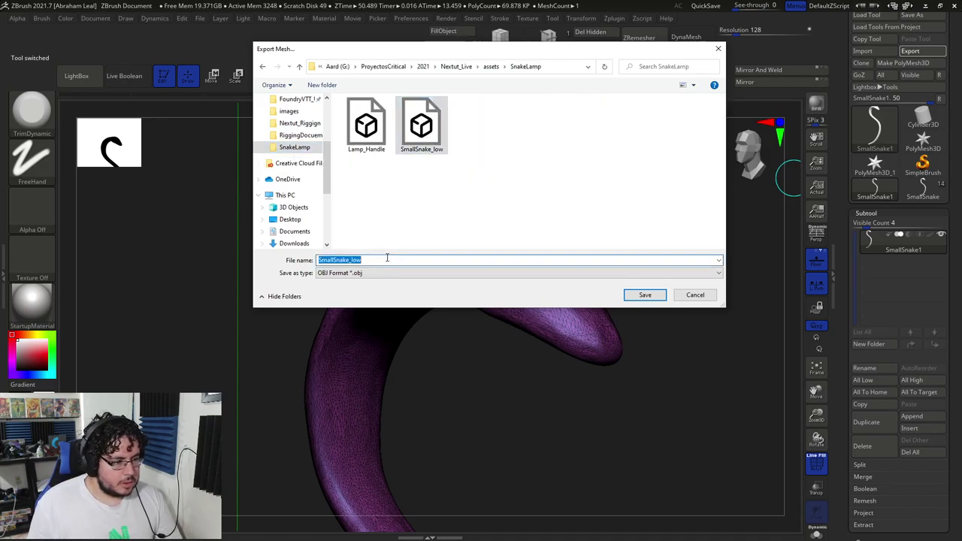
left_click(391, 258)
key("BackSpace")
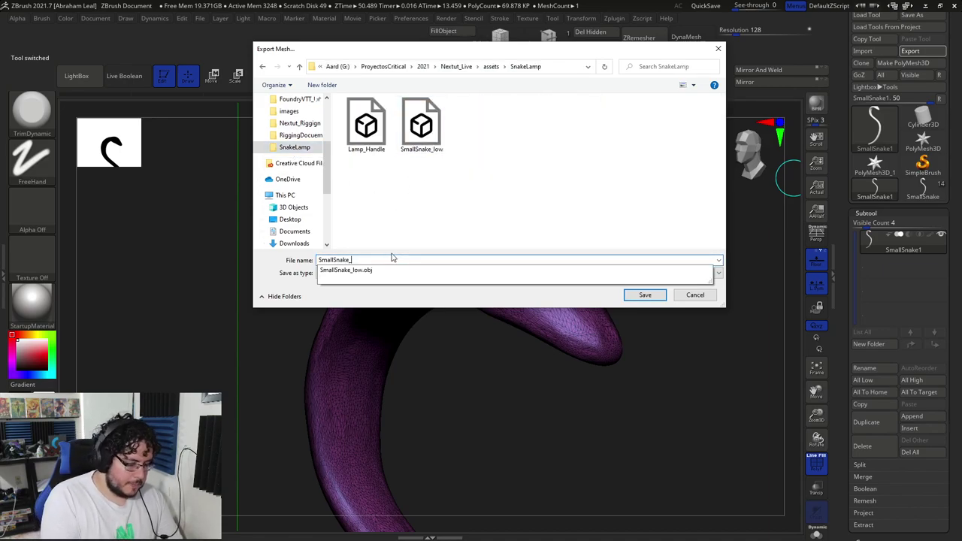
type("high")
key("Return")
Step: Switch to Maya and import SmallSnake_low.obj from the SnakeLamp assets folder
key("alt+Tab")
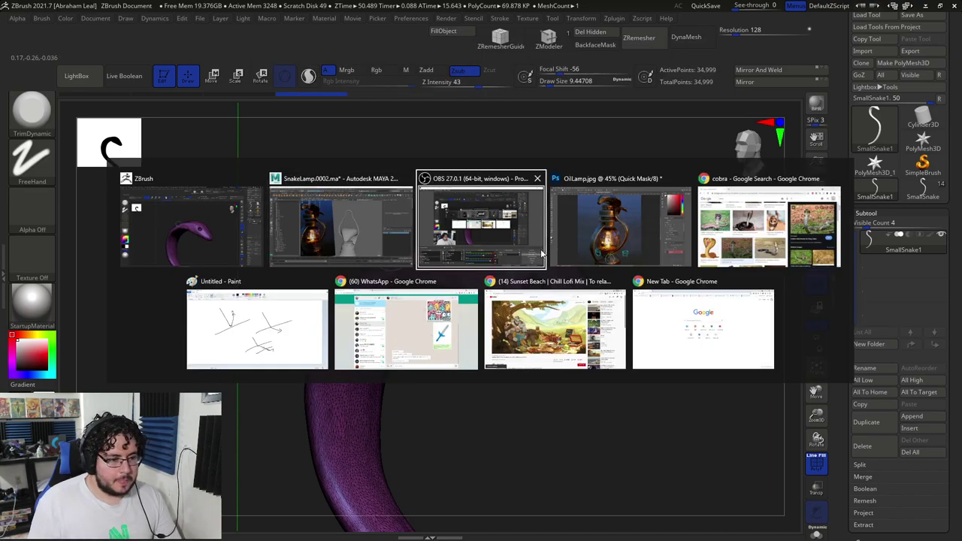
left_click(361, 228)
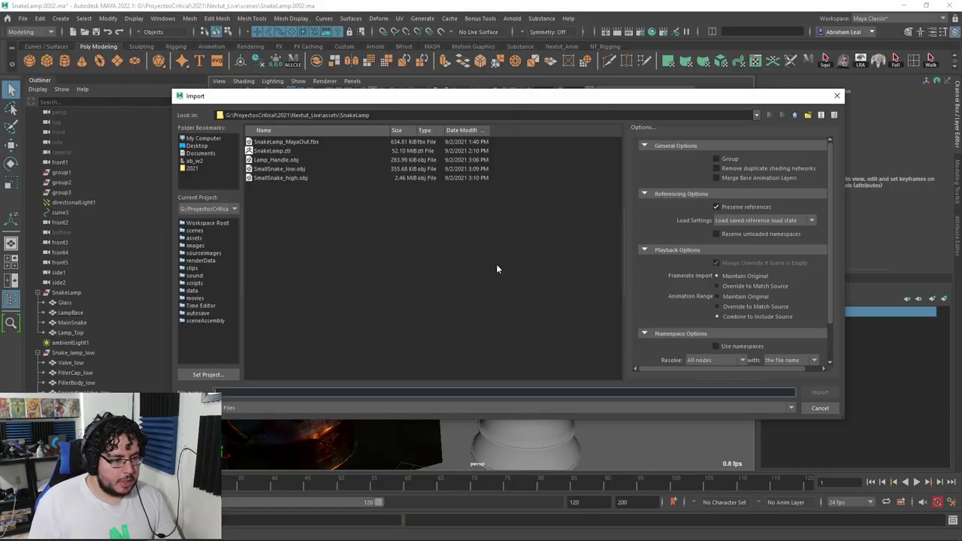
left_click(288, 170)
left_click(820, 392)
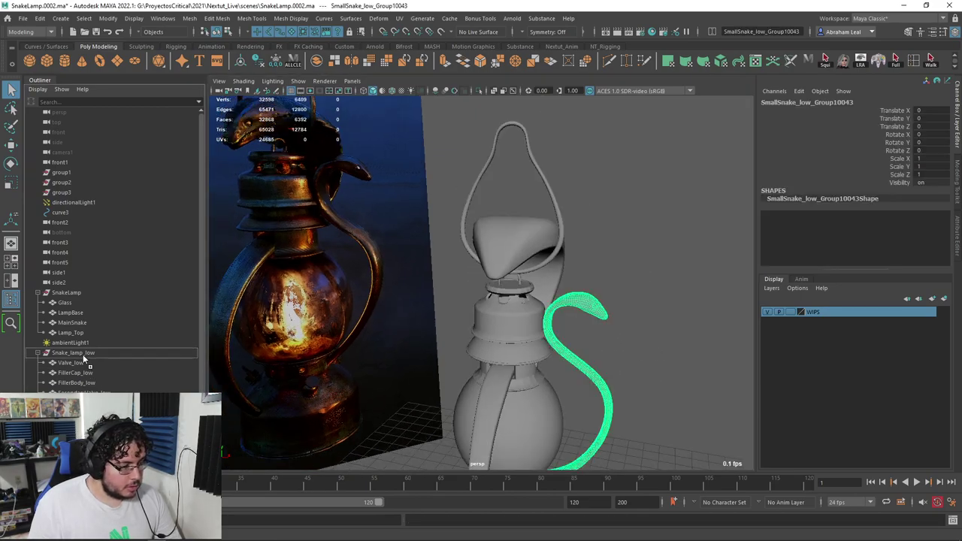
Step: Parent the imported small snake under the Snake_lamp_low group, rename it SmallSnake_low and clear the selection
middle_click_drag(82, 354, 81, 353)
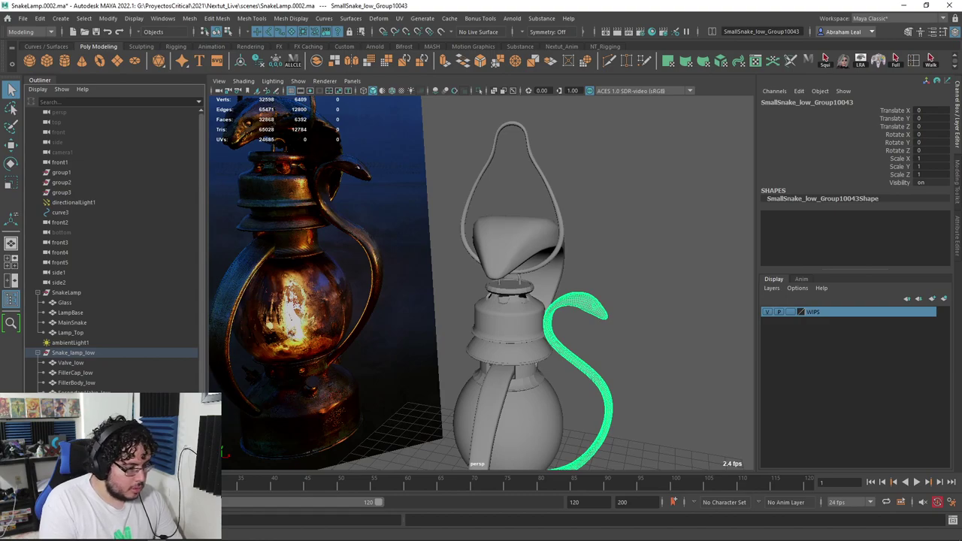
type("SmallSnake_low")
key("Return")
left_click(615, 254)
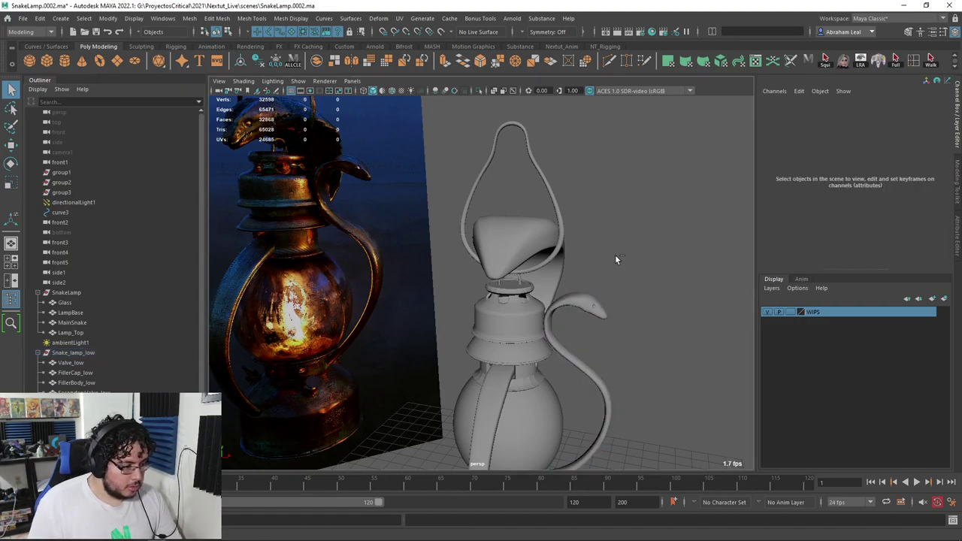
Step: Create an empty group named Snake_lamp_high and clear the selection
key("ctrl+g")
double_click(75, 352)
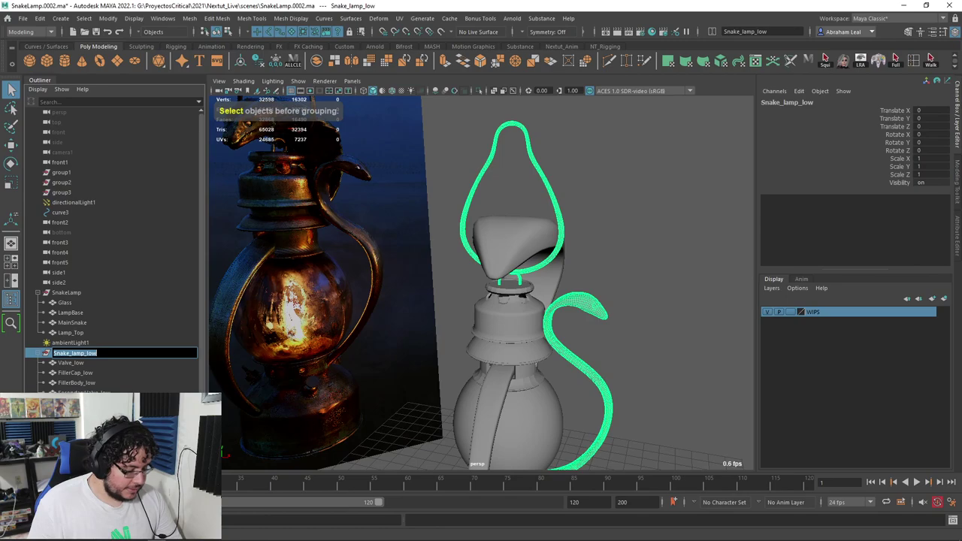
left_click(63, 433, "ctrl")
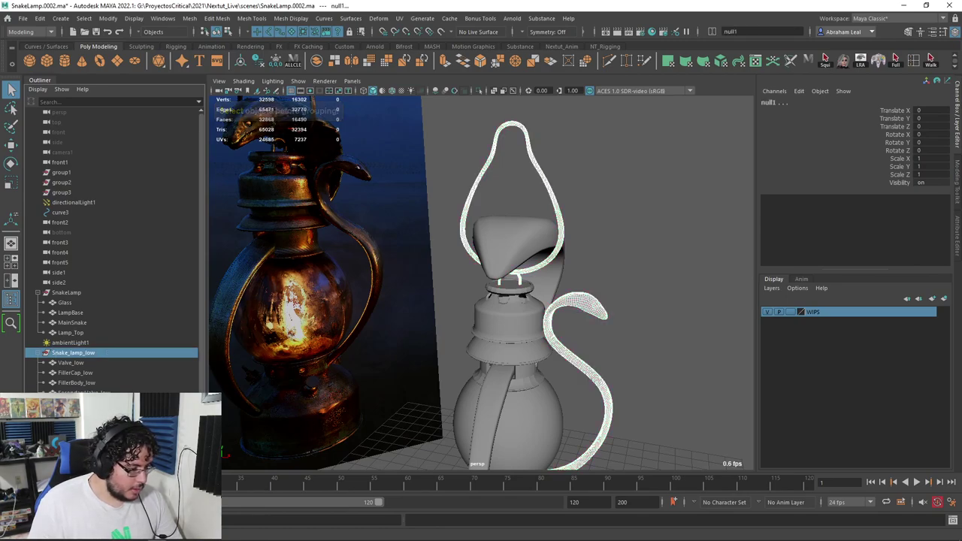
type("high")
key("Return")
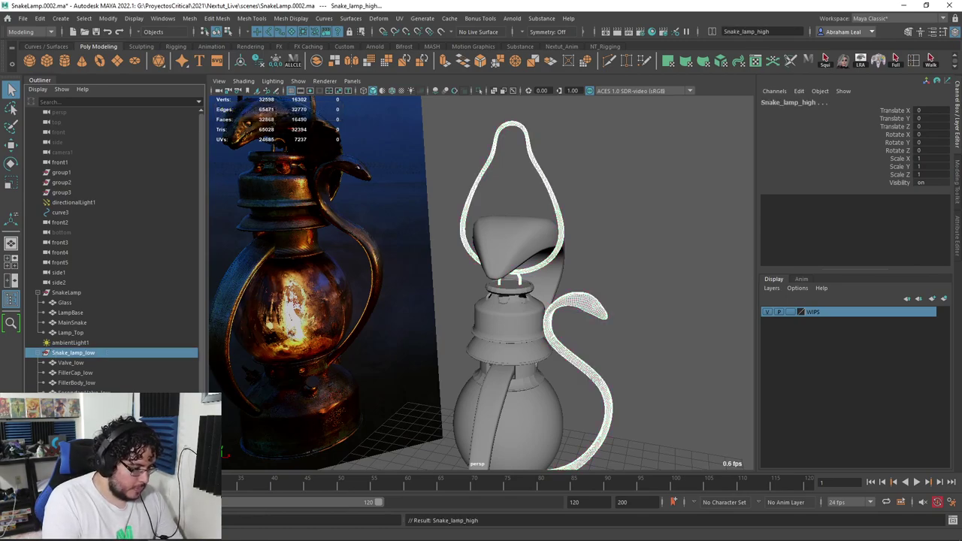
left_click(643, 302)
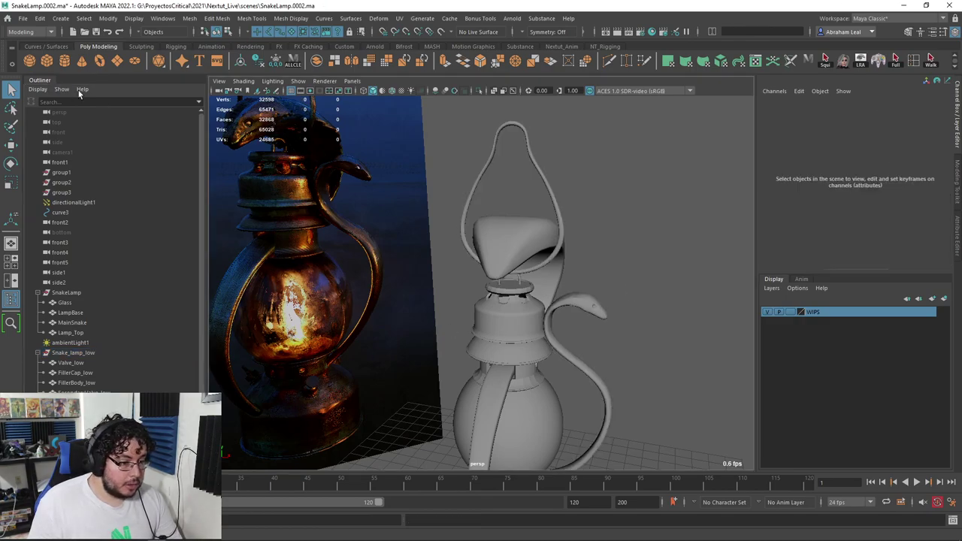
Step: Import SmallSnake_high.obj from the SnakeLamp assets folder into the scene
left_click(63, 433)
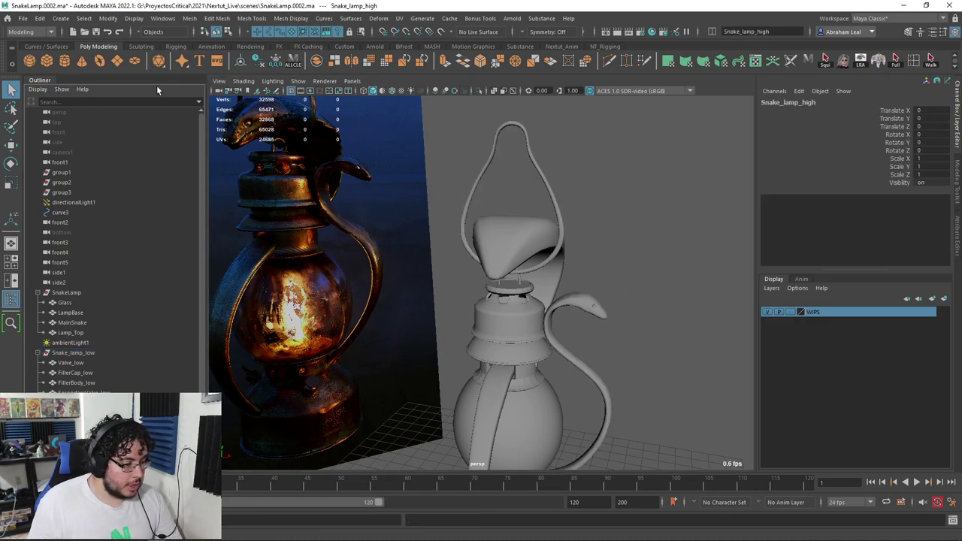
left_click(22, 18)
left_click(54, 133)
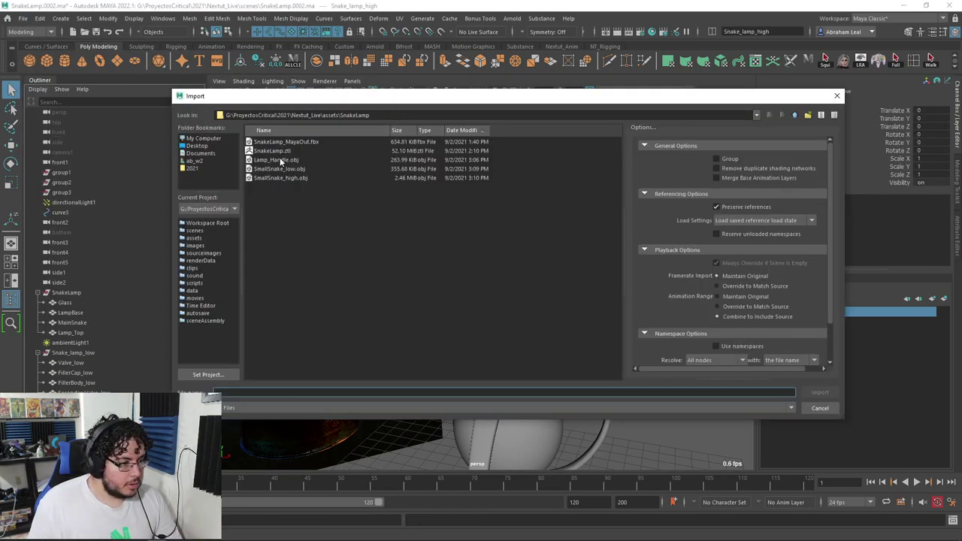
left_click(280, 177)
left_click(819, 392)
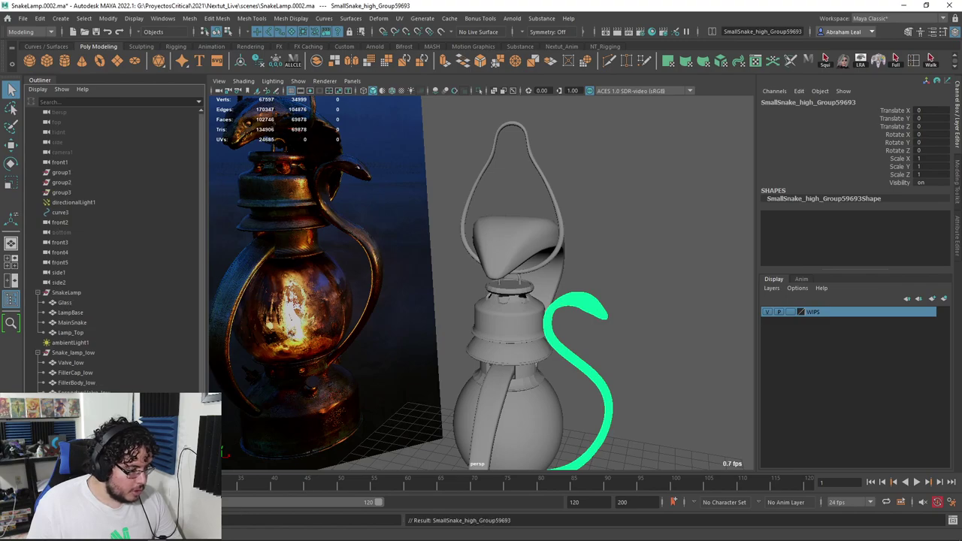
Step: Rename the imported high-poly small snake mesh as SmallSnake_high
left_click(584, 302)
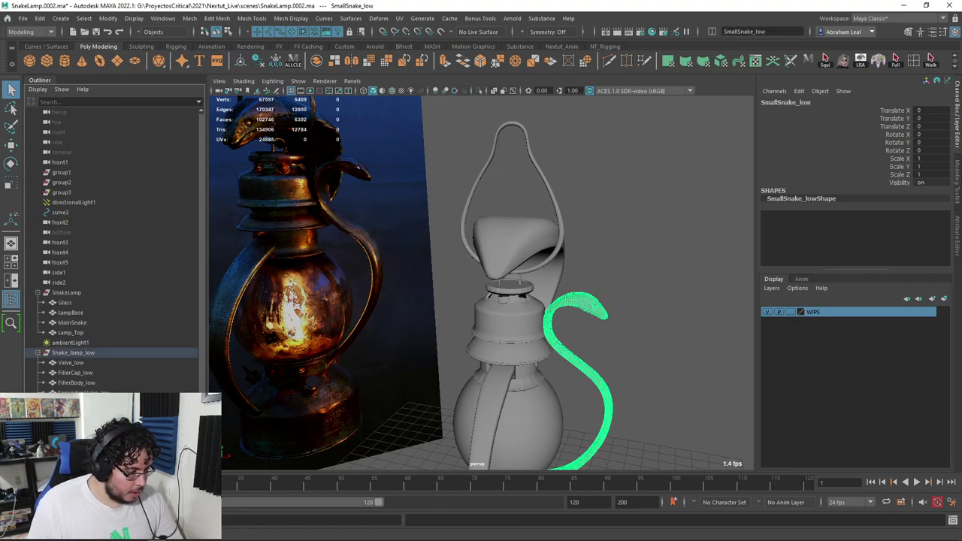
left_click(584, 302)
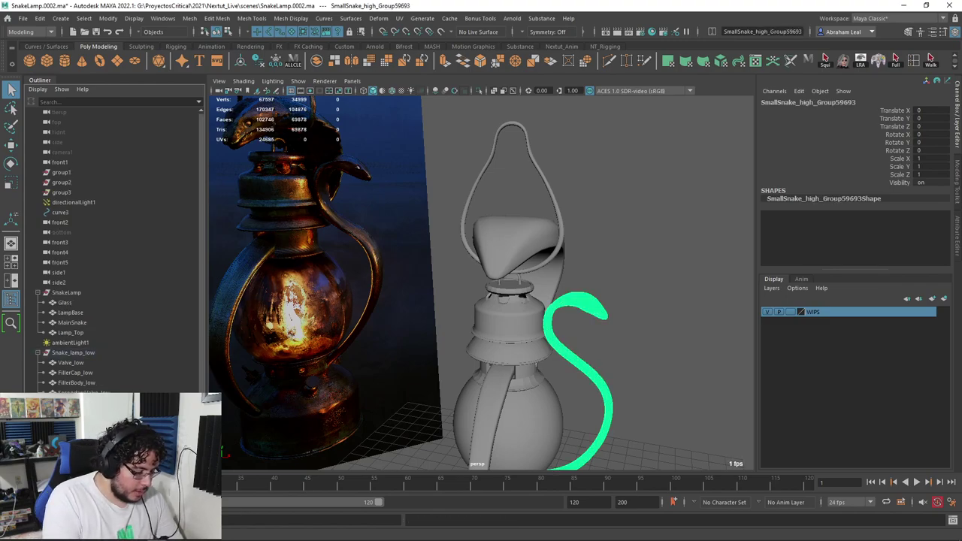
key("Return")
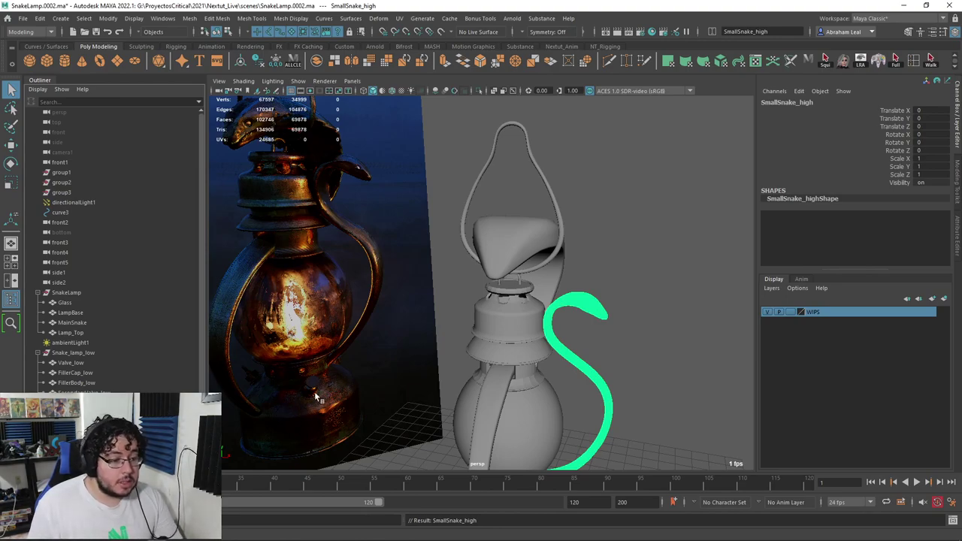
Step: Examine the small snake's head and eye socket up close and on the whole lamp, and switch back to ZBrush
left_click(630, 290)
right_click_drag(630, 291, 635, 348, "alt")
middle_click_drag(636, 348, 536, 314, "alt")
right_click_drag(537, 314, 587, 331, "alt")
middle_click_drag(564, 225, 597, 387, "alt")
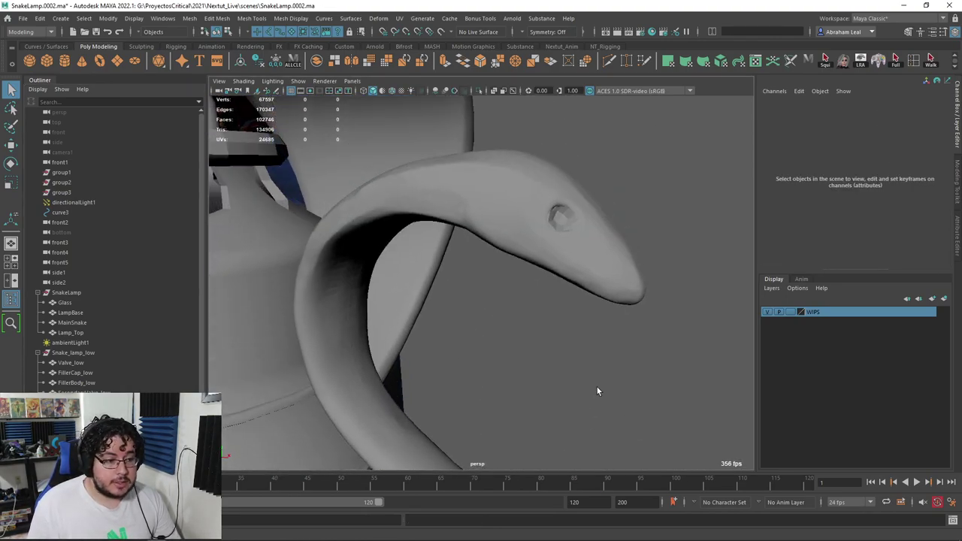
right_click_drag(597, 387, 609, 351, "alt")
middle_click_drag(599, 290, 560, 382, "alt")
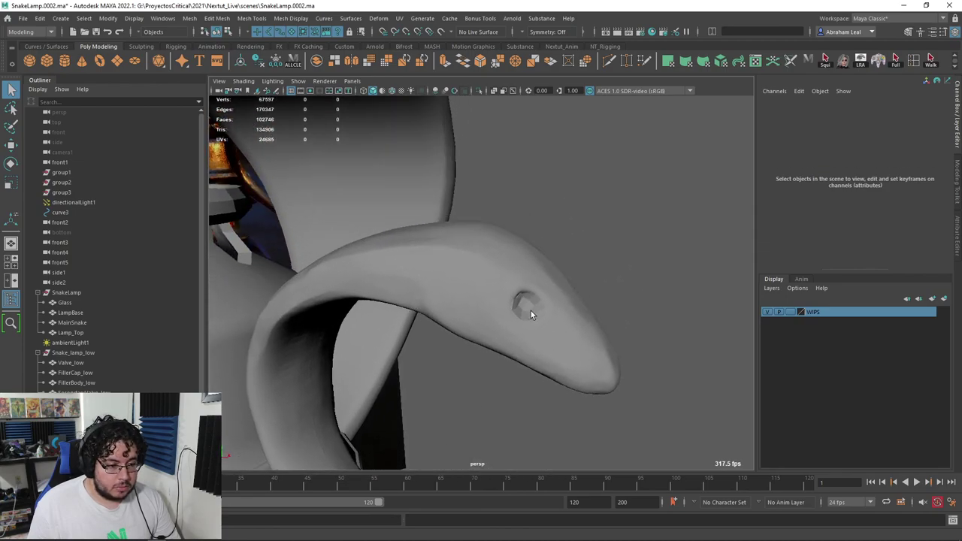
scroll(531, 310, "down", 12)
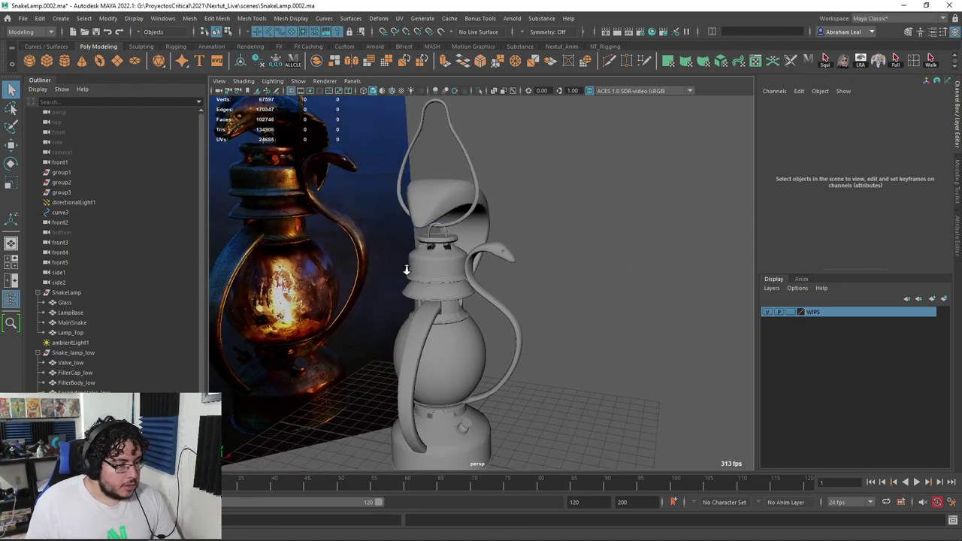
key("alt+Tab")
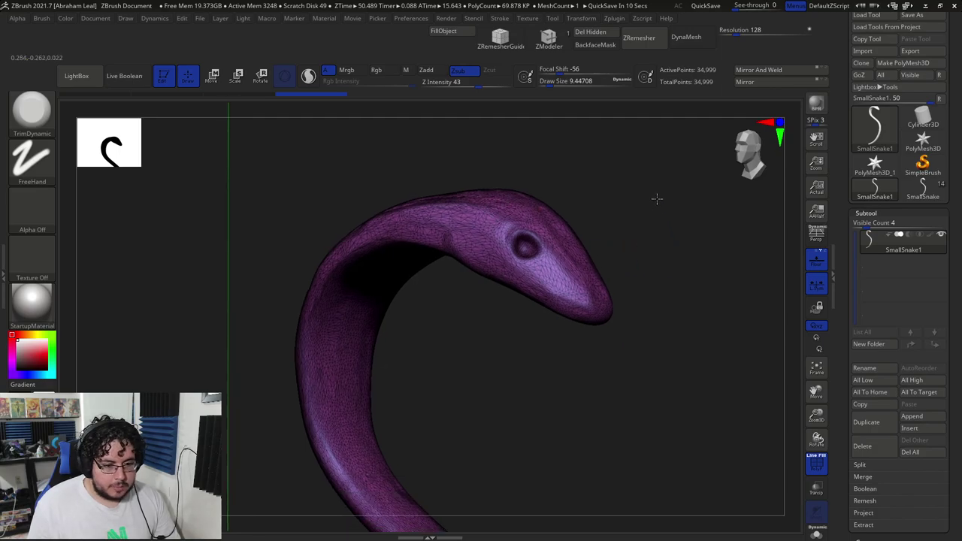
Step: Return to the complete snake lamp model in ZBrush, select the Lamp_Top subtool and drop it to a low subdivision level
left_click_drag(657, 198, 653, 248, "alt")
left_click(908, 193)
left_click_drag(609, 324, 647, 216, "alt")
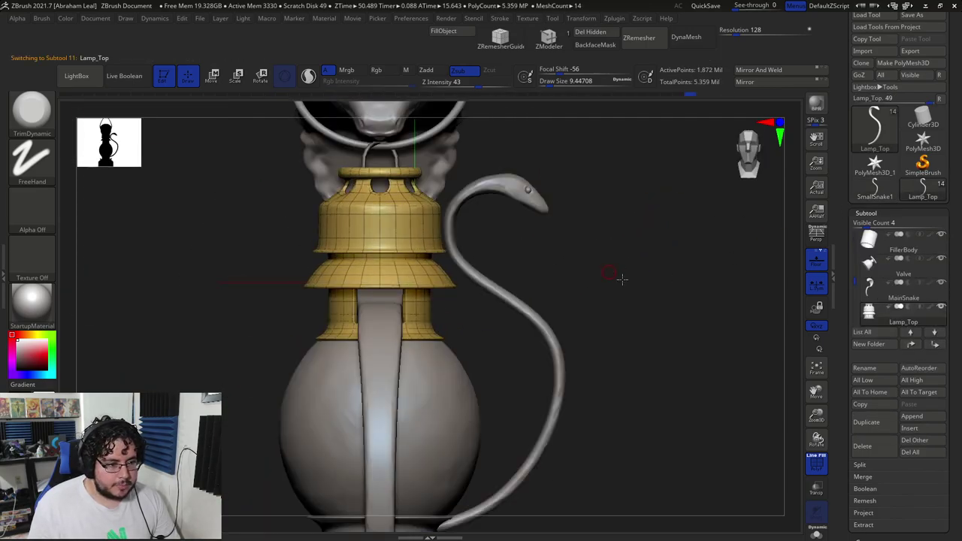
mouse_move(698, 315)
left_mouse_down()
mouse_move(693, 264)
mouse_move(678, 269)
mouse_move(672, 322)
mouse_move(652, 333)
mouse_move(722, 305)
mouse_move(684, 313)
mouse_move(695, 312)
left_mouse_up()
key("shift+d")
key("shift+d")
key("shift+d")
key("shift+d")
key("shift+d")
key("d")
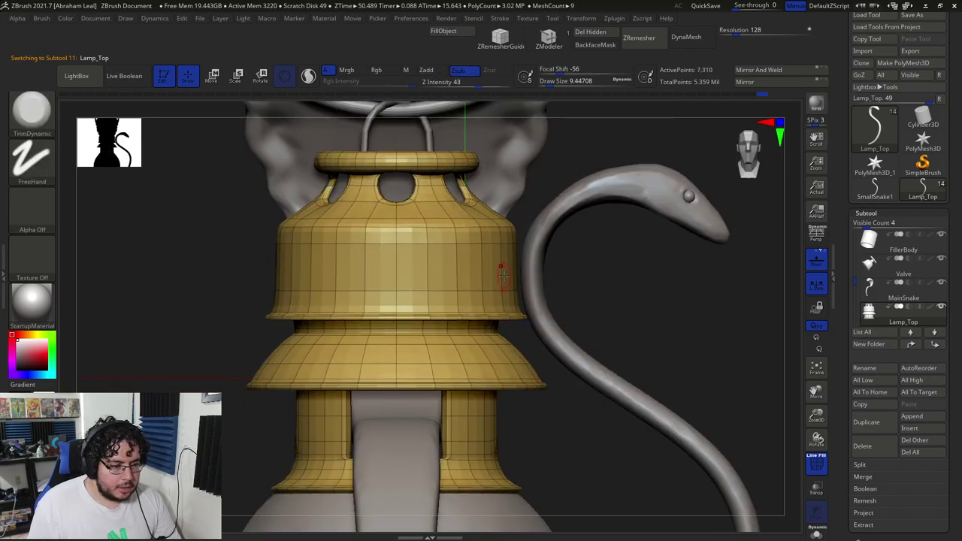
Step: Export the low-resolution lamp top as Lamp_Top_low in OBJ format to the SnakeLamp assets folder
left_click(932, 51)
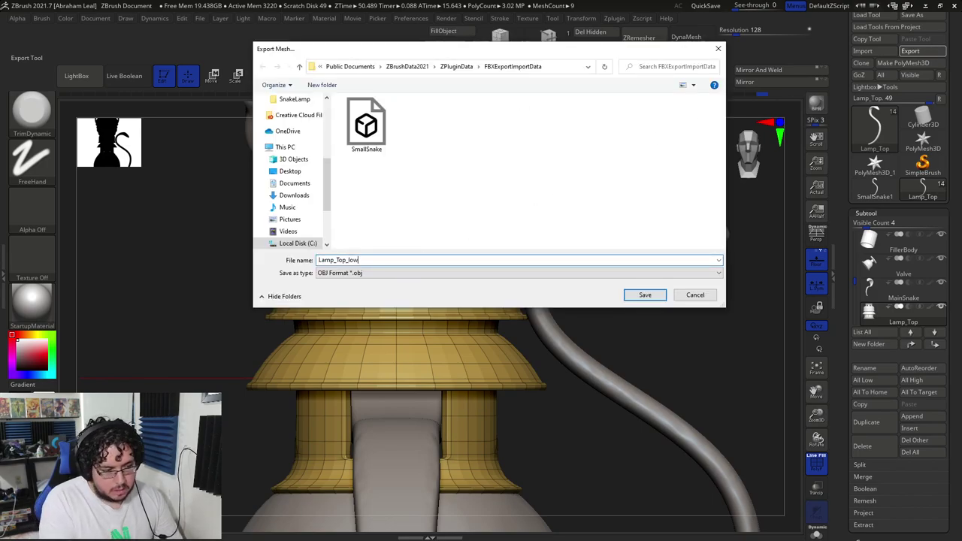
type("_low")
left_click(294, 98)
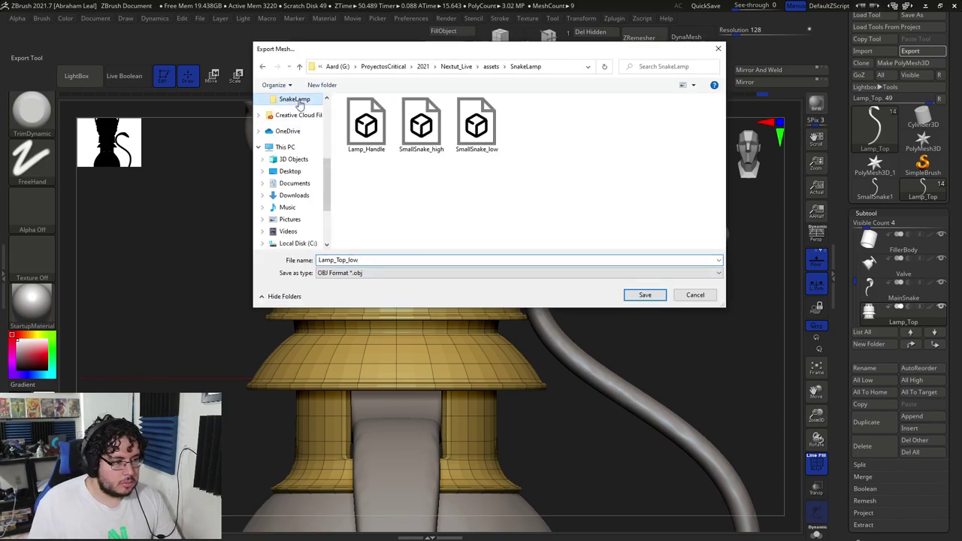
left_click(635, 296)
Step: Raise Lamp_Top back to its highest subdivision level and turn it into a separate PolyMesh3D tool for decimation
key("d")
key("d")
key("d")
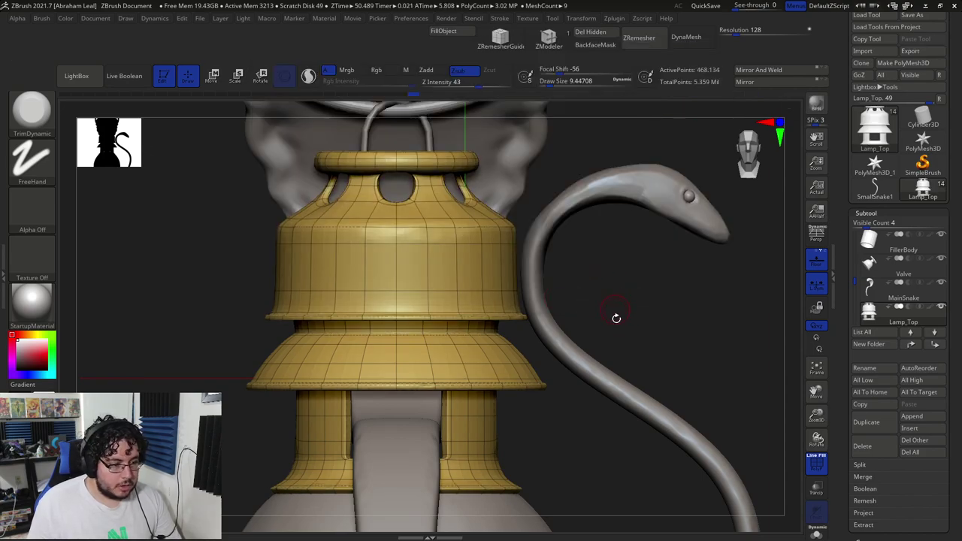
left_click(860, 62)
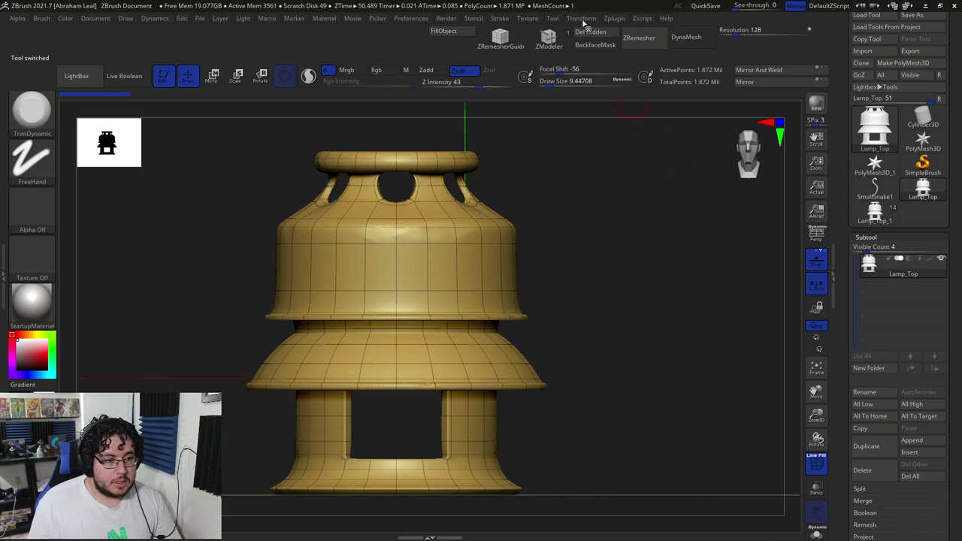
left_click(614, 20)
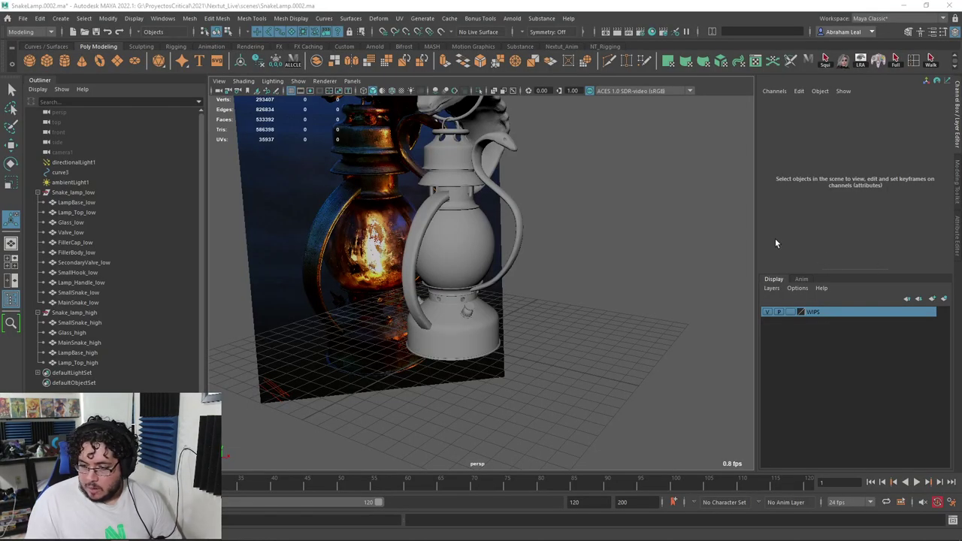
Step: Look over the assembled lamp in Maya and isolate the Snake_lamp_high group in the viewport
left_click_drag(721, 250, 539, 321, "alt")
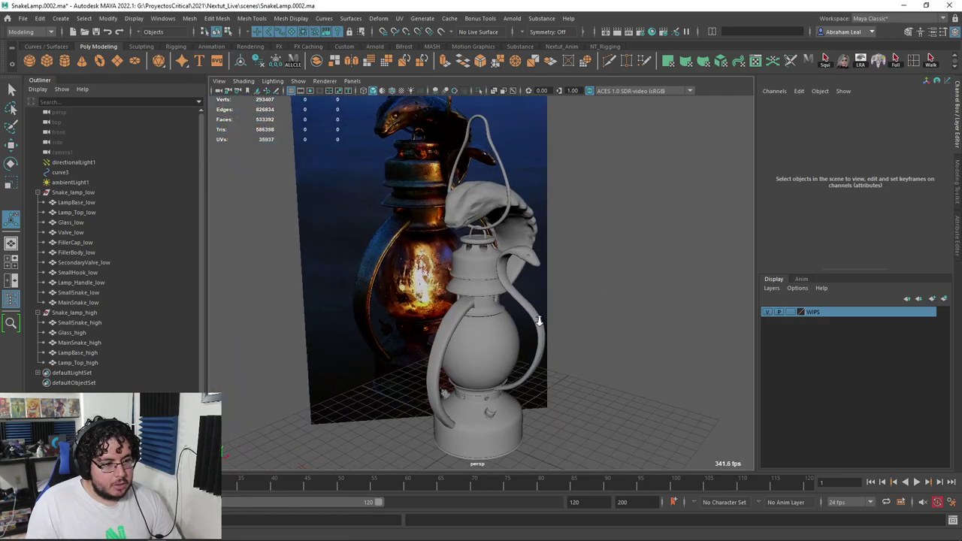
right_click_drag(538, 320, 562, 249, "alt")
left_click_drag(562, 250, 530, 237, "alt")
scroll(575, 236, "down", 4)
scroll(532, 231, "down", 3)
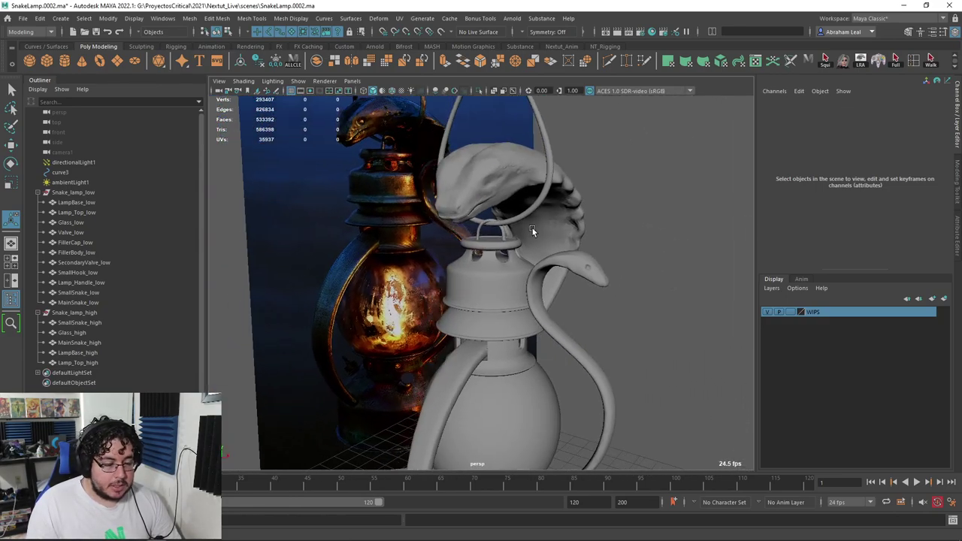
mouse_move(600, 217)
left_mouse_down("alt")
mouse_move(629, 230)
mouse_move(613, 221)
left_mouse_up("alt")
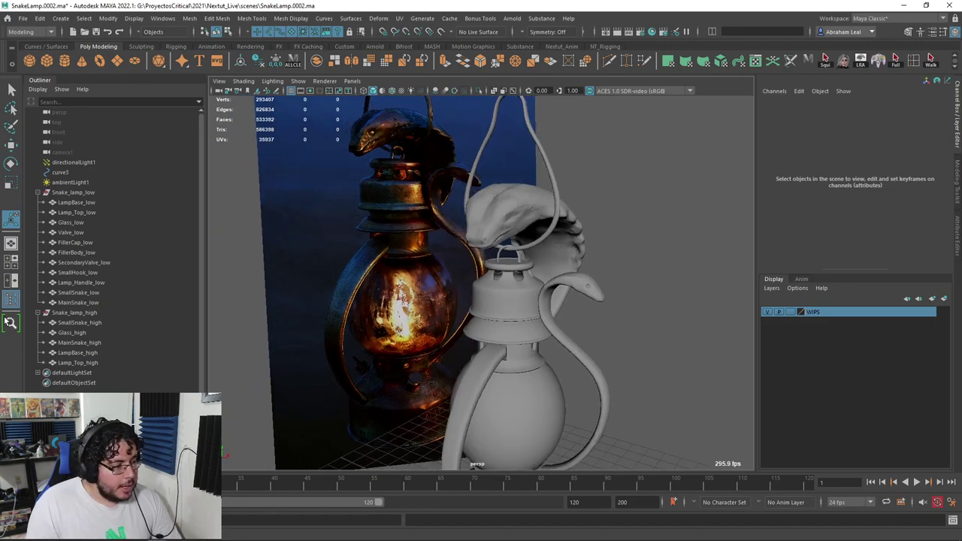
left_click(64, 315)
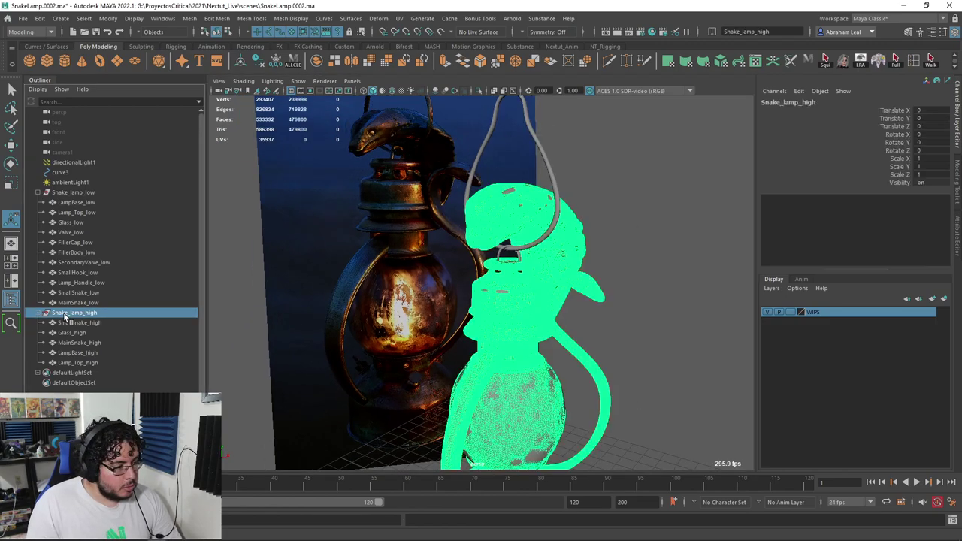
left_click(477, 91)
left_click(594, 207)
Step: Examine the high-poly glass, lamp base and snake head up close, and end the isolated view
left_click_drag(595, 207, 583, 263, "alt")
scroll(538, 234, "up", 4)
middle_click_drag(582, 263, 554, 181, "alt")
left_click_drag(554, 180, 530, 210, "alt")
scroll(586, 292, "up", 5)
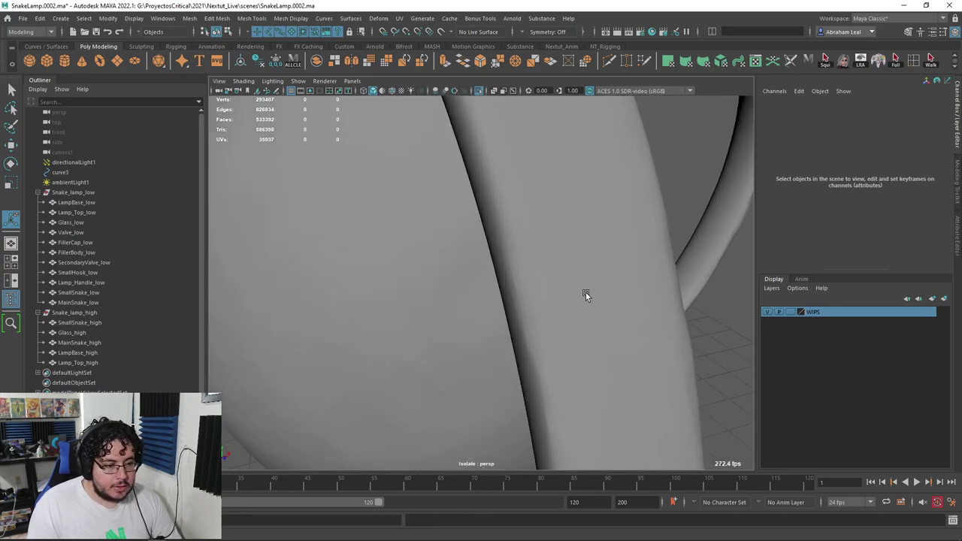
right_click_drag(585, 294, 566, 279, "alt")
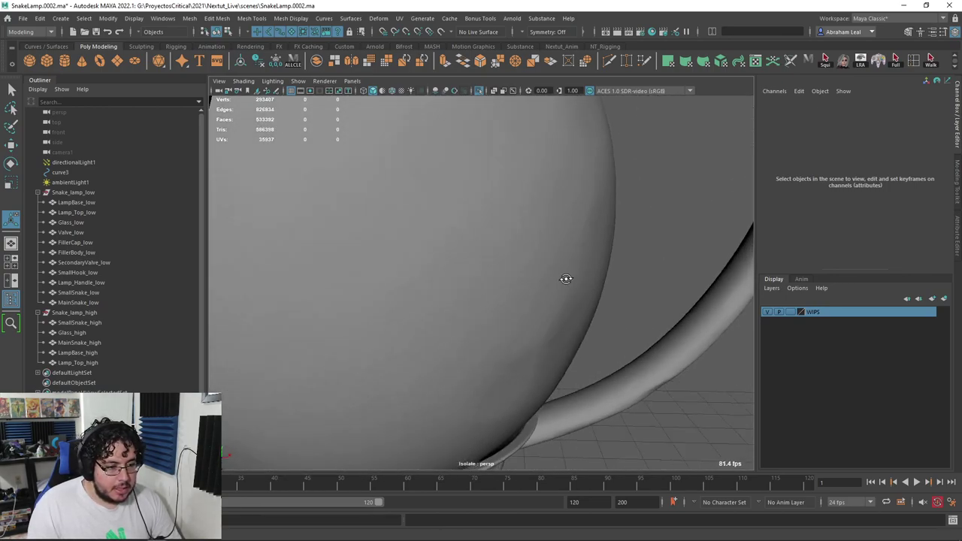
left_click_drag(566, 279, 451, 261, "alt")
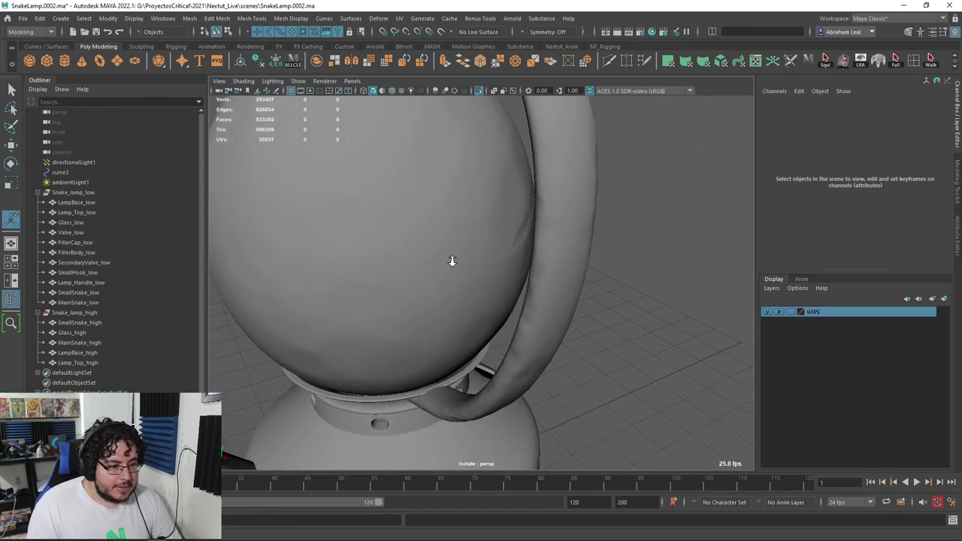
right_click_drag(451, 261, 473, 300, "alt")
left_click_drag(472, 301, 451, 294, "alt")
right_click_drag(451, 294, 498, 258, "alt")
right_click_drag(531, 209, 449, 222, "alt")
middle_click_drag(449, 222, 438, 281, "alt")
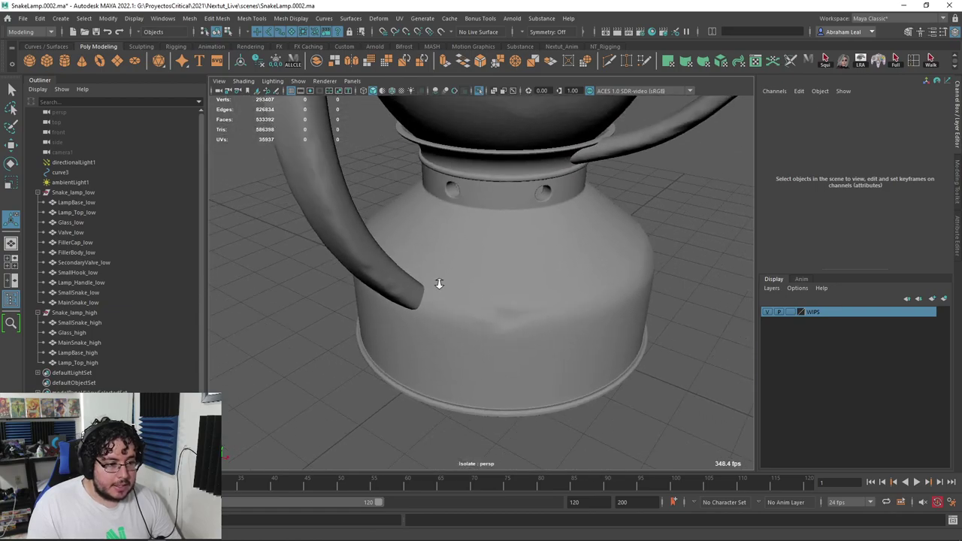
left_click_drag(511, 303, 482, 262, "alt")
middle_click_drag(483, 262, 483, 300, "alt")
right_click_drag(526, 285, 496, 274, "alt")
middle_click_drag(496, 274, 473, 296, "alt")
left_click_drag(473, 296, 468, 195, "alt")
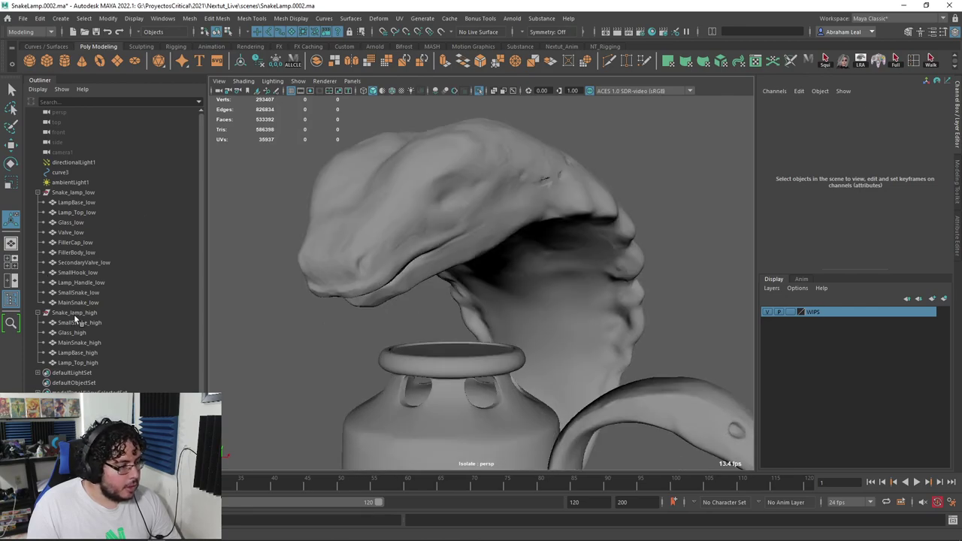
left_click(479, 90)
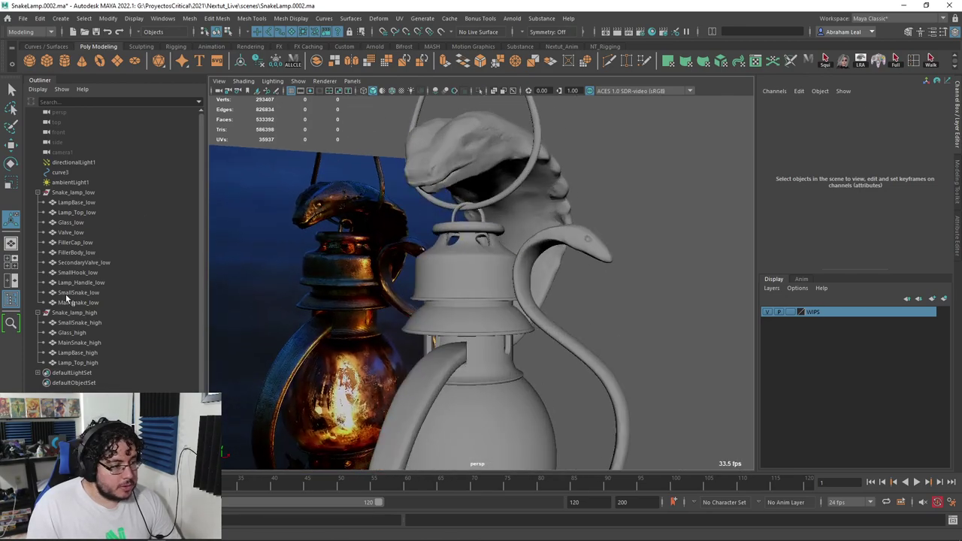
Step: Examine the lamp top and the small hook joining the handle, from several sides
scroll(519, 252, "down", 6)
scroll(542, 299, "up", 5)
left_click_drag(519, 252, 540, 249, "alt")
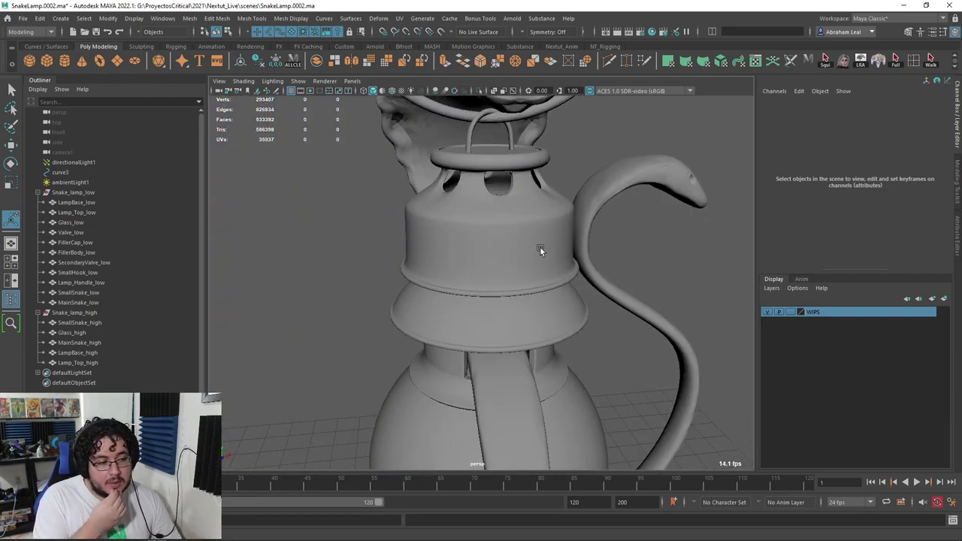
left_click_drag(406, 199, 472, 237, "alt")
scroll(411, 249, "up", 5)
scroll(481, 232, "down", 3)
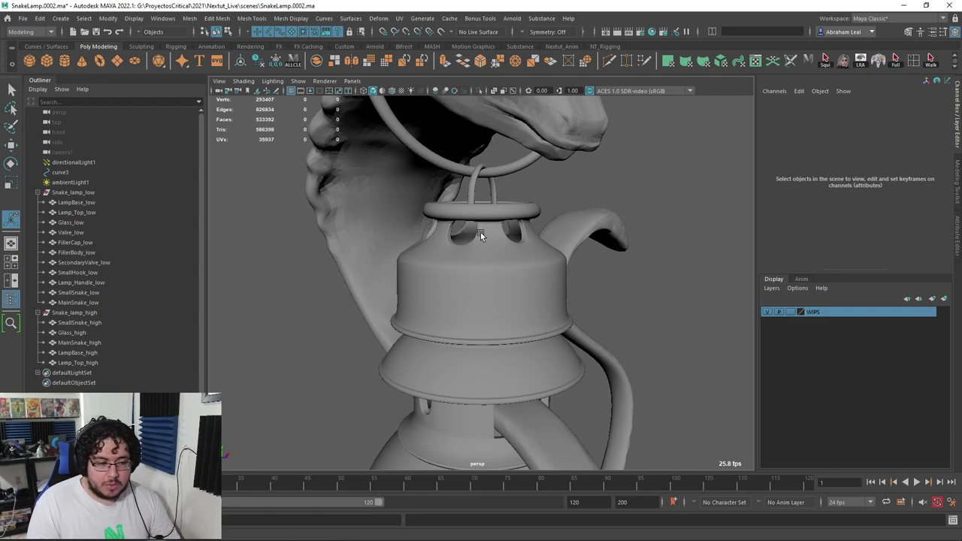
scroll(477, 229, "up", 5)
left_click(510, 201)
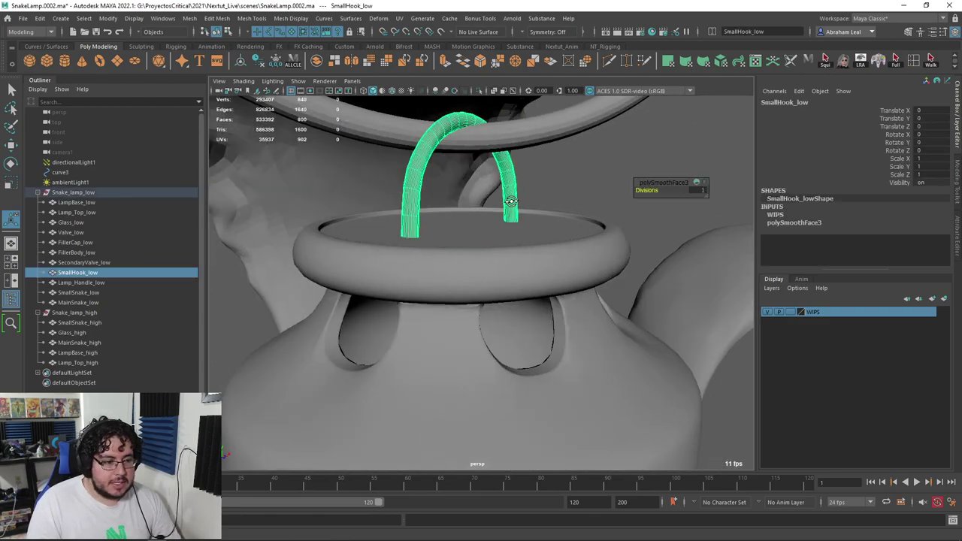
left_click_drag(510, 202, 415, 202, "alt")
left_click_drag(432, 169, 481, 256, "alt")
left_click(578, 205)
scroll(572, 206, "down", 6)
Step: Hide the Snake_lamp_high group so that only the low-poly lamp shows
left_click(73, 312)
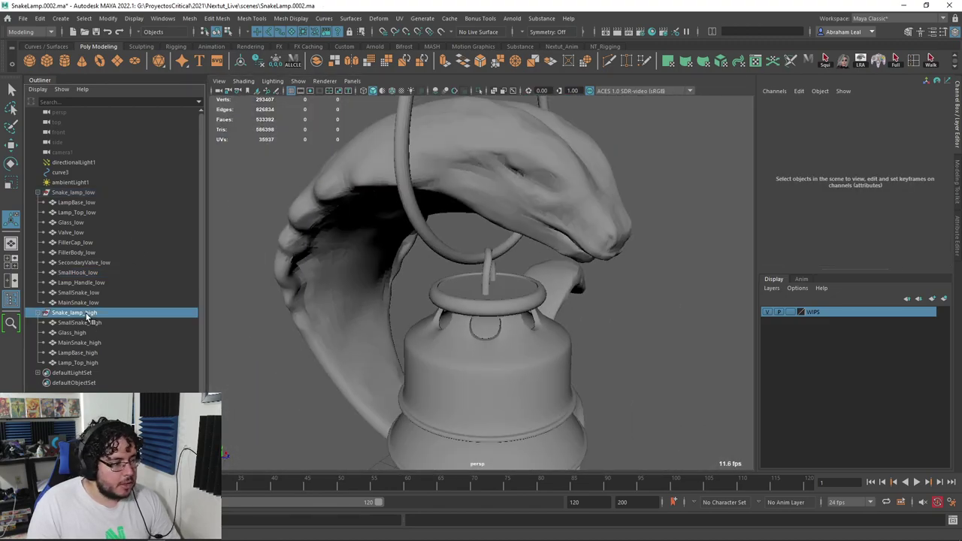
key("h")
left_click_drag(679, 244, 579, 249, "alt")
scroll(579, 250, "down", 6)
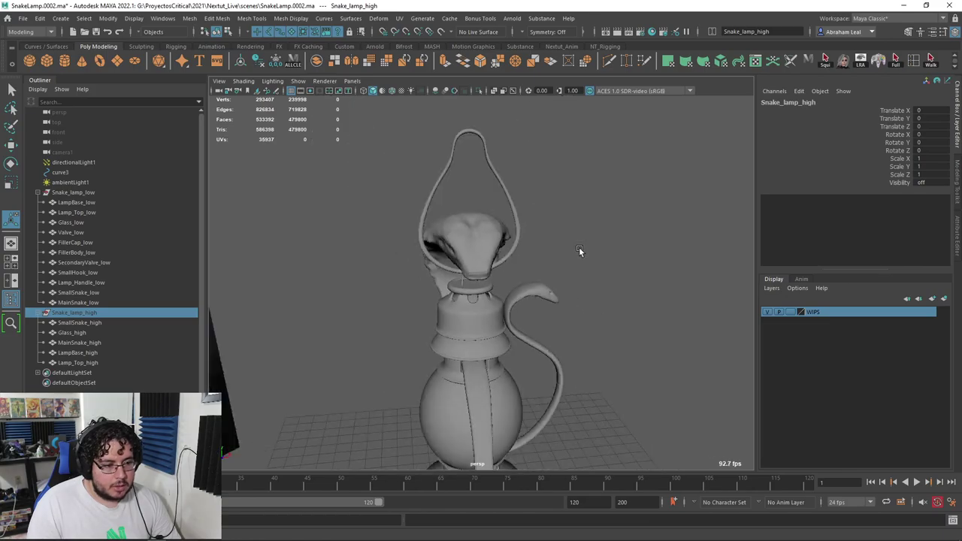
middle_click_drag(580, 251, 582, 203, "alt")
left_click_drag(582, 203, 582, 225, "alt")
Step: Select all the low-poly lamp parts, examine their wireframe density and polygon statistics, and clear the selection
left_click_drag(609, 116, 547, 322)
left_click_drag(591, 143, 378, 438)
left_click_drag(449, 347, 366, 215, "alt")
right_click_drag(264, 133, 323, 177, "alt")
middle_click_drag(300, 143, 371, 241, "alt")
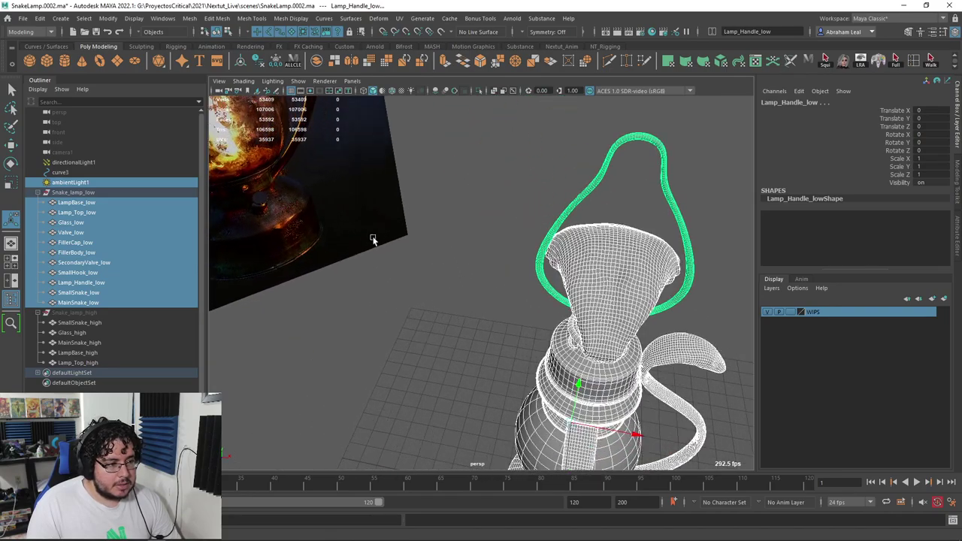
left_click_drag(371, 240, 408, 173, "alt")
right_click_drag(407, 173, 541, 195, "alt")
middle_click_drag(647, 150, 563, 275, "alt")
left_click_drag(511, 290, 489, 227, "alt")
right_click_drag(489, 227, 530, 242, "alt")
left_click_drag(530, 242, 519, 212, "alt")
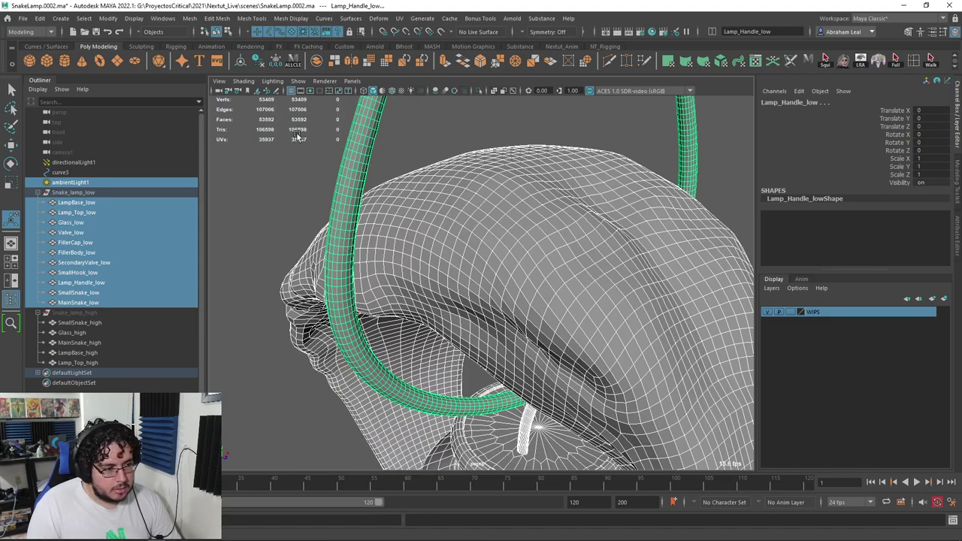
left_click_drag(304, 135, 331, 139, "alt")
right_click_drag(586, 169, 470, 188, "alt")
left_click_drag(470, 188, 569, 228, "alt")
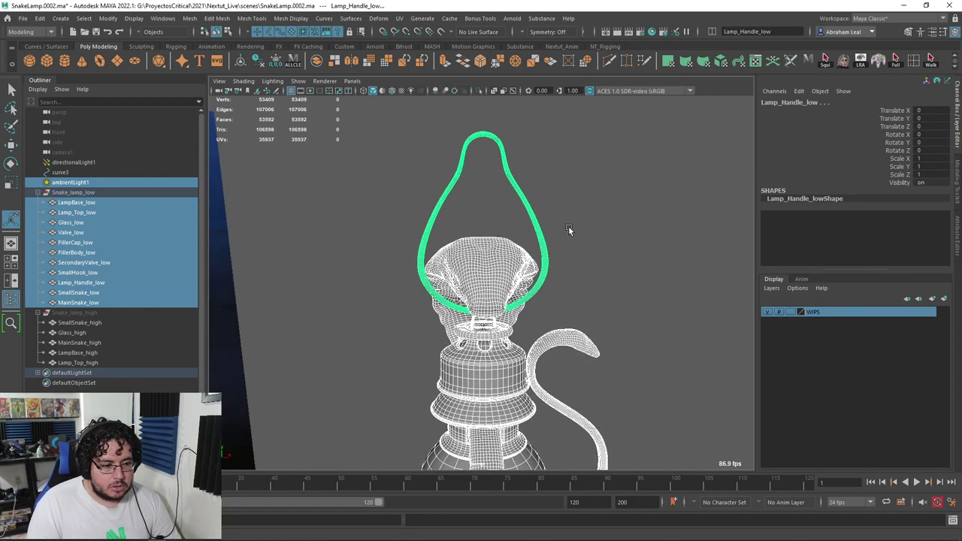
left_click(569, 228)
Step: Select all the low-poly lamp parts and soften their edges
right_click_drag(654, 203, 582, 213, "alt")
left_click_drag(582, 214, 466, 221, "alt")
right_click_drag(466, 221, 549, 232, "alt")
left_click_drag(549, 233, 624, 286, "alt")
right_click_drag(623, 286, 576, 307, "alt")
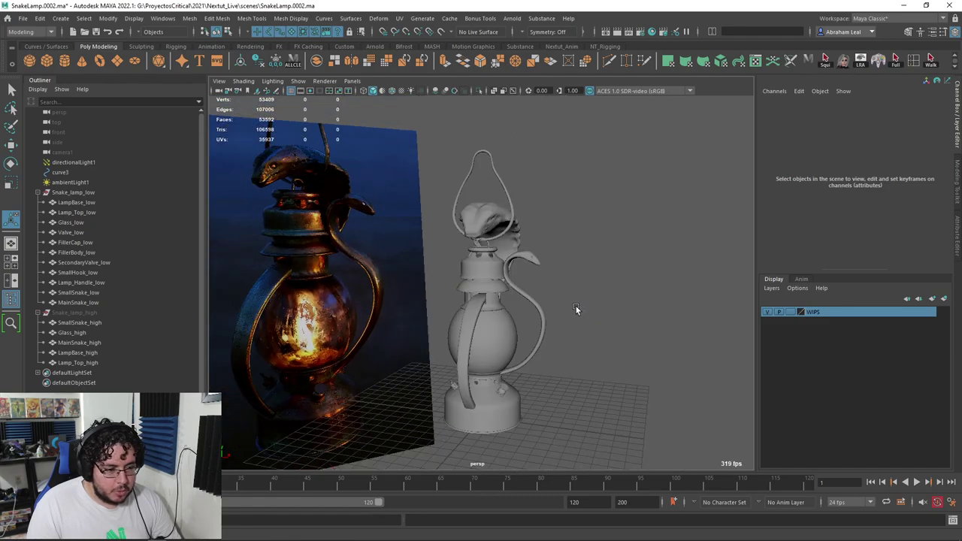
right_click_drag(518, 278, 563, 281, "alt")
left_click_drag(519, 282, 571, 260, "alt")
right_click_drag(571, 260, 514, 262, "alt")
left_click_drag(514, 263, 560, 255, "alt")
left_click_drag(604, 144, 402, 380)
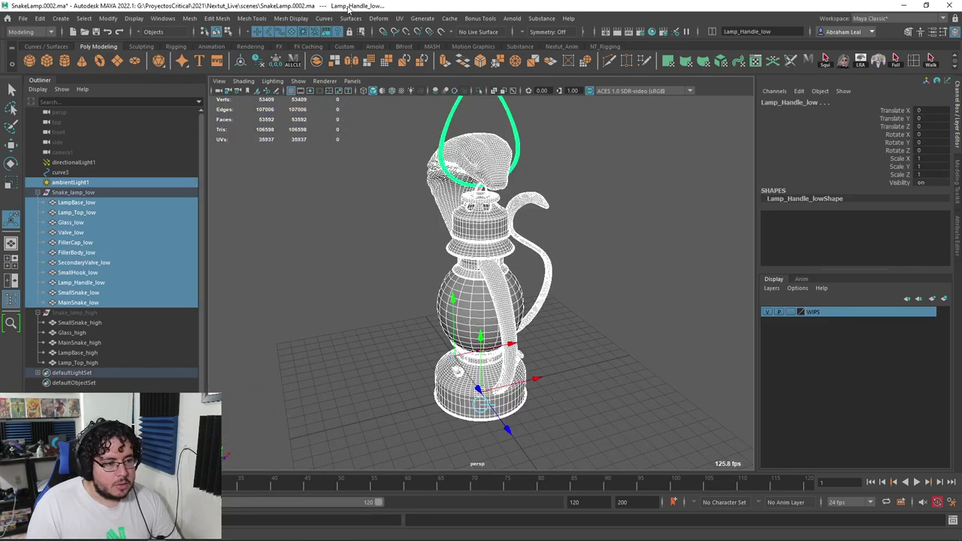
left_click(304, 20)
left_click(301, 111)
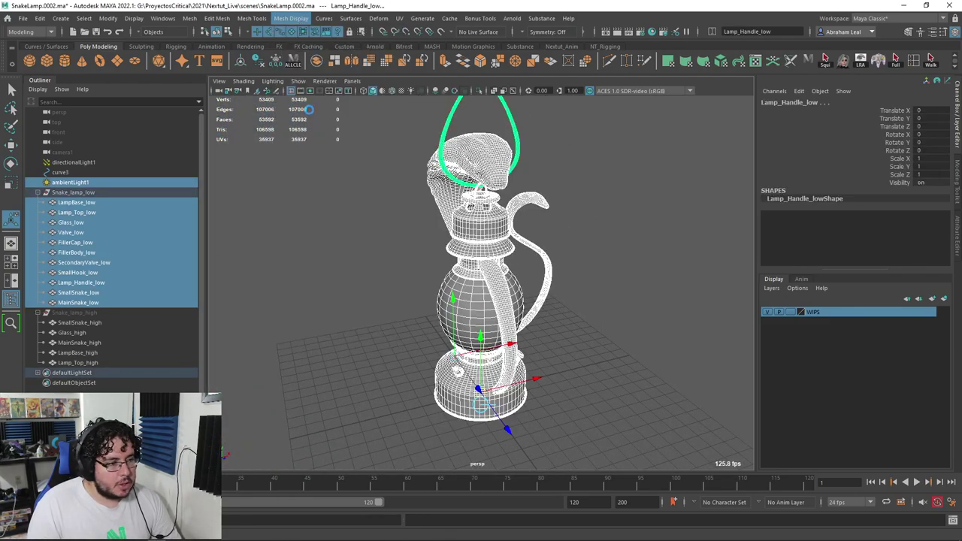
Step: Examine the softened shading of the low-poly lamp from all around
middle_click_drag(481, 193, 480, 204, "alt")
left_click(588, 242)
right_click_drag(480, 204, 529, 239, "alt")
left_click_drag(529, 239, 419, 255, "alt")
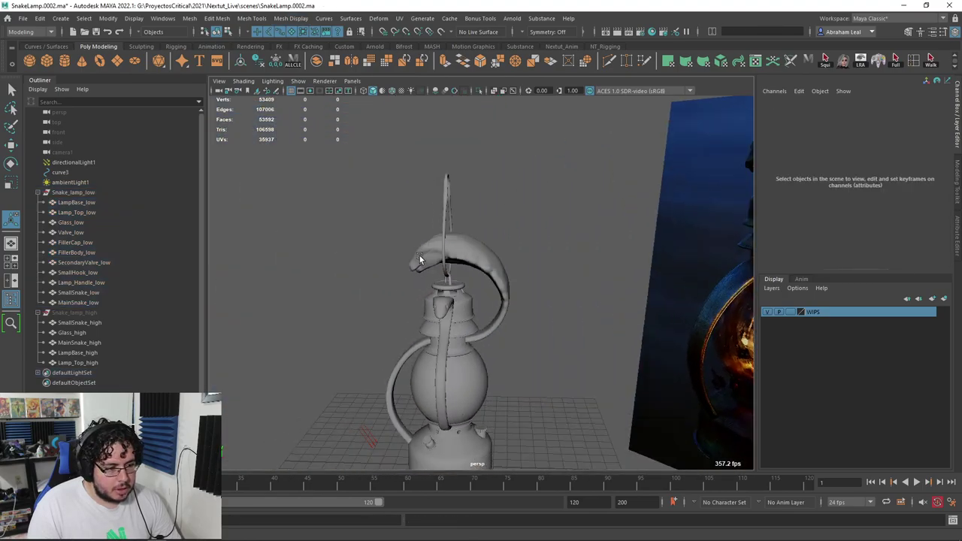
right_click_drag(419, 256, 473, 263, "alt")
left_click_drag(473, 263, 552, 284, "alt")
right_click_drag(552, 285, 502, 287, "alt")
right_click_drag(436, 279, 439, 323, "alt")
left_click_drag(439, 323, 386, 279, "alt")
right_click_drag(387, 279, 331, 263, "alt")
left_click_drag(331, 263, 575, 218, "alt")
right_click_drag(575, 218, 552, 188, "alt")
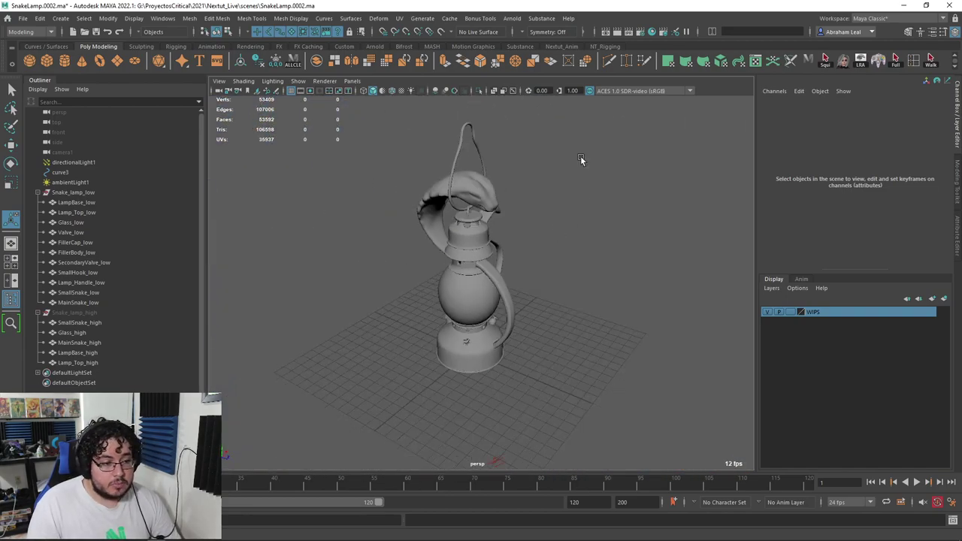
Step: Reselect all the low-poly lamp parts, apply a planar UV projection to them, and clear the selection
left_click_drag(593, 125, 401, 347)
left_click_drag(665, 219, 635, 232, "alt")
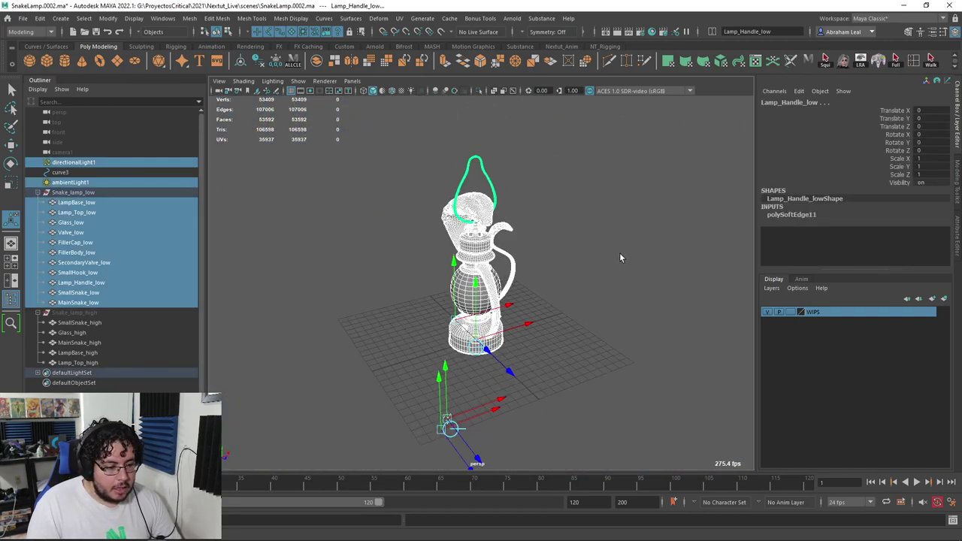
key("q")
left_click(581, 247)
left_click_drag(581, 165, 421, 346)
left_click_drag(560, 342, 524, 351, "alt")
left_click_drag(552, 170, 433, 331)
right_click_drag(490, 318, 520, 299, "alt")
left_click_drag(520, 299, 557, 301, "alt")
right_click_drag(556, 300, 506, 262, "alt")
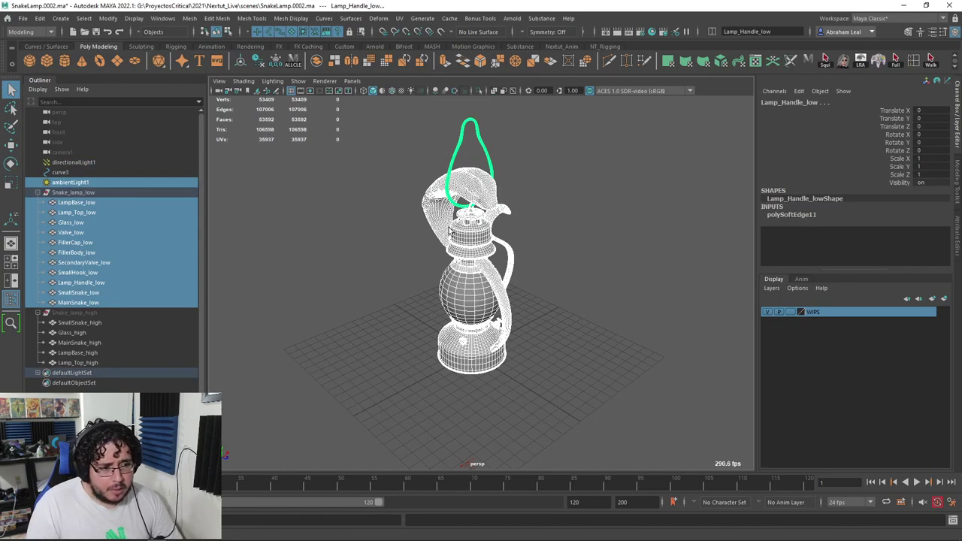
left_click(400, 19)
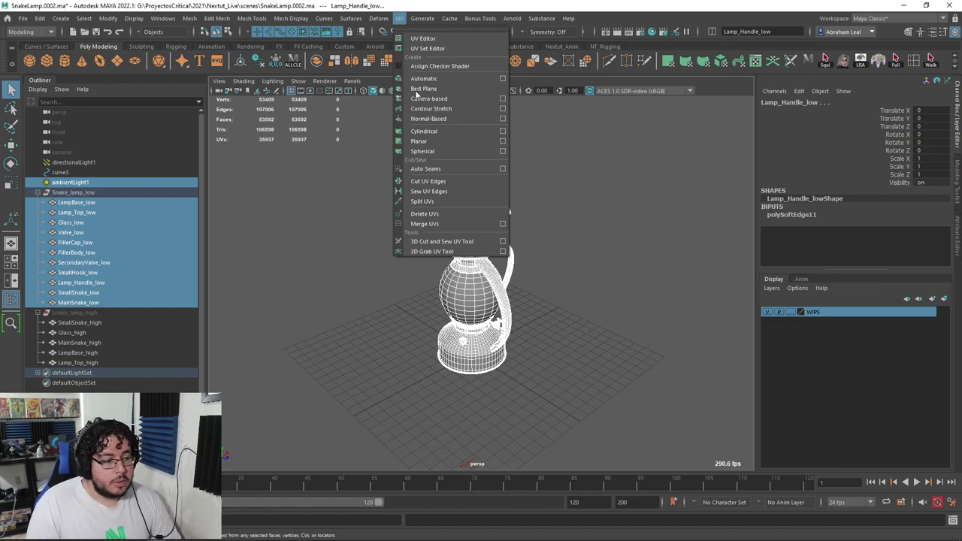
left_click(419, 140)
left_click_drag(418, 141, 454, 231, "alt")
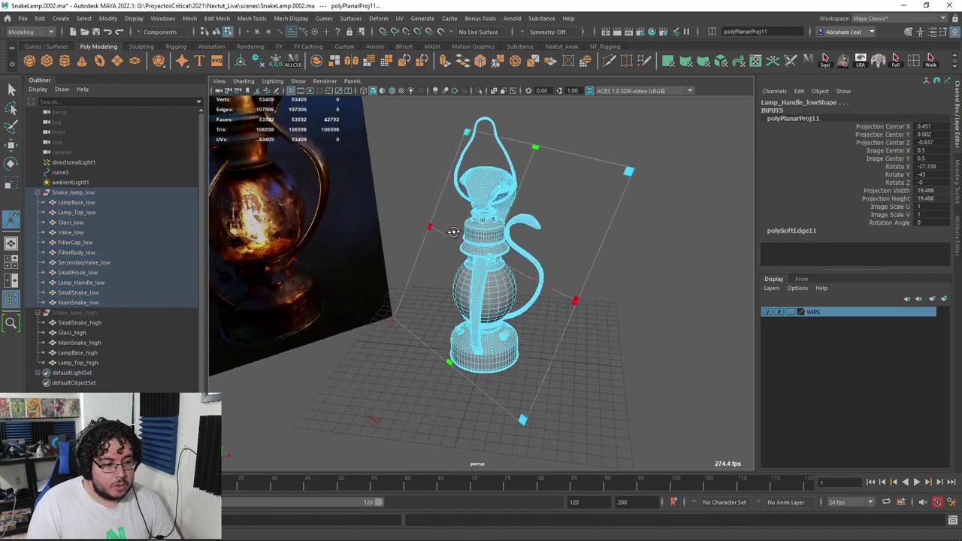
left_click(577, 192)
Step: Clear the selection and delete the WIPS display layer
scroll(575, 195, "up", 3)
middle_click_drag(499, 275, 499, 284, "alt")
key("q")
left_click(509, 261)
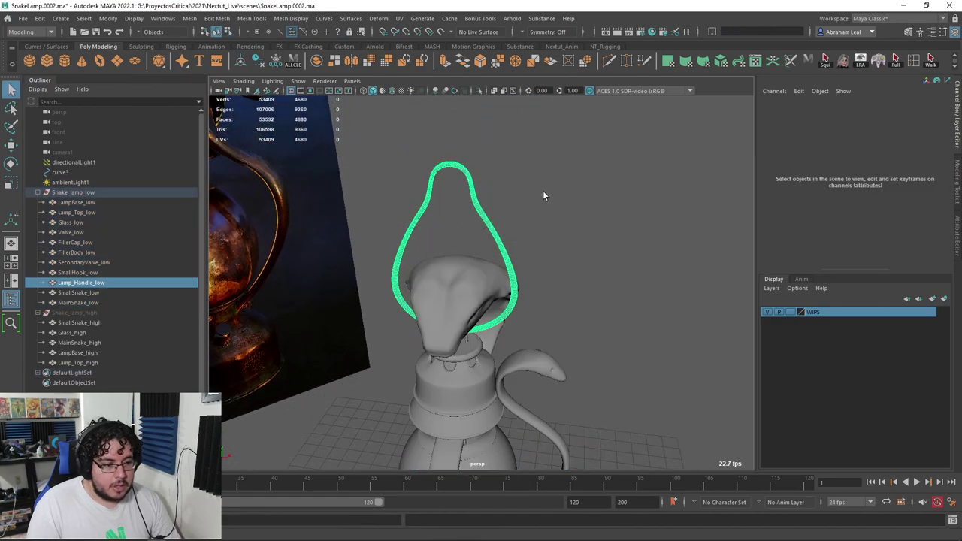
scroll(517, 251, "down", 5)
left_click_drag(517, 251, 563, 259, "alt")
middle_click_drag(562, 259, 599, 149, "alt")
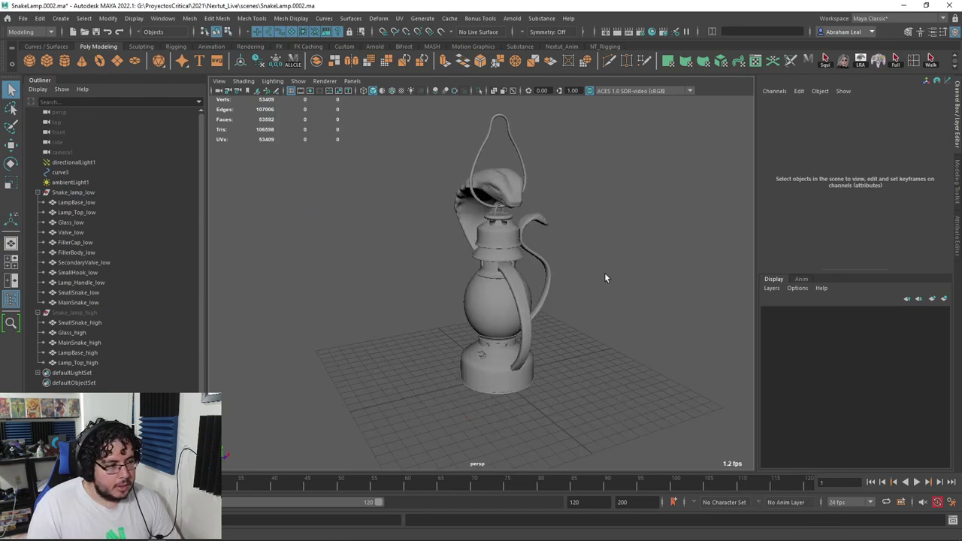
left_click_drag(408, 388, 409, 386)
left_click(657, 234)
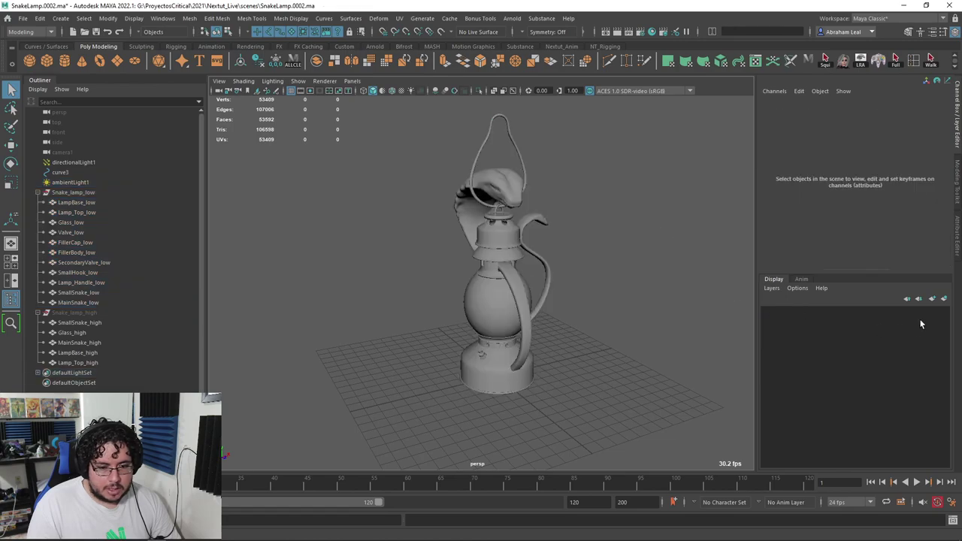
Step: Create a new display layer and name it UVReady
double_click(830, 314)
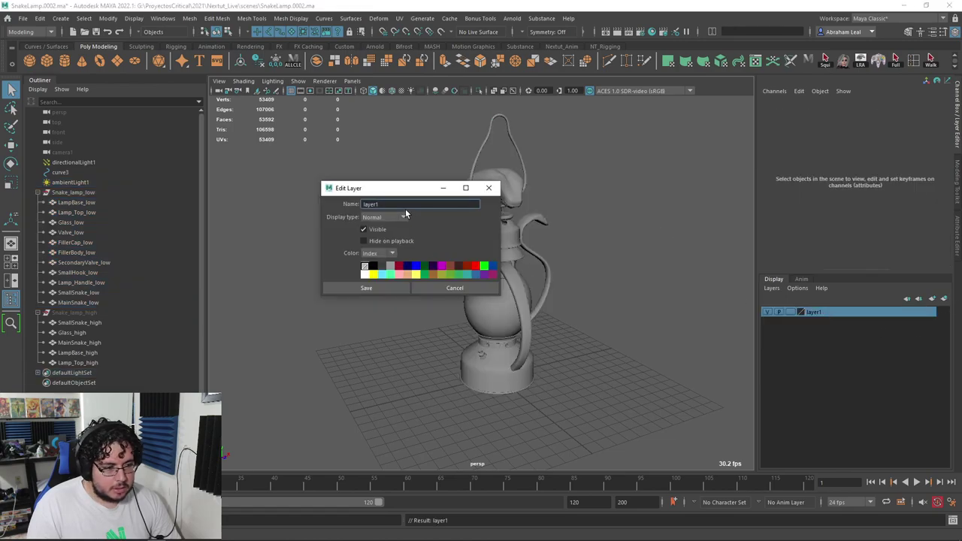
type("UVrae")
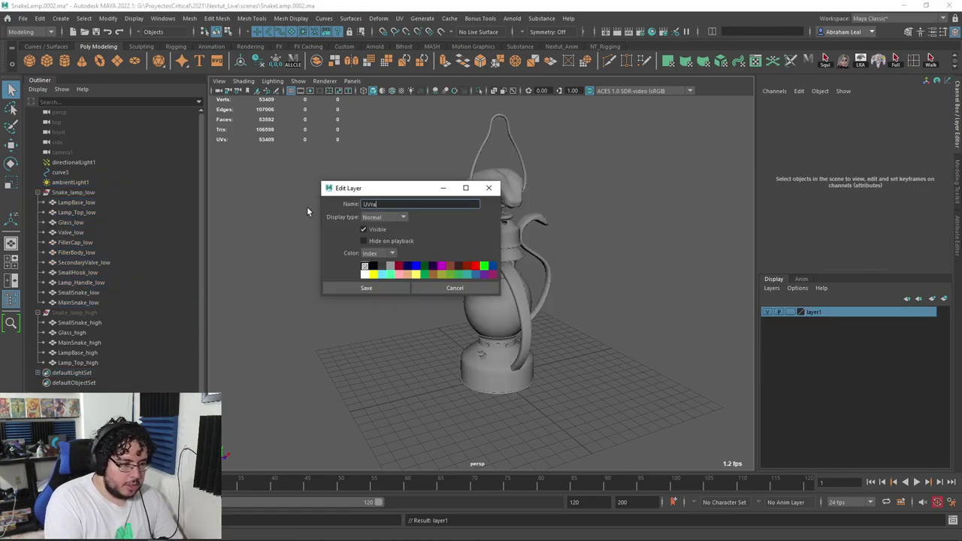
key("BackSpace")
key("BackSpace")
key("BackSpace")
type("Ready")
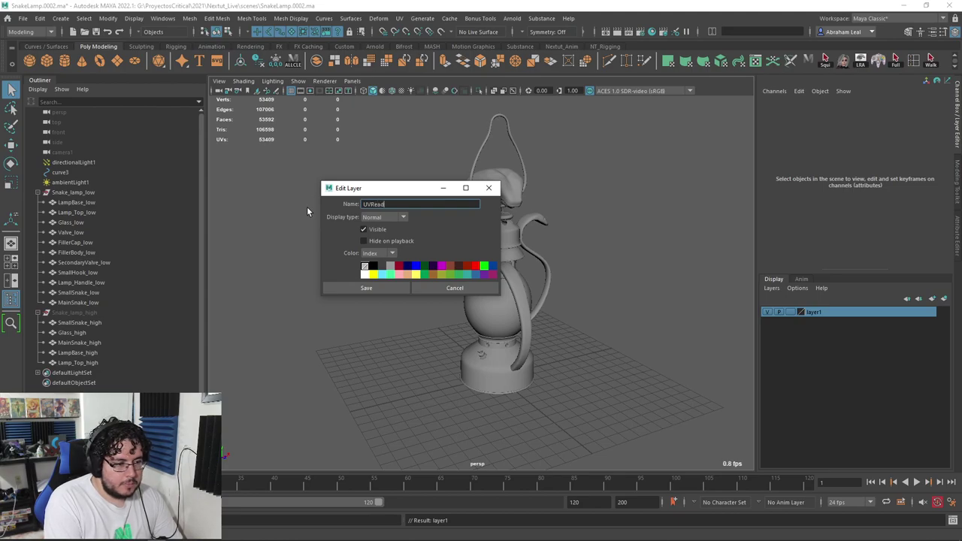
key("Return")
left_click(365, 290)
Step: Select the low-poly lamp handle and isolate it in the viewport
left_click(513, 131)
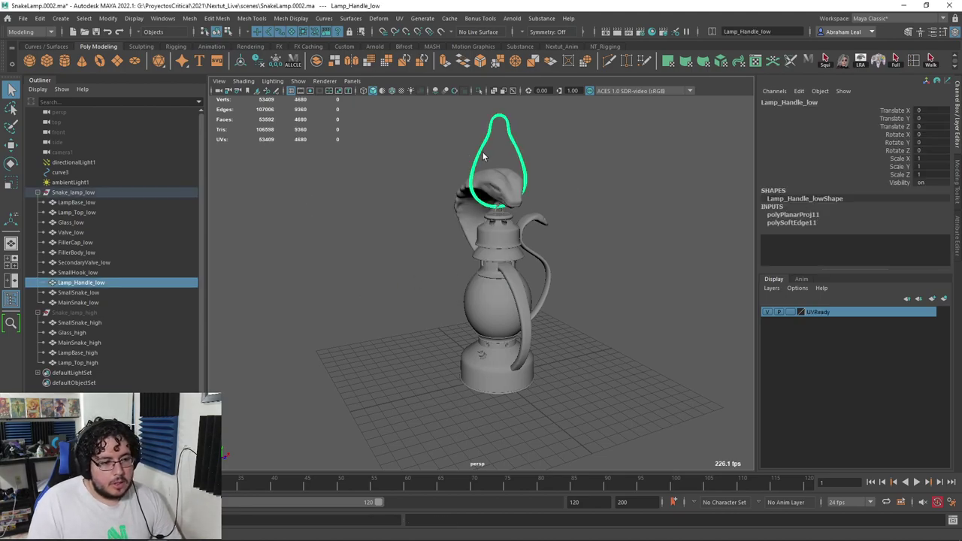
middle_click_drag(483, 152, 472, 194, "alt")
key("f")
middle_click_drag(521, 218, 524, 254, "alt")
right_click_drag(523, 254, 593, 328, "alt")
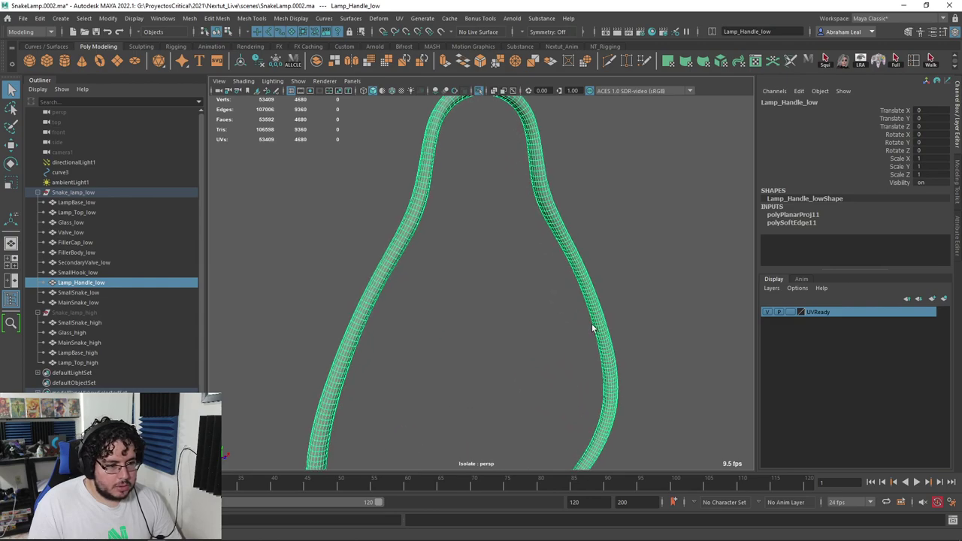
scroll(550, 253, "down", 3)
Step: With the 3D Cut and Sew UV Tool, cut a lengthwise seam along the handle's inner side and a seam ring across its bottom curve
left_click(399, 18)
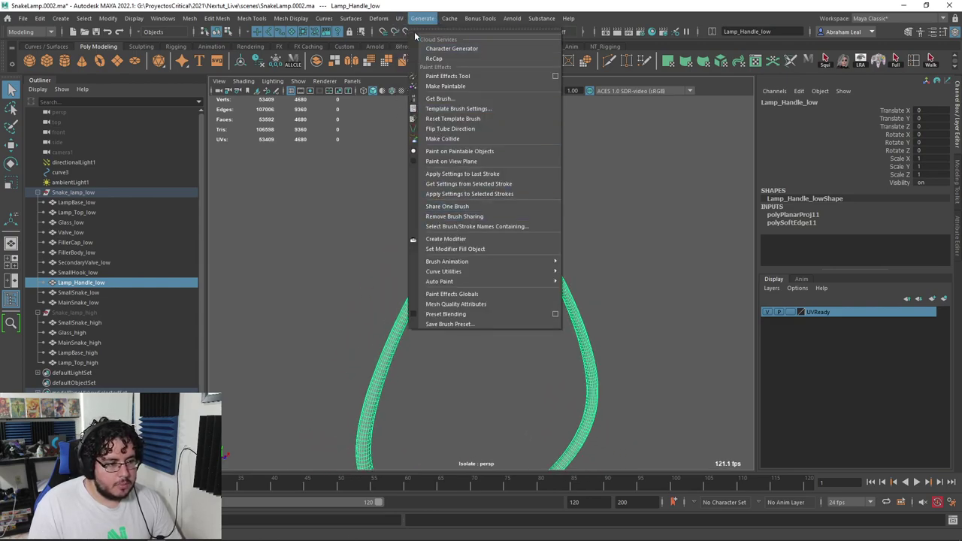
left_click(442, 242)
scroll(513, 156, "up", 10)
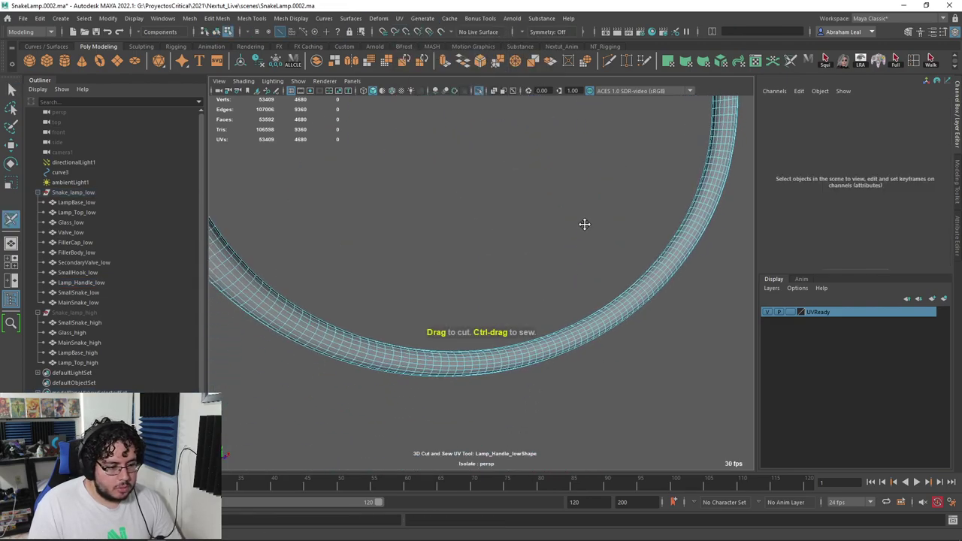
double_click(488, 395)
left_click_drag(487, 395, 442, 314, "alt")
scroll(441, 244, "down", 8)
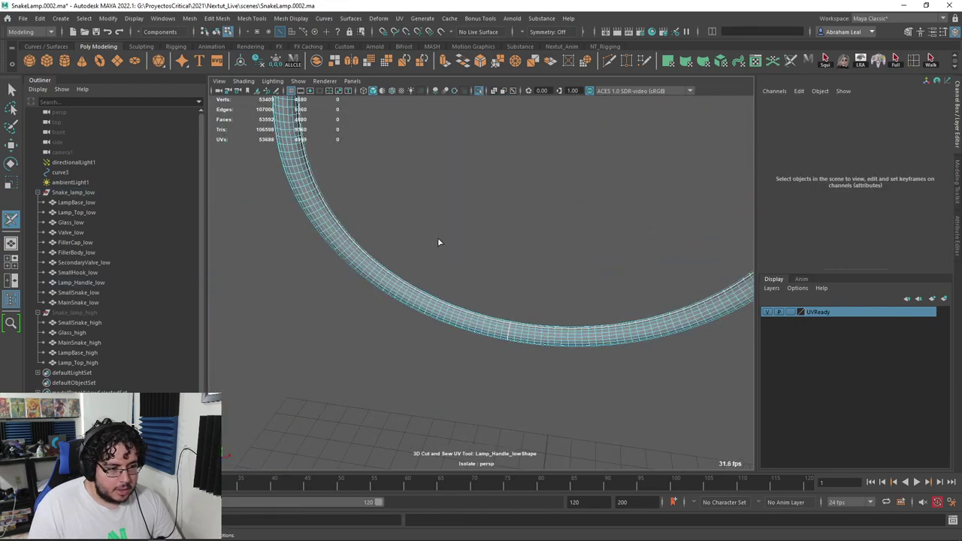
scroll(447, 224, "up", 8)
scroll(442, 301, "down", 8)
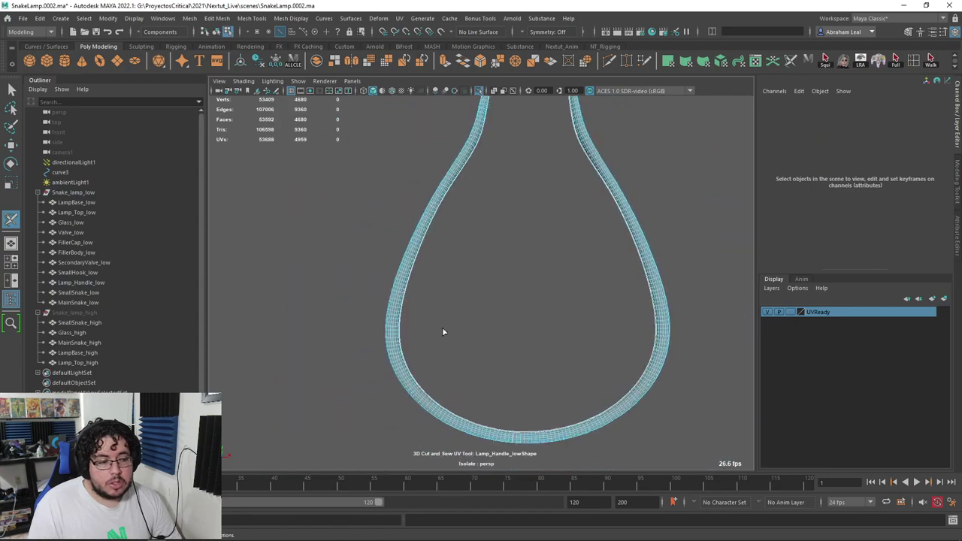
scroll(444, 331, "up", 7)
scroll(457, 303, "down", 8)
middle_click_drag(506, 263, 483, 393, "alt")
scroll(511, 318, "up", 7)
scroll(496, 345, "up", 3)
left_click_drag(538, 276, 511, 308, "alt")
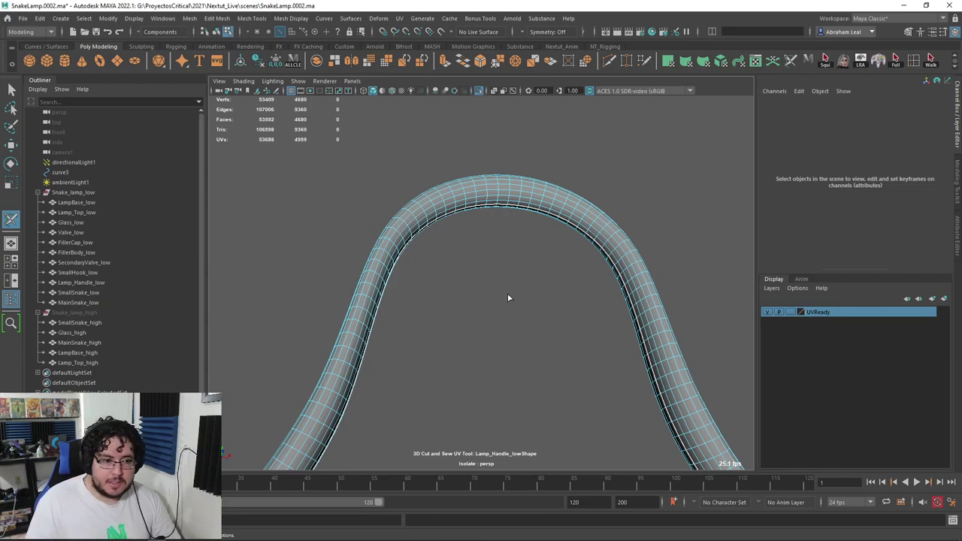
Step: Cut UV seam rings around the handle at its top arch and on both sides at the upper bends
double_click(508, 189)
right_click_drag(590, 323, 560, 358, "alt")
middle_click_drag(561, 359, 523, 205, "alt")
right_click_drag(523, 204, 537, 309, "alt")
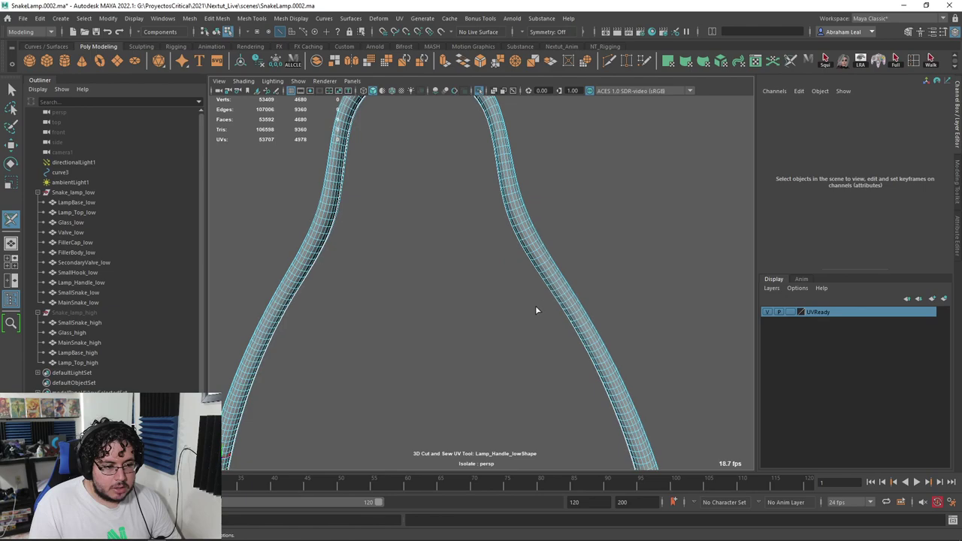
double_click(538, 259)
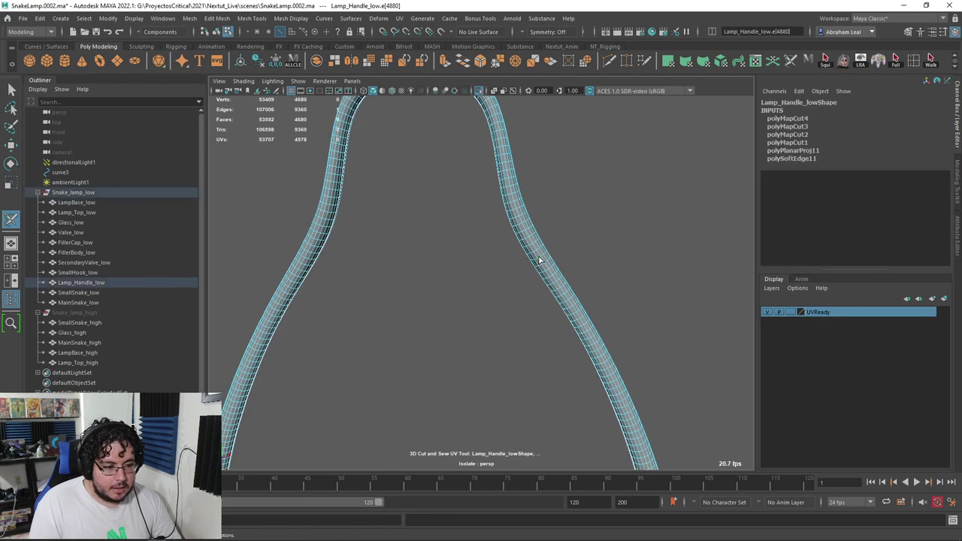
double_click(308, 256)
Step: Cut UV seam rings around both sides of the handle near its widest part
scroll(431, 292, "down", 4)
scroll(433, 210, "up", 4)
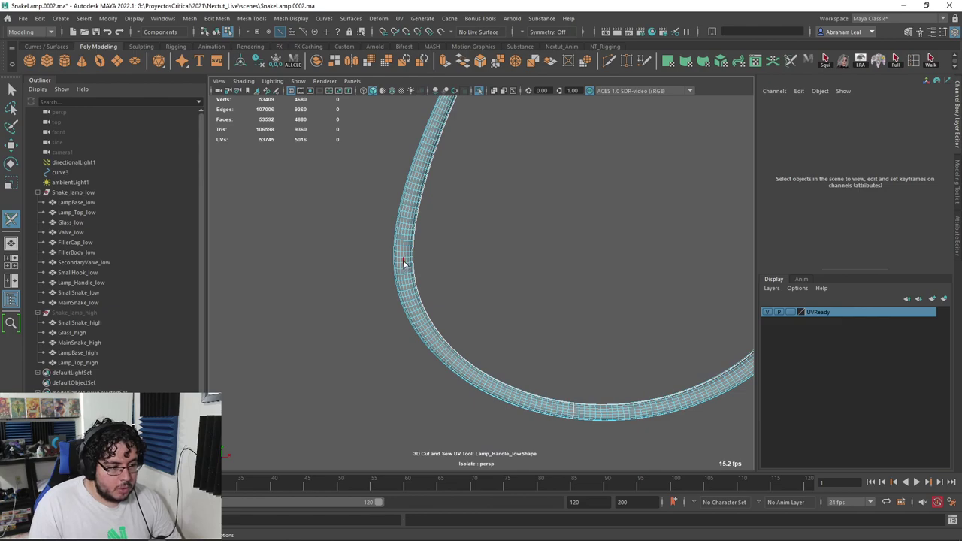
double_click(404, 262)
scroll(383, 286, "down", 4)
scroll(536, 311, "up", 4)
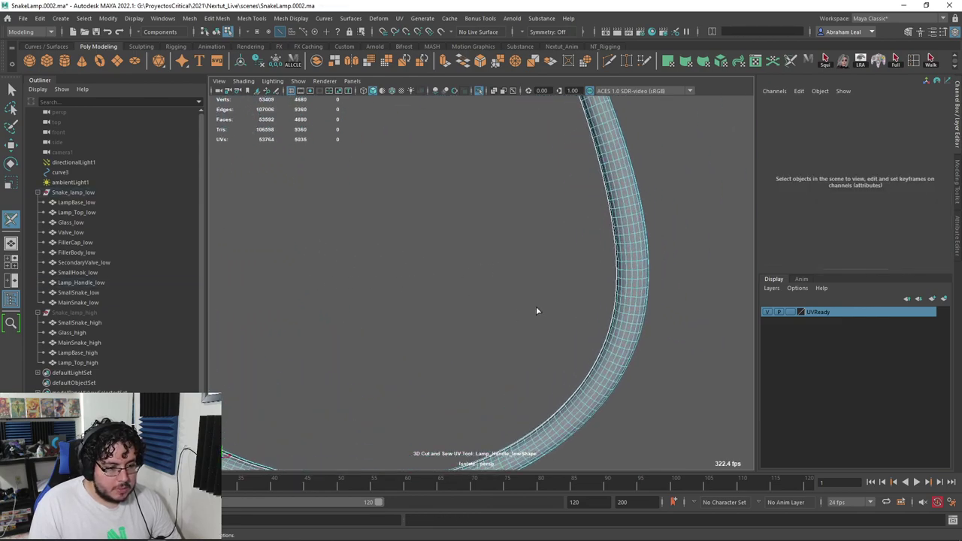
double_click(635, 263)
scroll(635, 263, "down", 4)
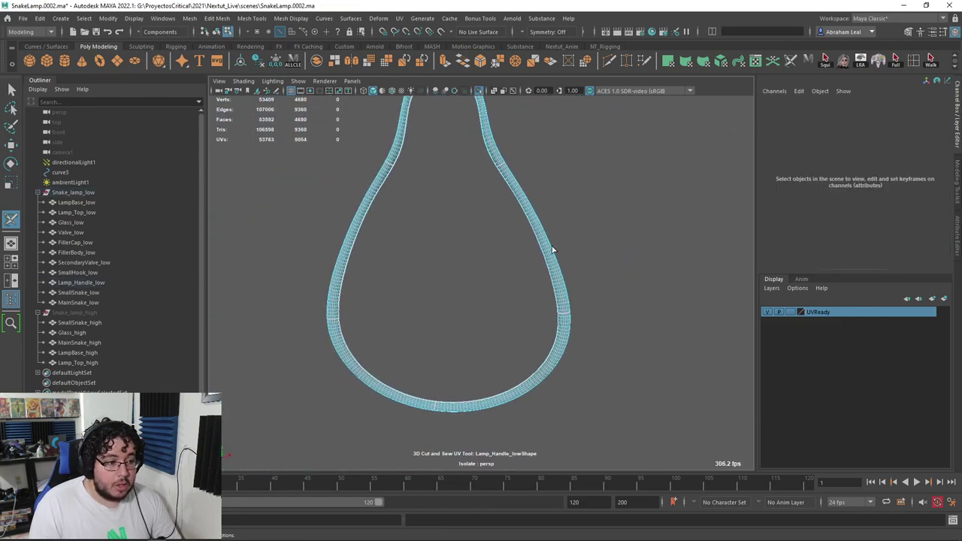
left_click_drag(552, 249, 510, 244, "alt")
Step: Return the lamp handle to object selection and end its isolation so the whole lamp shows
left_click(513, 208)
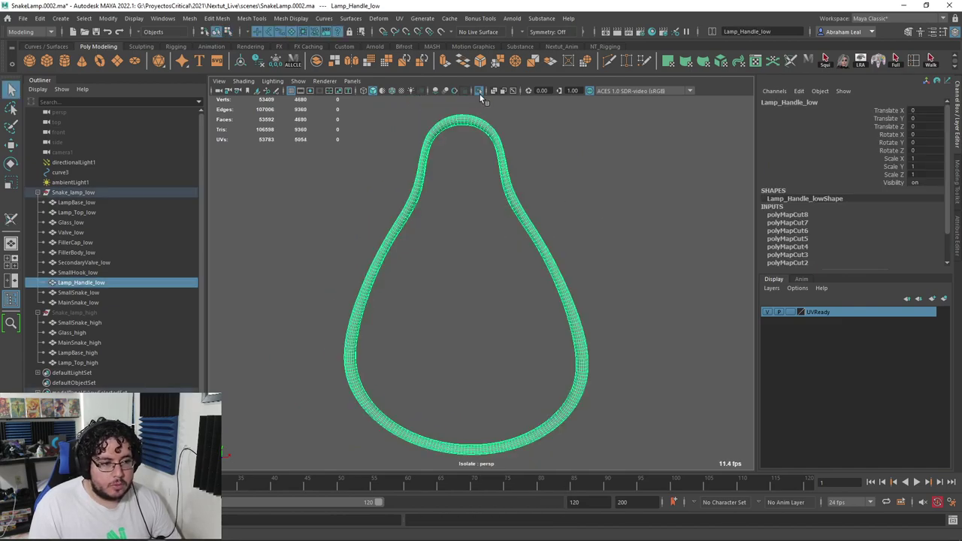
left_click(479, 91)
scroll(538, 232, "down", 2)
middle_click_drag(537, 232, 547, 188, "alt")
left_click_drag(547, 189, 568, 187, "alt")
Step: Select the low-poly main snake and isolate it in the viewport
scroll(556, 226, "up", 6)
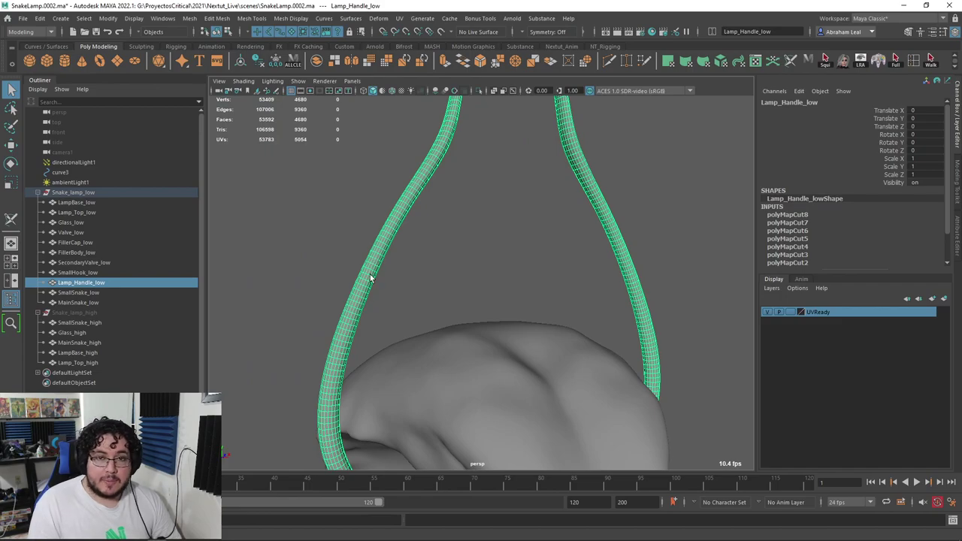
left_click_drag(370, 271, 527, 217, "alt")
left_click(527, 216)
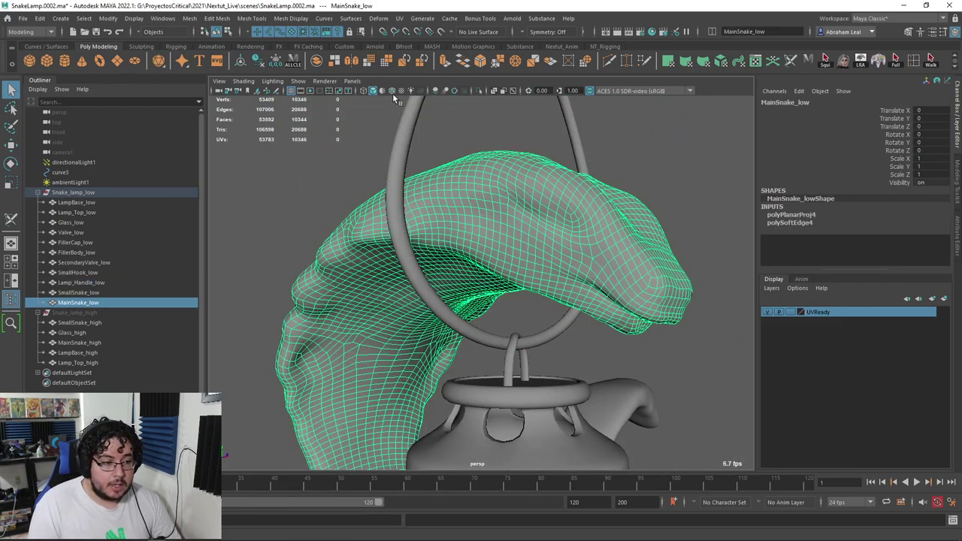
left_click(480, 91)
scroll(470, 203, "down", 5)
left_click_drag(470, 205, 476, 118, "alt")
scroll(514, 182, "up", 4)
Step: With the 3D Cut and Sew UV Tool, cut a seam ring around the main snake's tail tip
left_click(399, 19)
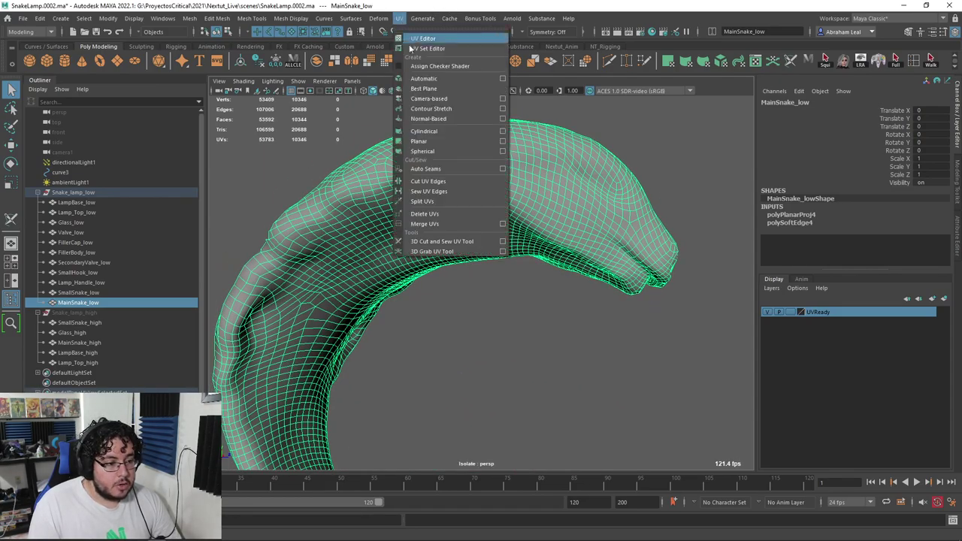
left_click(433, 243)
scroll(432, 243, "down", 2)
middle_click_drag(433, 243, 462, 64, "alt")
middle_click_drag(479, 361, 486, 210, "alt")
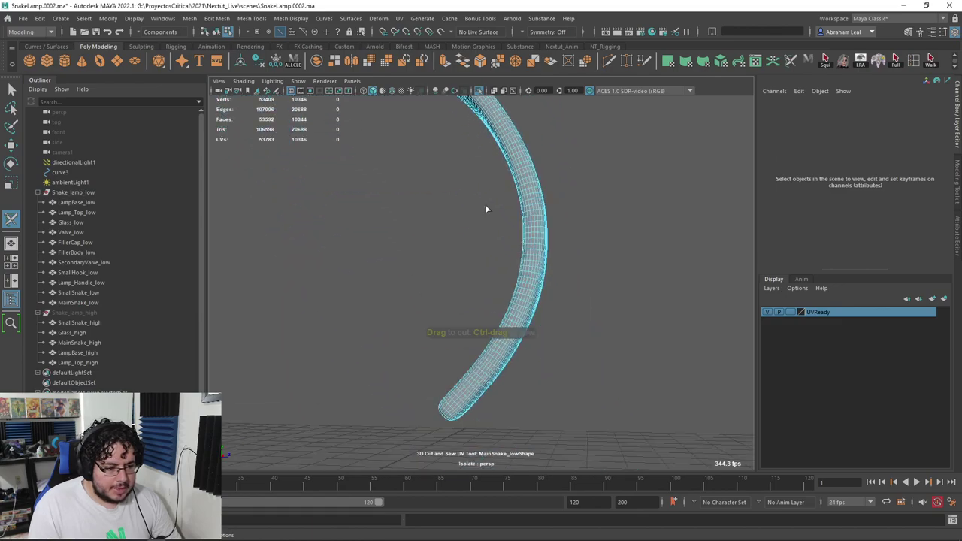
scroll(518, 207, "up", 3)
left_click_drag(518, 207, 549, 279, "alt")
middle_click_drag(560, 406, 565, 309, "alt")
scroll(565, 309, "up", 4)
middle_click_drag(500, 250, 508, 272, "alt")
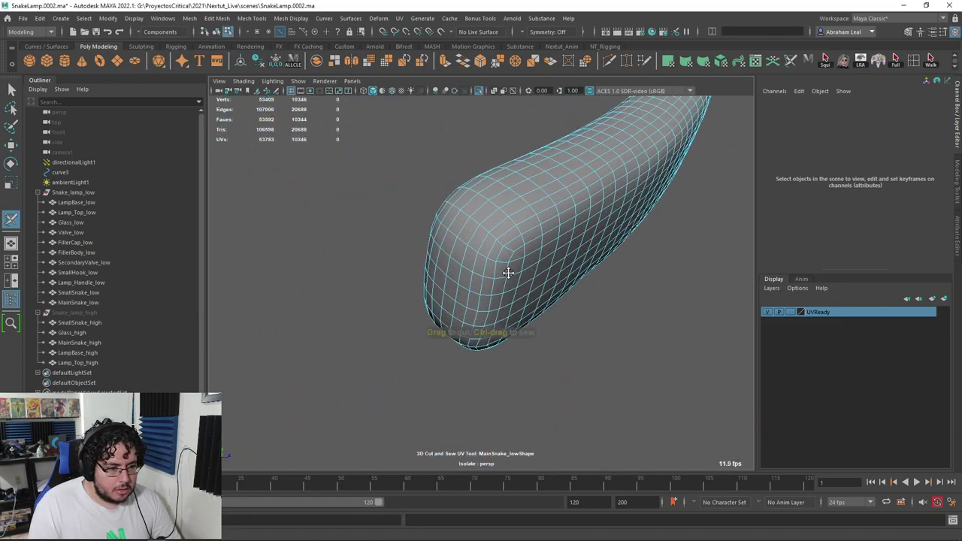
double_click(510, 222)
left_click_drag(517, 231, 493, 335, "alt")
scroll(584, 279, "down", 4)
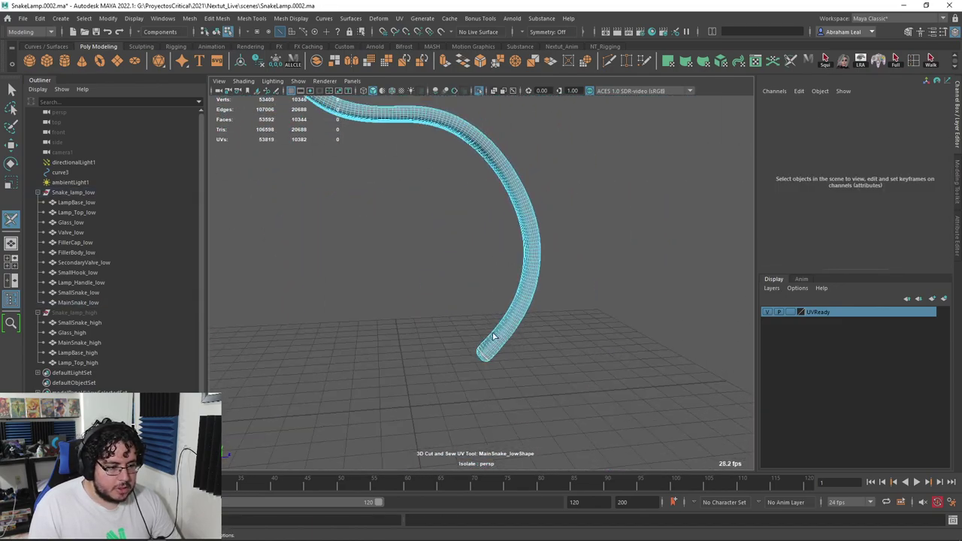
Step: Cut a UV seam ring around the main snake's neck just behind the head
middle_click_drag(439, 113, 485, 354, "alt")
scroll(568, 353, "up", 4)
left_click_drag(568, 353, 526, 337, "alt")
middle_click_drag(526, 338, 527, 371, "alt")
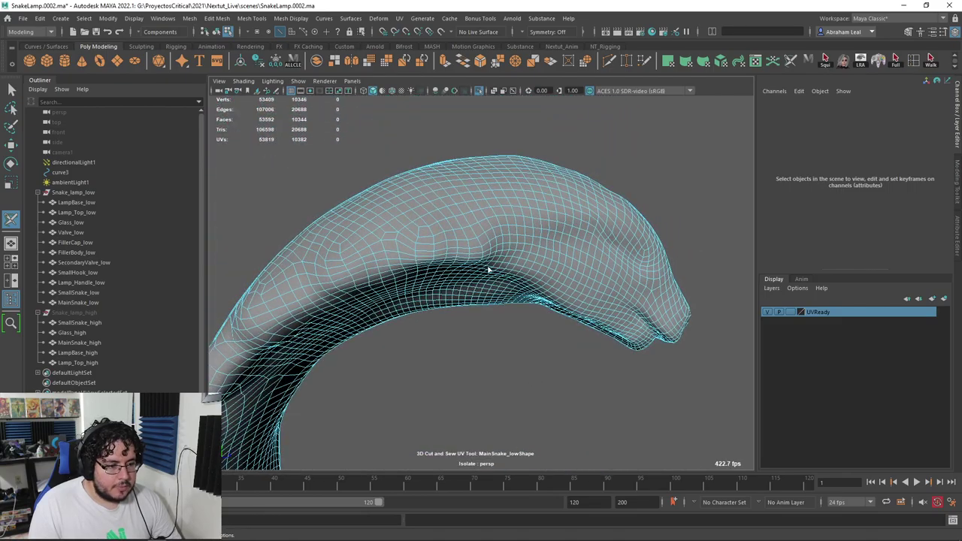
left_click_drag(489, 270, 560, 308, "alt")
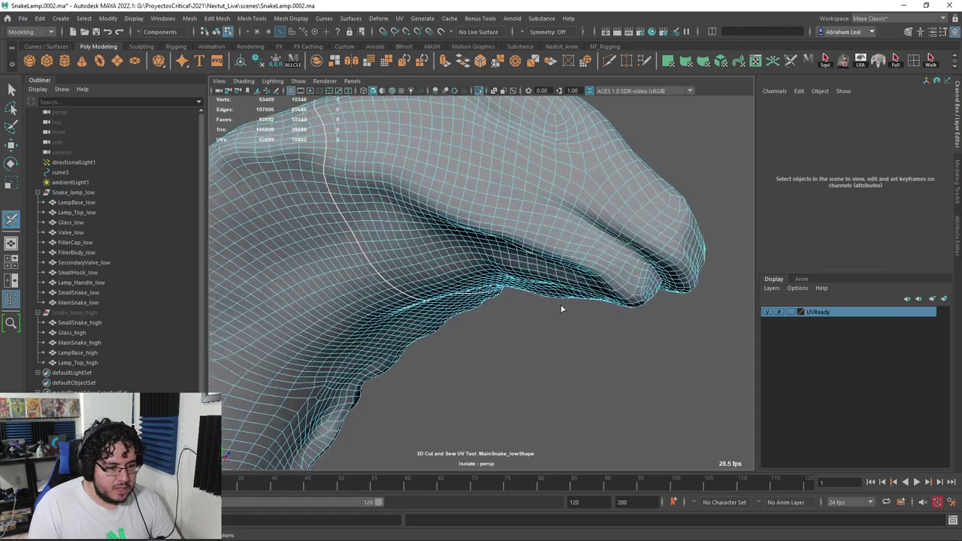
Step: Cut a UV seam ring around the base of the snake's hood and lengthwise seams along both hood edges
left_click_drag(572, 217, 529, 273, "alt")
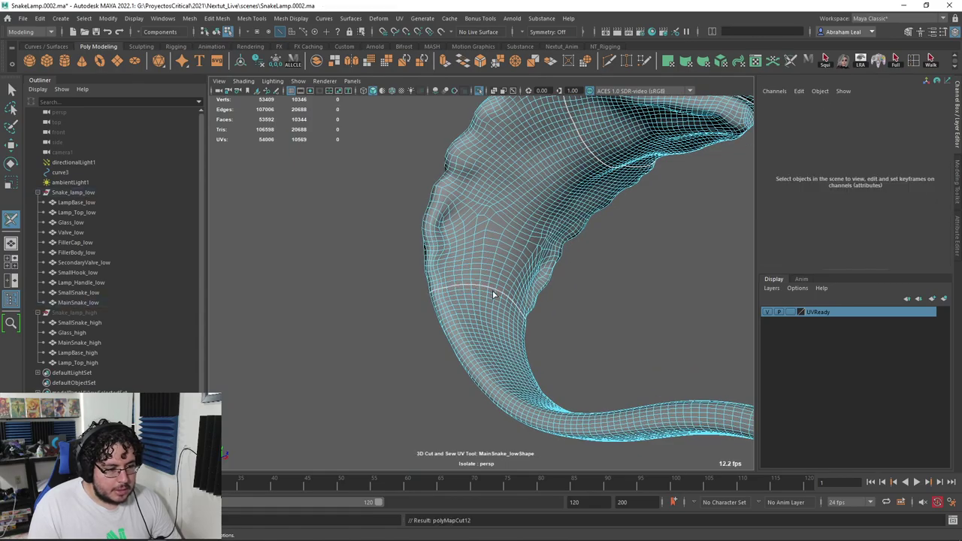
left_click_drag(460, 287, 528, 309, "alt")
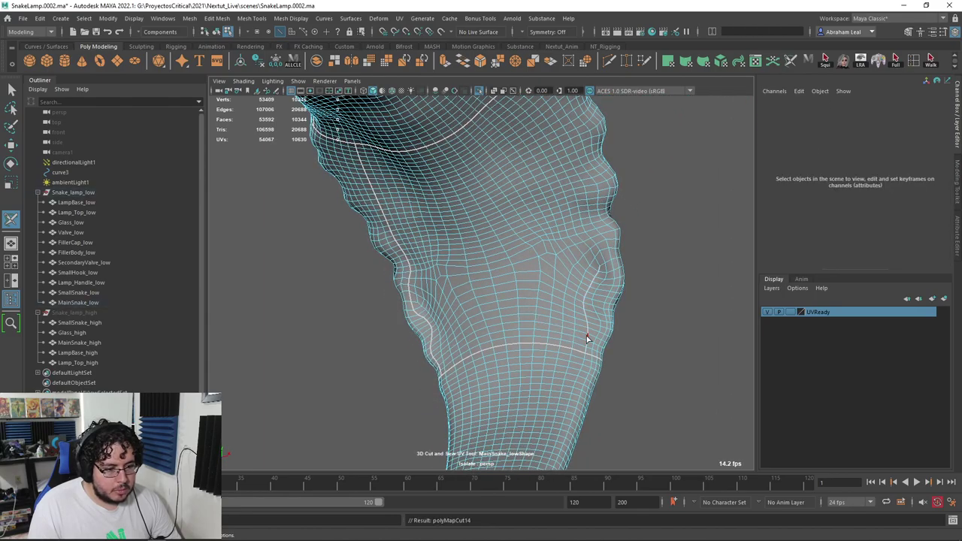
left_click_drag(587, 339, 601, 320, "alt")
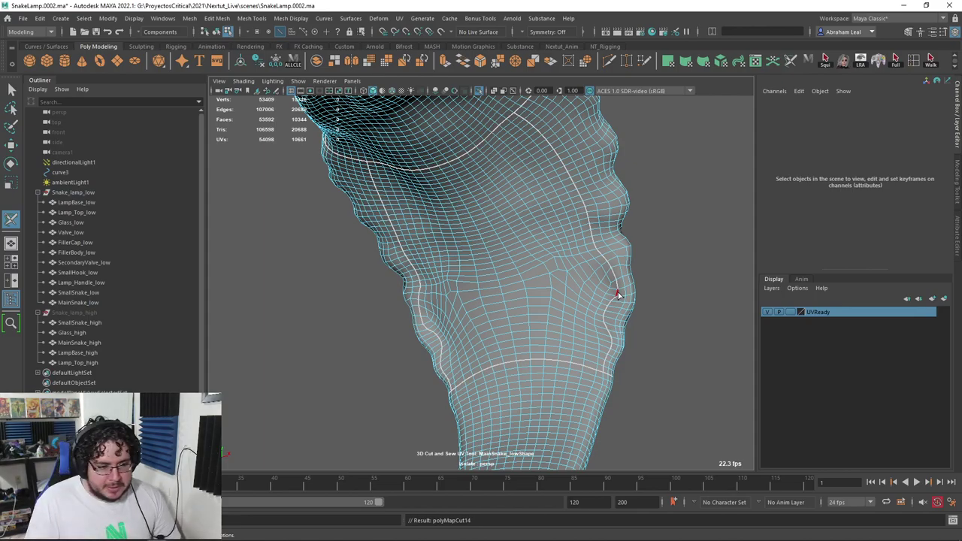
right_click_drag(618, 293, 567, 302, "alt")
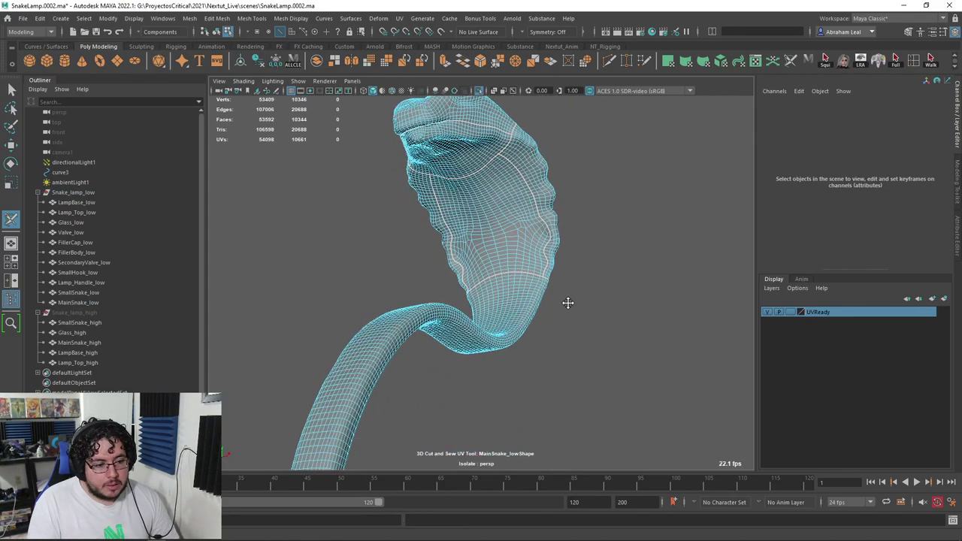
Step: Cut two UV seam rings around the snake's body, one just below the hood and one at the bend above the tail
left_click_drag(567, 302, 467, 294, "alt")
scroll(451, 293, "up", 5)
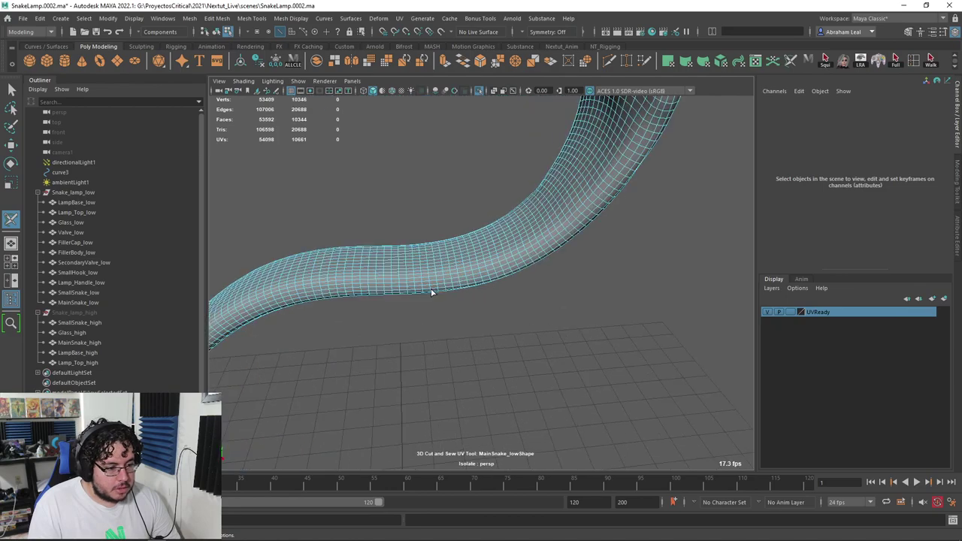
left_click_drag(425, 258, 441, 233, "alt")
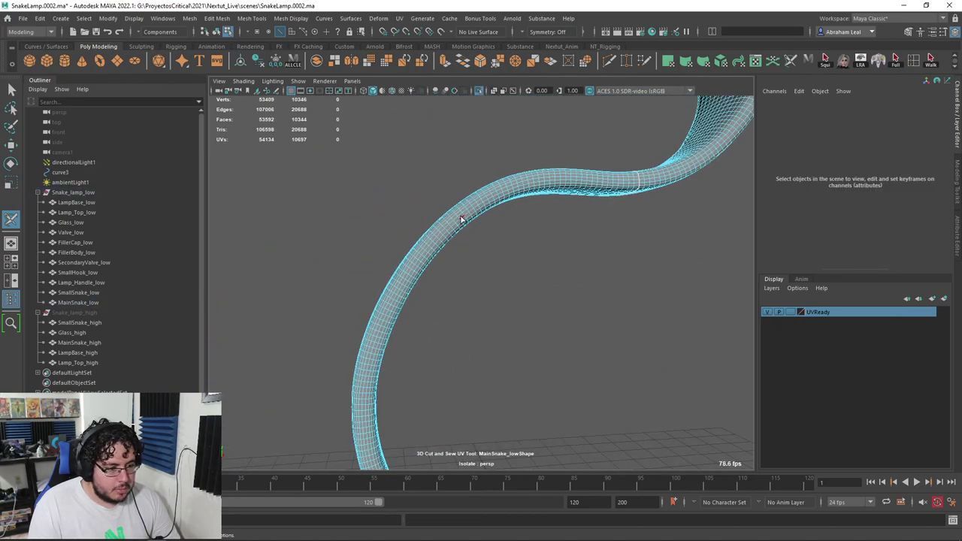
double_click(461, 217)
middle_click_drag(464, 215, 514, 200, "alt")
left_click_drag(514, 200, 487, 252, "alt")
Step: Cut a lengthwise UV seam along the snake's body from the hood's base toward the tail, undoing a misplaced cut
middle_click_drag(487, 252, 497, 218, "alt")
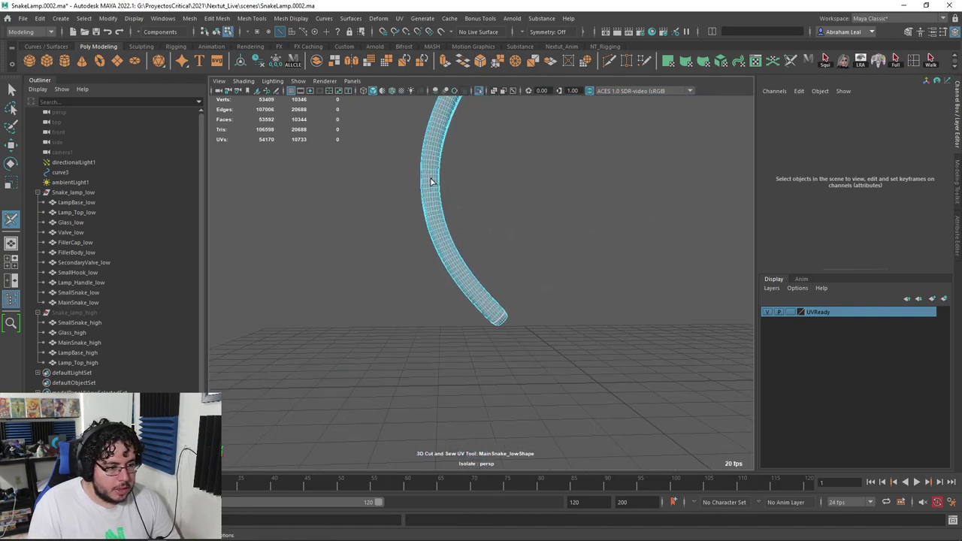
left_click_drag(429, 181, 459, 283, "alt")
key("ctrl+z")
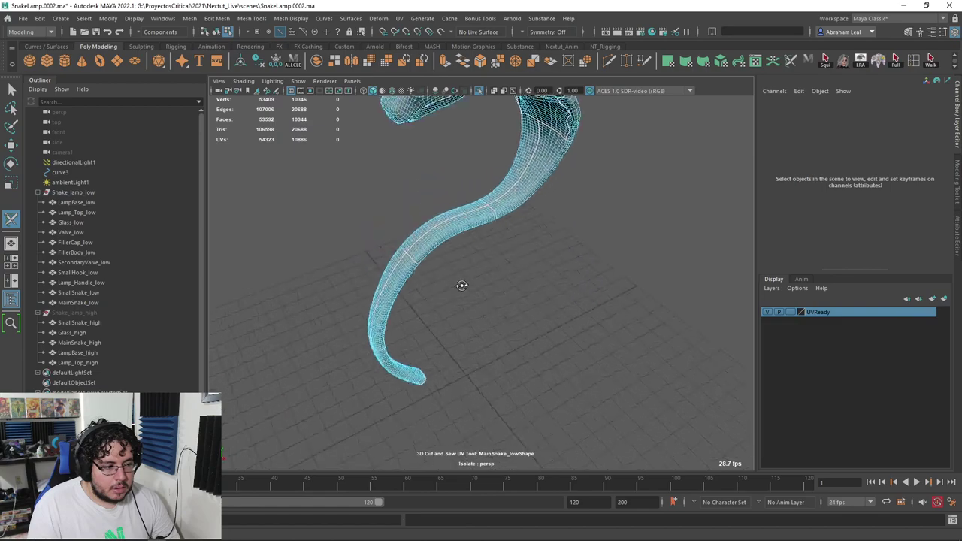
Step: Continue the lengthwise UV seam along the snake's tail sections toward its tip
right_click_drag(459, 283, 479, 312, "alt")
left_click_drag(504, 187, 429, 204, "alt")
double_click(487, 177)
double_click(434, 192)
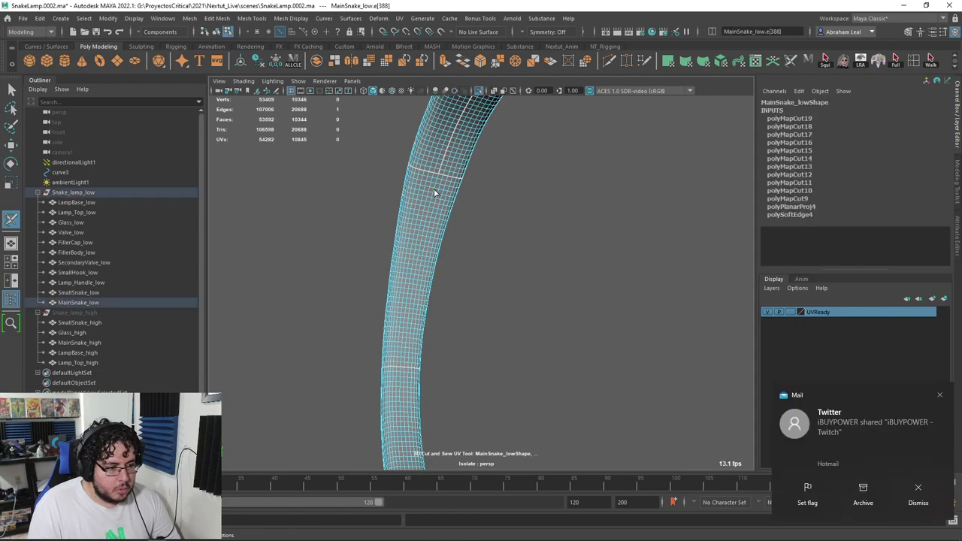
left_click(915, 494)
left_click_drag(526, 218, 464, 170, "alt")
double_click(400, 153)
scroll(489, 185, "down", 4)
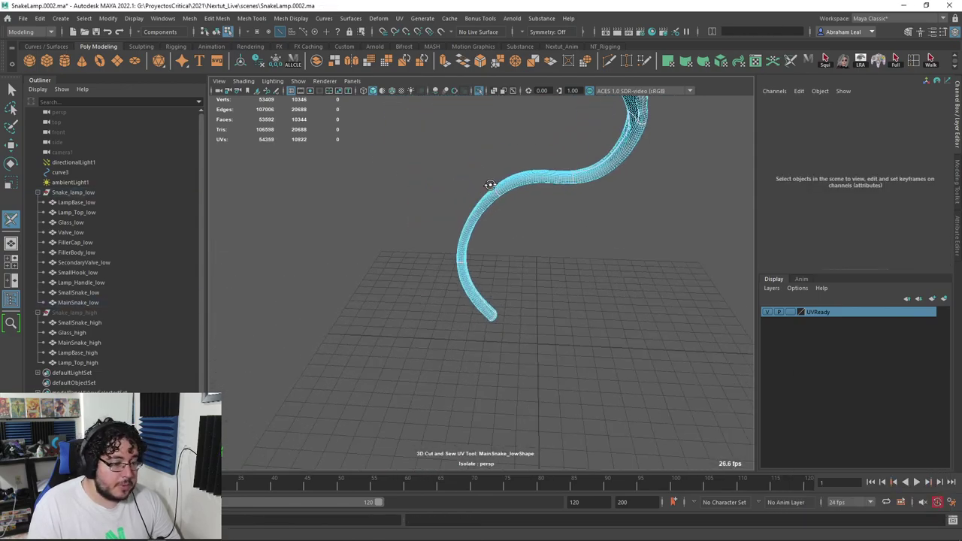
Step: Leave isolation, add the main snake and the lamp handle to the UVReady layer, and hide that layer
middle_click_drag(489, 185, 486, 260, "alt")
left_click_drag(485, 260, 470, 243, "alt")
left_click(502, 203)
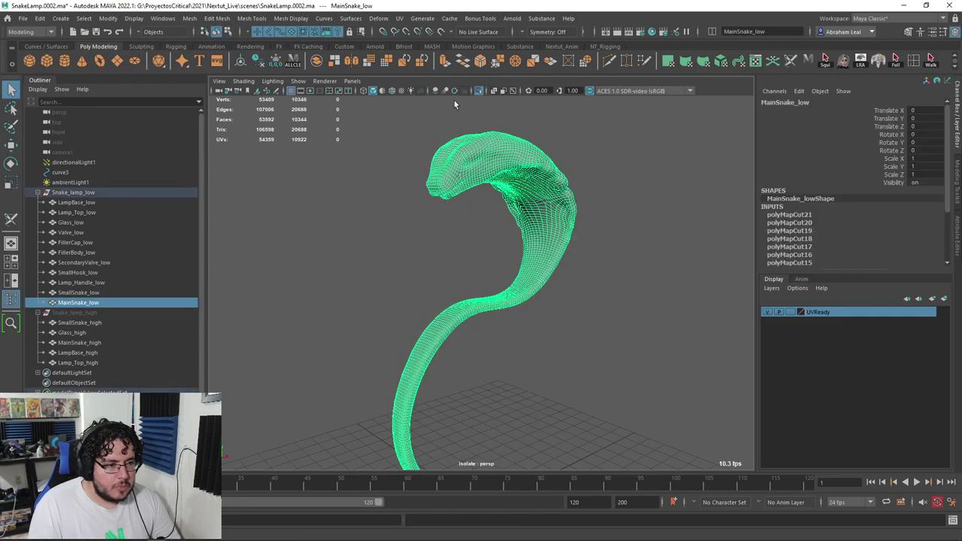
left_click(479, 92)
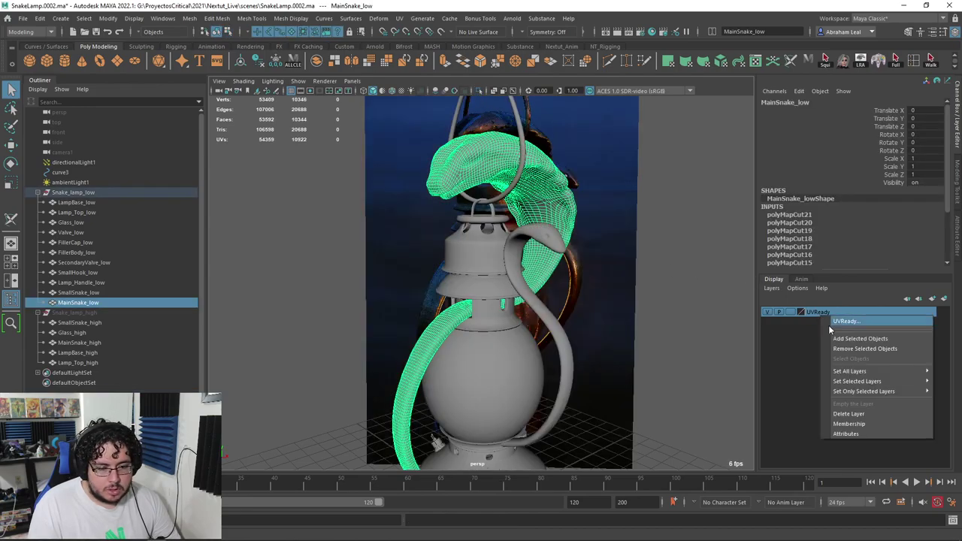
left_click_drag(605, 290, 756, 310, "alt")
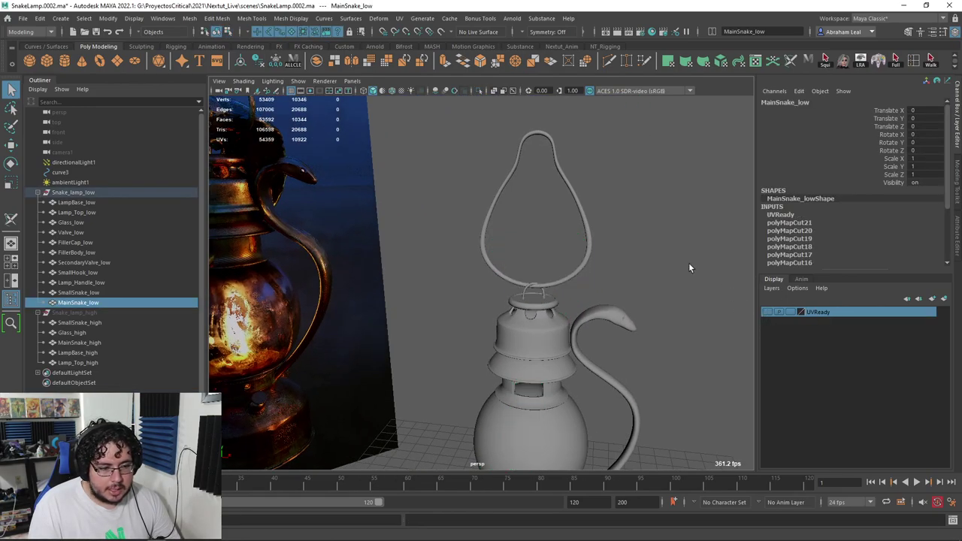
right_click(833, 313)
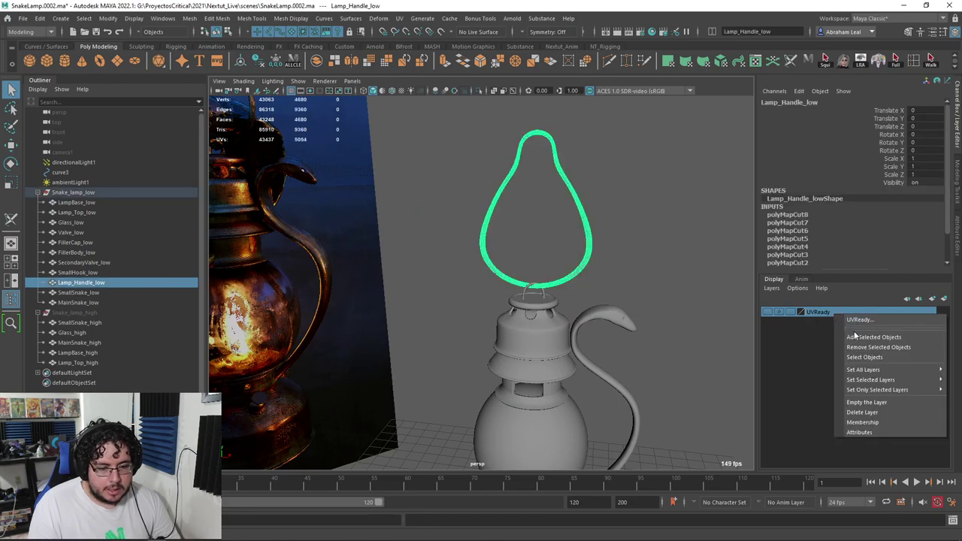
left_click(849, 336)
Step: Cut a lengthwise UV seam along the inner side of the small hook and add the hook to the UVReady layer
scroll(564, 291, "up", 2)
key("f")
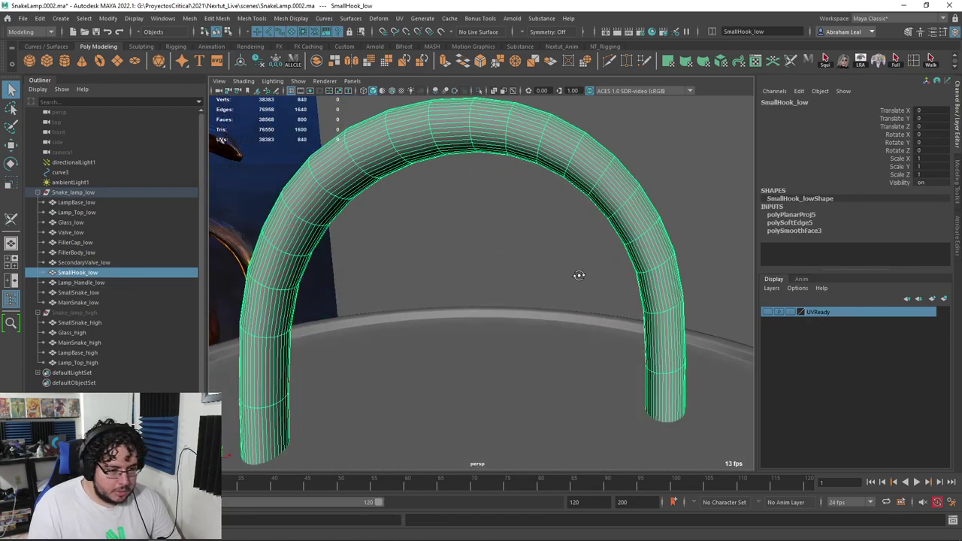
left_click(398, 18)
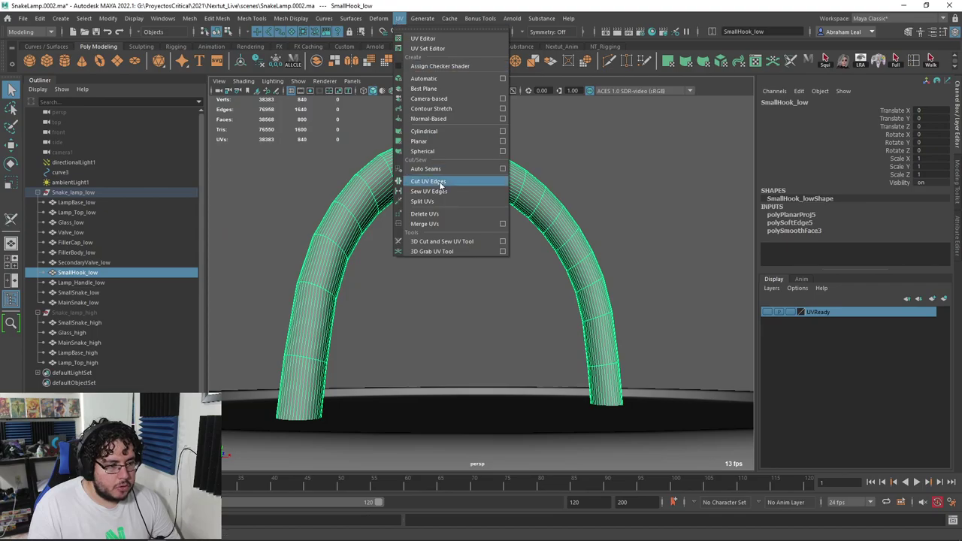
left_click(440, 240)
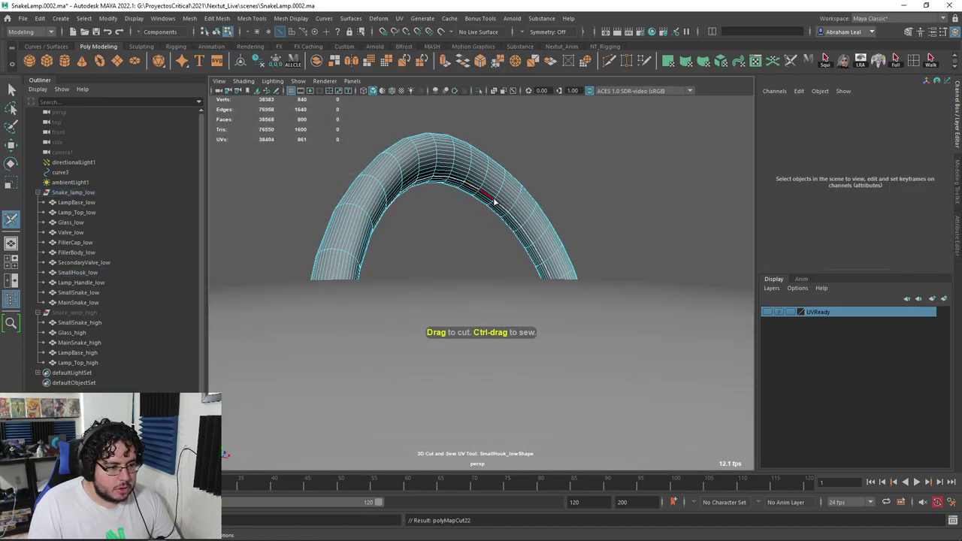
mouse_move(493, 201)
left_mouse_down("alt")
mouse_move(546, 217)
mouse_move(541, 189)
mouse_move(524, 243)
mouse_move(500, 207)
left_mouse_up("alt")
key("4")
key("5")
key("F8")
scroll(526, 170, "down", 3)
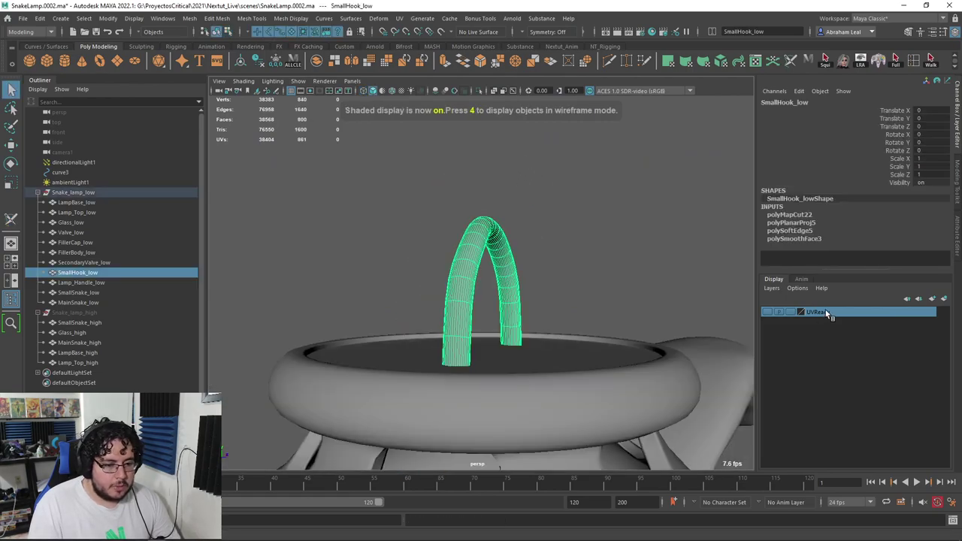
left_click(865, 333)
Step: Isolate the lamp top mesh from the rest of the scene
scroll(601, 143, "down", 3)
left_click_drag(601, 135, 578, 172, "alt")
left_click(567, 322)
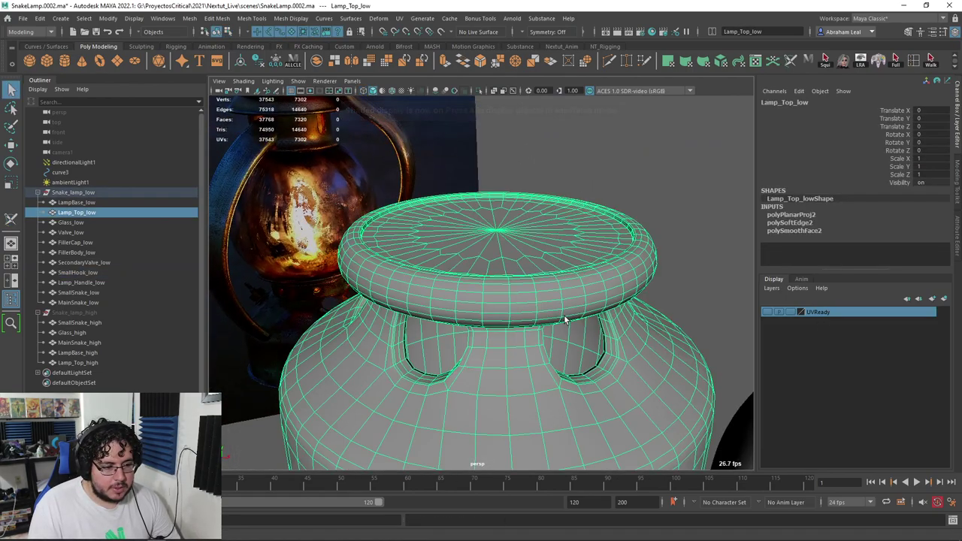
scroll(575, 285, "down", 4)
left_click_drag(586, 218, 551, 224, "alt")
scroll(584, 228, "up", 4)
scroll(551, 224, "down", 5)
left_click(479, 91)
left_click_drag(466, 189, 500, 161, "alt")
middle_click_drag(492, 233, 499, 167, "alt")
left_click_drag(499, 166, 548, 275, "alt")
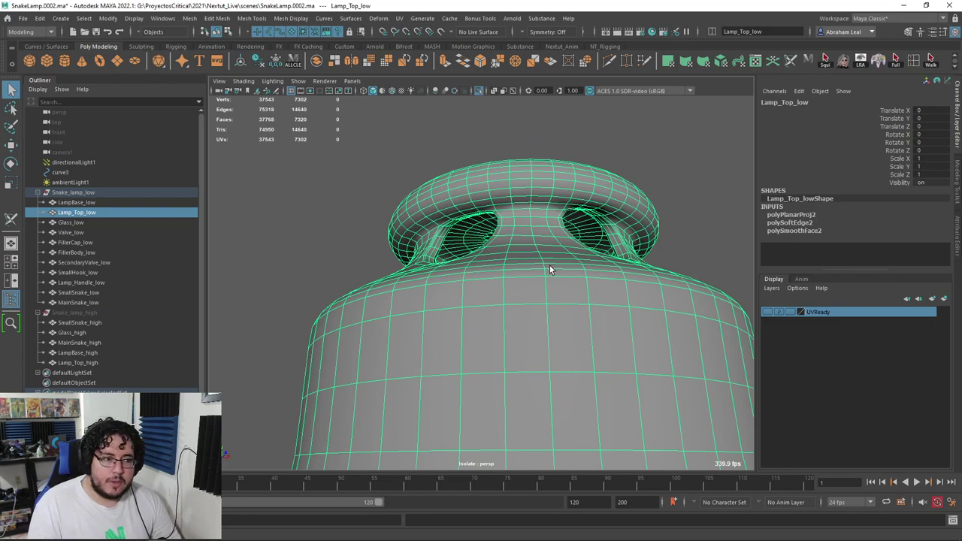
Step: Start the 3D Cut and Sew UV Tool on the lamp top and cut a seam ring around its flat top disc
left_click(399, 18)
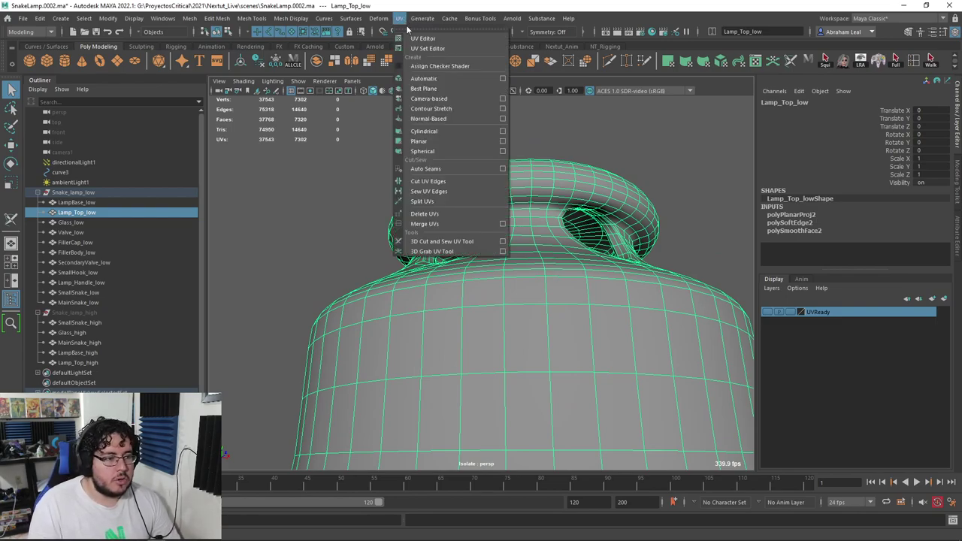
left_click(443, 242)
left_click_drag(520, 200, 526, 408, "alt")
right_click_drag(526, 408, 543, 421, "alt")
double_click(338, 214)
right_click_drag(518, 252, 453, 240, "alt")
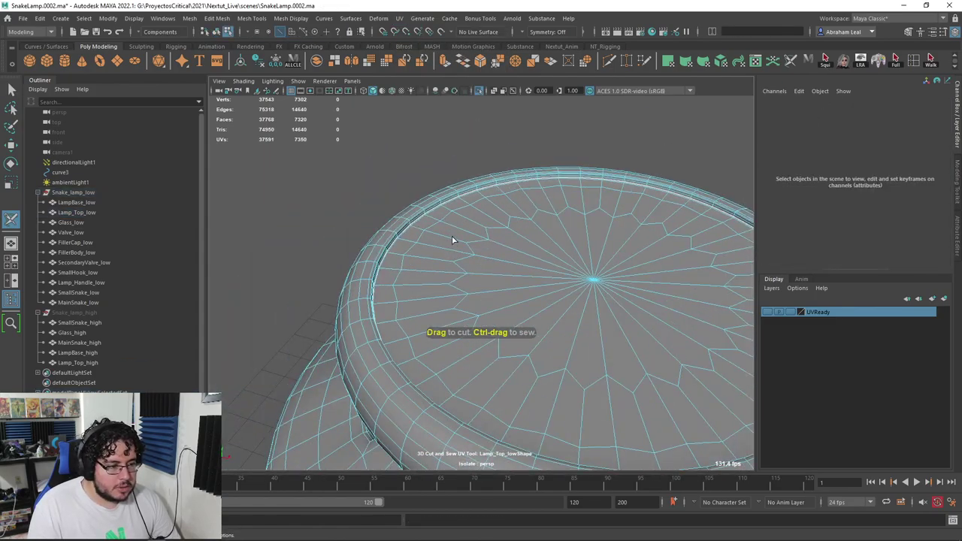
Step: Cut a UV seam ring beneath the lamp top's rounded rim, where it meets the vented neck
left_click_drag(453, 240, 601, 176, "alt")
right_click_drag(601, 177, 551, 232, "alt")
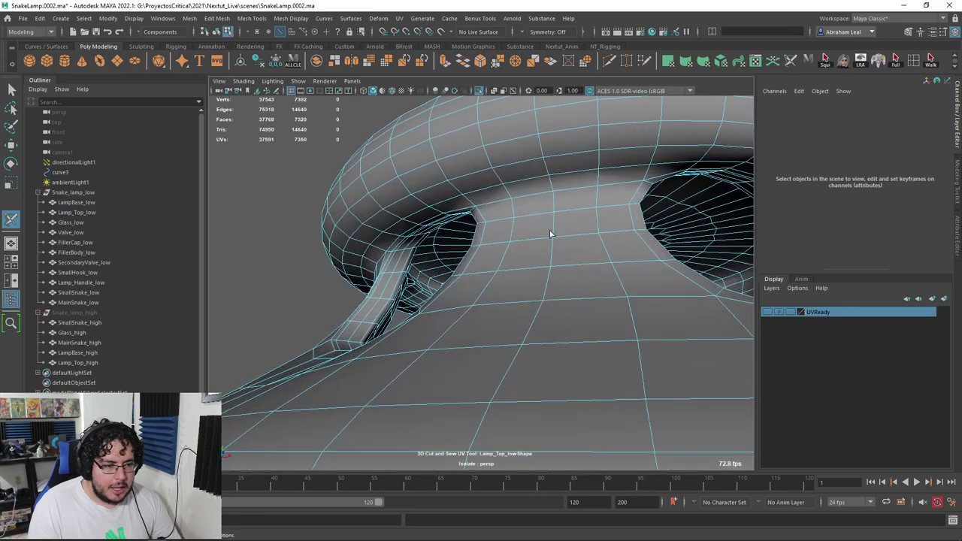
middle_click_drag(552, 232, 418, 217, "alt")
double_click(552, 201)
Step: Cut UV seams at the first vent openings in the lamp top's neck below the rounded rim
right_click_drag(606, 224, 519, 219, "alt")
left_click_drag(519, 220, 553, 278, "alt")
right_click_drag(552, 278, 496, 290, "alt")
scroll(496, 291, "up", 8)
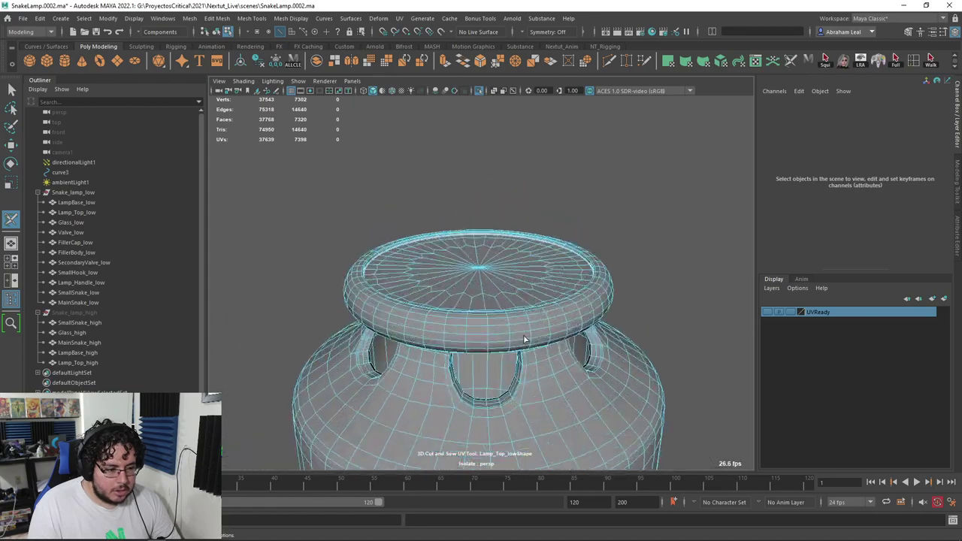
left_click_drag(494, 353, 511, 331, "alt")
scroll(535, 318, "down", 6)
scroll(512, 329, "up", 6)
scroll(530, 324, "down", 4)
scroll(505, 314, "up", 2)
middle_click_drag(504, 315, 514, 290, "alt")
scroll(526, 280, "up", 5)
left_click_drag(531, 275, 629, 228, "alt")
right_click_drag(629, 228, 560, 244, "alt")
left_click_drag(560, 244, 529, 287, "alt")
middle_click_drag(529, 287, 468, 336, "alt")
scroll(468, 335, "up", 8)
left_click_drag(468, 335, 444, 341, "alt")
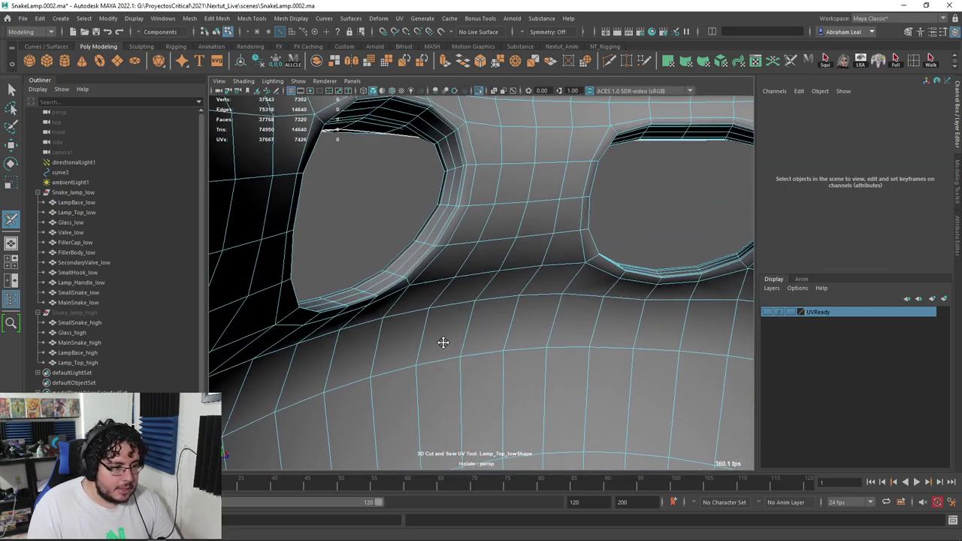
left_click_drag(453, 229, 442, 189, "alt")
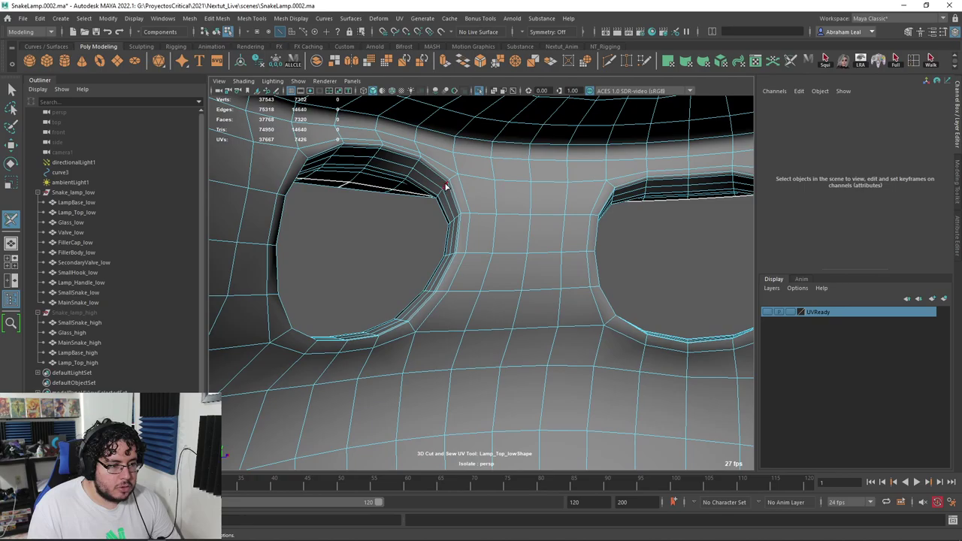
left_click(449, 188)
double_click(449, 188)
Step: Cut UV seams around the outlines of the remaining vent openings in the lamp top's neck
middle_click_drag(564, 228, 478, 233, "alt")
double_click(548, 186)
left_click_drag(549, 192, 561, 224, "alt")
double_click(556, 212)
left_click(526, 185)
left_click_drag(526, 185, 626, 222, "alt")
left_click(595, 198)
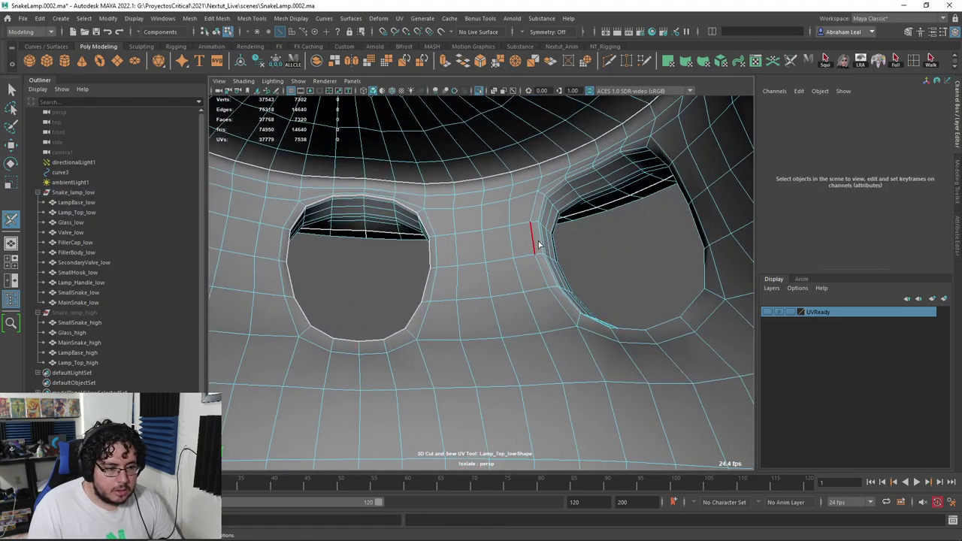
left_click_drag(541, 244, 470, 243, "alt")
right_click_drag(471, 243, 533, 213, "alt")
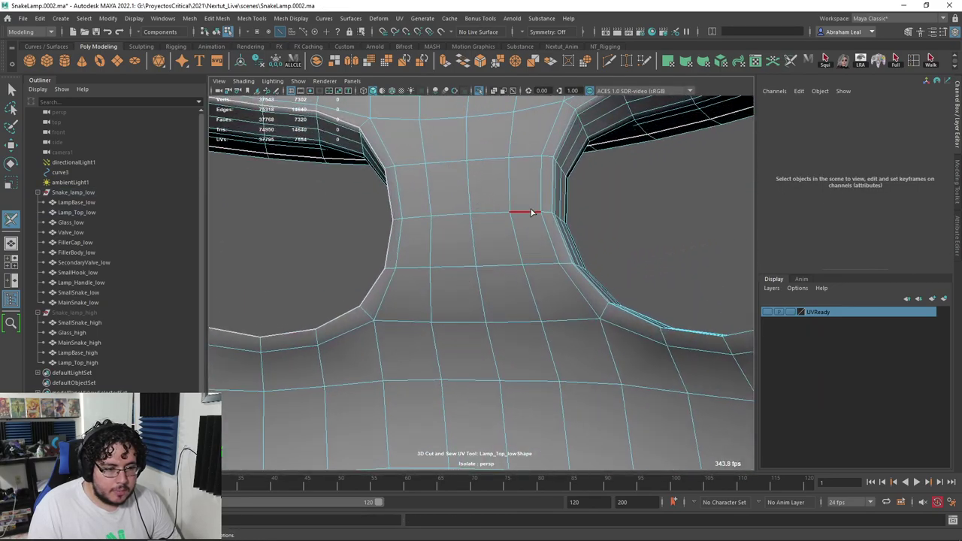
left_click(549, 196)
double_click(548, 196)
left_click_drag(548, 196, 492, 195, "alt")
scroll(658, 263, "down", 3)
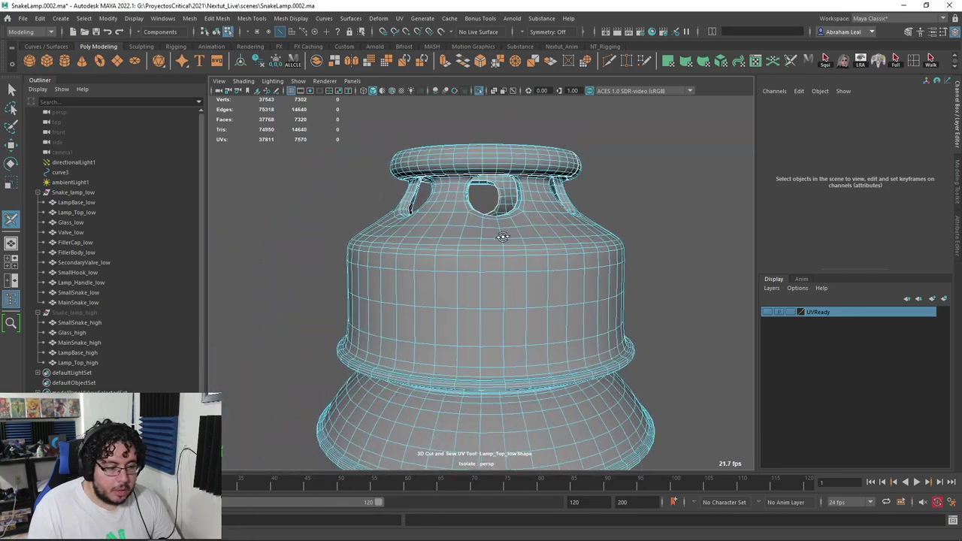
Step: Cut a vertical UV seam down the lamp top's upper cylinder to the flange below it
scroll(543, 221, "up", 3)
scroll(423, 226, "down", 3)
scroll(492, 218, "up", 4)
scroll(553, 225, "up", 2)
scroll(552, 224, "down", 3)
scroll(495, 231, "up", 3)
left_click_drag(495, 232, 570, 268, "alt")
left_click(446, 230)
scroll(447, 231, "down", 5)
scroll(532, 243, "up", 2)
left_click_drag(332, 194, 427, 322, "alt")
scroll(625, 280, "down", 4)
scroll(481, 263, "up", 2)
scroll(461, 272, "up", 2)
double_click(462, 257)
scroll(461, 258, "down", 4)
scroll(481, 278, "up", 4)
scroll(518, 242, "down", 3)
scroll(534, 282, "up", 5)
middle_click_drag(428, 323, 488, 303, "alt")
scroll(488, 303, "up", 6)
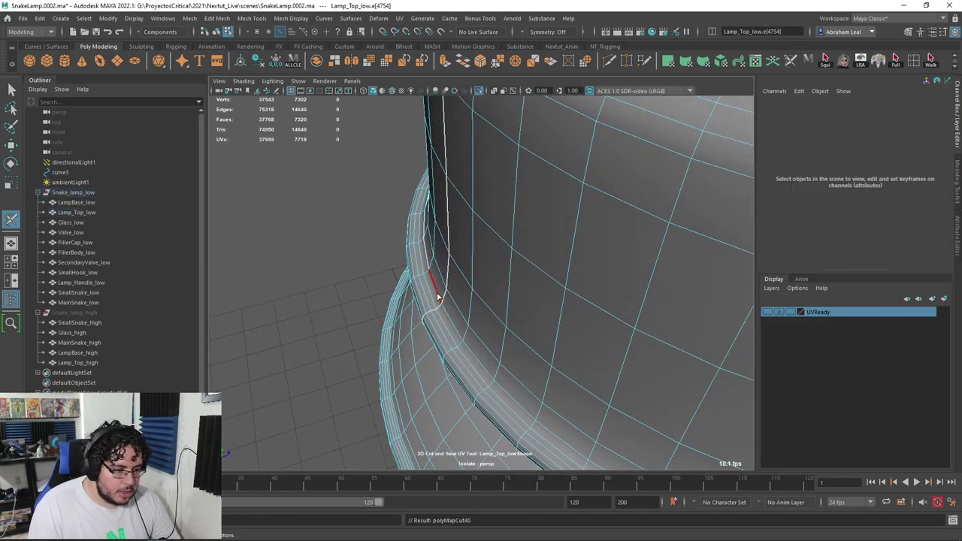
Step: Cut UV seam rings around the lamp top's upper flange and the rim of the flared skirt beneath it
scroll(439, 297, "down", 5)
double_click(499, 243)
left_click_drag(502, 244, 470, 262, "alt")
scroll(481, 240, "down", 5)
right_click_drag(470, 262, 468, 289, "alt")
scroll(467, 288, "up", 3)
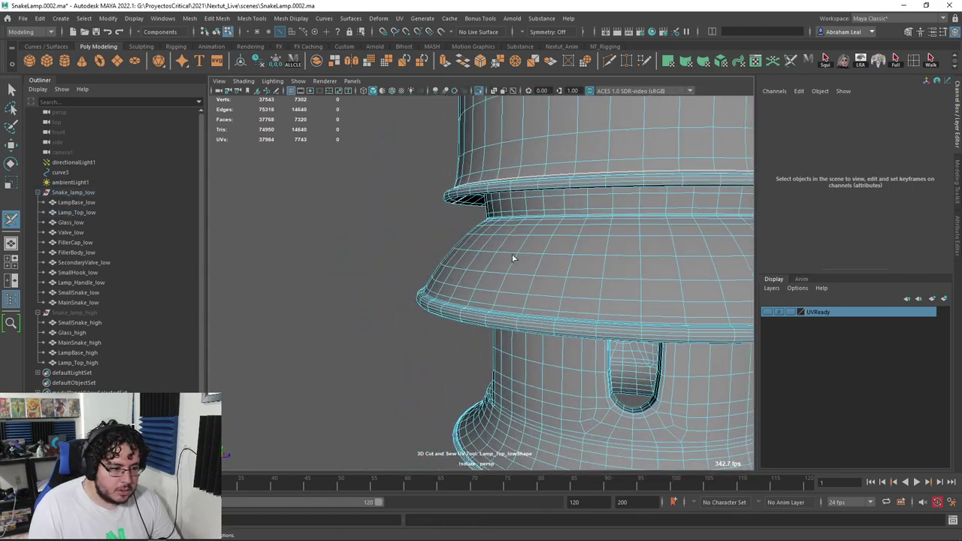
left_click(443, 324)
left_click_drag(444, 323, 505, 280, "alt")
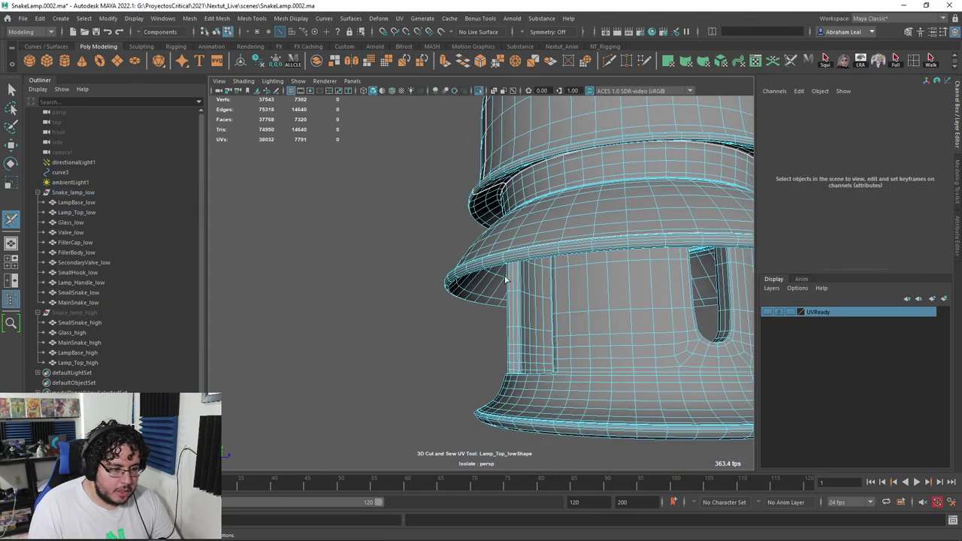
scroll(575, 181, "down", 2)
left_click_drag(575, 180, 601, 264, "alt")
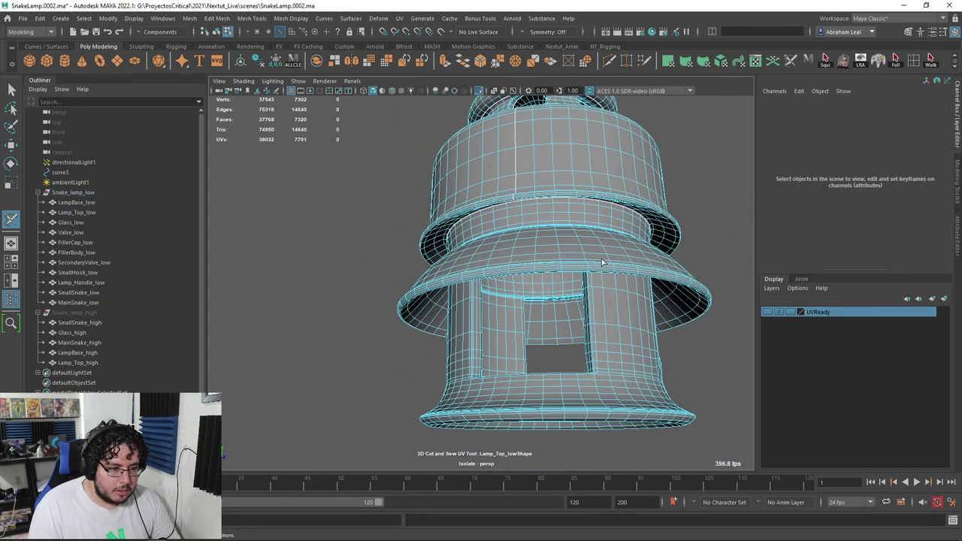
Step: Extend the vertical UV seam across the upper flange's underside and through the neck and flared skirt
scroll(602, 264, "up", 2)
left_click(529, 223)
left_click_drag(529, 224, 448, 263, "alt")
left_click(402, 238)
left_click_drag(402, 239, 456, 228, "alt")
middle_click_drag(499, 212, 505, 257, "alt")
right_click_drag(505, 256, 612, 333, "alt")
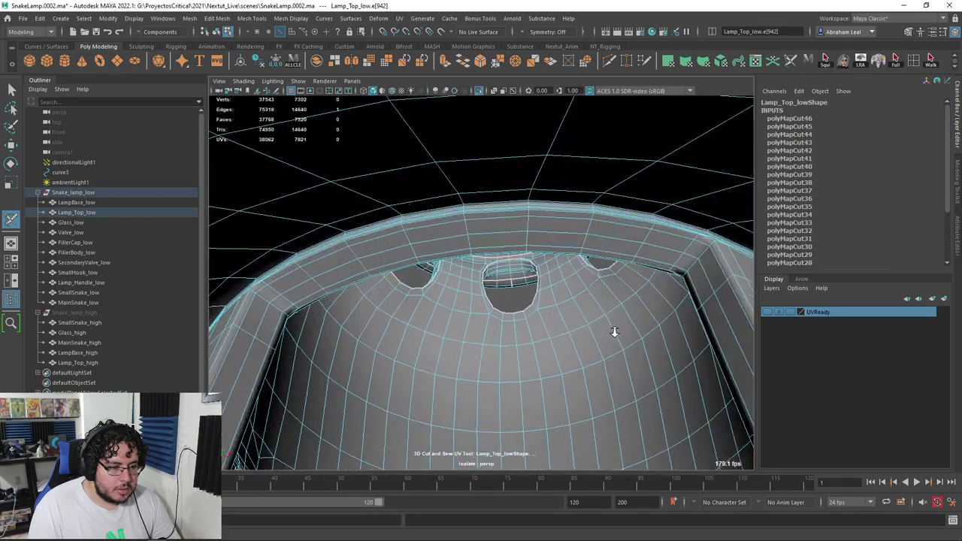
left_click(481, 199)
left_click_drag(481, 200, 471, 230, "alt")
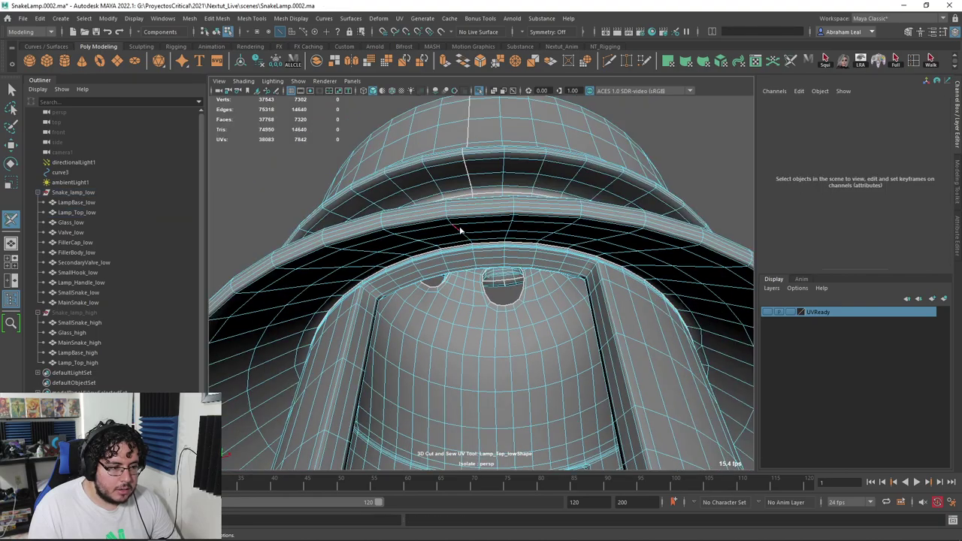
Step: Cut a UV seam across the underside of the lamp top's flared skirt
double_click(460, 230)
right_click_drag(459, 230, 399, 203, "alt")
left_click_drag(526, 225, 571, 218, "alt")
right_click_drag(451, 210, 526, 248, "alt")
middle_click_drag(527, 248, 511, 206, "alt")
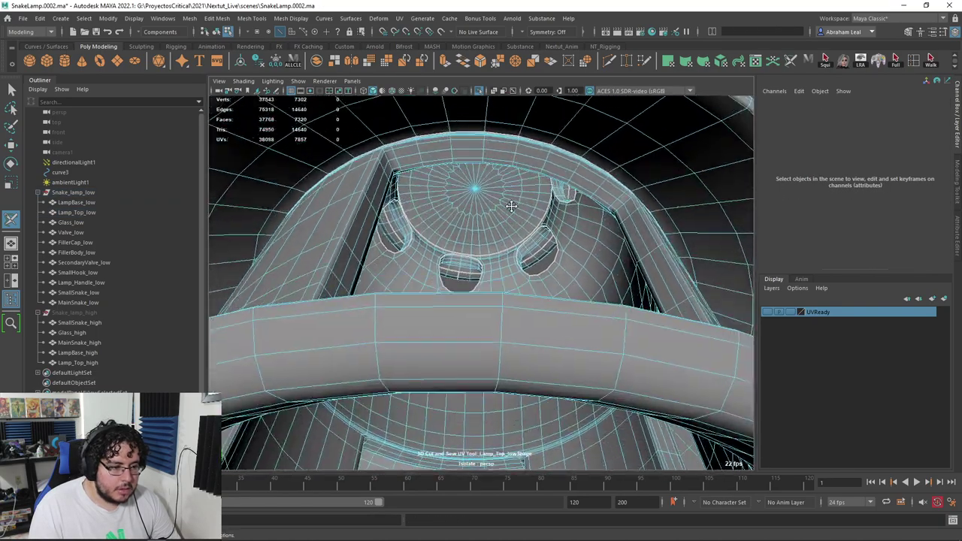
Step: Cut UV seams on the inner surface of the lamp top's vented dome
left_click_drag(511, 205, 652, 329, "alt")
left_click(527, 196)
left_click(430, 258)
left_click_drag(572, 282, 403, 284, "alt")
Step: Cut a UV seam ring around the outer rim of the lamp top's flared base
scroll(479, 281, "down", 10)
left_click_drag(483, 276, 455, 281, "alt")
scroll(475, 259, "up", 4)
scroll(455, 282, "up", 4)
middle_click_drag(455, 281, 509, 232, "alt")
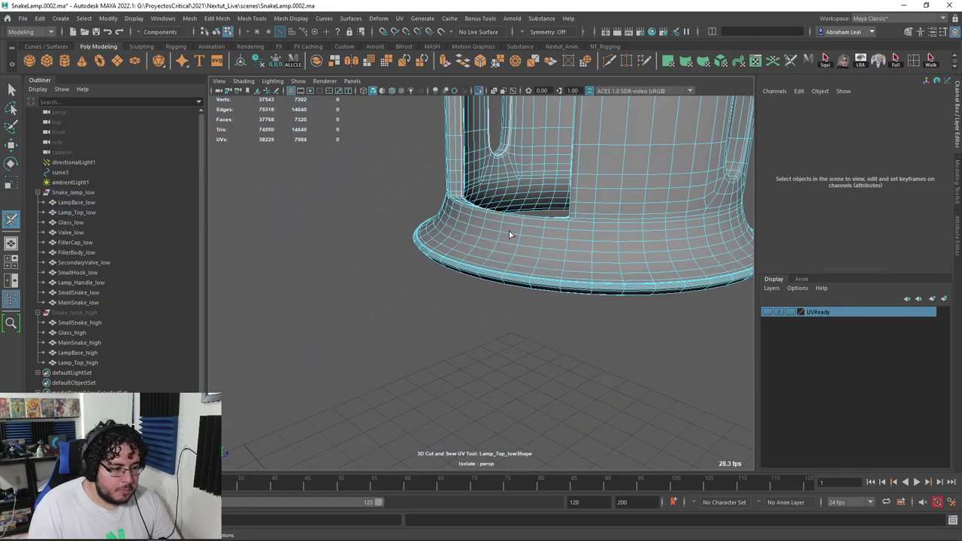
left_click_drag(509, 232, 482, 259, "alt")
middle_click_drag(483, 259, 478, 242, "alt")
left_click_drag(478, 240, 425, 242, "alt")
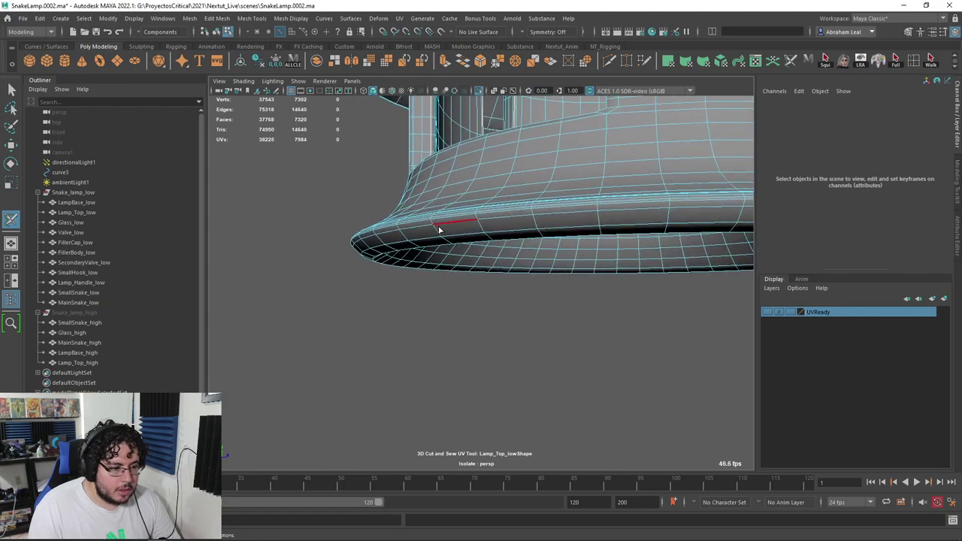
scroll(457, 229, "down", 5)
left_click_drag(481, 229, 552, 230, "alt")
Step: Cut UV seams around the lower cylinder's narrow slot and vertically along the wall between slot and window
left_click_drag(420, 282, 404, 248, "alt")
scroll(395, 274, "up", 3)
scroll(481, 278, "down", 5)
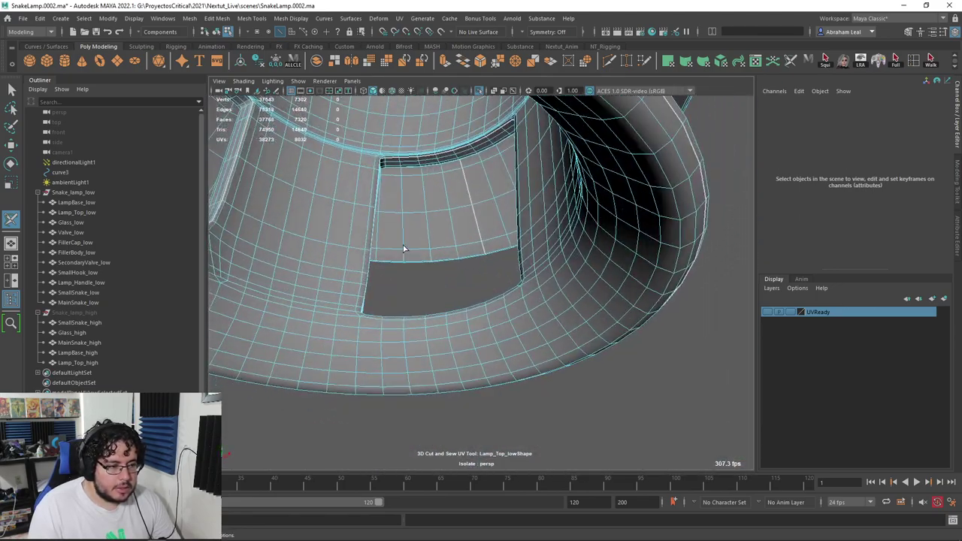
scroll(406, 252, "up", 4)
middle_click_drag(405, 251, 437, 299, "alt")
left_click_drag(437, 298, 526, 209, "alt")
left_click_drag(473, 150, 517, 266, "alt")
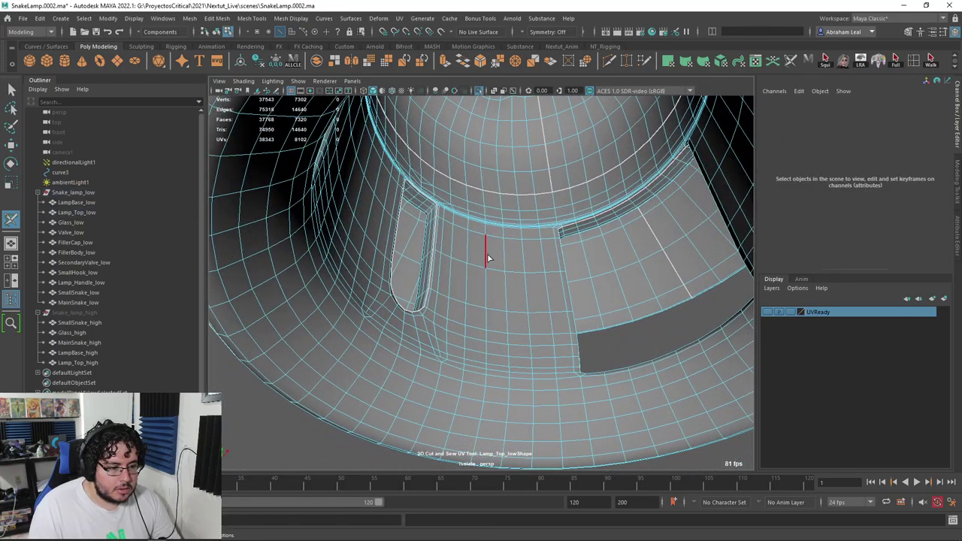
double_click(489, 258)
scroll(511, 278, "down", 4)
left_click_drag(538, 301, 538, 231, "alt")
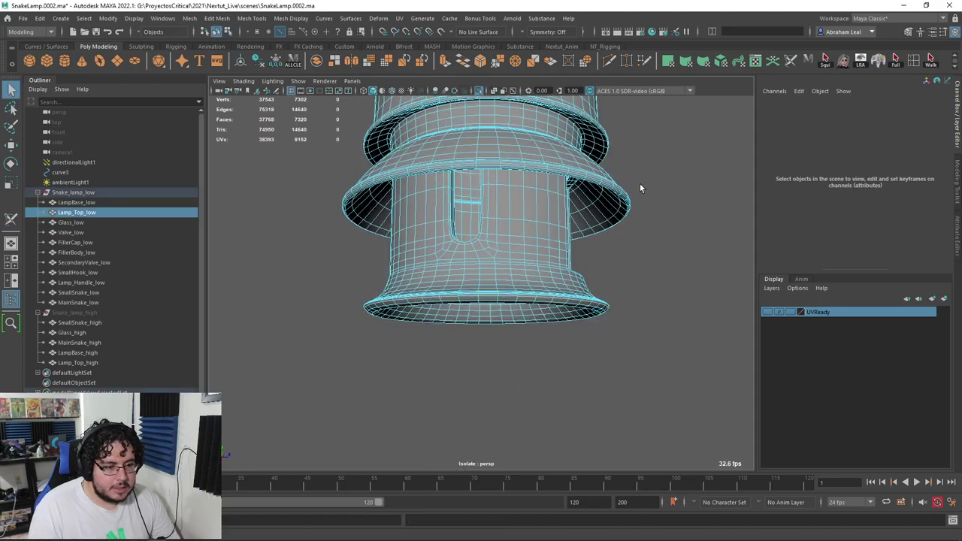
Step: Open the UV Editor and select all of the lamp top's UVs
left_click(401, 19)
left_click(424, 39)
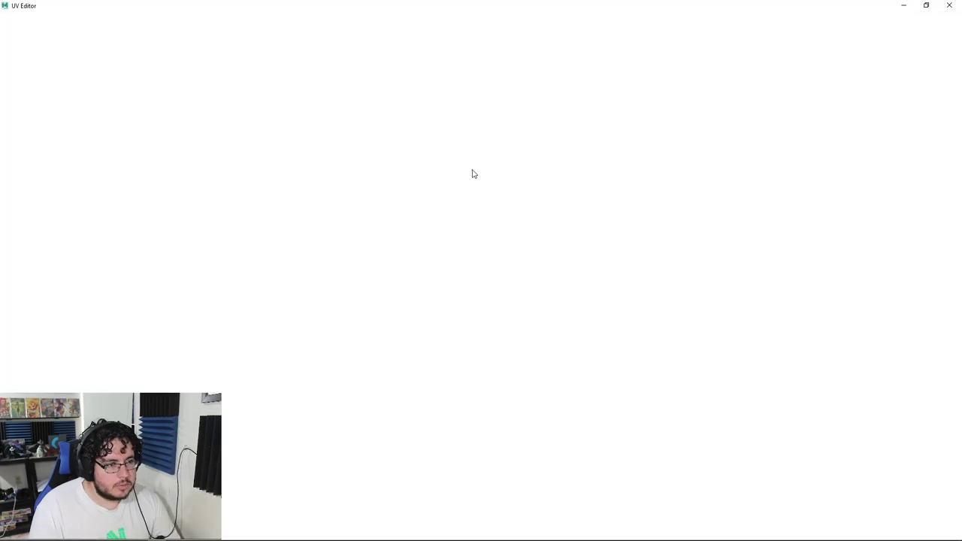
right_click_drag(479, 188, 479, 226)
left_click_drag(333, 93, 652, 428)
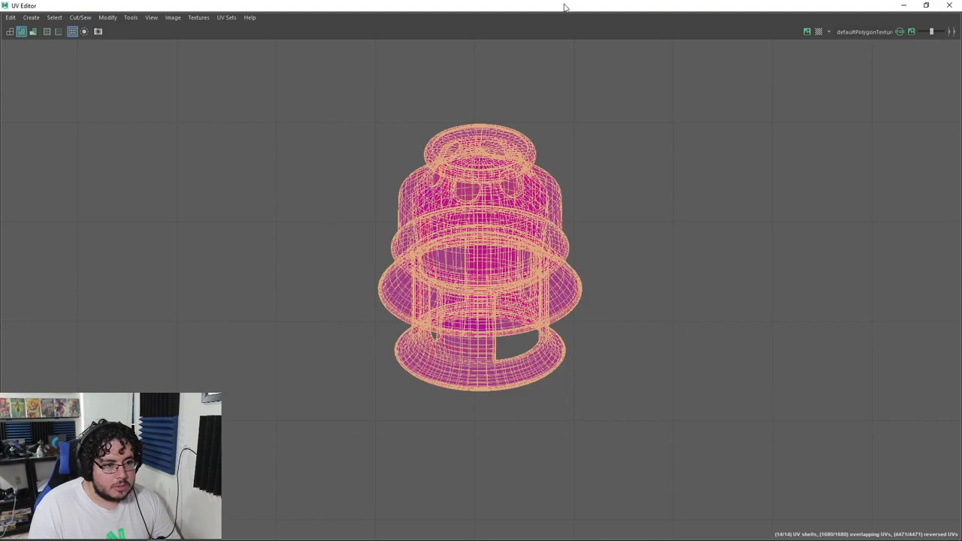
Step: Restore the UV Editor to a floating window and dock the UV Toolkit beside its UV canvas
left_click_drag(565, 6, 585, 56)
left_click_drag(774, 54, 592, 52)
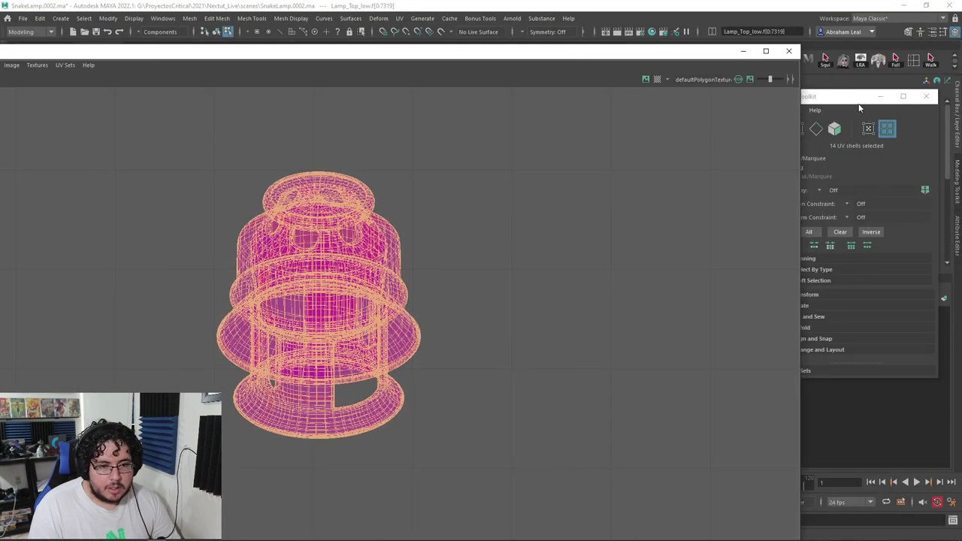
left_click_drag(859, 104, 796, 116)
left_click_drag(536, 53, 550, 26)
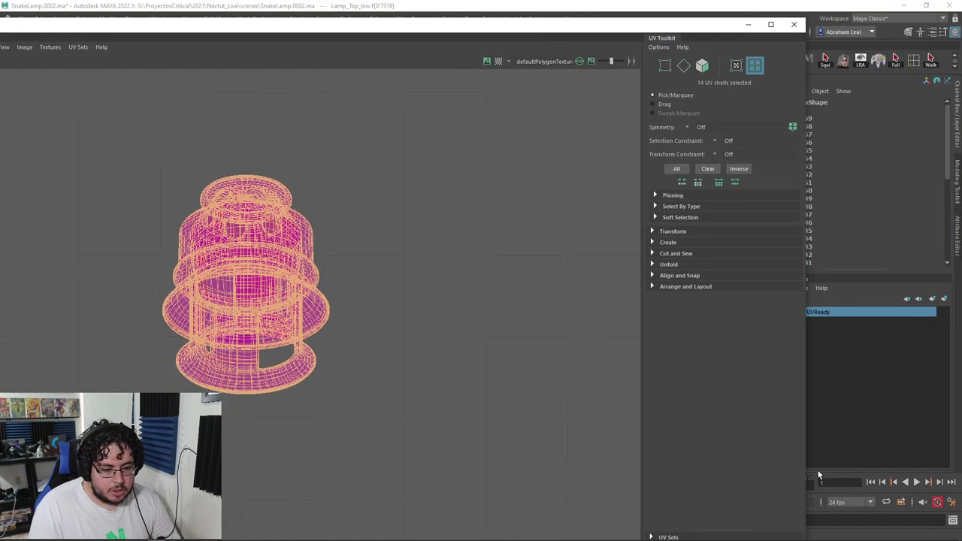
Step: Resize and reposition the combined UV Editor and UV Toolkit window to a compact size that leaves the Channel Box and layers uncovered
left_click_drag(808, 15, 605, 244)
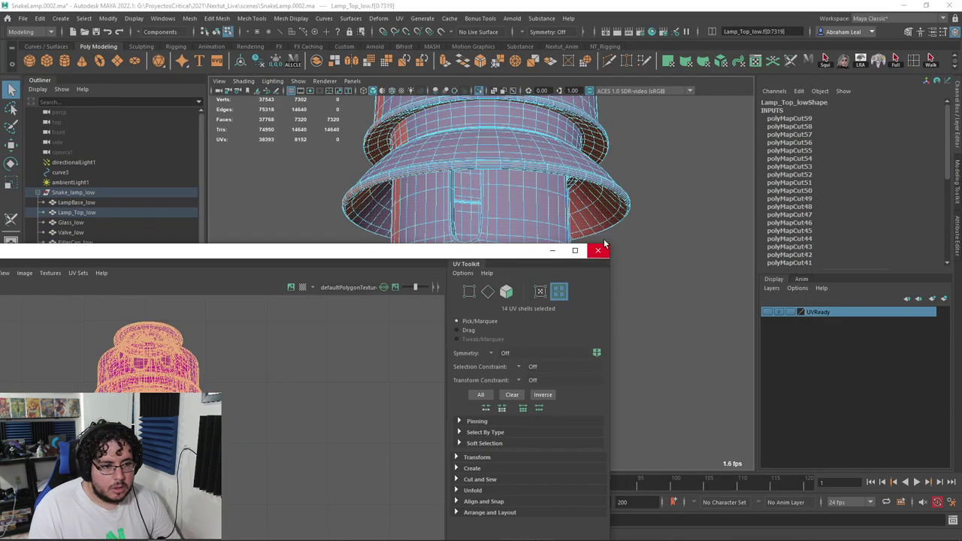
left_click_drag(407, 250, 484, 65)
scroll(431, 191, "down", 2)
middle_click_drag(333, 177, 400, 214, "alt")
left_click_drag(310, 67, 375, 73)
left_click_drag(112, 71, 218, 68)
left_click_drag(95, 64, 239, 125)
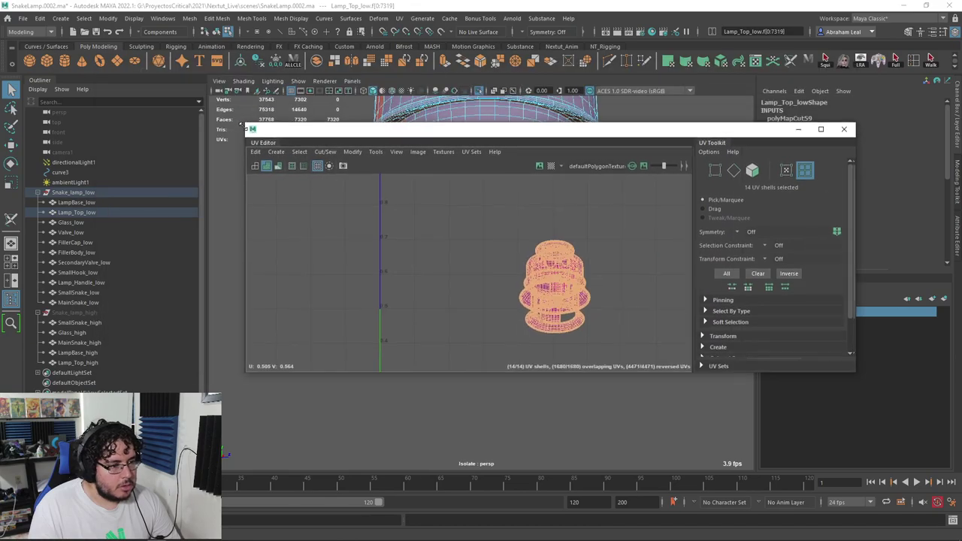
left_click_drag(384, 126, 197, 66)
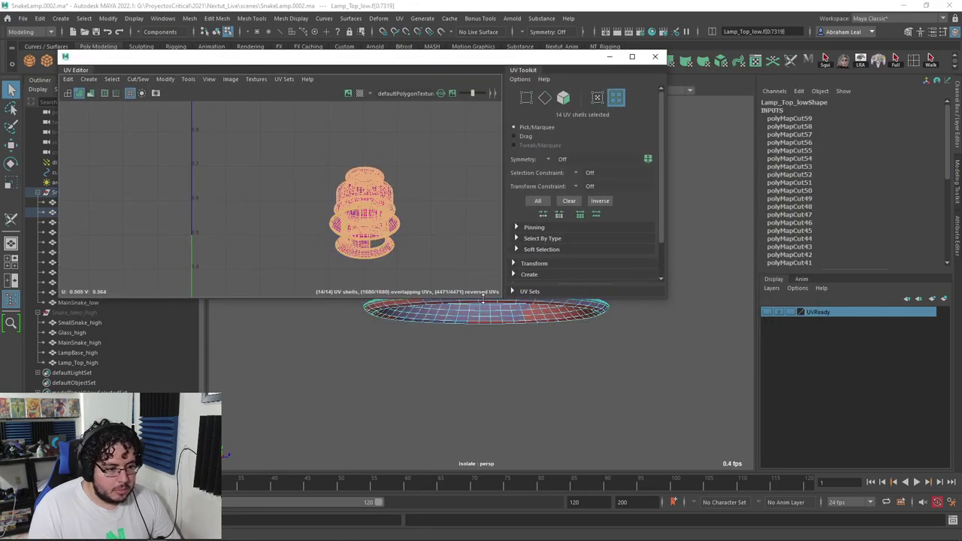
left_click_drag(483, 297, 511, 413)
middle_click_drag(347, 292, 300, 230, "alt")
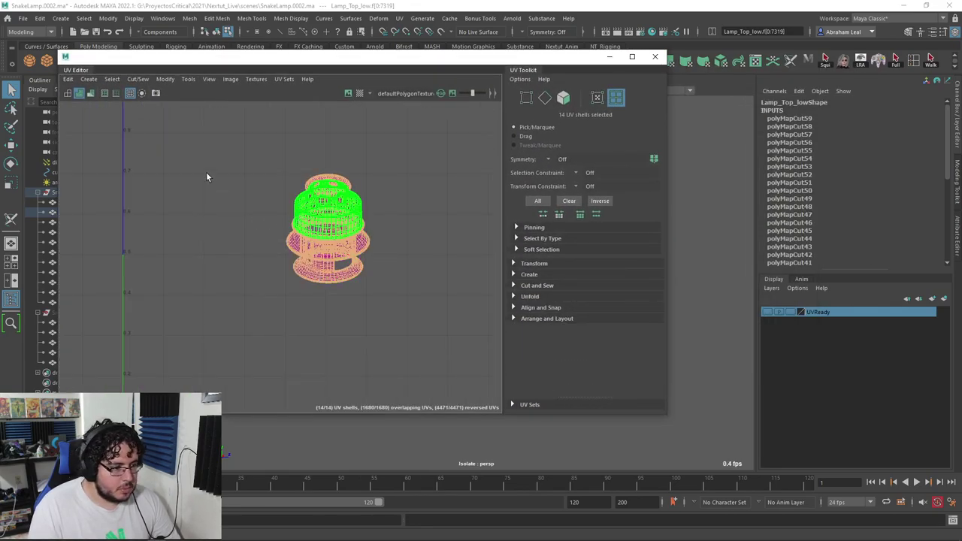
Step: Unfold all the selected UV shells of the lamp top and clear the selection
left_click(495, 361)
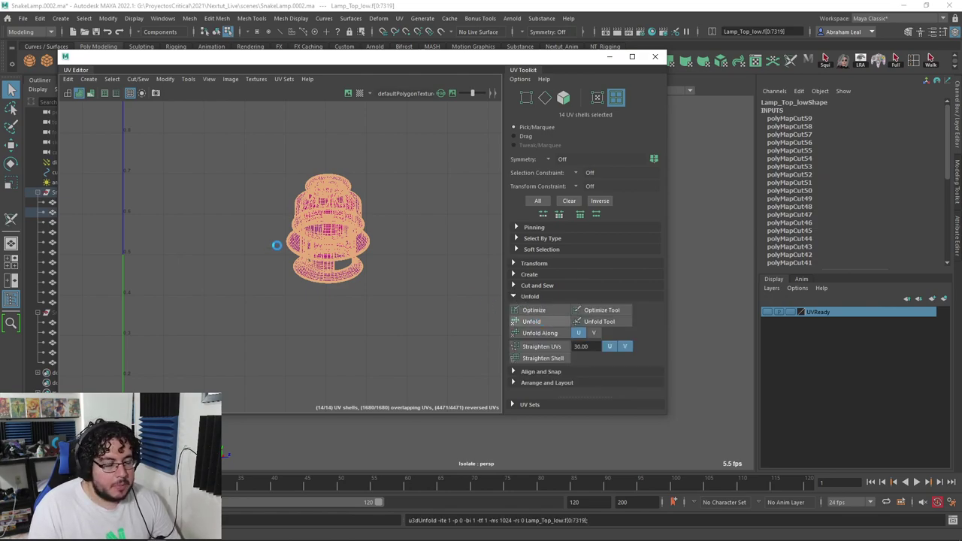
scroll(453, 266, "down", 3)
scroll(454, 267, "up", 5)
left_click(454, 267)
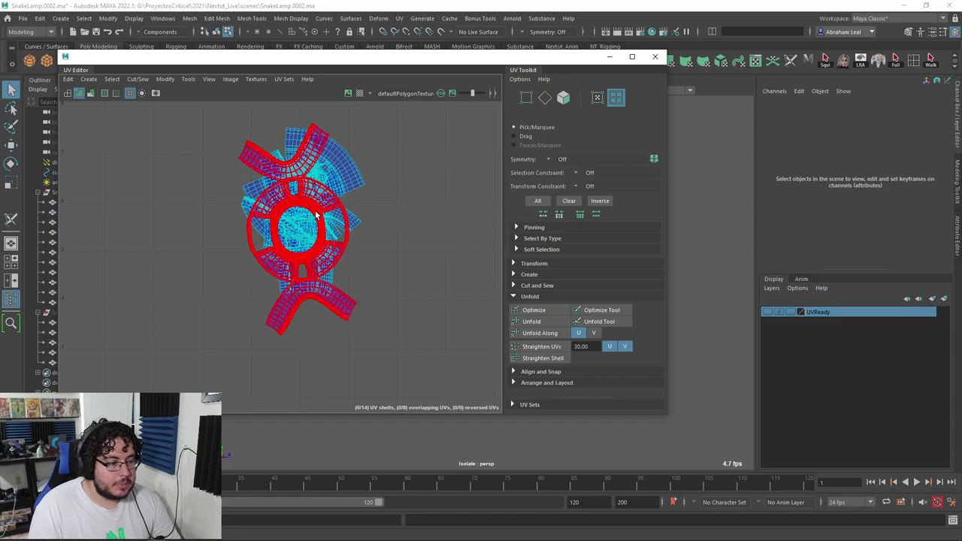
Step: Move the curved strips, the fan-shaped shell, the large ring and other overlapping UV shells apart into empty space
left_click(310, 222)
key("w")
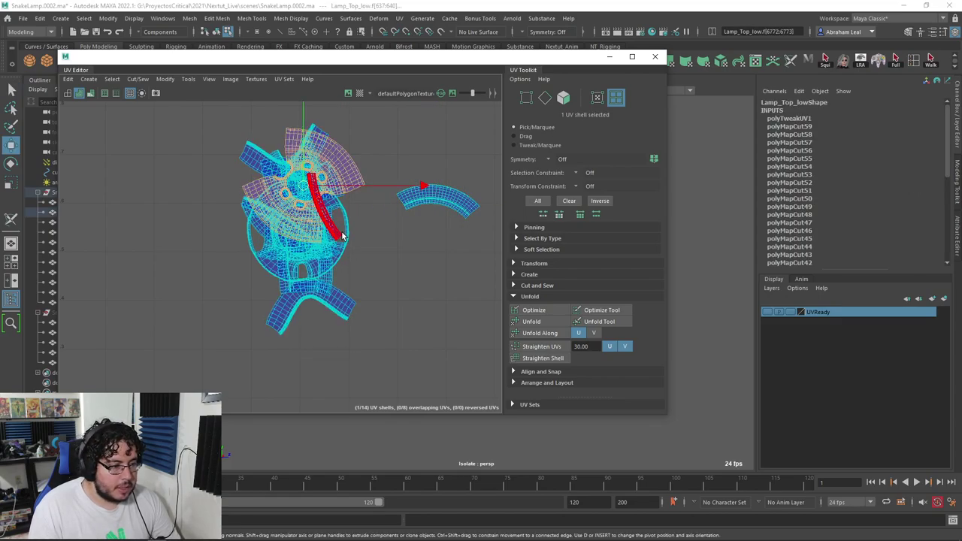
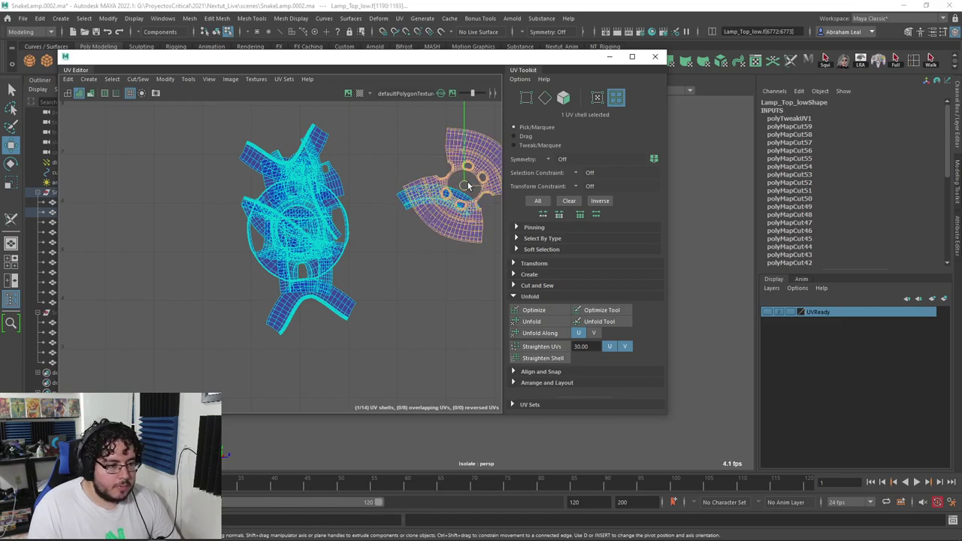
left_click(329, 206)
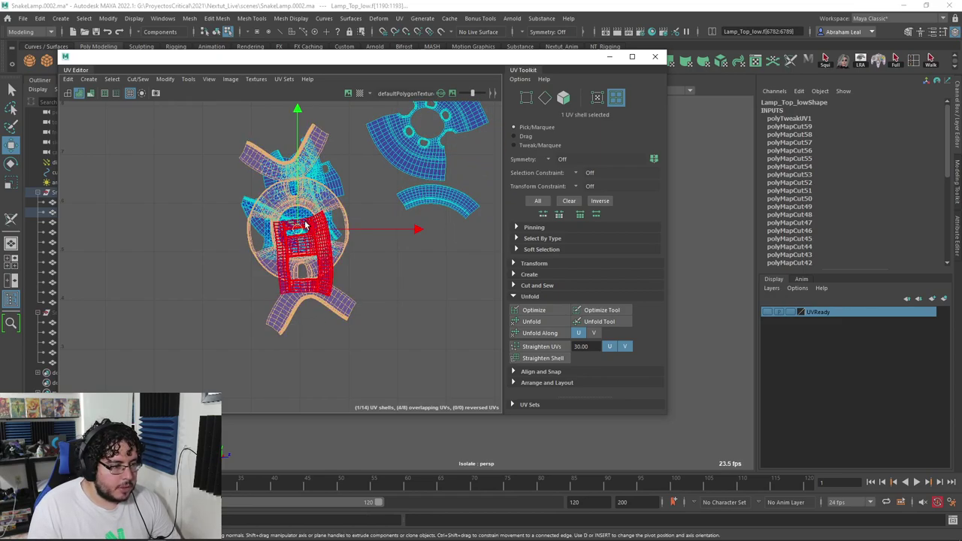
left_click_drag(299, 228, 480, 328)
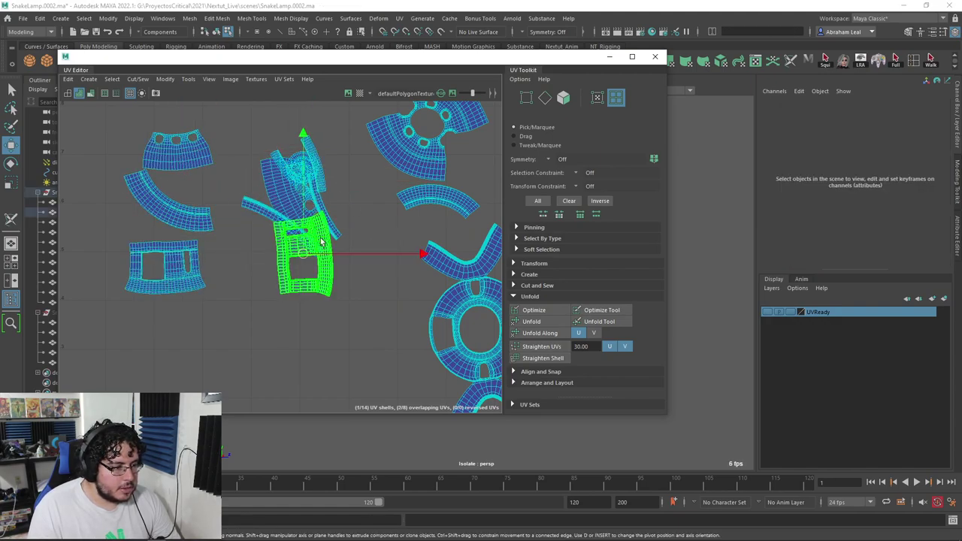
Step: Cut the fan-shaped shell in two across the narrow bridges on opposite sides of its central hole
middle_click_drag(376, 252, 303, 320, "alt")
right_click_drag(304, 320, 343, 283, "alt")
middle_click_drag(286, 173, 324, 258, "alt")
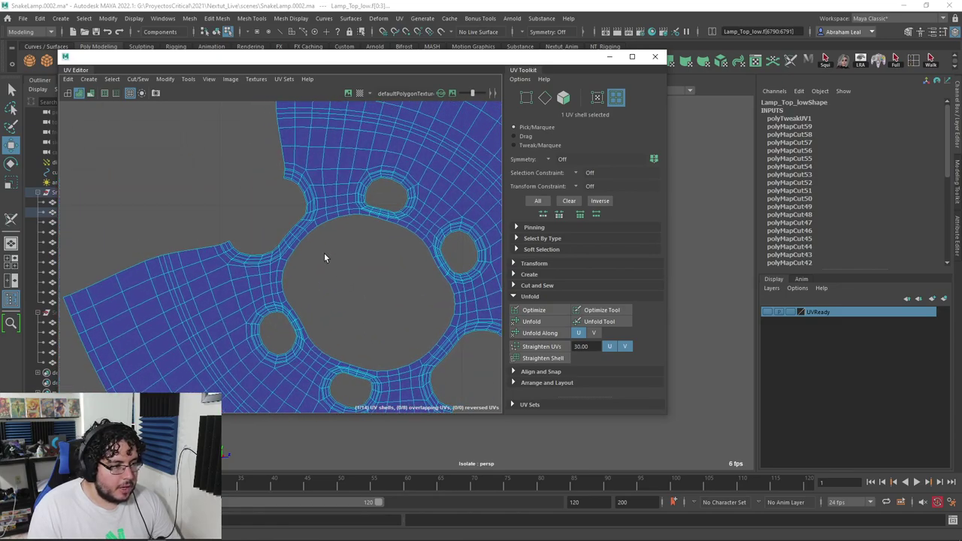
middle_click_drag(444, 293, 441, 243, "alt")
middle_click_drag(502, 274, 496, 262, "alt")
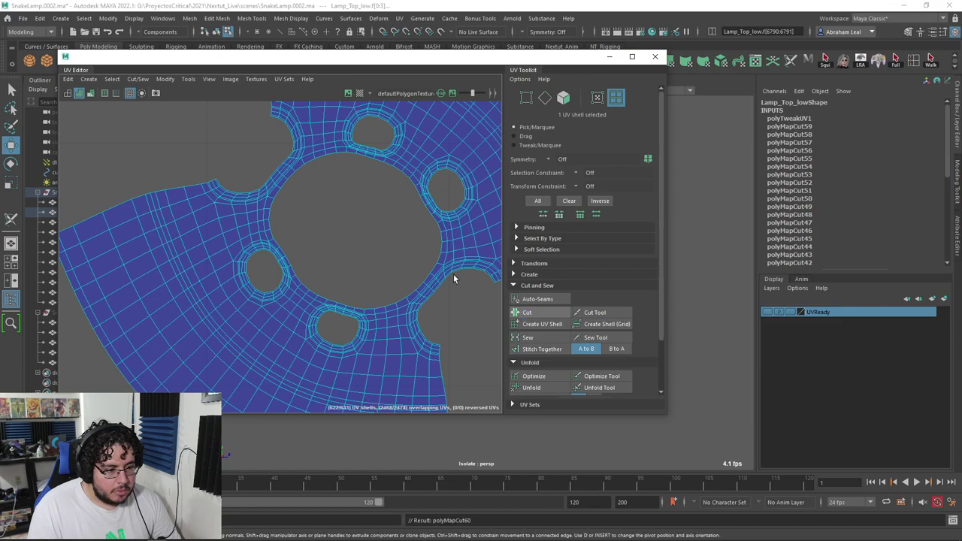
key("ctrl+z")
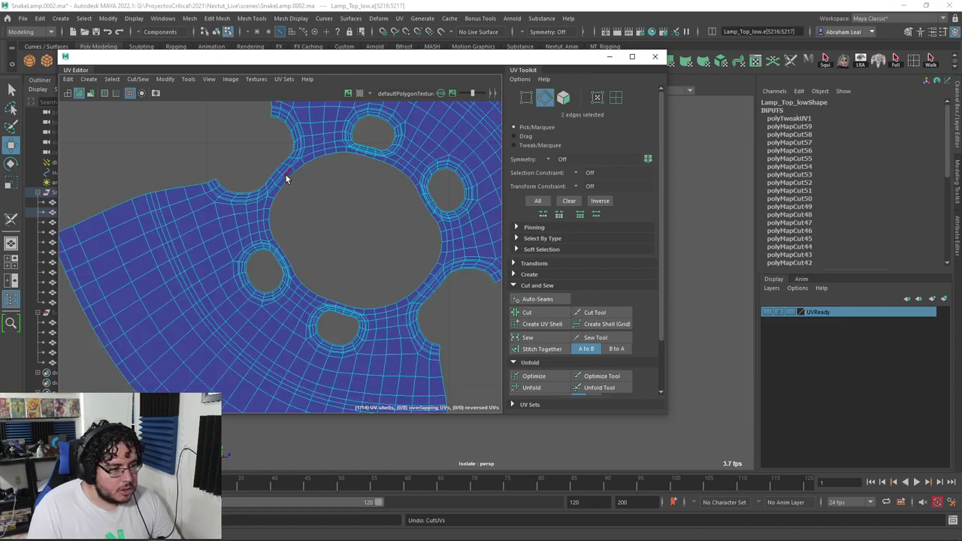
double_click(285, 180)
middle_click_drag(404, 268, 376, 229, "alt")
scroll(377, 231, "up", 1)
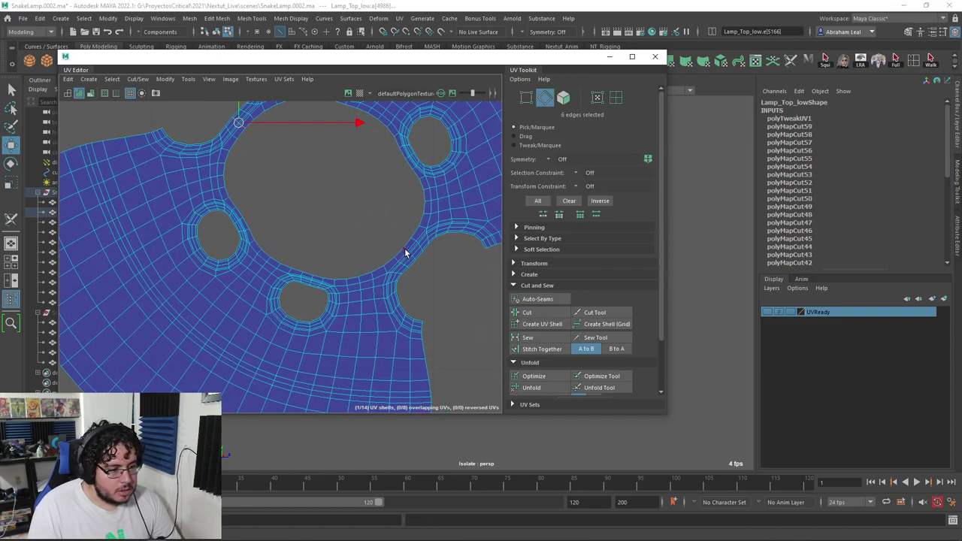
scroll(441, 273, "down", 5)
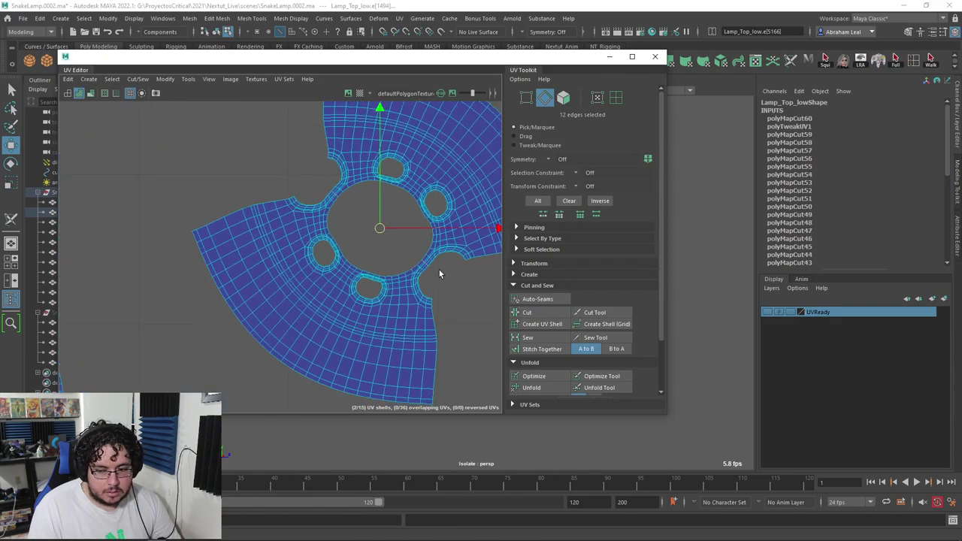
Step: Cut the upper curved strip off the large ring shell along their shared edges
middle_click_drag(428, 316, 299, 155, "alt")
middle_click_drag(364, 294, 378, 209, "alt")
scroll(378, 208, "up", 3)
scroll(369, 281, "up", 6)
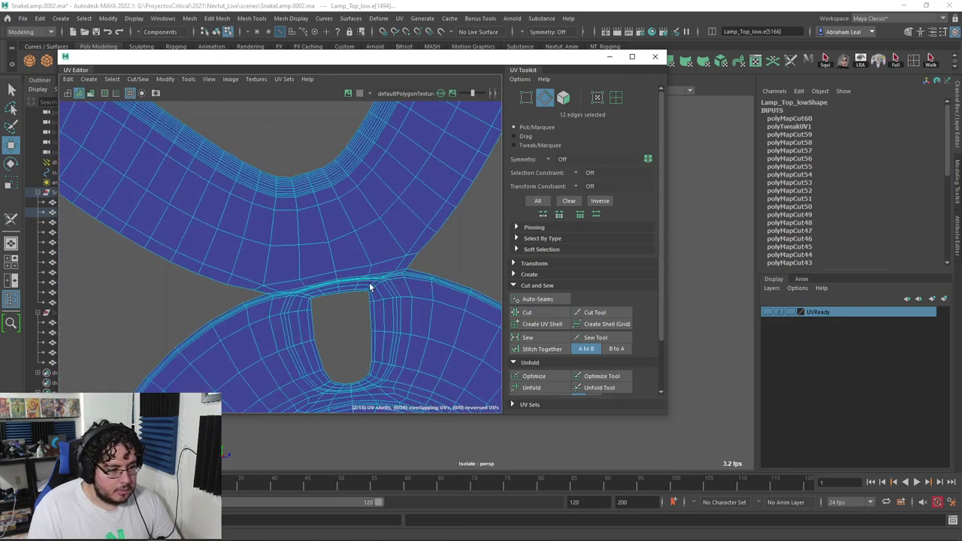
scroll(406, 286, "down", 2)
middle_click_drag(489, 289, 434, 290, "alt")
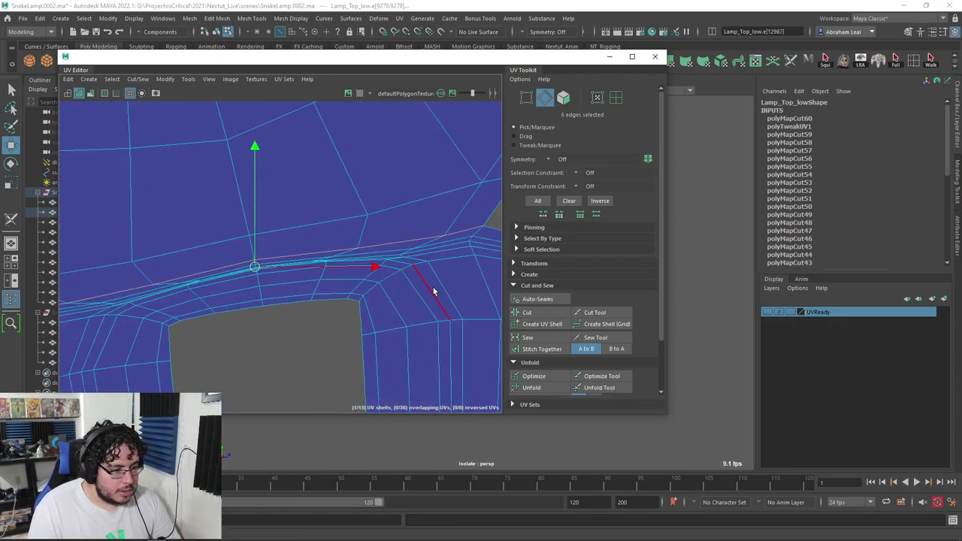
scroll(540, 309, "down", 2)
left_click(531, 256)
Step: Split the large ring shell into two halves by cutting across its inner and outer bands on both sides
scroll(339, 263, "down", 3)
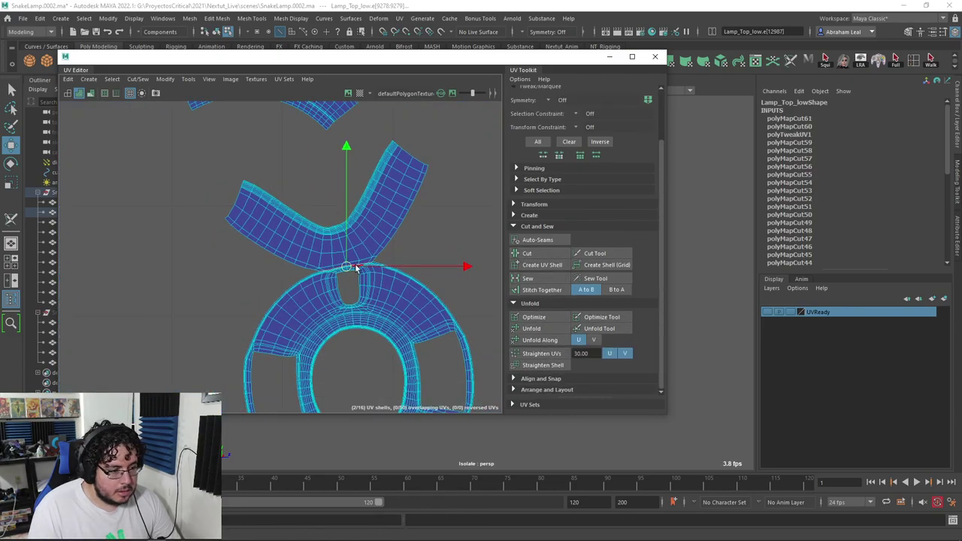
middle_click_drag(344, 339, 397, 248)
scroll(398, 247, "up", 3)
scroll(290, 294, "up", 5)
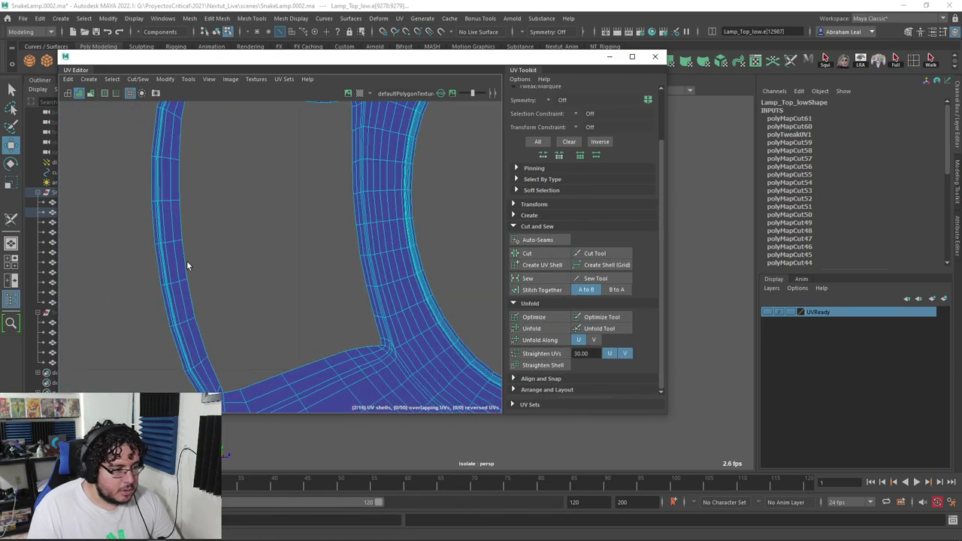
left_click(172, 241)
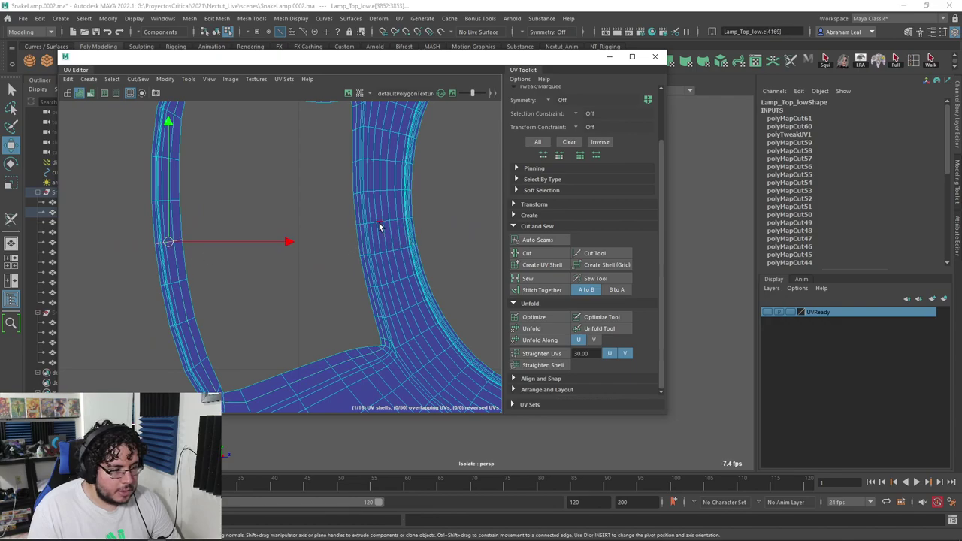
middle_click_drag(380, 226, 173, 256, "alt")
scroll(371, 293, "down", 3)
middle_click_drag(371, 285, 215, 271, "alt")
scroll(216, 272, "up", 3)
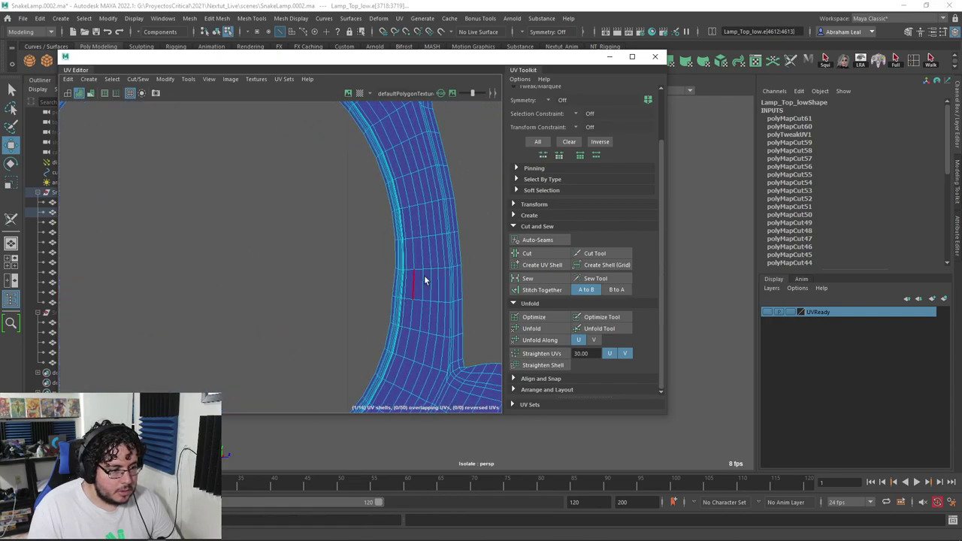
double_click(426, 238, "shift")
middle_click_drag(443, 264, 194, 319, "alt")
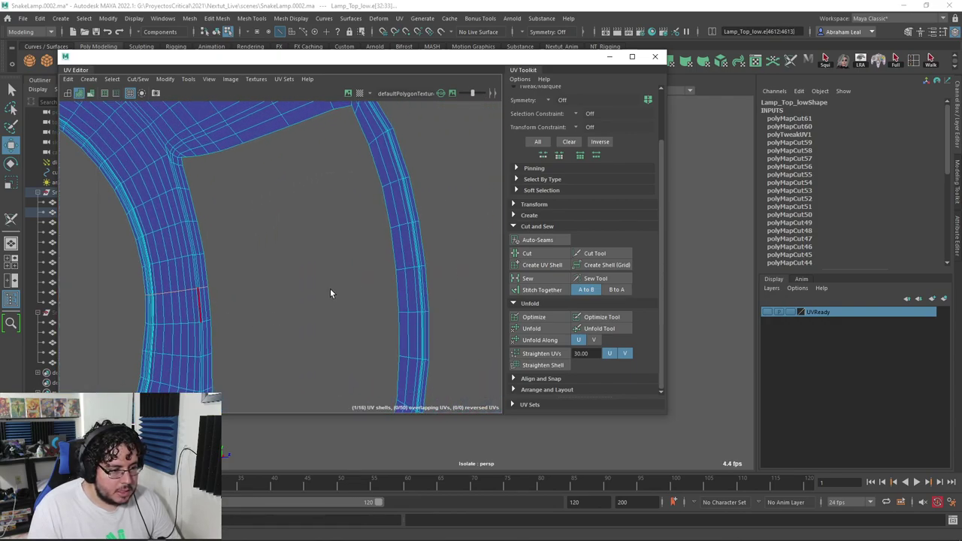
scroll(411, 270, "down", 5)
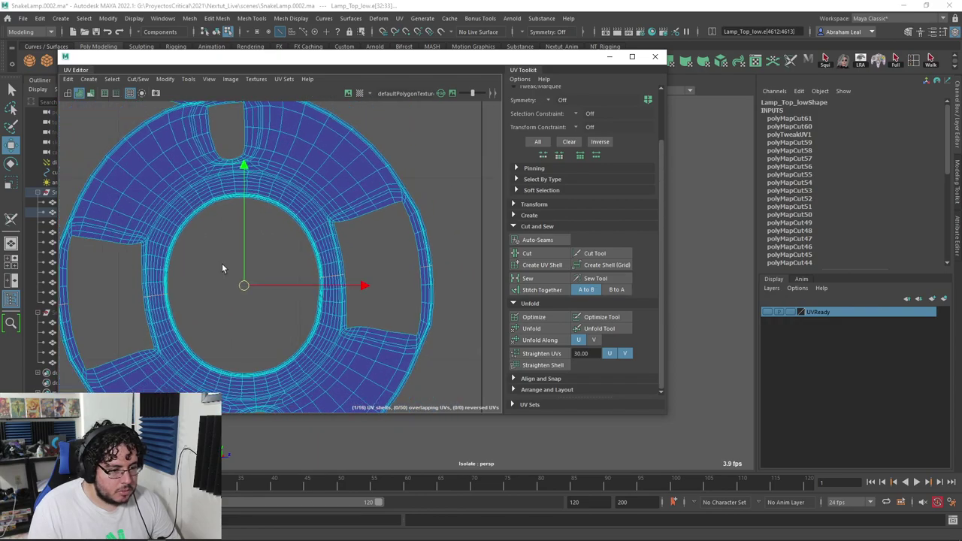
left_click(531, 258)
Step: Cut the lower curved strip off the ring shell along their shared edges
scroll(373, 276, "down", 5)
scroll(407, 337, "up", 8)
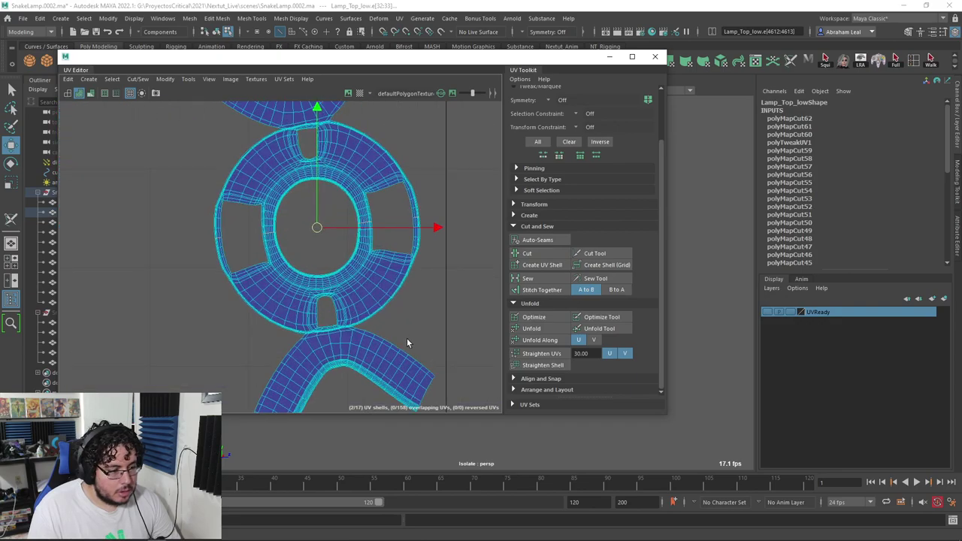
scroll(432, 263, "up", 3)
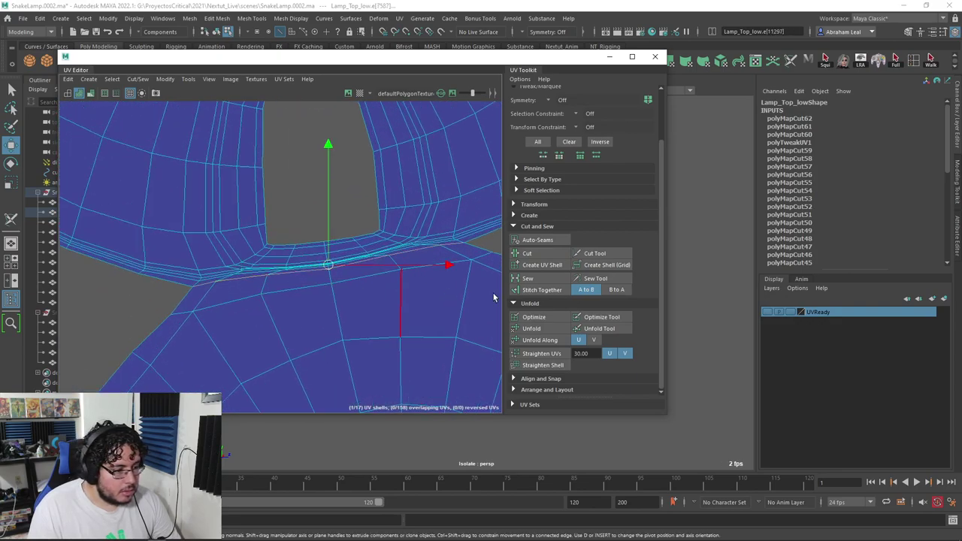
scroll(350, 261, "down", 8)
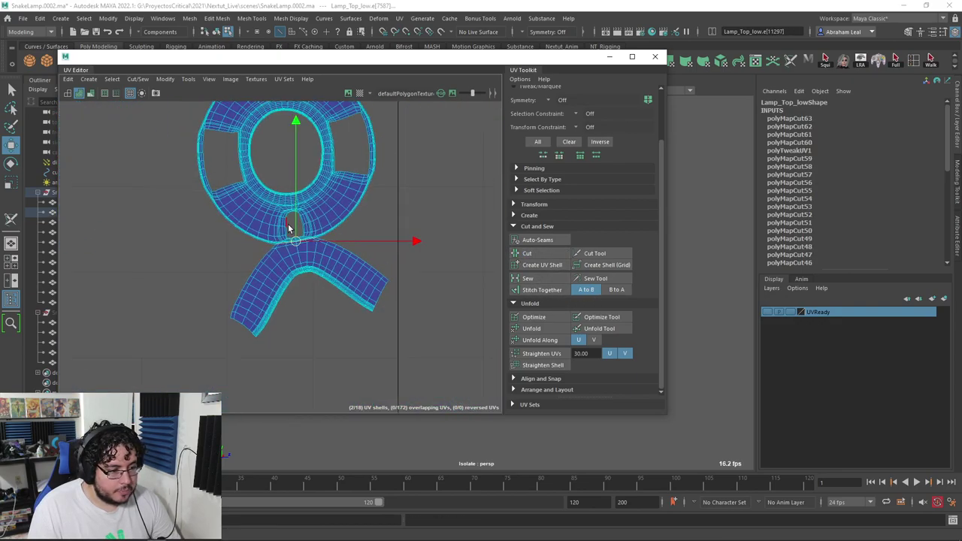
Step: Select all UV shells of the lamp top, unfold them again and leave the UV Editor
left_click_drag(163, 122, 444, 309)
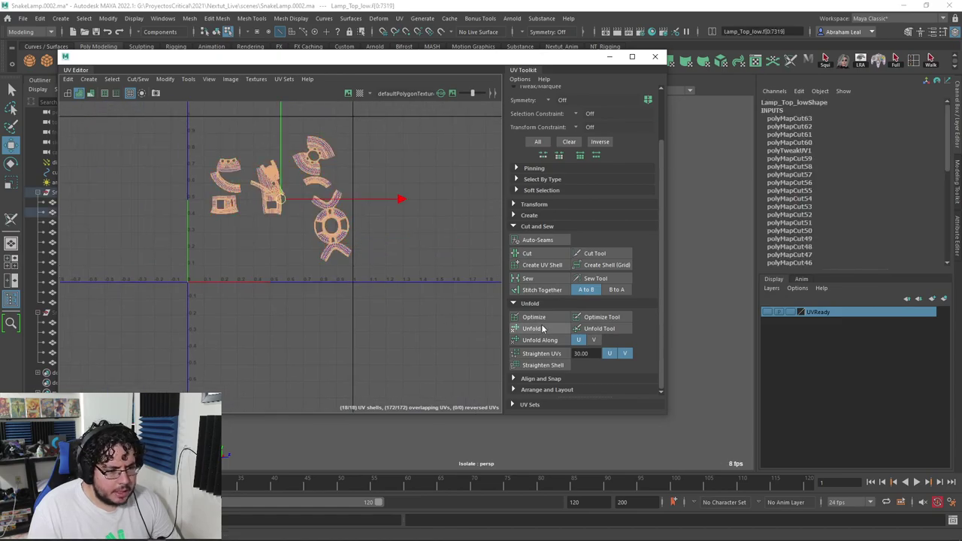
scroll(408, 223, "up", 10)
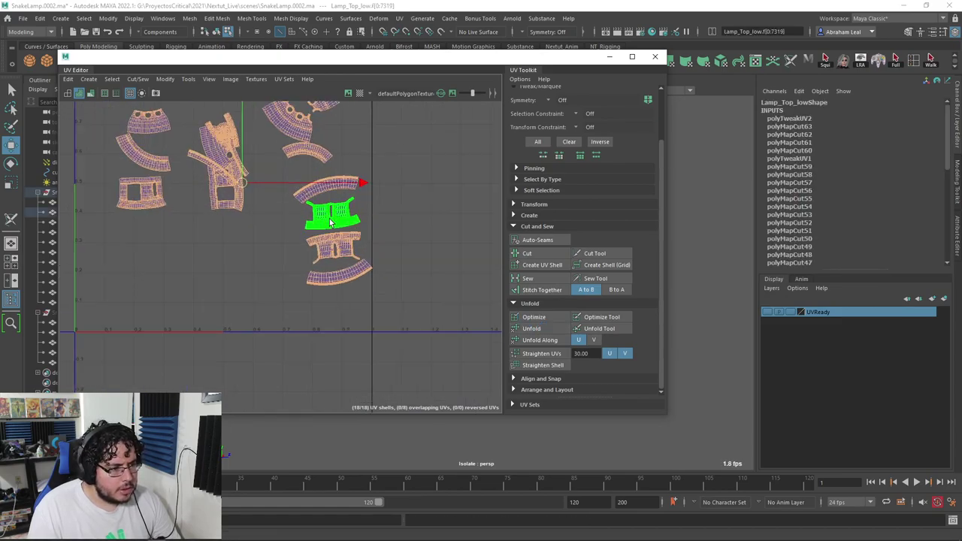
middle_click_drag(360, 203, 362, 186, "alt")
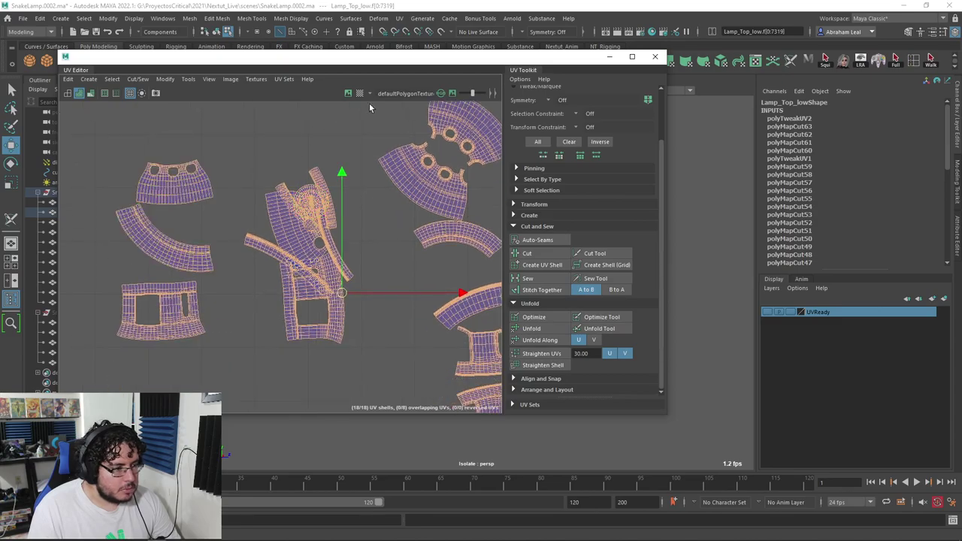
left_click(632, 57)
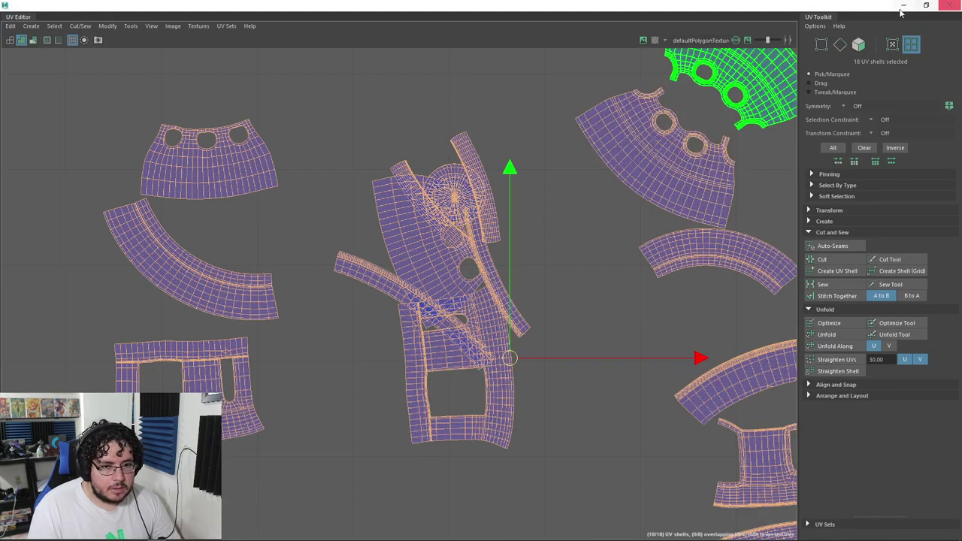
left_click(925, 6)
left_click(666, 68)
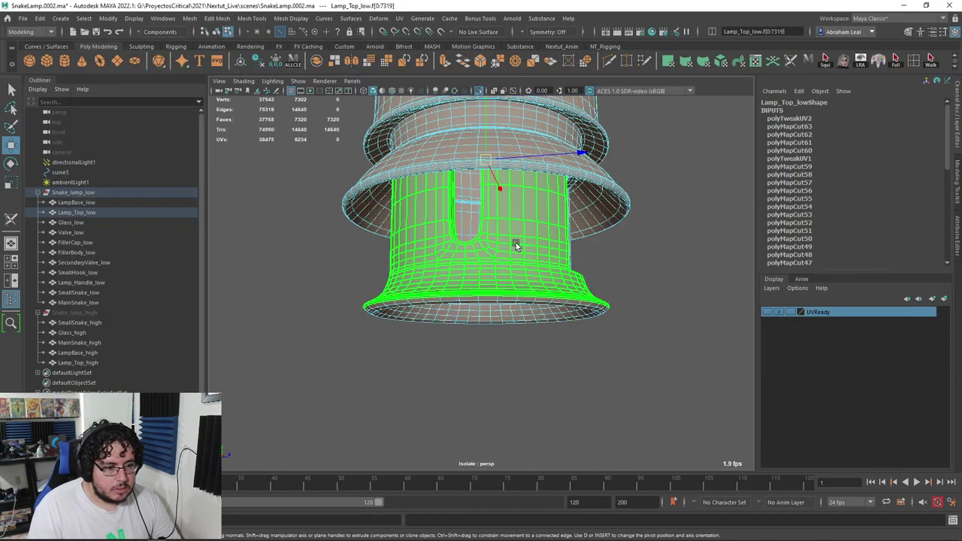
Step: Return the lamp top to object mode, end its isolation and add it to the UVReady layer
right_click_drag(517, 245, 547, 223)
left_click(547, 223)
left_click(478, 91)
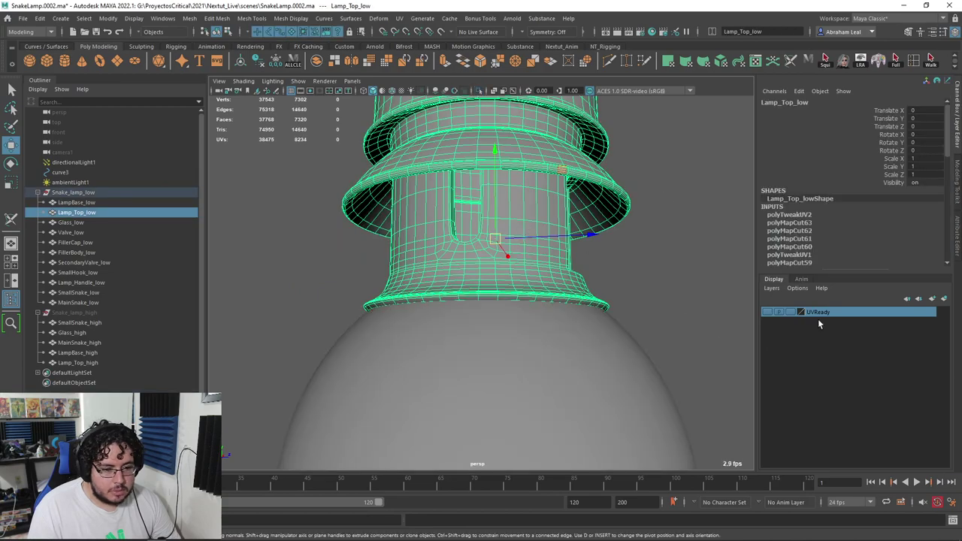
left_click(839, 334)
Step: Cut UV seams on SmallSnake_low around the neck and along the side of the head with the 3D Cut and Sew UV Tool
left_click_drag(615, 276, 559, 296, "alt")
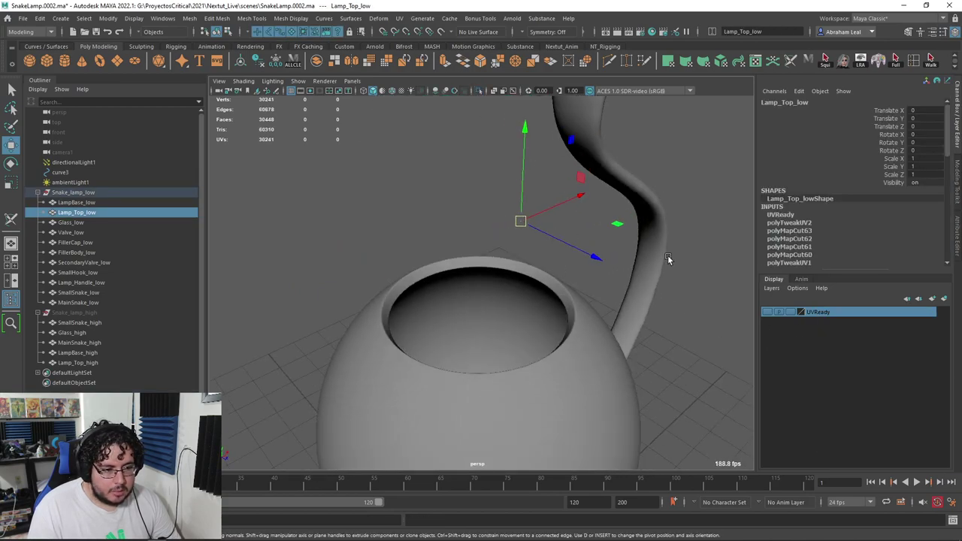
left_click_drag(667, 255, 519, 165, "alt")
middle_click_drag(604, 117, 482, 187, "alt")
left_click(482, 188)
left_click_drag(473, 263, 550, 336, "alt")
left_click(399, 18)
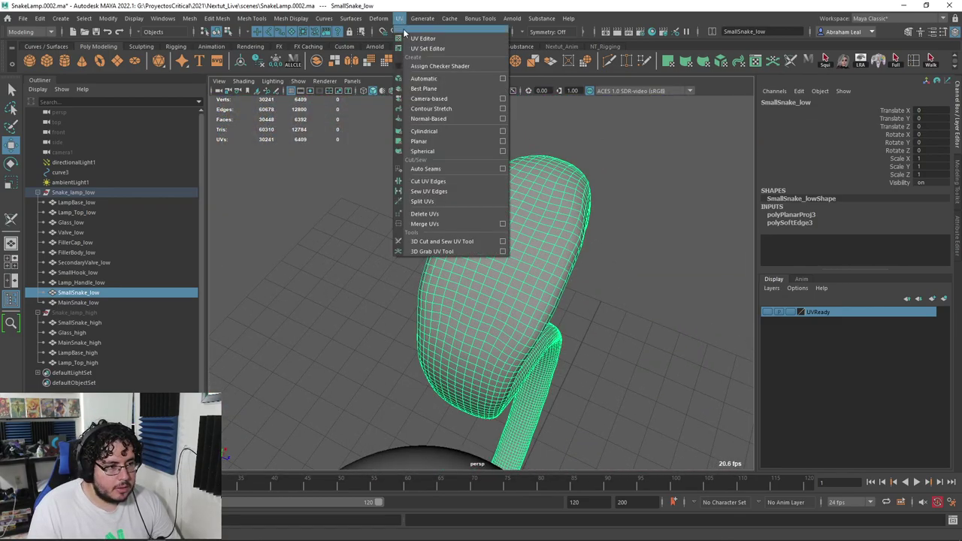
left_click(443, 241)
left_click_drag(450, 244, 418, 310, "alt")
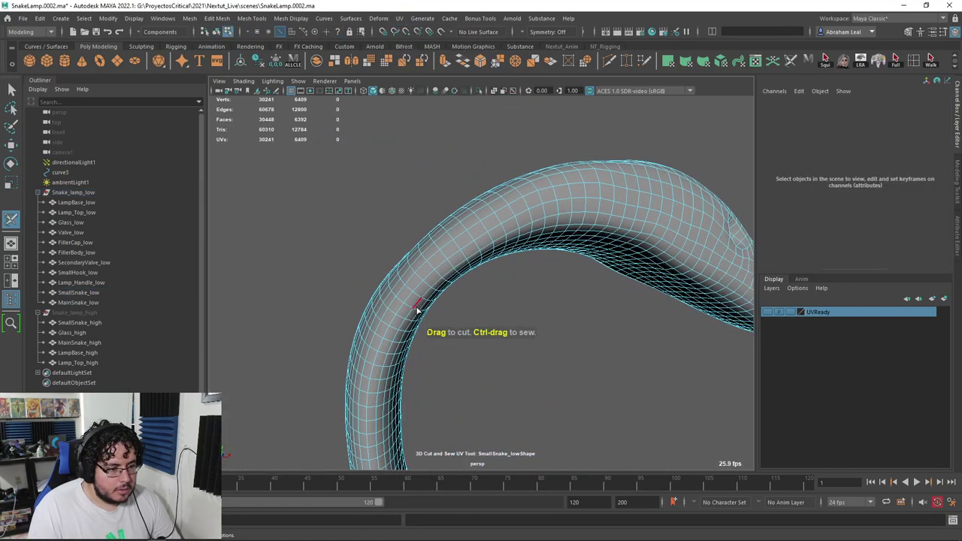
left_click_drag(389, 342, 540, 187, "alt")
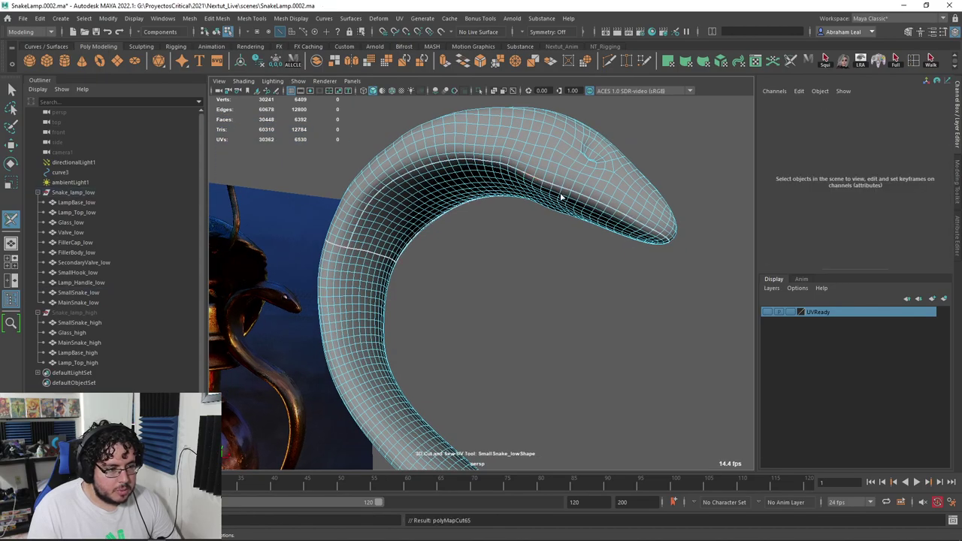
Step: Cut a lengthwise UV seam along the body of SmallSnake_low from the neck seam toward the tail
left_click_drag(561, 196, 534, 263, "alt")
right_click_drag(420, 273, 505, 319, "alt")
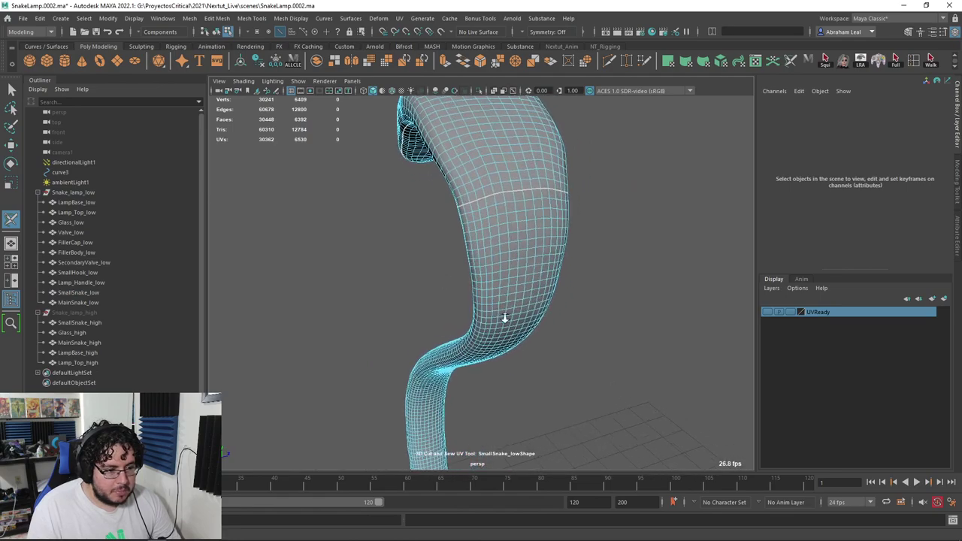
left_click_drag(505, 318, 510, 304, "alt")
middle_click_drag(443, 315, 481, 187, "alt")
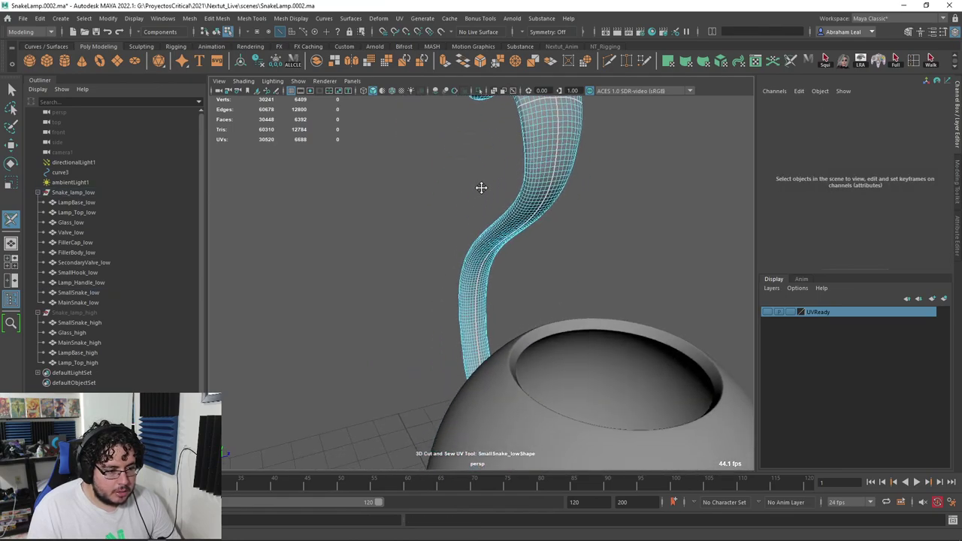
left_click_drag(481, 225, 505, 281, "alt")
right_click_drag(458, 282, 482, 296, "alt")
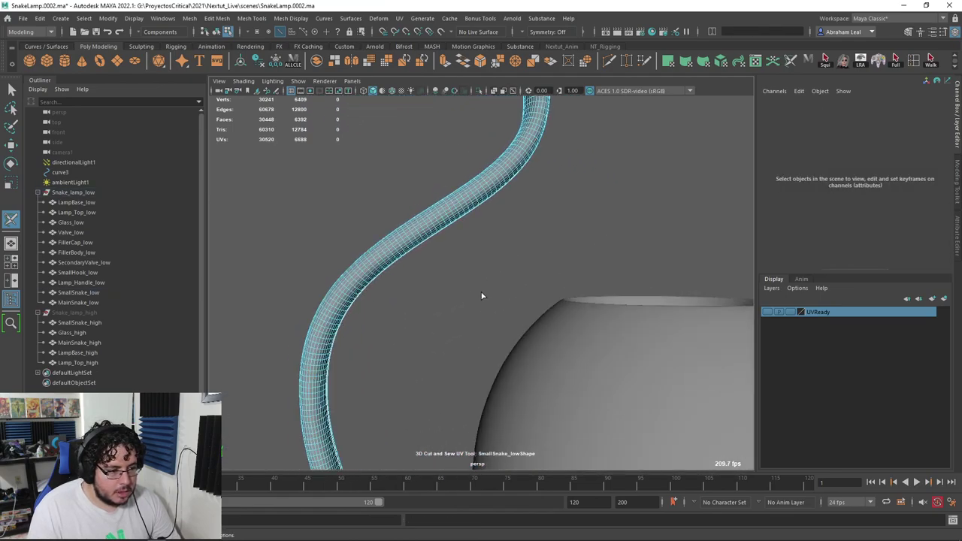
left_click(404, 241)
key("ctrl+z")
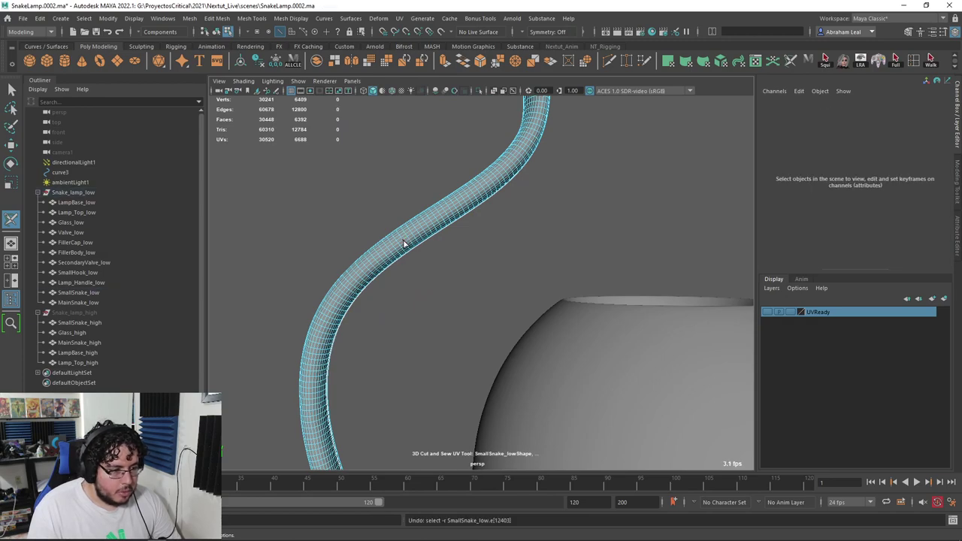
left_click_drag(403, 244, 455, 190, "alt")
left_click(438, 307)
key("ctrl+z")
double_click(528, 336)
Step: Return SmallSnake_low to object mode and add it to the UVReady layer
key("q")
left_click(404, 232)
scroll(405, 231, "down", 5)
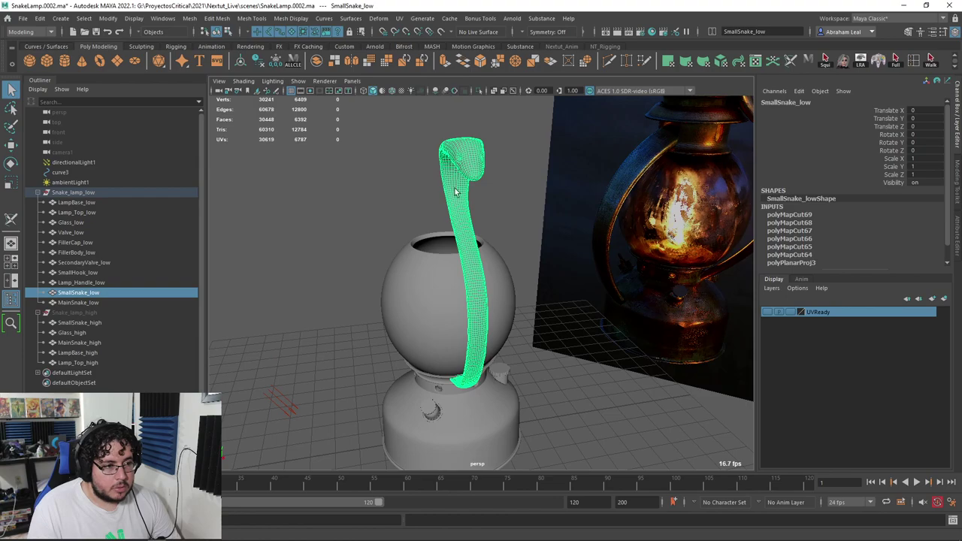
left_click(847, 333)
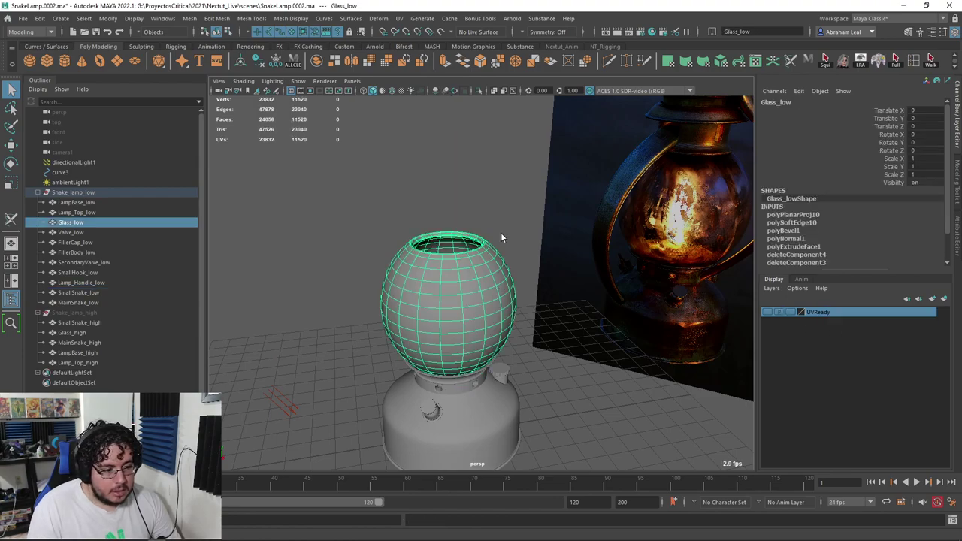
Step: Isolate Glass_low and cut UV loops around its upper and lower openings with the 3D Cut and Sew UV Tool
left_click(481, 91)
scroll(481, 217, "up", 4)
left_click_drag(481, 217, 451, 243, "alt")
scroll(391, 275, "up", 4)
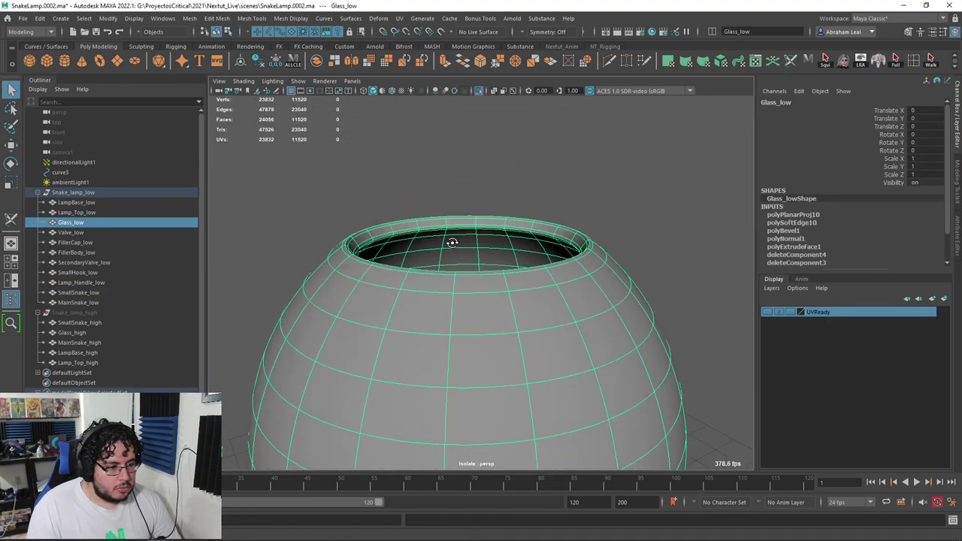
left_click(401, 18)
left_click(434, 241)
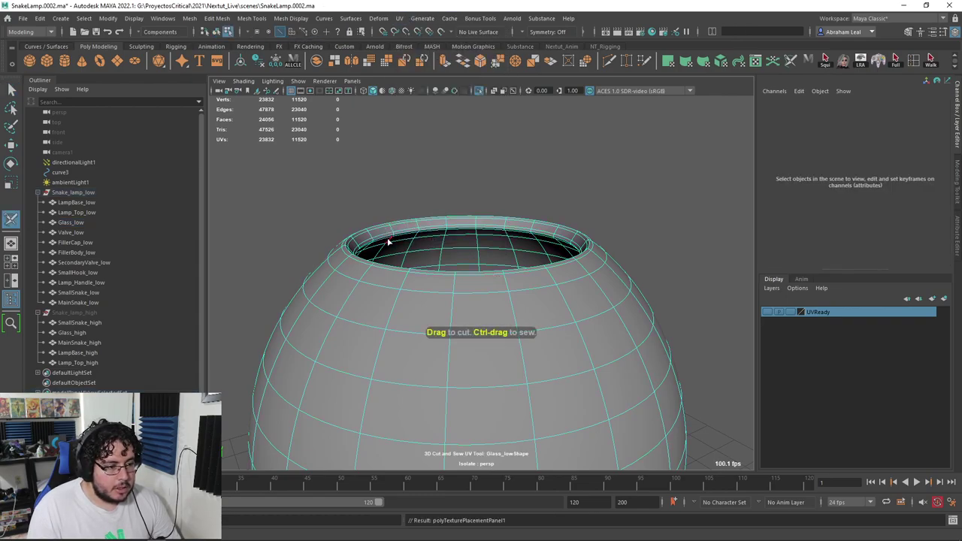
double_click(384, 240)
left_click_drag(389, 301, 421, 188, "alt")
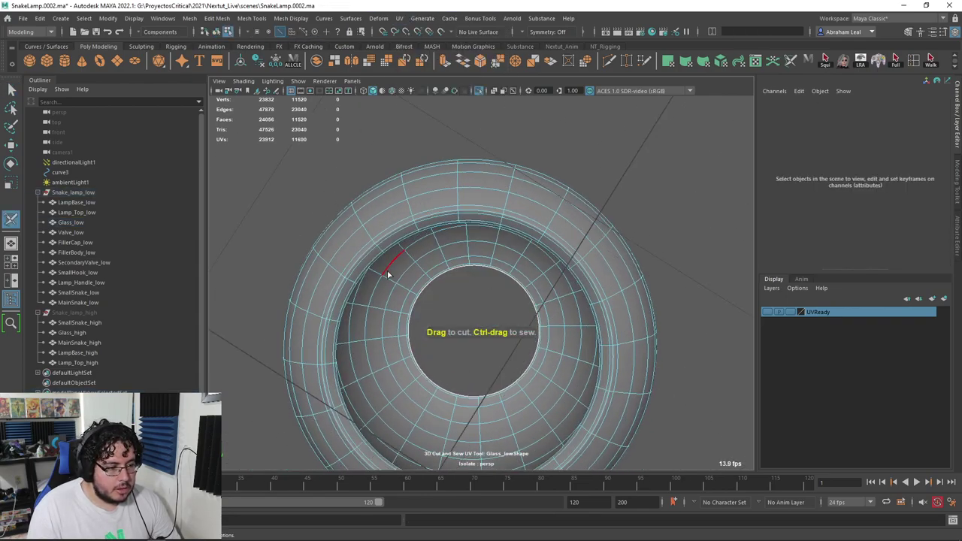
double_click(372, 266)
Step: Cut vertical UV seams through the walls of the glass between its upper and lower openings
left_click_drag(372, 266, 469, 275, "alt")
double_click(441, 248)
middle_click_drag(470, 276, 563, 320, "alt")
mouse_move(596, 305)
left_mouse_down("alt")
mouse_move(629, 326)
mouse_move(594, 300)
left_mouse_up("alt")
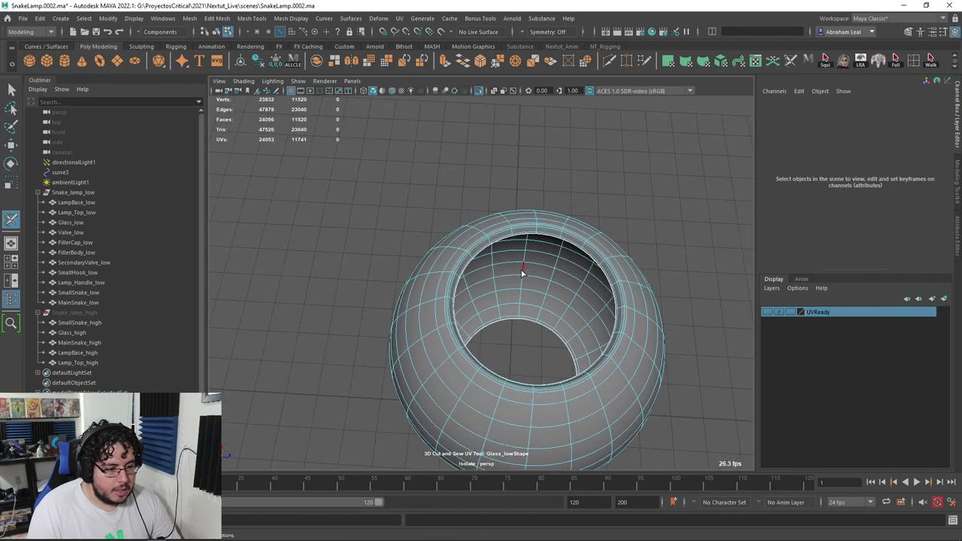
left_click_drag(522, 273, 590, 362, "alt")
double_click(516, 342)
Step: Return Glass_low to object mode, add it to the UVReady layer and end its isolation
mouse_move(481, 325)
left_mouse_down("alt")
mouse_move(476, 347)
mouse_move(481, 328)
left_mouse_up("alt")
right_click_drag(481, 328, 631, 229)
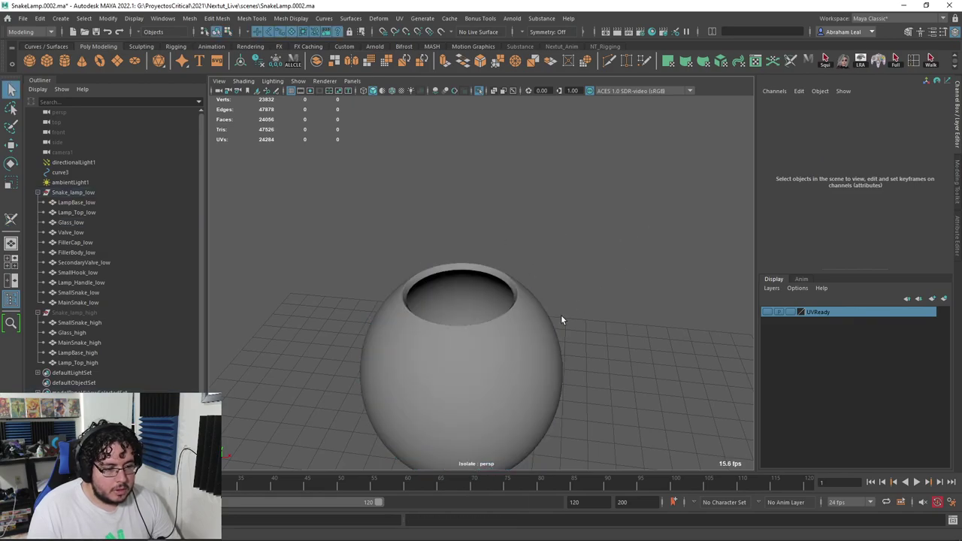
left_click_drag(598, 303, 526, 330)
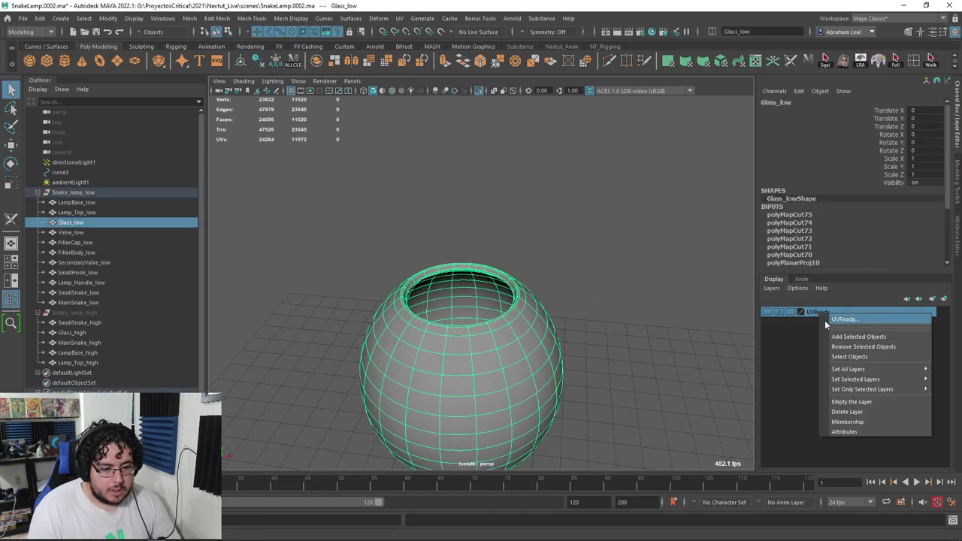
left_click(853, 336)
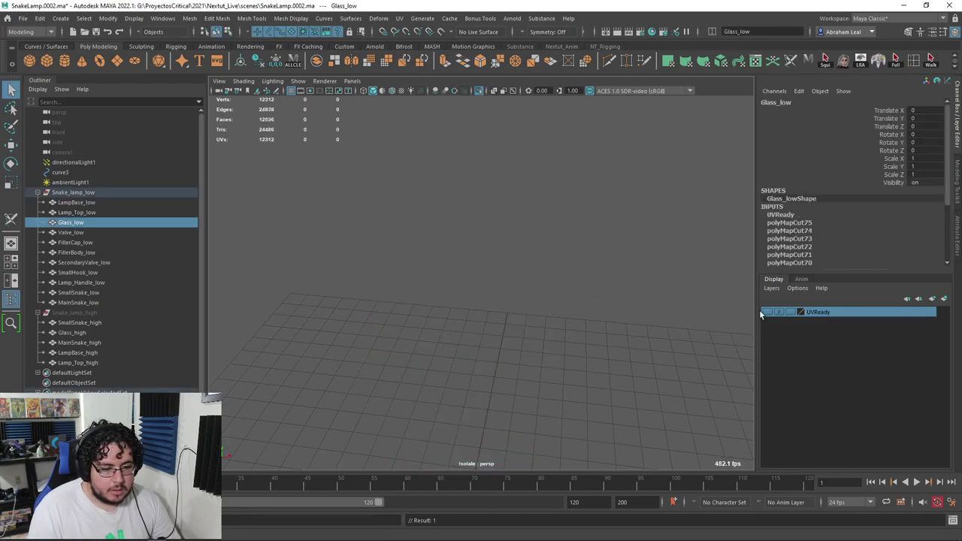
left_click(478, 92)
Step: Isolate LampBase_low and cut a UV loop around the circular floor inside its neck with the 3D Cut and Sew UV Tool
scroll(491, 220, "down", 3)
scroll(476, 370, "up", 5)
left_click(468, 383)
key("f")
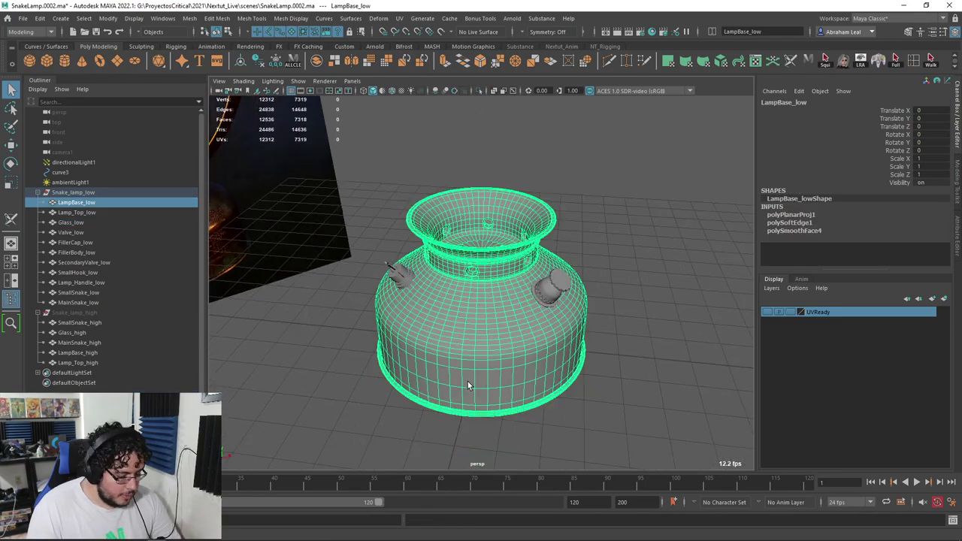
left_click(480, 91)
scroll(496, 208, "up", 5)
left_click_drag(496, 209, 434, 224, "alt")
scroll(434, 224, "up", 4)
middle_click_drag(434, 223, 463, 293, "alt")
left_click_drag(463, 293, 468, 277, "alt")
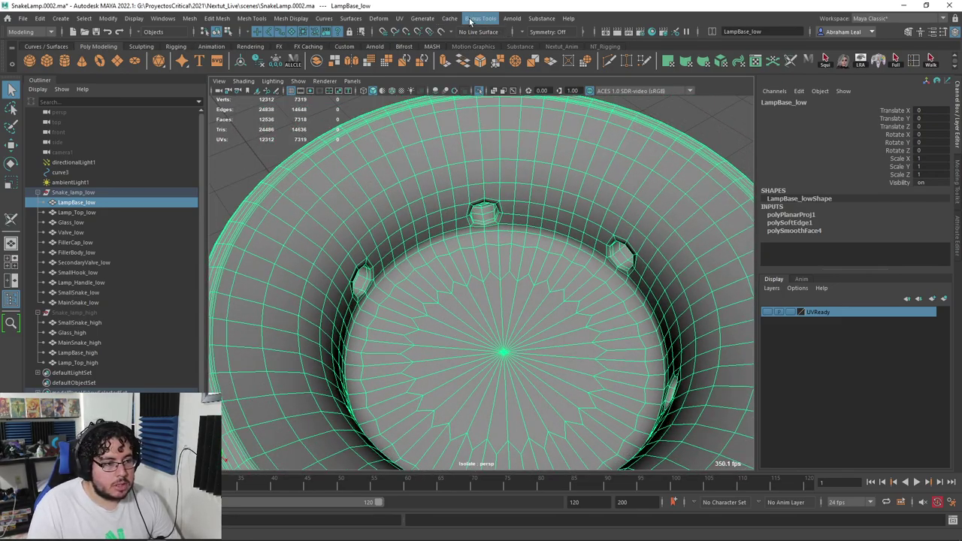
left_click(423, 18)
left_click(430, 241)
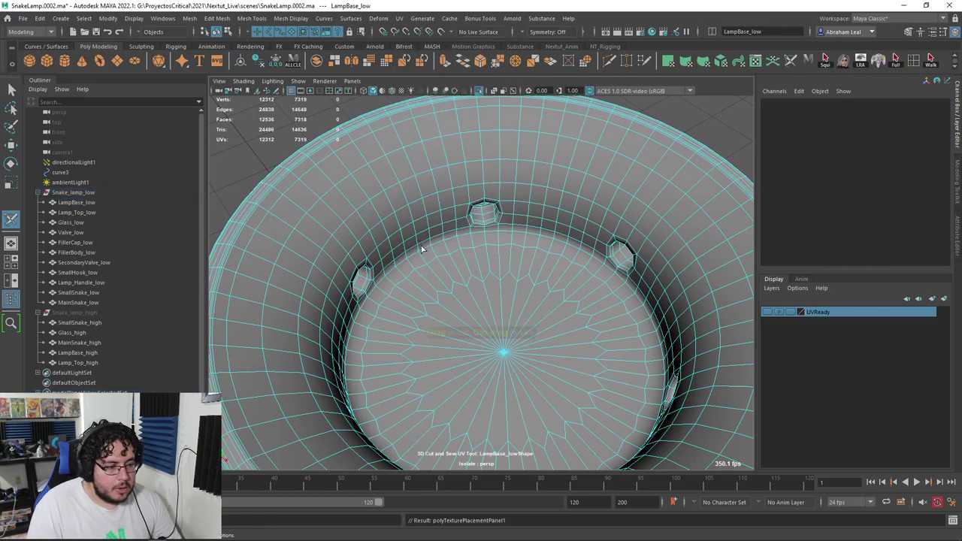
double_click(401, 263)
Step: Cut a UV loop around the circular disc on the underside of the lamp base
scroll(454, 269, "down", 4)
left_click_drag(483, 272, 492, 174, "alt")
scroll(492, 174, "up", 3)
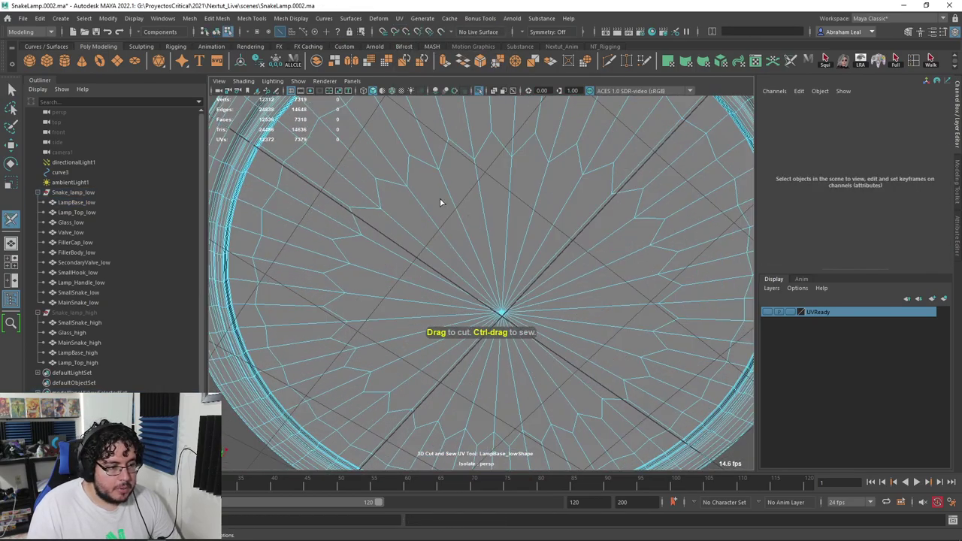
scroll(386, 233, "down", 3)
left_click_drag(386, 232, 462, 253, "alt")
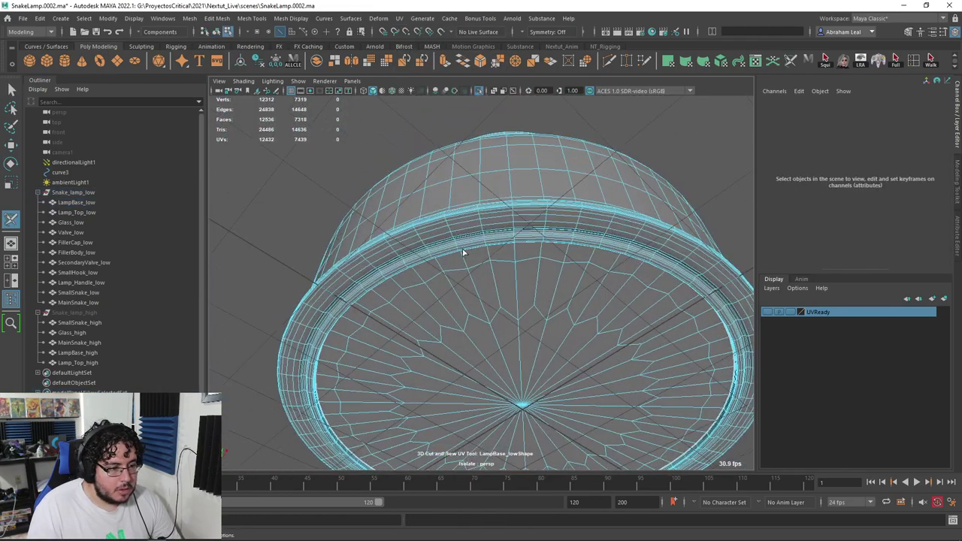
scroll(549, 298, "up", 5)
scroll(410, 255, "down", 5)
Step: Cut a UV loop where the lamp base's neck meets the rounded body
left_click_drag(348, 211, 388, 288, "alt")
scroll(380, 247, "down", 4)
scroll(447, 279, "up", 5)
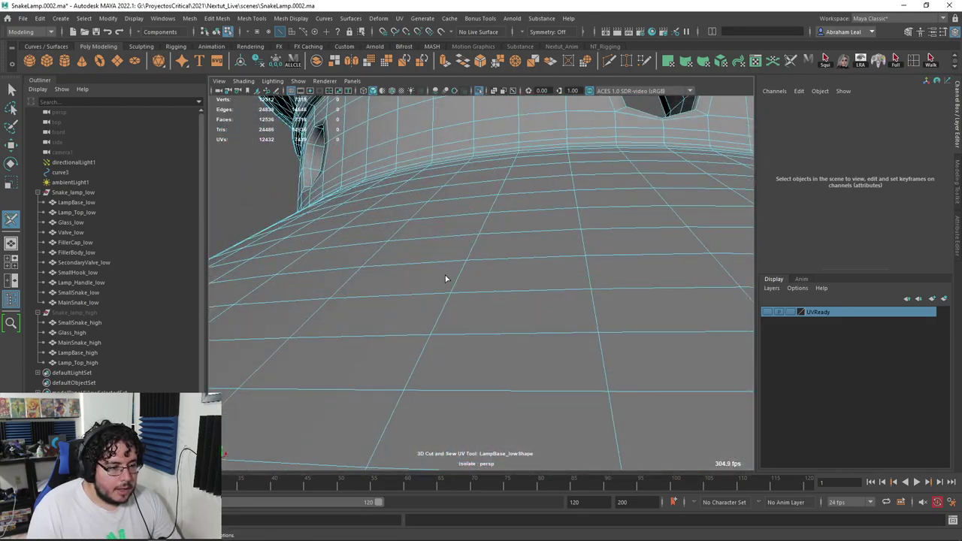
left_click_drag(447, 279, 415, 354, "alt")
double_click(399, 303)
Step: Cut a UV loop along the flared upper rim of the lamp base
scroll(399, 303, "down", 5)
scroll(351, 337, "up", 3)
scroll(322, 277, "up", 3)
middle_click_drag(322, 276, 514, 320, "alt")
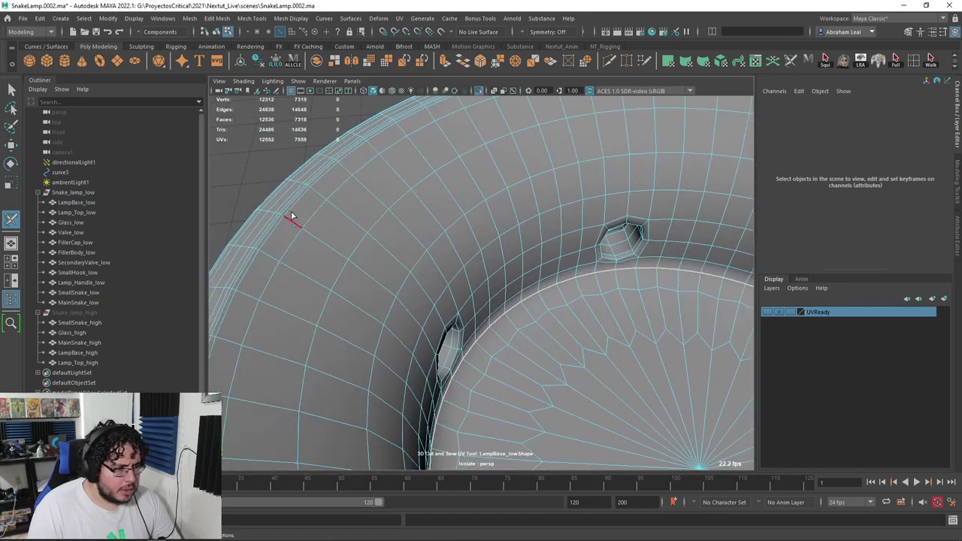
double_click(282, 198)
Step: Cut a vertical UV seam from the neck through the large round opening and down the lamp base's body
scroll(294, 206, "down", 3)
left_click_drag(294, 205, 529, 339, "alt")
scroll(522, 230, "down", 8)
scroll(529, 339, "up", 5)
middle_click_drag(528, 339, 502, 229, "alt")
scroll(502, 229, "up", 4)
left_click_drag(503, 228, 474, 265, "alt")
scroll(504, 251, "up", 3)
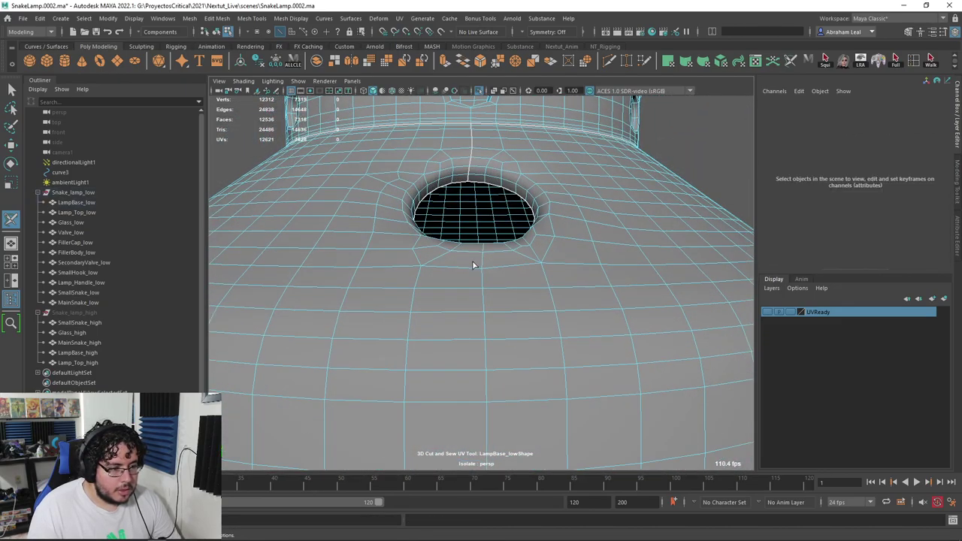
double_click(482, 282)
Step: Cut another vertical UV seam down the lamp base's body from the neck, below a small vent hole
scroll(488, 289, "down", 6)
left_click_drag(509, 307, 730, 243, "alt")
left_click_drag(537, 230, 520, 241, "alt")
scroll(543, 191, "down", 5)
scroll(520, 241, "up", 3)
double_click(514, 326)
middle_click_drag(520, 210, 498, 296, "alt")
scroll(498, 296, "up", 6)
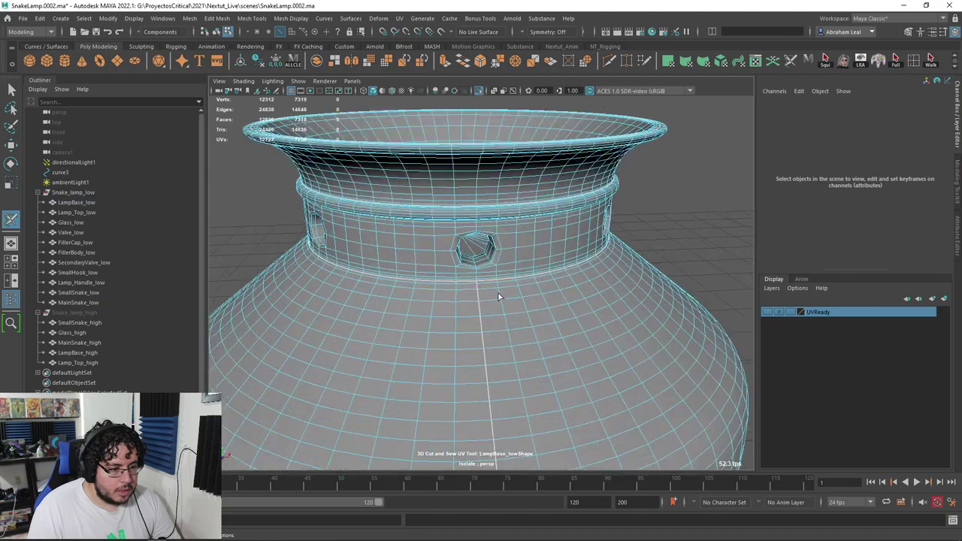
Step: Cut a UV loop along the raised collar ring beneath the lamp base's flared lip
left_click_drag(498, 296, 497, 263, "alt")
middle_click_drag(497, 263, 492, 350, "alt")
scroll(493, 350, "up", 3)
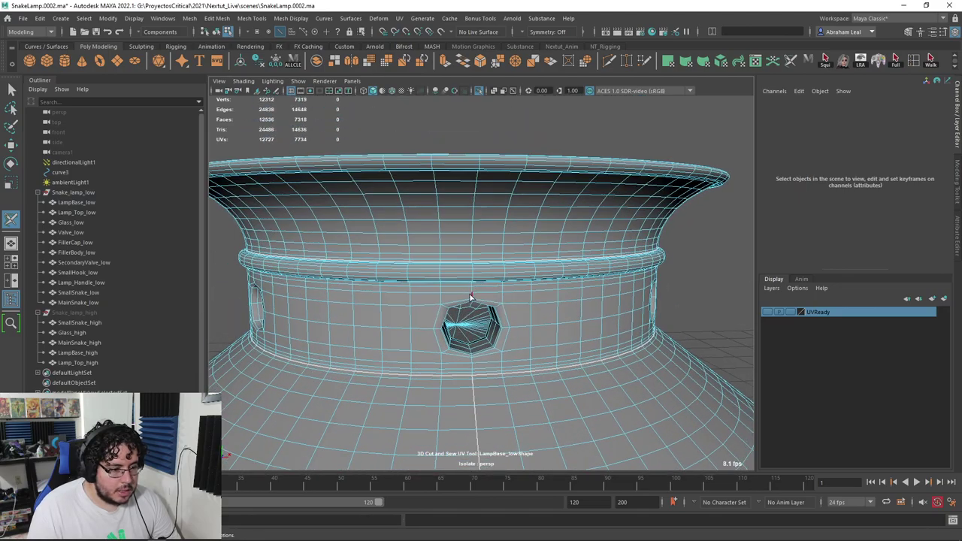
scroll(478, 306, "down", 5)
left_click_drag(477, 307, 420, 353, "alt")
middle_click_drag(420, 331, 582, 416, "alt")
scroll(582, 416, "up", 5)
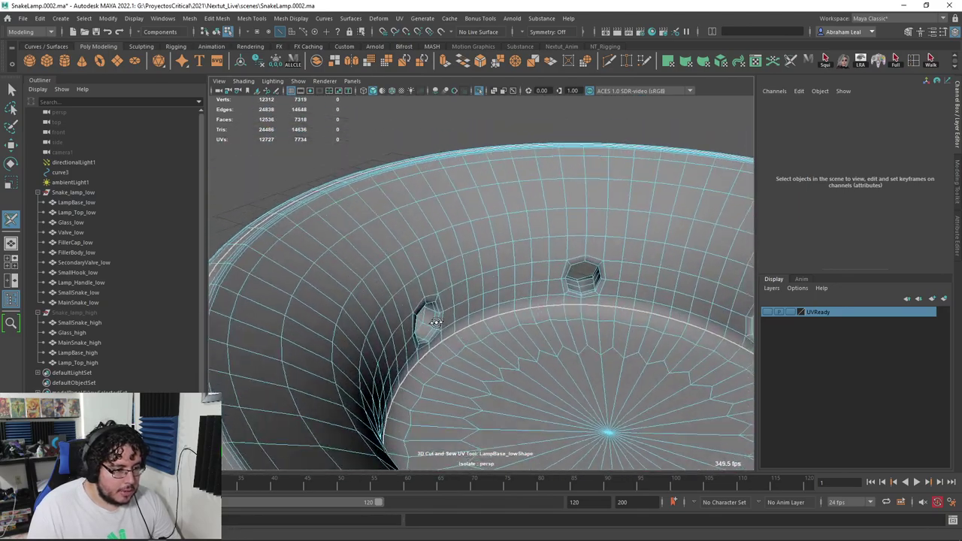
middle_click_drag(621, 330, 568, 367, "alt")
scroll(568, 366, "up", 4)
left_click_drag(567, 367, 492, 304, "alt")
double_click(496, 260)
Step: Cut a short vertical UV seam across the collar ring above a vent hole
scroll(496, 260, "down", 5)
left_click_drag(496, 260, 530, 296, "alt")
left_click(409, 274)
left_click(421, 236)
left_click(434, 239)
scroll(526, 282, "up", 6)
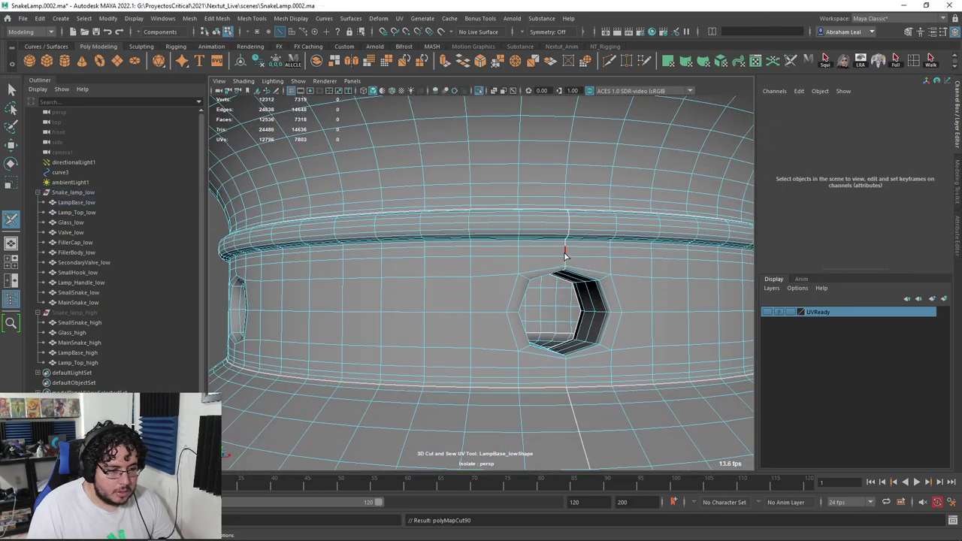
Step: Cut the inner edges of the neck's vent holes and connect the holes to the surrounding vertical seams
left_click_drag(563, 347, 496, 429, "alt")
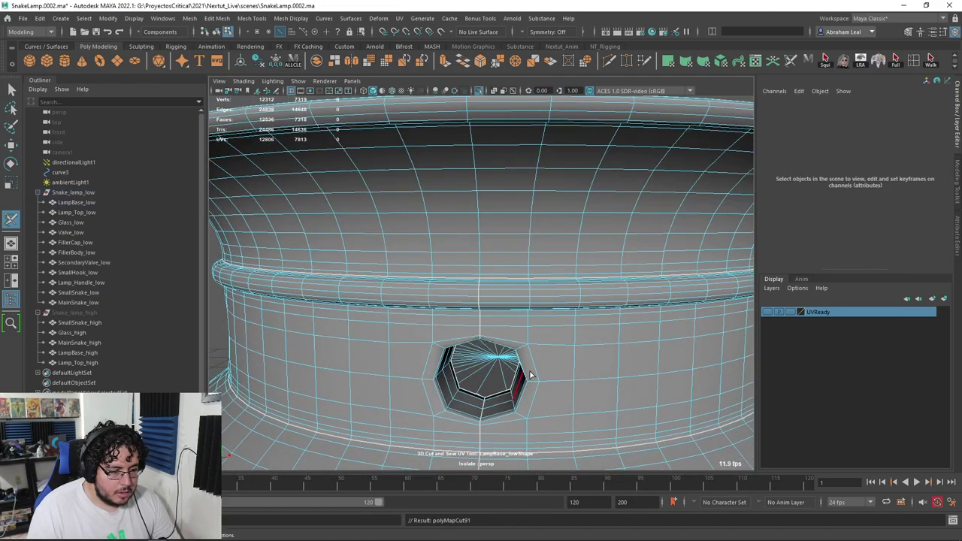
scroll(530, 374, "down", 4)
left_click_drag(505, 264, 375, 212, "alt")
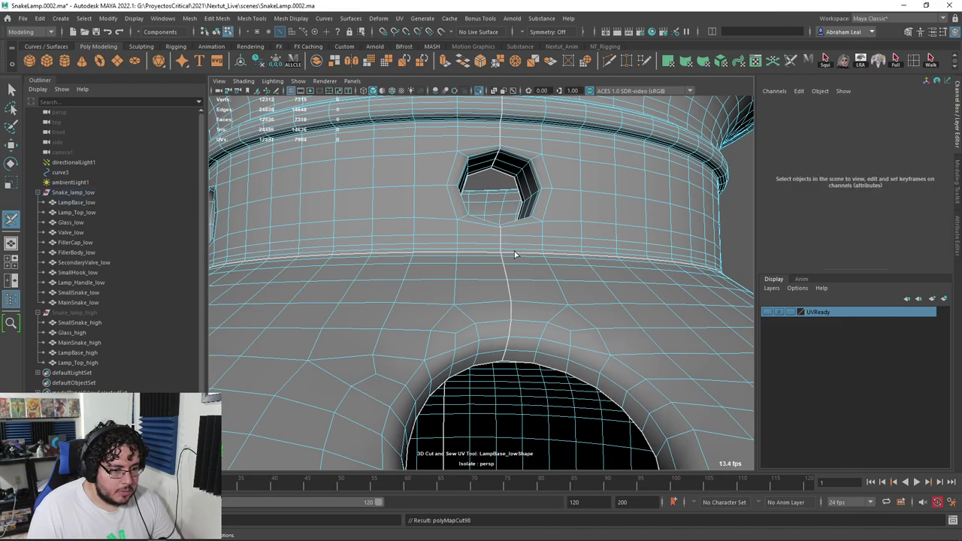
left_click_drag(516, 254, 348, 283, "alt")
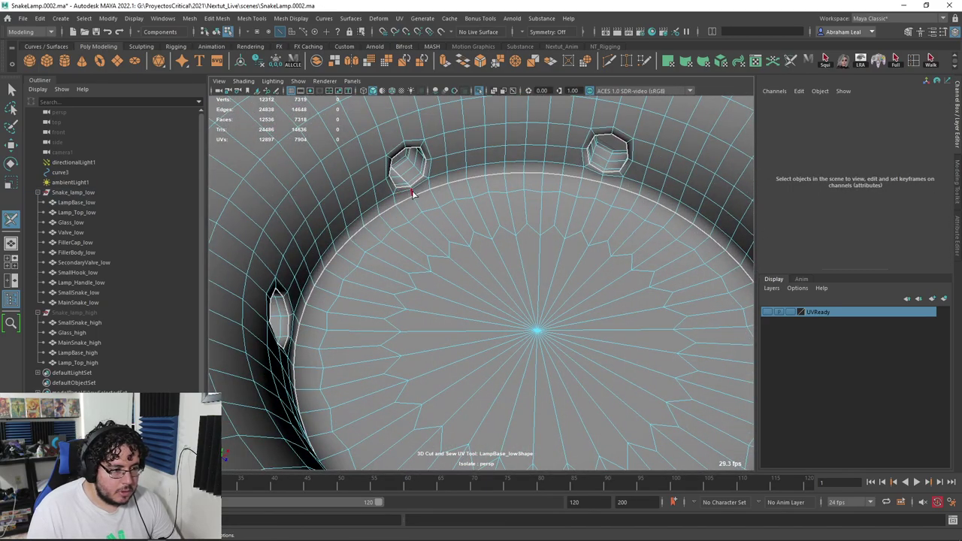
left_click_drag(403, 130, 570, 243, "alt")
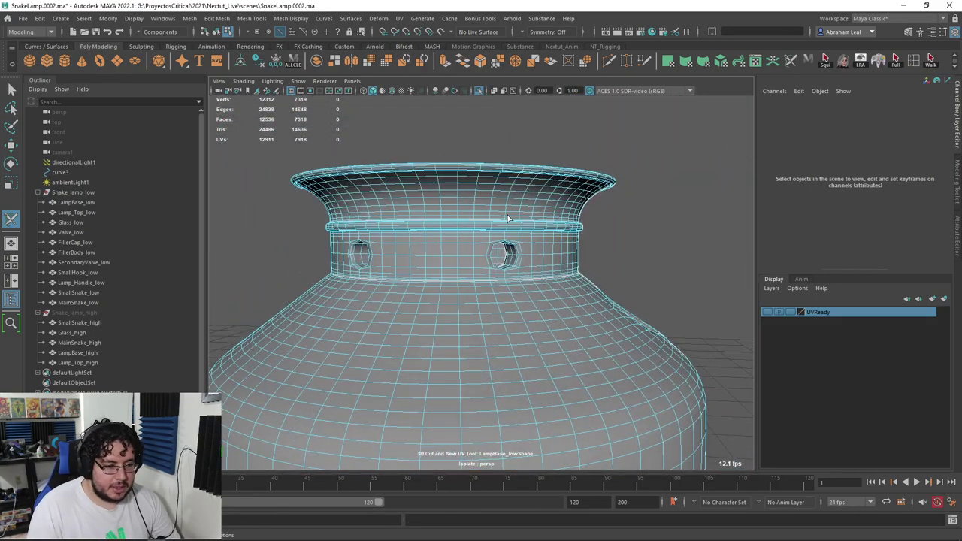
Step: Return LampBase_low to object mode, add it to the UVReady layer and end its isolation
left_click_drag(507, 219, 485, 224, "alt")
right_click_drag(508, 190, 534, 194)
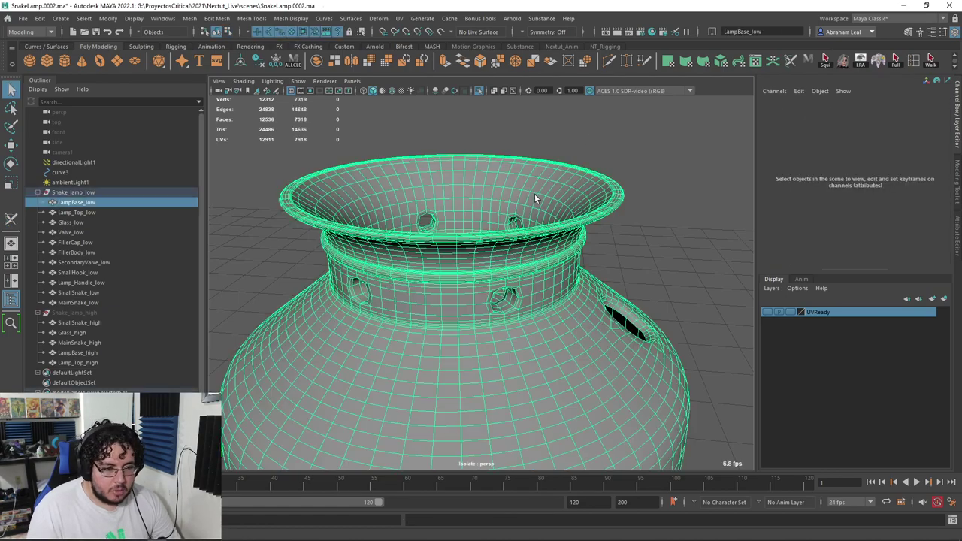
left_click(843, 333)
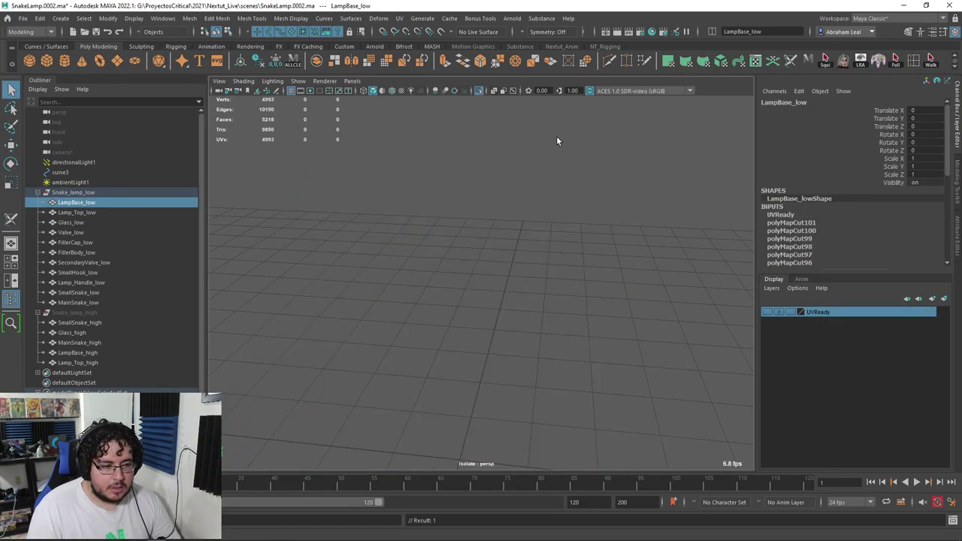
left_click(480, 90)
Step: Cut UV loops around the circular ends of FillerBody_low with the 3D Cut and Sew UV Tool
left_click_drag(524, 221, 579, 289, "alt")
key("f")
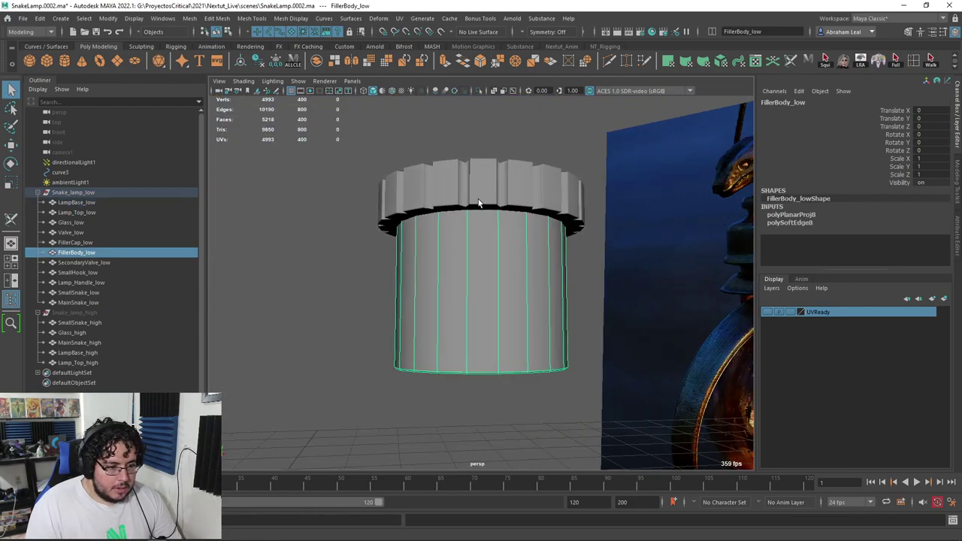
left_click(400, 18)
left_click(456, 242)
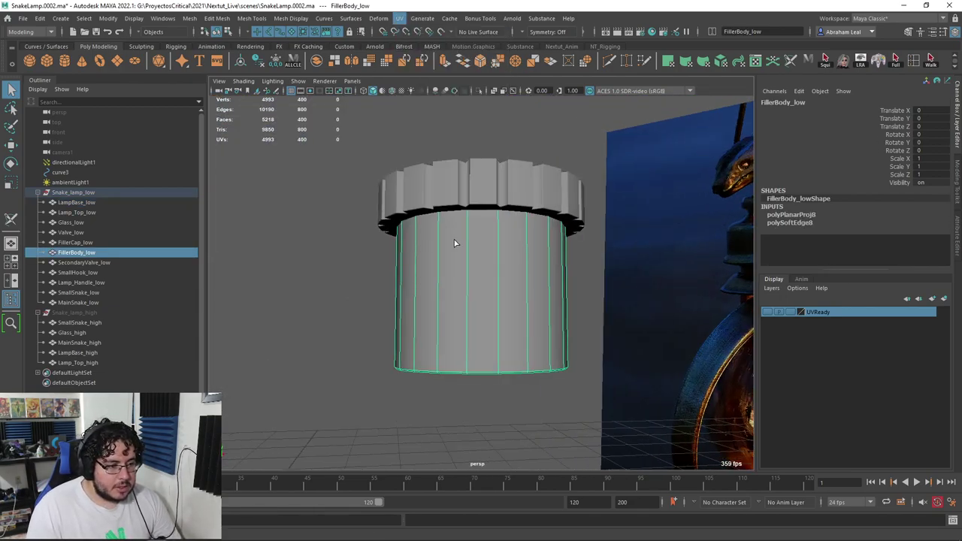
left_click_drag(456, 242, 496, 312, "alt")
key("4")
scroll(518, 258, "up", 6)
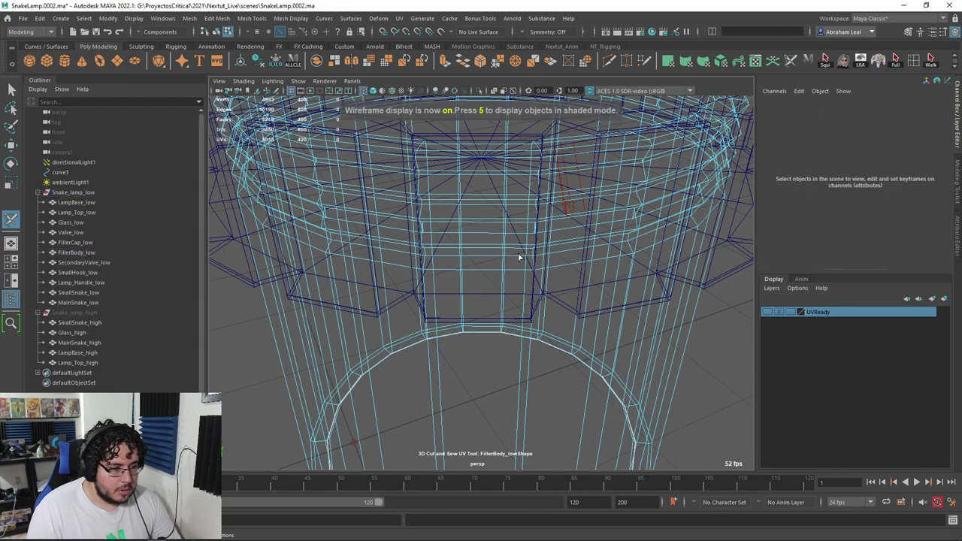
left_click_drag(518, 257, 514, 302, "alt")
double_click(363, 185)
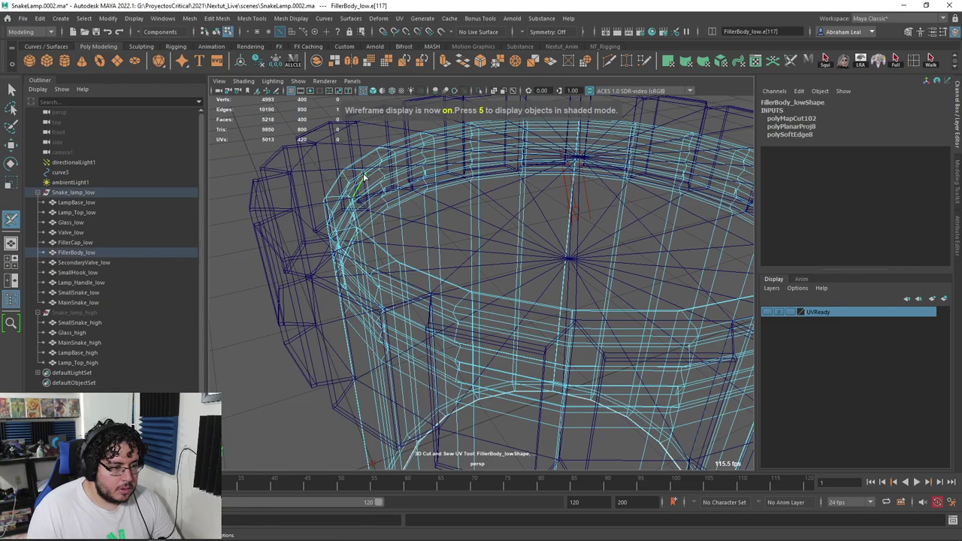
double_click(479, 188)
Step: Return FillerBody_low to object mode and add it to the UVReady layer
scroll(481, 192, "down", 6)
mouse_move(483, 237)
left_mouse_down("alt")
mouse_move(494, 211)
mouse_move(556, 254)
mouse_move(608, 211)
mouse_move(601, 205)
left_mouse_up("alt")
key("5")
mouse_move(528, 296)
left_mouse_down("alt")
mouse_move(560, 248)
mouse_move(455, 234)
mouse_move(434, 332)
left_mouse_up("alt")
key("q")
right_click_drag(452, 254, 498, 242)
left_click(496, 321)
left_click(857, 318)
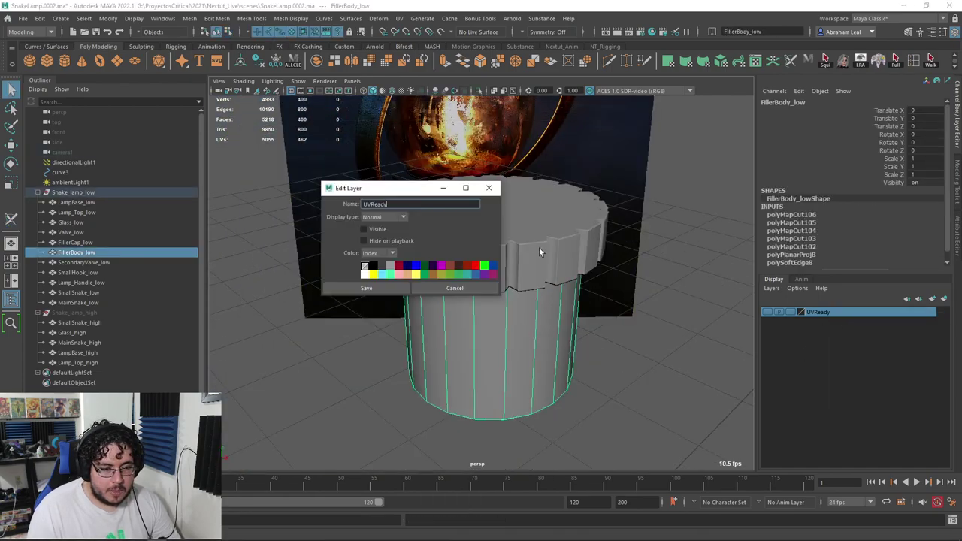
left_click(539, 247)
left_click(489, 186)
left_click(552, 334)
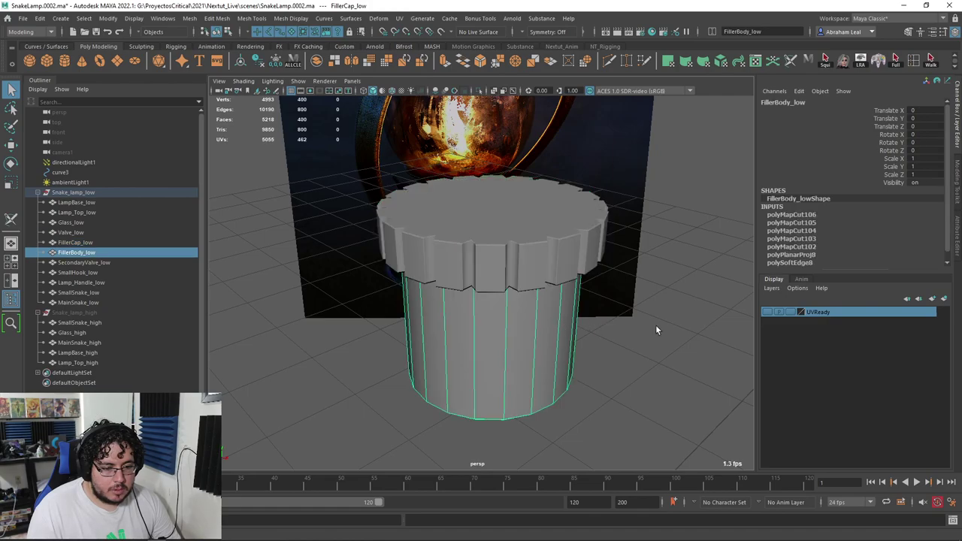
left_click(844, 335)
Step: Cut UV loops around the top and bottom rims of FillerCap_low with the 3D Cut and Sew UV Tool
left_click(512, 250)
left_click_drag(545, 204, 677, 224, "alt")
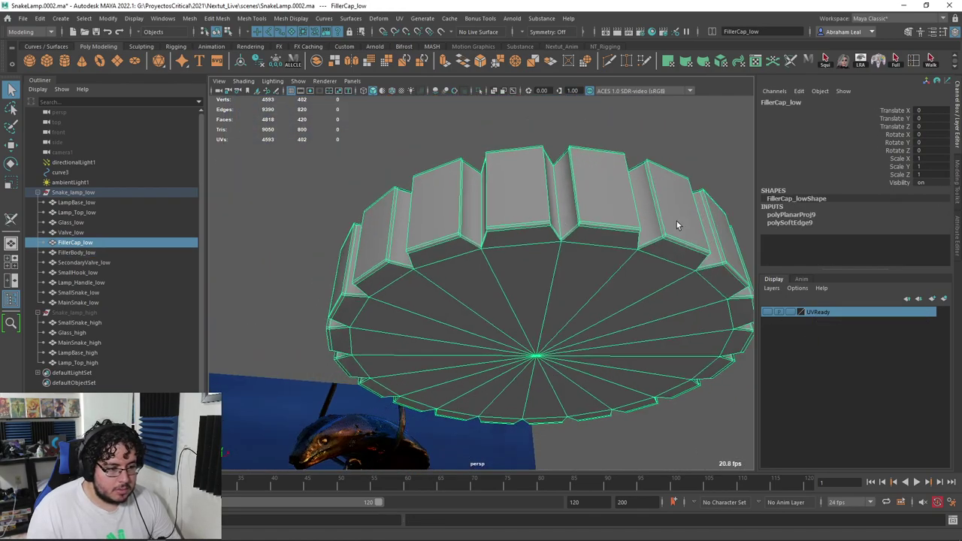
left_click(401, 18)
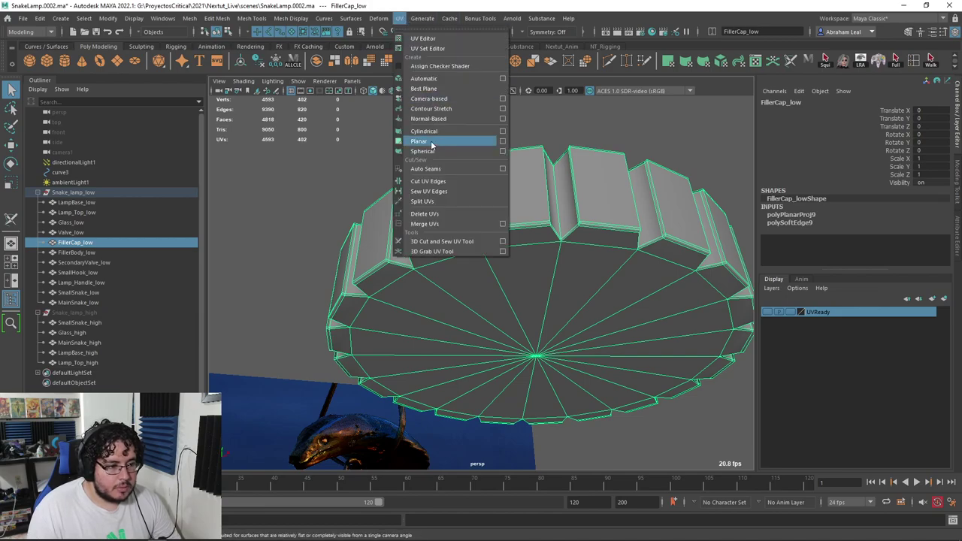
left_click(442, 241)
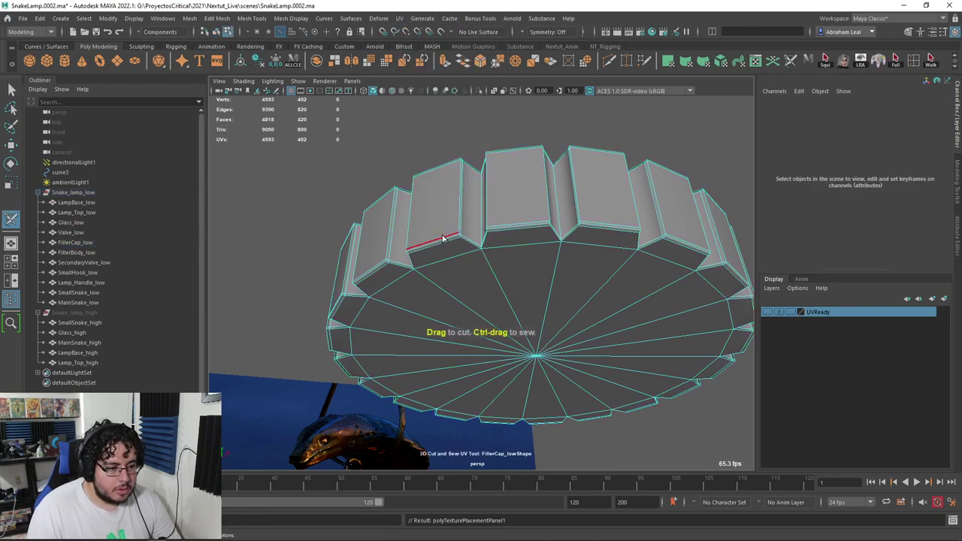
left_click_drag(471, 246, 537, 287, "alt")
scroll(426, 268, "down", 5)
scroll(473, 338, "up", 5)
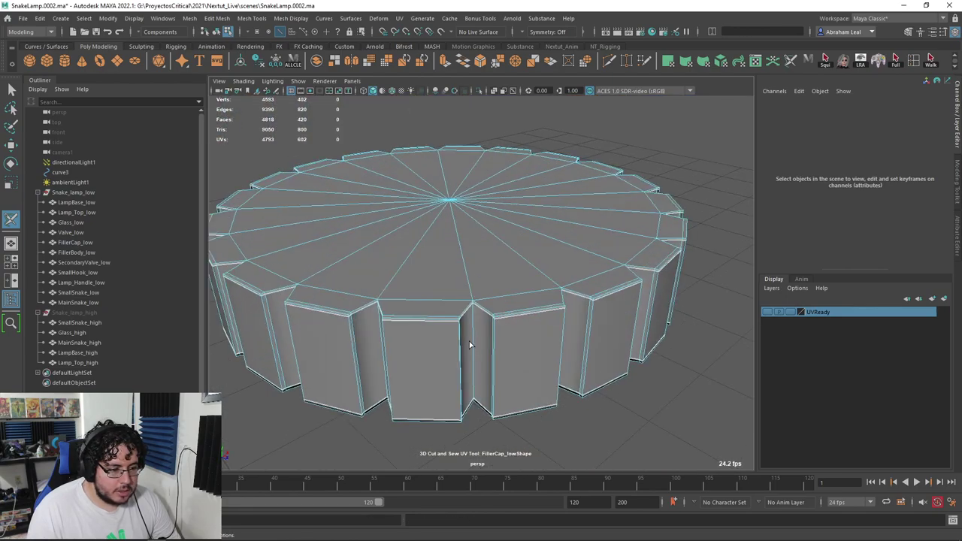
Step: Cut one vertical UV seam in a side groove of FillerCap_low and add the cap to the UVReady layer
left_click(479, 332)
scroll(481, 330, "down", 5)
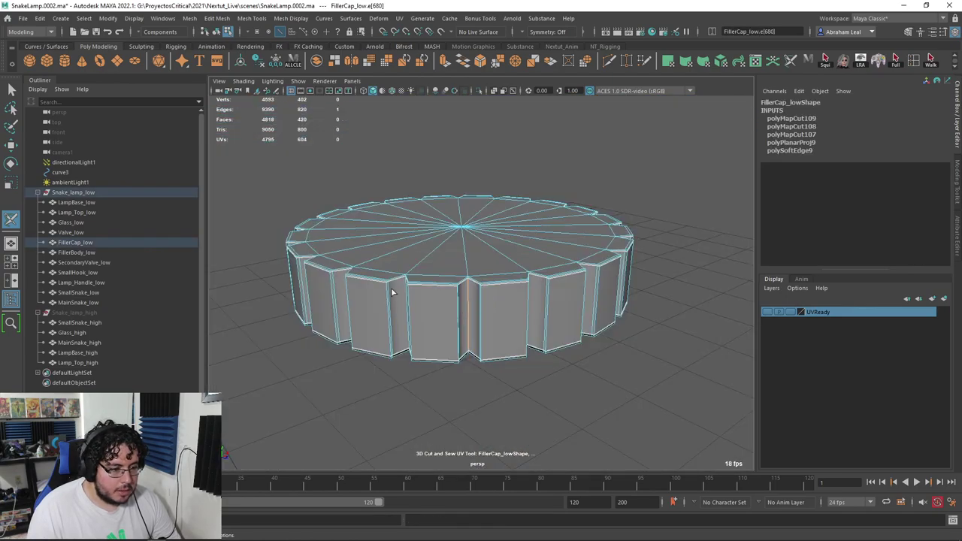
key("F8")
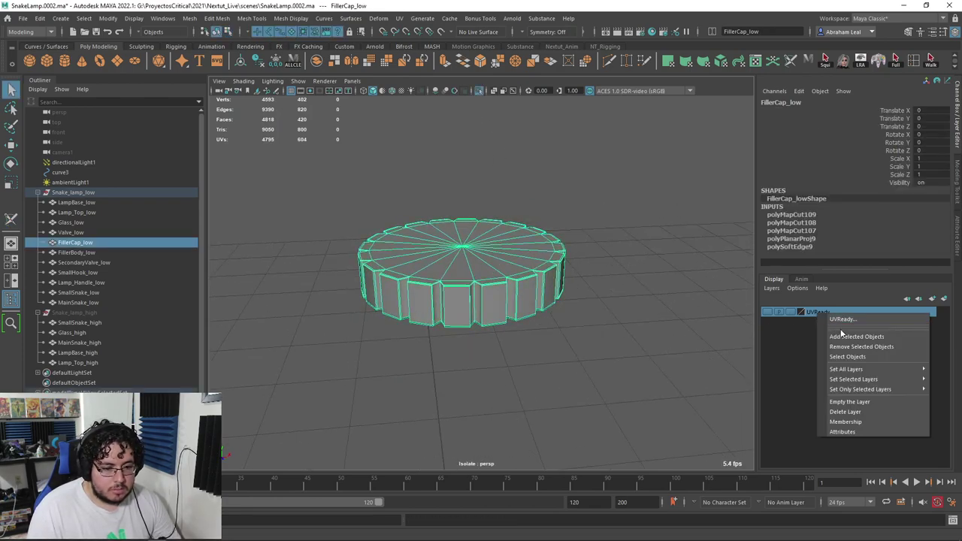
left_click(845, 340)
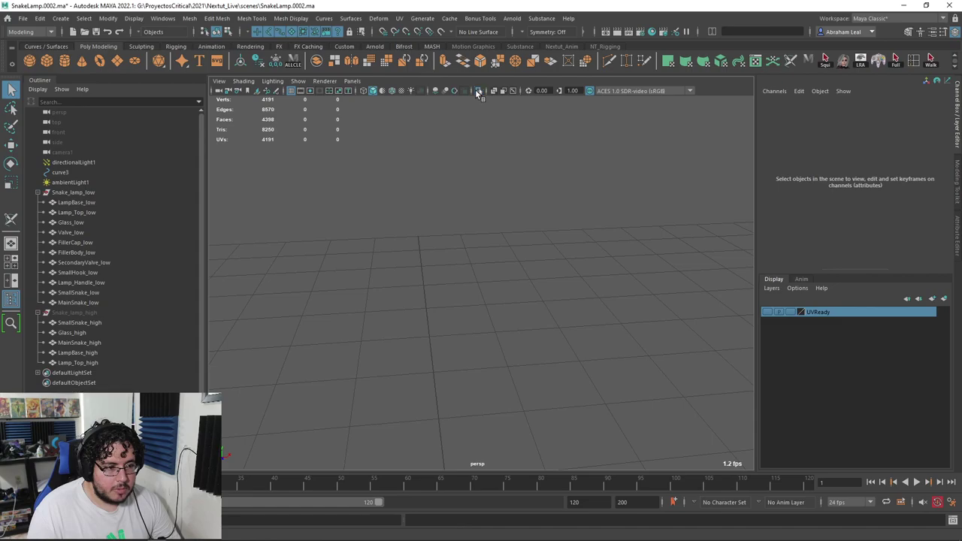
Step: Cut UV loops around the rims of Valve_low with the 3D Cut and Sew UV Tool, undoing the last two cuts
left_click_drag(577, 325, 563, 348)
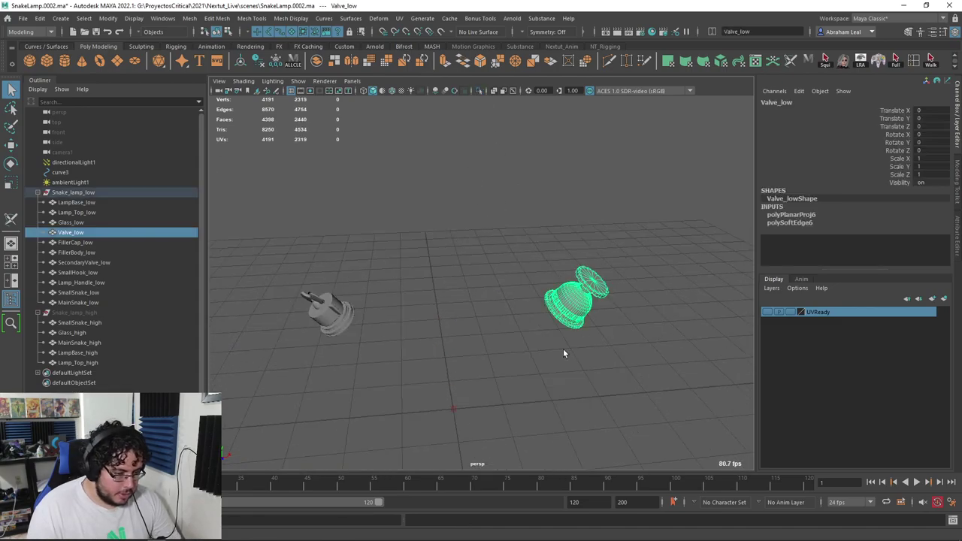
key("f")
scroll(506, 310, "up", 5)
left_click_drag(549, 299, 506, 213, "alt")
scroll(496, 305, "down", 5)
scroll(519, 279, "up", 5)
left_click(399, 18)
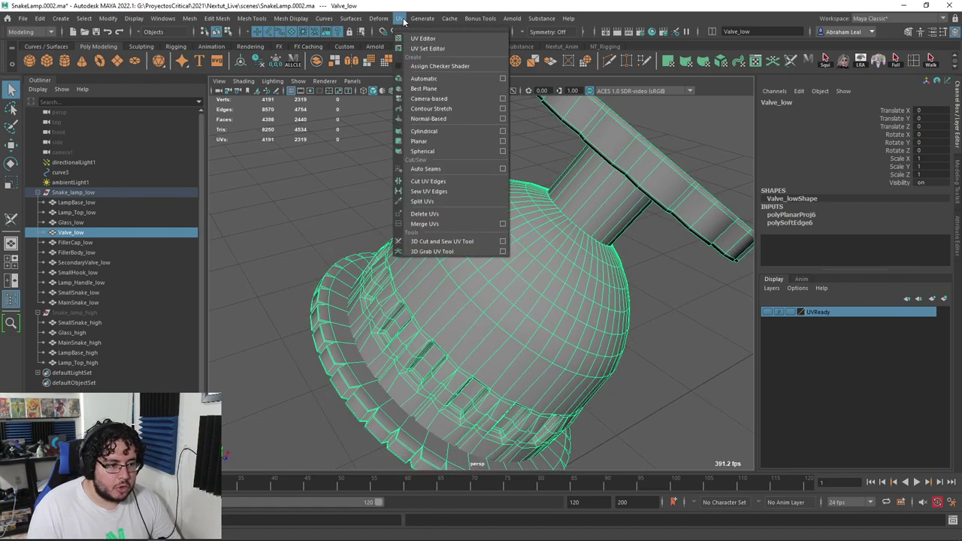
left_click(444, 241)
left_click_drag(445, 241, 482, 188, "alt")
right_click_drag(482, 188, 504, 320, "alt")
left_click_drag(505, 320, 504, 255, "alt")
double_click(426, 236)
left_click(472, 235)
key("ctrl+z")
key("ctrl+z")
Step: Cut UV loops around the valve knob's rims and a short seam across one of its side facets
right_click_drag(500, 258, 577, 210, "alt")
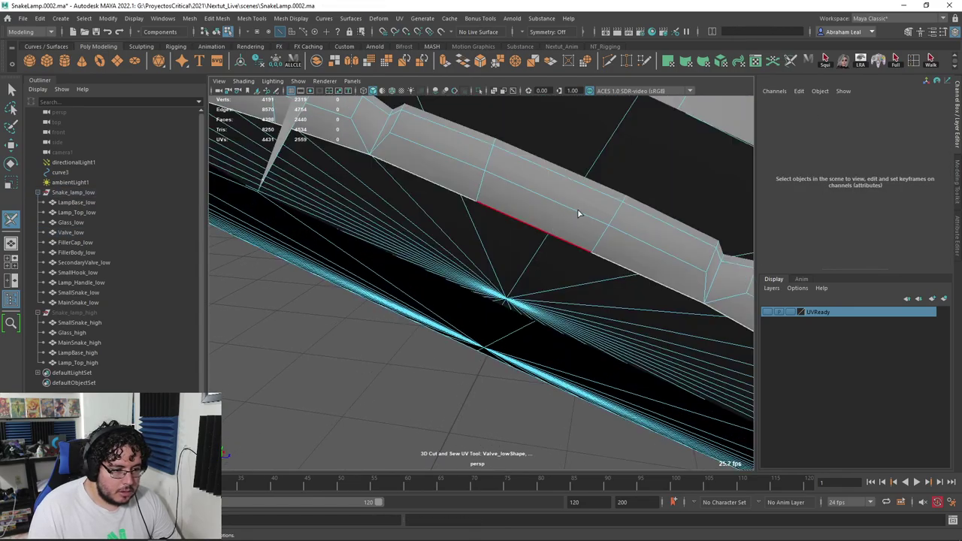
left_click_drag(577, 211, 560, 207, "alt")
left_click(550, 215)
right_click_drag(550, 215, 498, 204, "alt")
left_click_drag(497, 204, 438, 247, "alt")
right_click_drag(438, 248, 496, 292, "alt")
double_click(462, 254)
left_click(435, 164)
middle_click_drag(496, 293, 499, 284, "alt")
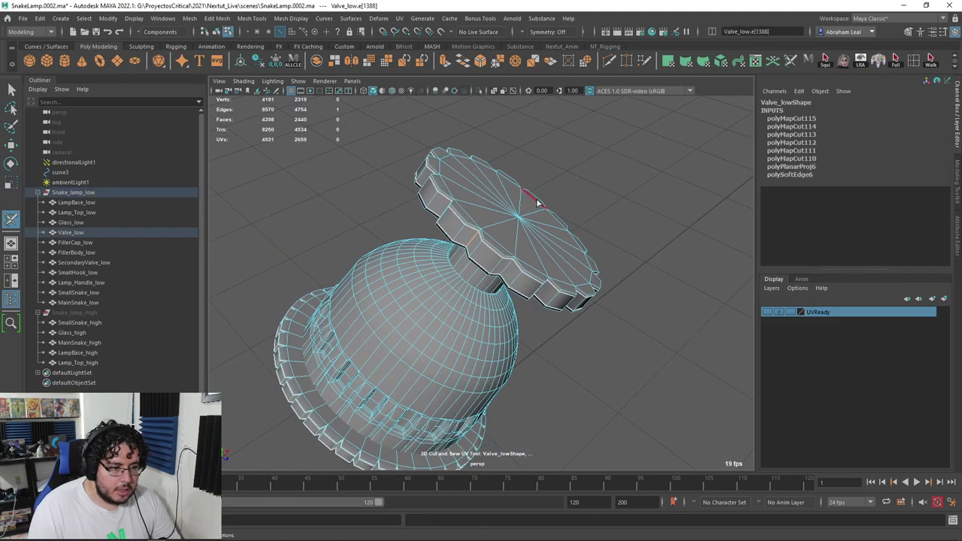
Step: Cut a lengthwise UV seam along the valve's neck between the knob and the dome
left_click_drag(470, 323, 457, 293, "alt")
scroll(554, 365, "up", 5)
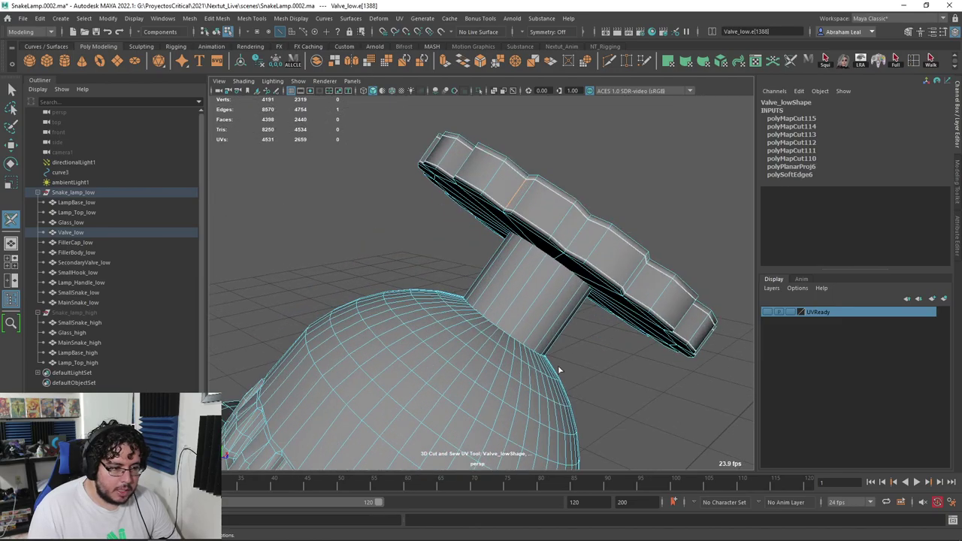
key("4")
mouse_move(548, 273)
left_mouse_down("alt")
mouse_move(590, 265)
mouse_move(543, 258)
left_mouse_up("alt")
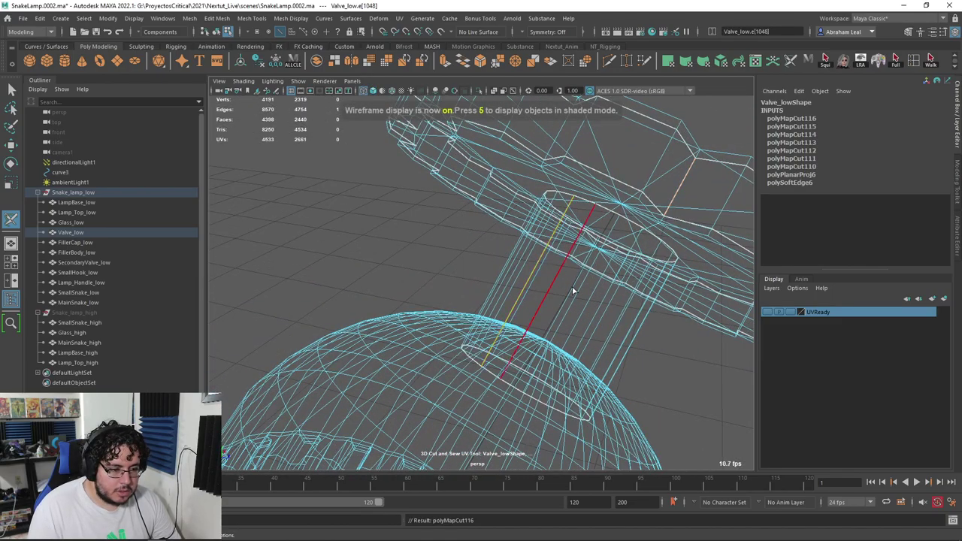
Step: Cut a further UV loop around the valve's rounded body in wireframe display
scroll(573, 290, "down", 6)
middle_click_drag(479, 368, 514, 341, "alt")
left_click_drag(515, 349, 444, 331, "alt")
right_click_drag(444, 330, 424, 296, "alt")
key("4")
left_click_drag(424, 296, 485, 258, "alt")
double_click(479, 249)
right_click_drag(485, 254, 421, 257, "alt")
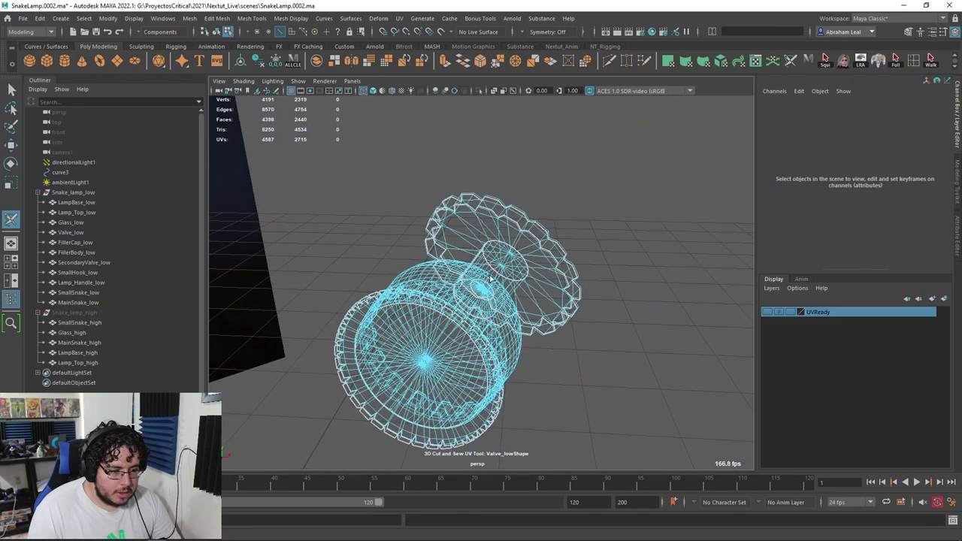
Step: Cut a vertical UV seam down the valve's dome through the vent-hole band toward the flange
mouse_move(421, 257)
left_mouse_down("alt")
mouse_move(466, 293)
mouse_move(433, 261)
mouse_move(451, 286)
left_mouse_up("alt")
scroll(481, 278, "up", 8)
key("5")
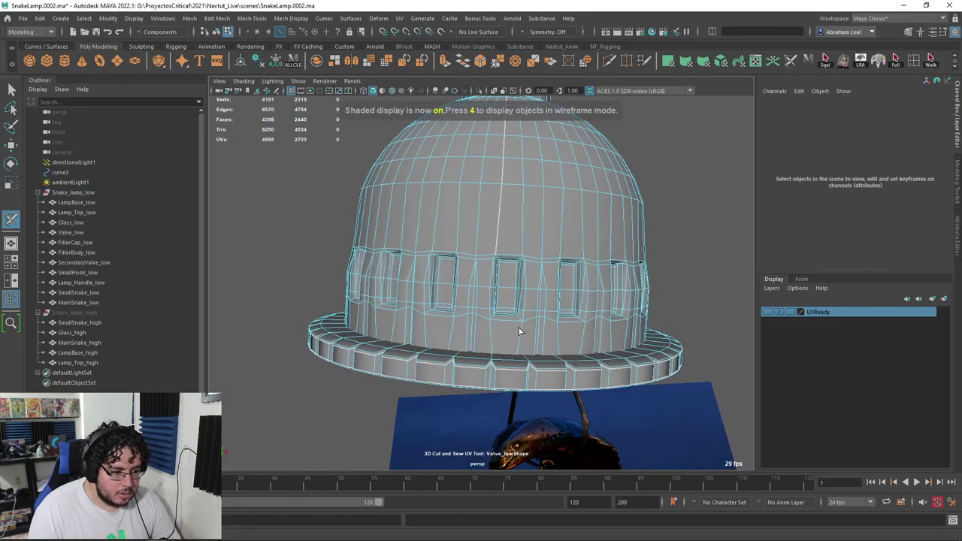
mouse_move(499, 361)
left_mouse_down()
mouse_move(505, 410)
mouse_move(440, 331)
mouse_move(447, 296)
mouse_move(414, 251)
mouse_move(597, 281)
mouse_move(418, 347)
mouse_move(421, 240)
left_mouse_up()
scroll(505, 401, "down", 8)
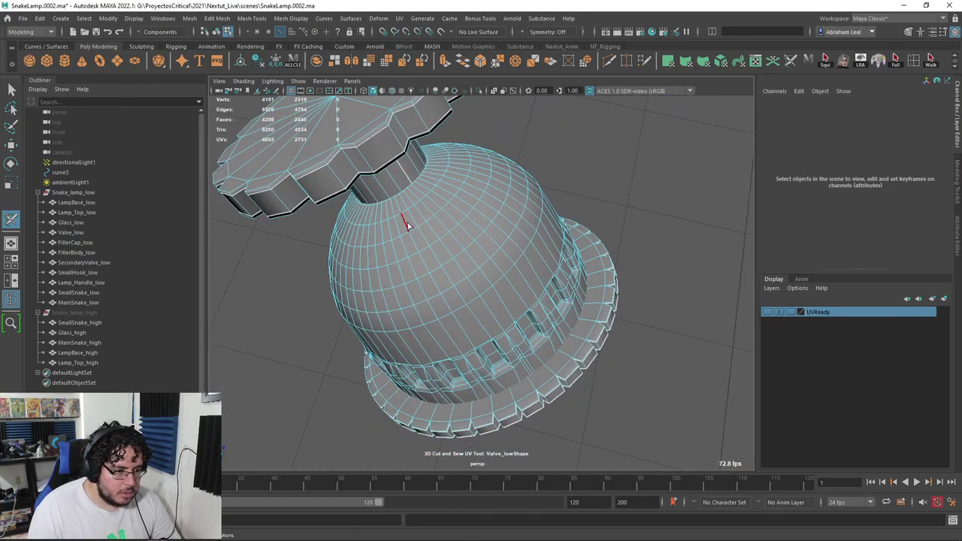
Step: Cut a second vertical UV seam down the dome, following the side of a vent hole to the flange
left_click_drag(449, 307, 475, 281, "alt")
scroll(494, 298, "up", 5)
double_click(491, 279)
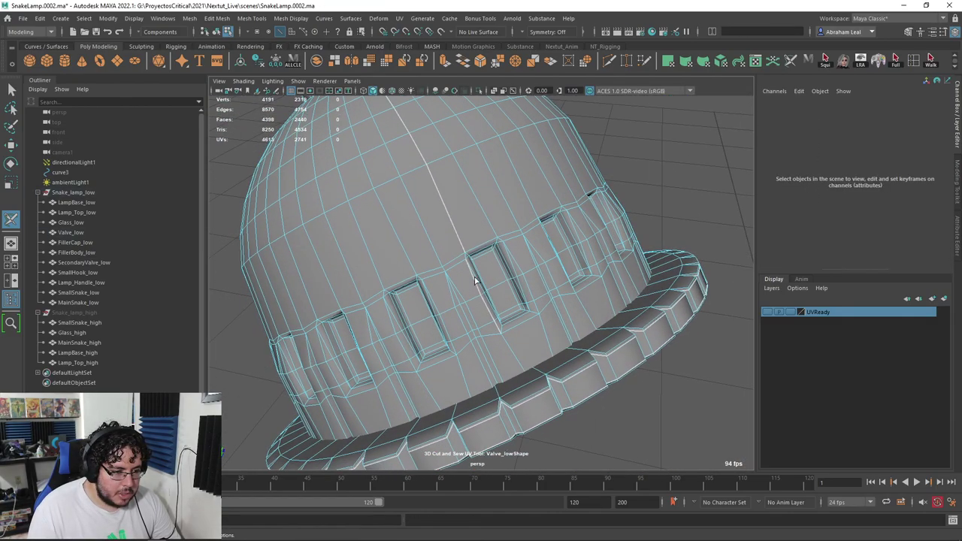
left_click(465, 259)
double_click(511, 350)
Step: Return Valve_low to object mode and add it to the UVReady layer
scroll(512, 349, "down", 5)
left_click_drag(518, 348, 502, 277, "alt")
key("4")
key("q")
right_click_drag(504, 276, 582, 186)
scroll(537, 239, "down", 6)
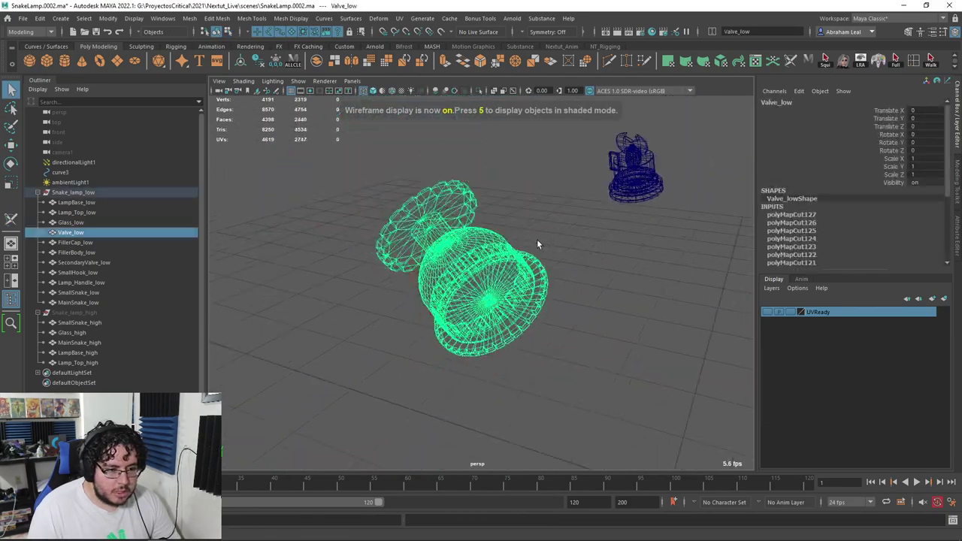
right_click(851, 314)
left_click(888, 338)
Step: Cut a UV loop around the top rim of SecondaryValve_low's cylindrical body with the 3D Cut and Sew UV Tool
left_click(627, 195)
key("f")
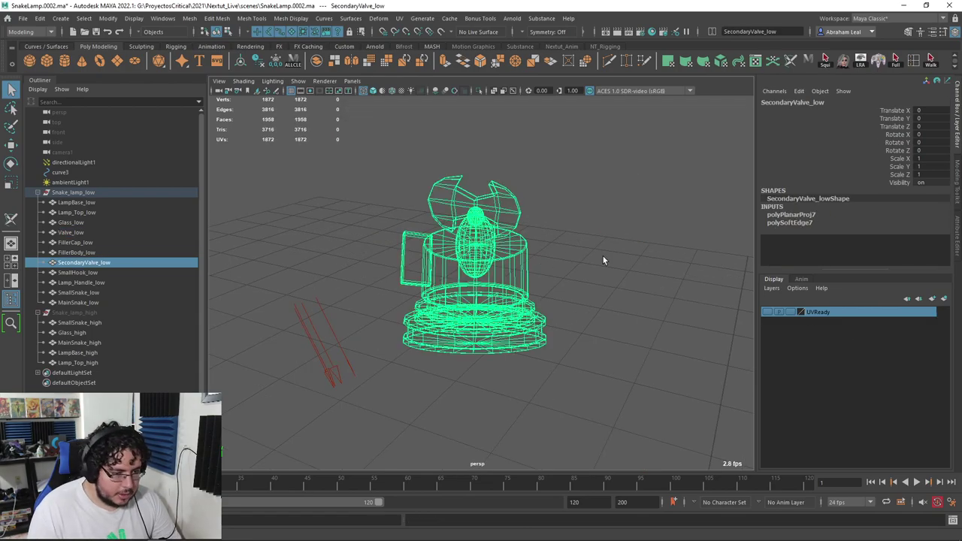
mouse_move(602, 254)
left_mouse_down("alt")
mouse_move(704, 278)
mouse_move(535, 245)
mouse_move(495, 190)
left_mouse_up("alt")
key("5")
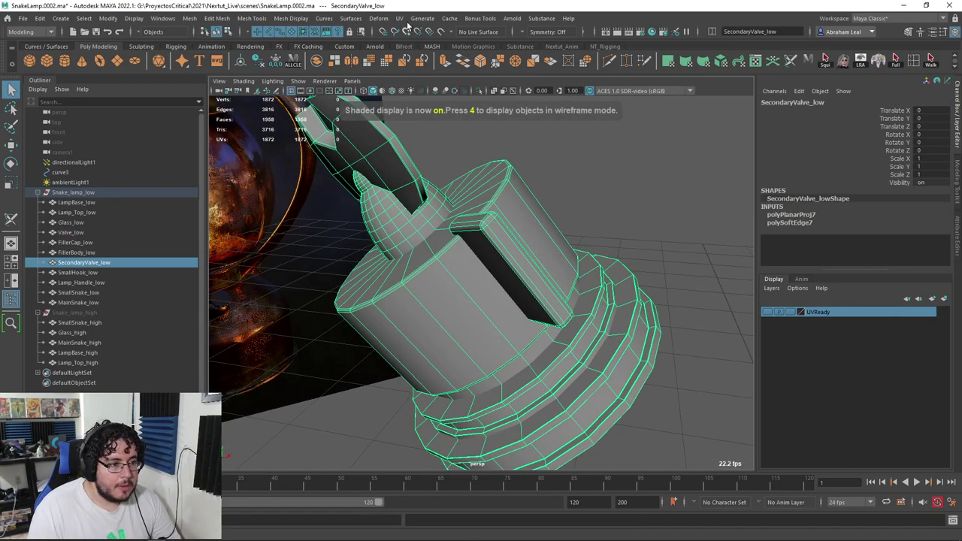
left_click(399, 18)
left_click(443, 242)
scroll(508, 268, "up", 3)
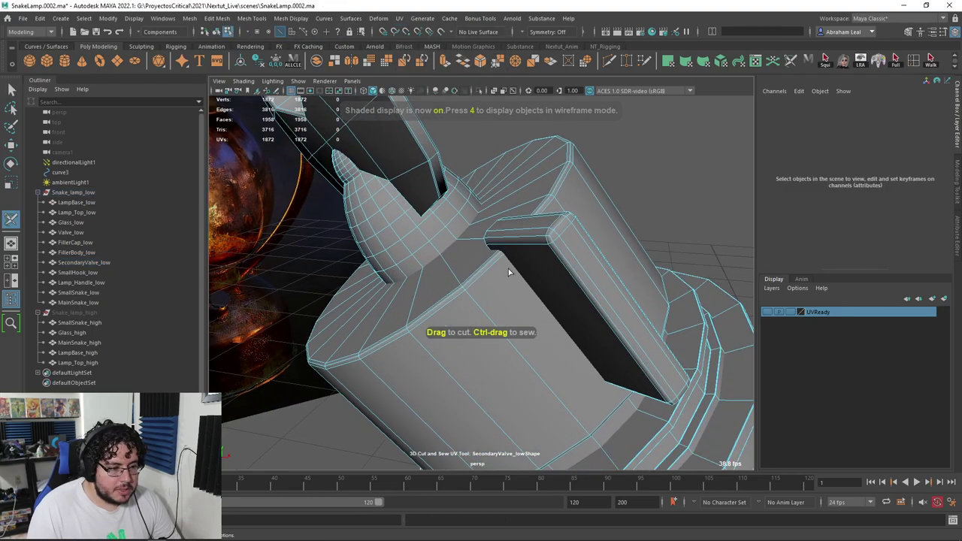
left_click_drag(481, 274, 497, 292, "alt")
middle_click_drag(497, 293, 526, 329, "alt")
scroll(525, 328, "up", 3)
right_click_drag(527, 322, 429, 279, "alt")
mouse_move(429, 278)
left_mouse_down("alt")
mouse_move(469, 300)
mouse_move(437, 276)
mouse_move(440, 263)
left_mouse_up("alt")
right_click_drag(444, 271, 482, 295, "alt")
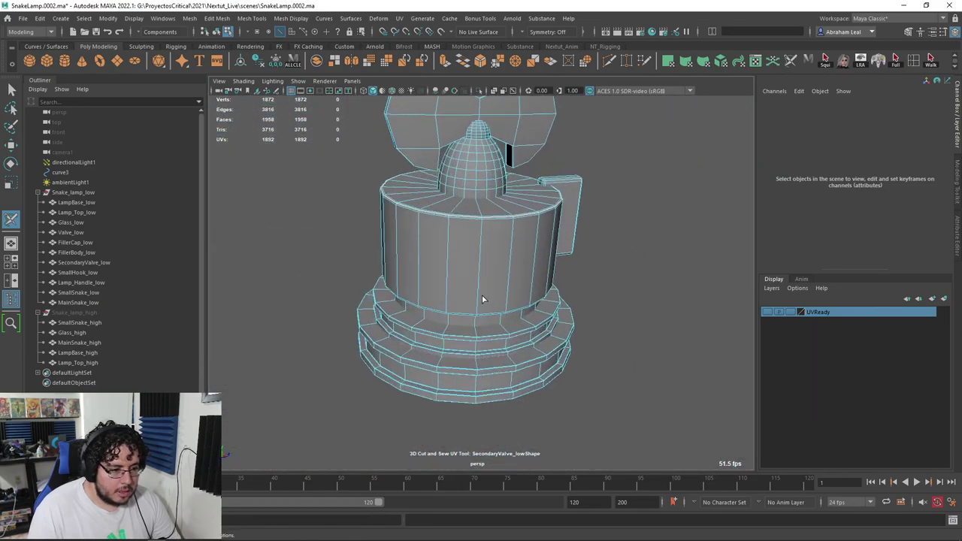
Step: Cut a vertical UV seam down the secondary valve's cylinder and a loop around its lower lip
left_click(470, 248)
mouse_move(482, 296)
left_mouse_down("alt")
mouse_move(475, 269)
mouse_move(493, 271)
mouse_move(490, 280)
left_mouse_up("alt")
right_click_drag(490, 279, 505, 315, "alt")
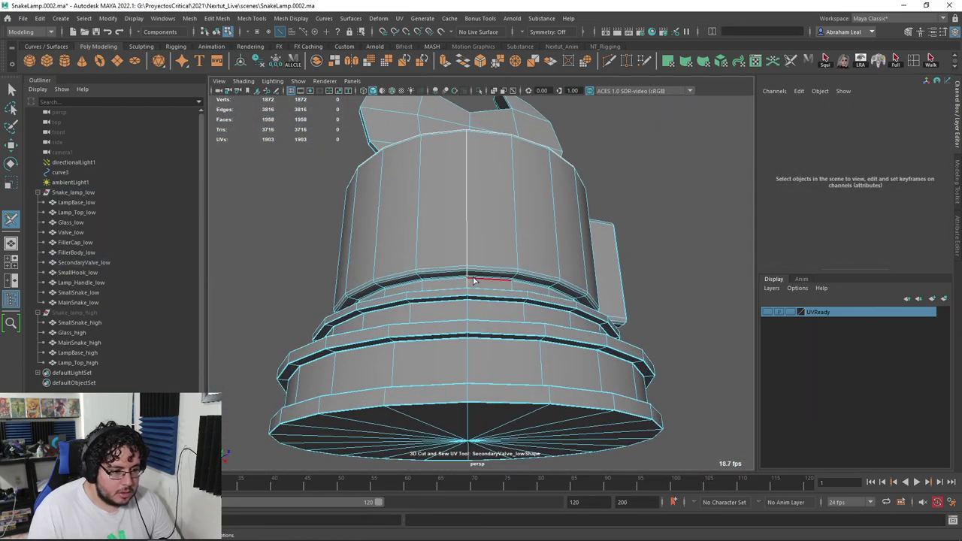
Step: Cut a UV loop around the lower end of the secondary valve's vertical seam in wireframe display
key("4")
mouse_move(506, 332)
left_mouse_down("alt")
mouse_move(484, 352)
mouse_move(460, 350)
left_mouse_up("alt")
right_click_drag(459, 350, 506, 361, "alt")
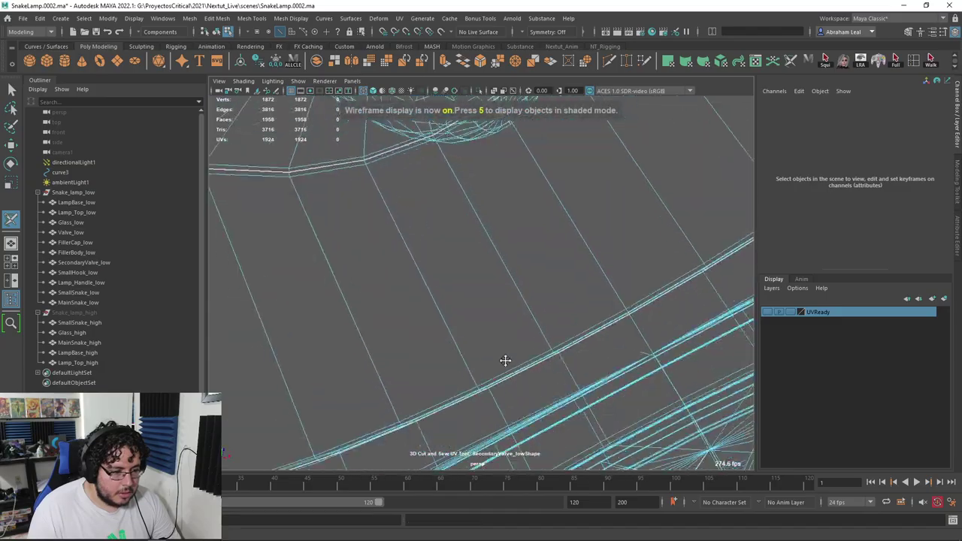
middle_click_drag(506, 361, 467, 274, "alt")
mouse_move(467, 274)
right_mouse_down("alt")
mouse_move(476, 281)
mouse_move(456, 275)
right_mouse_up("alt")
left_click_drag(456, 275, 475, 311, "alt")
right_click_drag(475, 312, 515, 352, "alt")
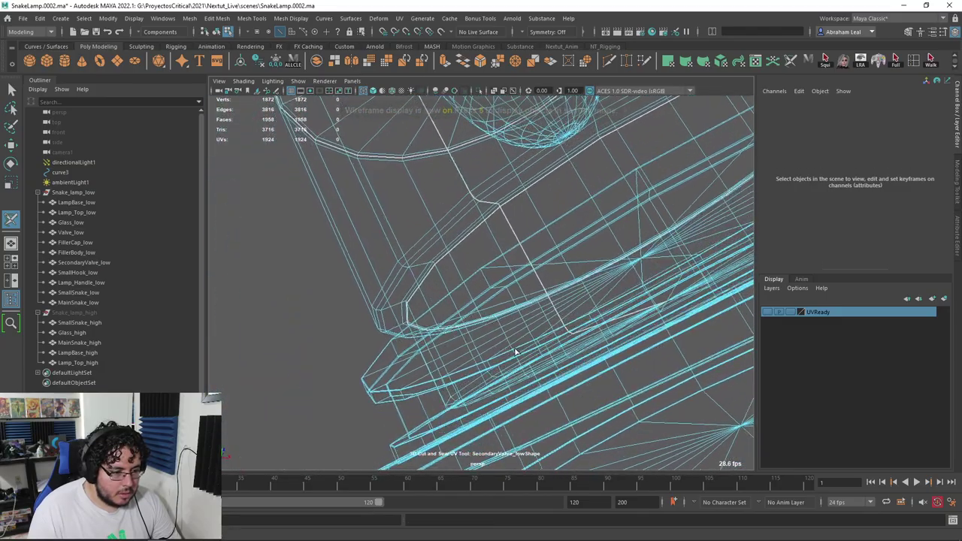
left_click_drag(516, 353, 521, 359, "alt")
right_click_drag(499, 353, 513, 368, "alt")
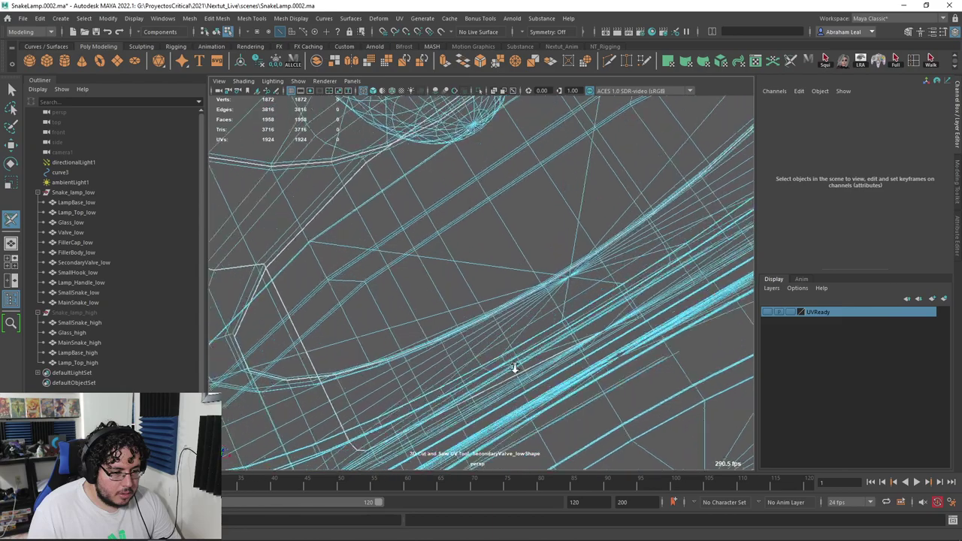
left_click_drag(513, 369, 441, 411, "alt")
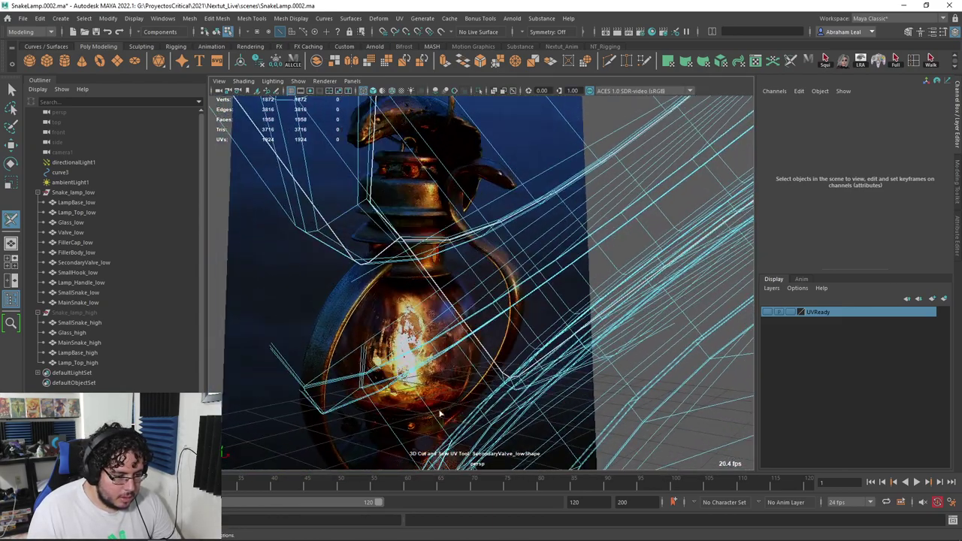
double_click(523, 378)
Step: Cut the UV edge loop around the rectangular side plate of the secondary valve in shaded display
right_click_drag(517, 377, 569, 347, "alt")
mouse_move(569, 346)
left_mouse_down("alt")
mouse_move(556, 412)
mouse_move(466, 303)
mouse_move(445, 336)
left_mouse_up("alt")
key("6")
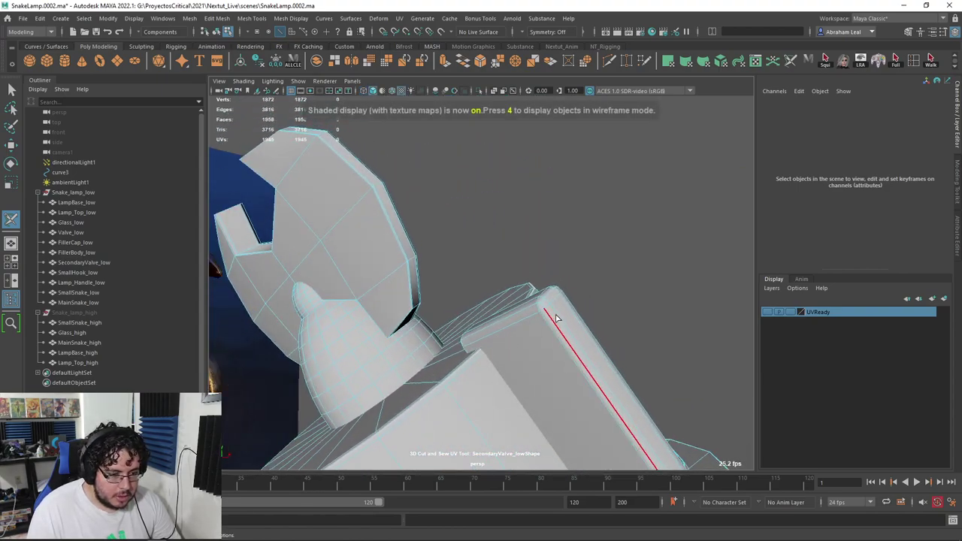
double_click(556, 317)
Step: Cut the UV edge loops where the secondary valve's rounded stem and side plate meet the cylinder, in wireframe display
right_click_drag(555, 316, 519, 286, "alt")
left_click_drag(520, 286, 454, 315, "alt")
middle_click_drag(454, 316, 455, 336, "alt")
right_click_drag(456, 335, 481, 335, "alt")
left_click_drag(432, 283, 463, 275, "alt")
right_click_drag(464, 276, 489, 335, "alt")
key("4")
middle_click_drag(489, 335, 479, 228, "alt")
right_click_drag(478, 227, 483, 294, "alt")
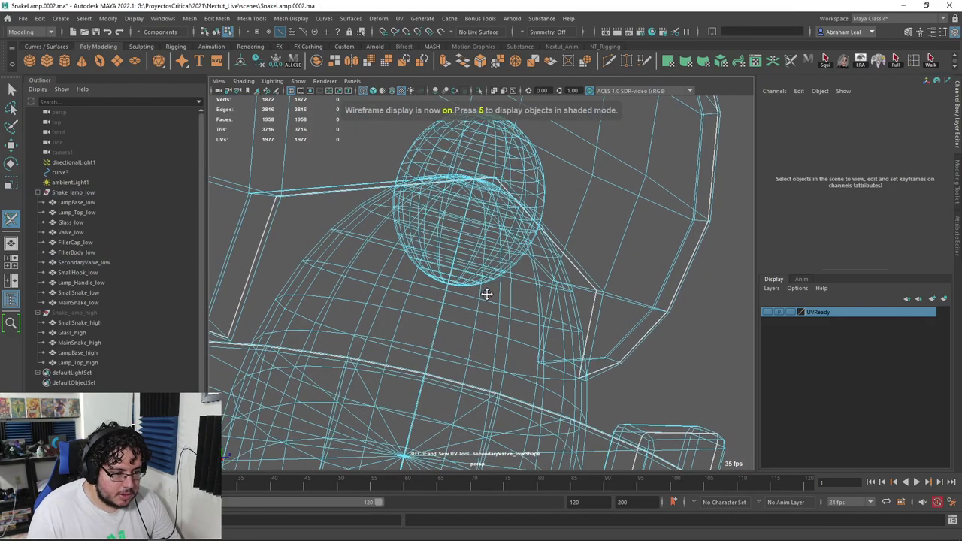
left_click_drag(483, 294, 417, 252, "alt")
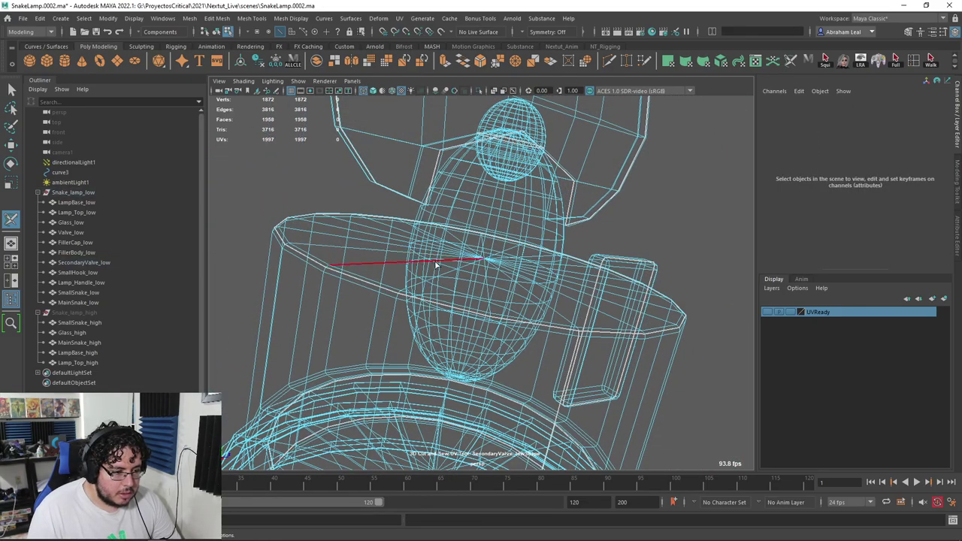
mouse_move(427, 234)
right_mouse_down("alt")
mouse_move(394, 191)
mouse_move(447, 259)
right_mouse_up("alt")
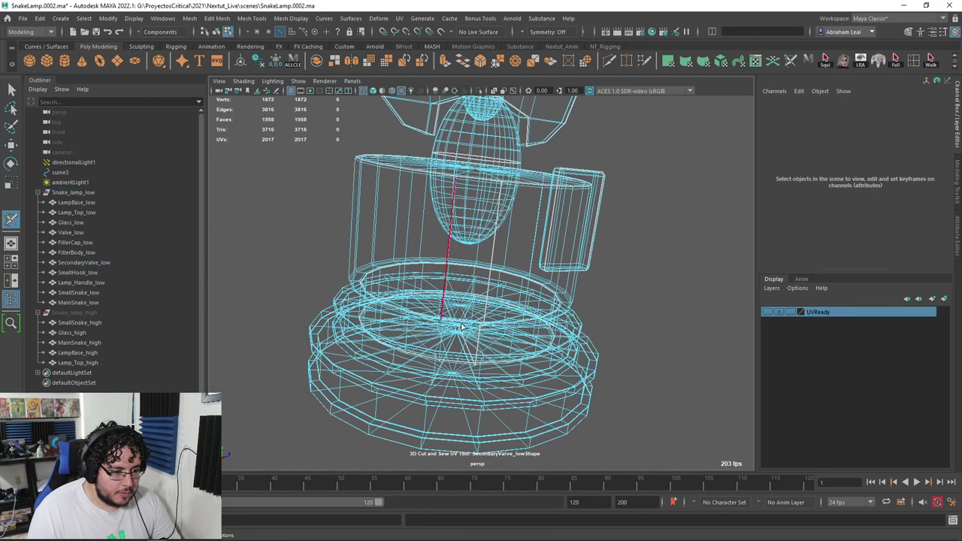
Step: Cut a UV edge loop around the base ring directly below the secondary valve's cylinder
key("5")
middle_click_drag(470, 345, 500, 279, "alt")
right_click_drag(466, 248, 504, 293, "alt")
left_click_drag(488, 278, 464, 253, "alt")
mouse_move(460, 289)
left_mouse_down("alt")
mouse_move(420, 252)
mouse_move(432, 315)
mouse_move(409, 272)
mouse_move(391, 331)
mouse_move(429, 328)
mouse_move(440, 284)
mouse_move(477, 318)
mouse_move(458, 326)
mouse_move(467, 319)
mouse_move(492, 336)
mouse_move(461, 294)
mouse_move(468, 343)
mouse_move(324, 386)
mouse_move(337, 369)
mouse_move(393, 369)
mouse_move(378, 354)
mouse_move(390, 373)
left_mouse_up("alt")
double_click(381, 261)
key("4")
left_click(394, 333)
key("4")
Step: Cut the remaining UV edge loops in the grooves between the secondary valve's stacked base rings
key("4")
key("5")
mouse_move(484, 422)
left_mouse_down("alt")
mouse_move(539, 421)
mouse_move(442, 357)
mouse_move(392, 345)
left_mouse_up("alt")
key("4")
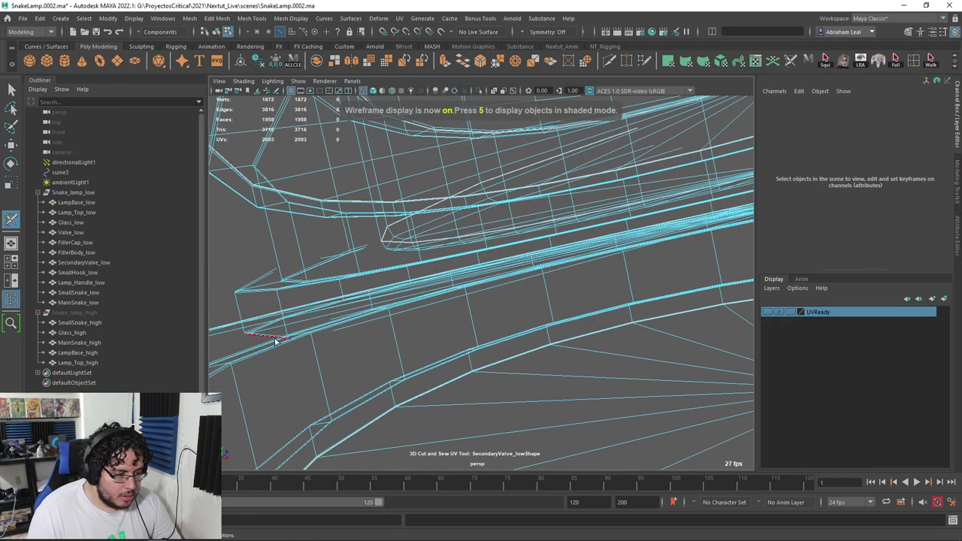
double_click(275, 340)
mouse_move(275, 341)
left_mouse_down("alt")
mouse_move(361, 327)
mouse_move(541, 356)
left_mouse_up("alt")
key("5")
scroll(544, 350, "down", 3)
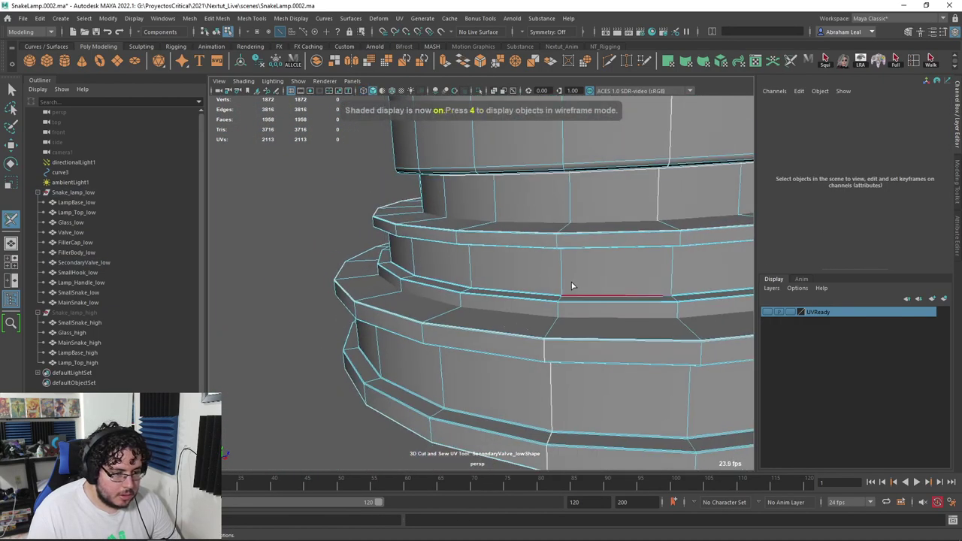
scroll(569, 279, "down", 5)
left_click_drag(570, 278, 544, 327, "alt")
scroll(558, 297, "up", 5)
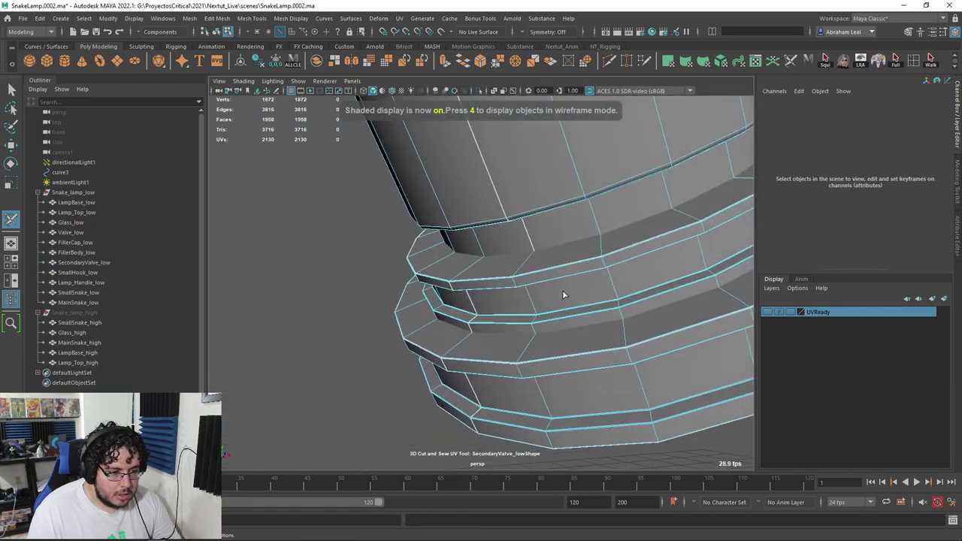
scroll(562, 292, "down", 5)
left_click_drag(562, 291, 508, 297, "alt")
scroll(508, 298, "down", 3)
Step: Leave the cutting tool, end isolation, assign SecondaryValve_low to the UVReady layer and make that layer visible
key("q")
right_click_drag(489, 251, 567, 193)
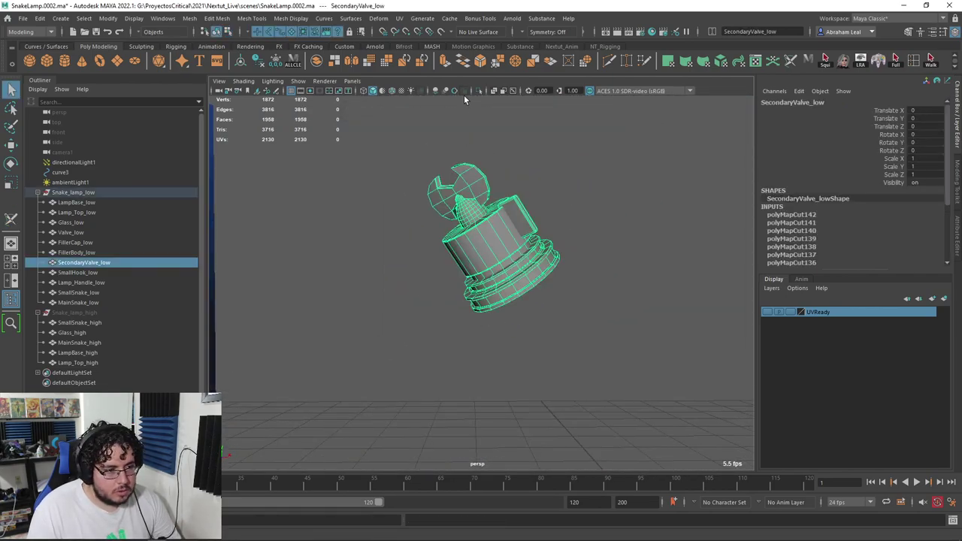
left_click(476, 90)
scroll(518, 197, "down", 4)
left_click_drag(519, 197, 523, 310, "alt")
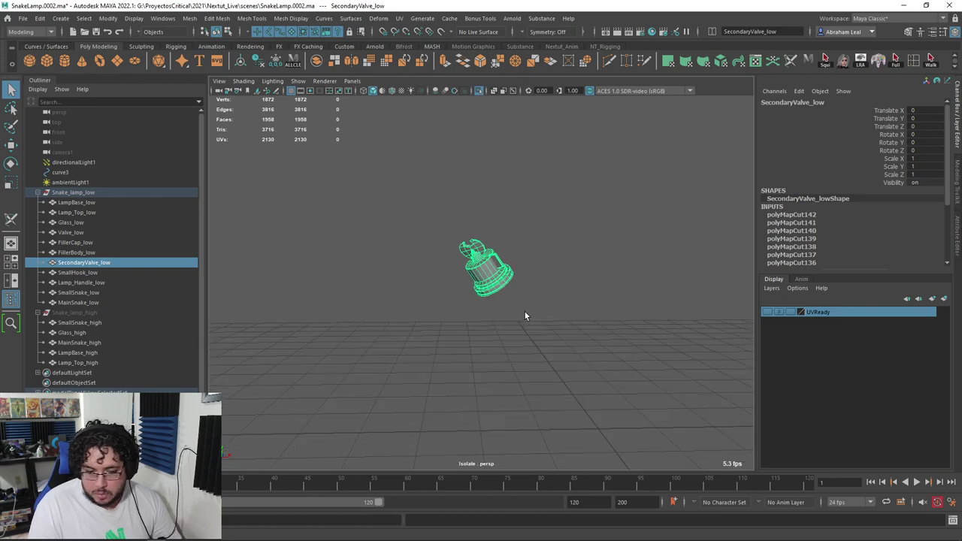
scroll(523, 308, "up", 2)
scroll(499, 222, "down", 4)
middle_click_drag(501, 224, 369, 194, "alt")
scroll(455, 197, "down", 5)
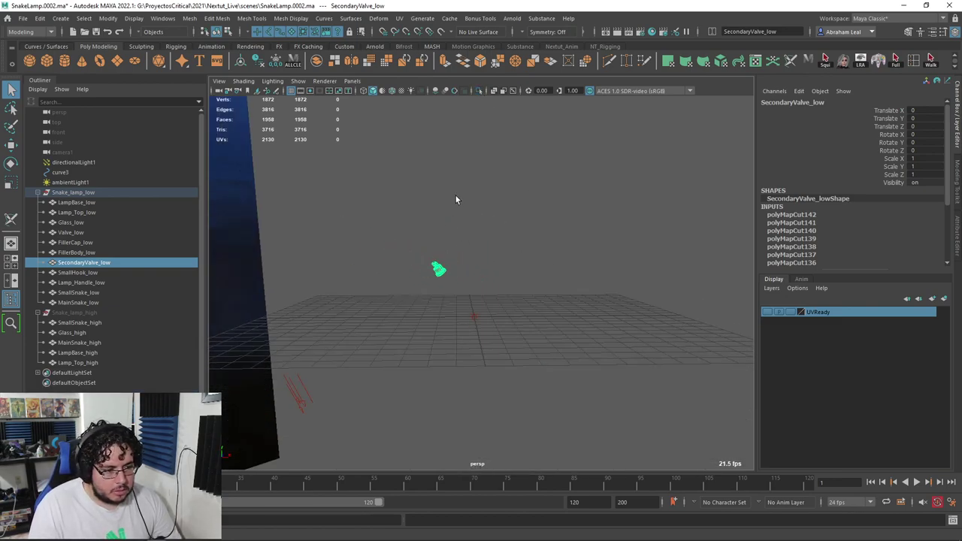
right_click(827, 312)
left_click(763, 311)
Step: Select all the low-poly lamp parts and save the scene
left_click_drag(549, 262, 593, 279, "alt")
scroll(569, 271, "down", 4)
middle_click_drag(560, 266, 560, 276, "alt")
left_click_drag(586, 142, 421, 354)
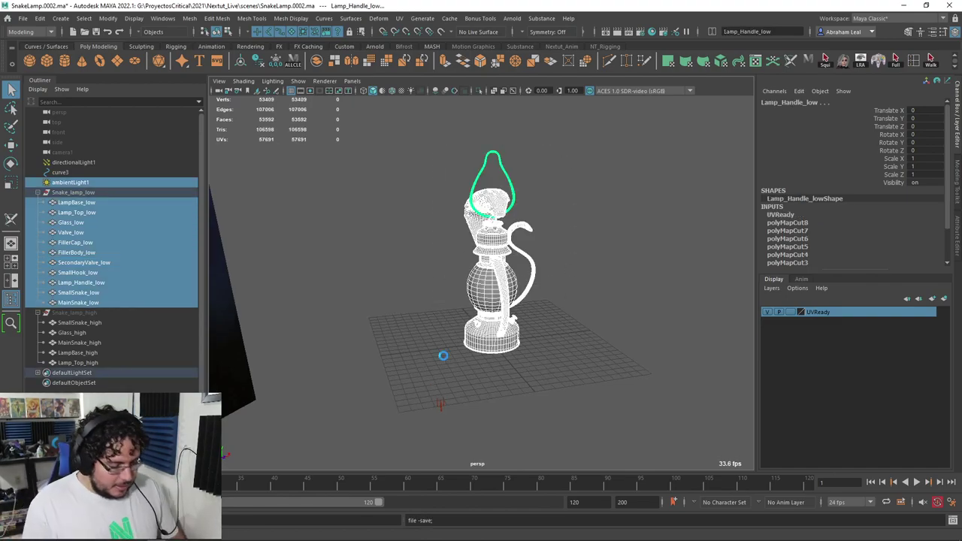
key("ctrl+s")
Step: Open the UV Editor, select all UV shells of the lamp and unfold them
left_click(399, 18)
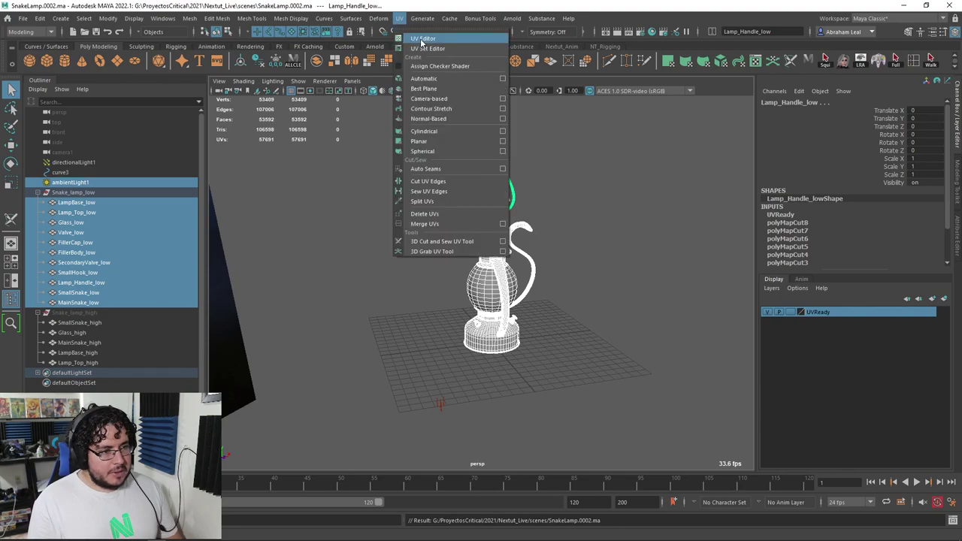
left_click(429, 41)
right_click_drag(362, 219, 335, 214)
scroll(337, 210, "down", 6)
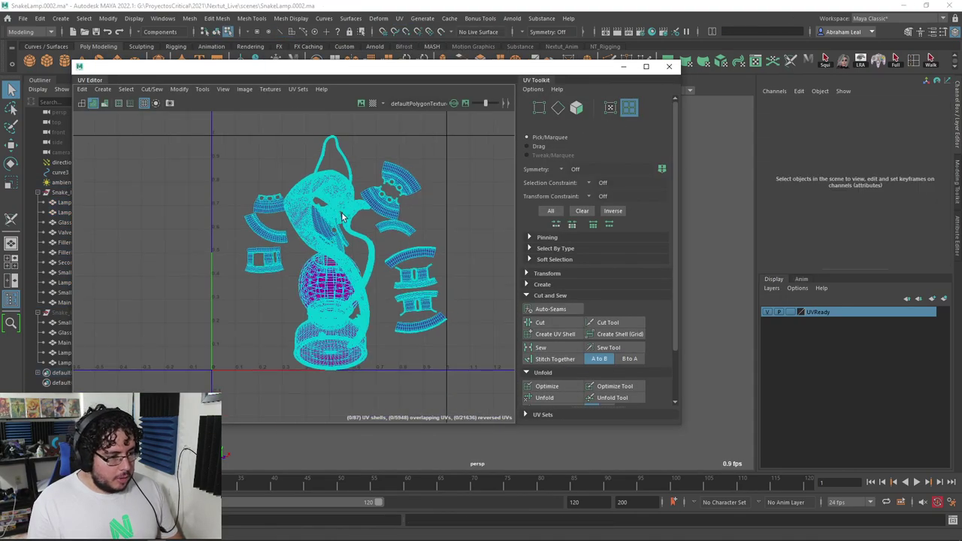
left_click_drag(475, 139, 186, 353)
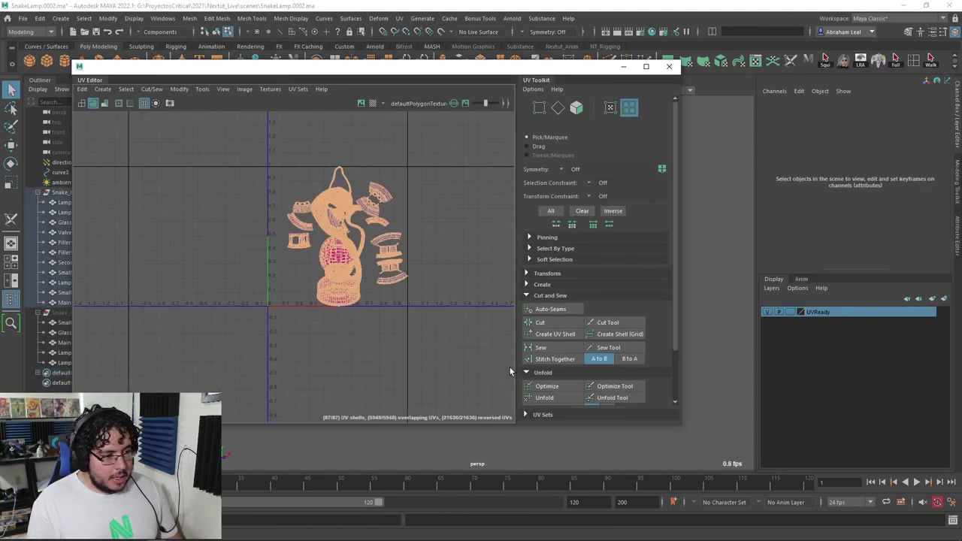
left_click(543, 398)
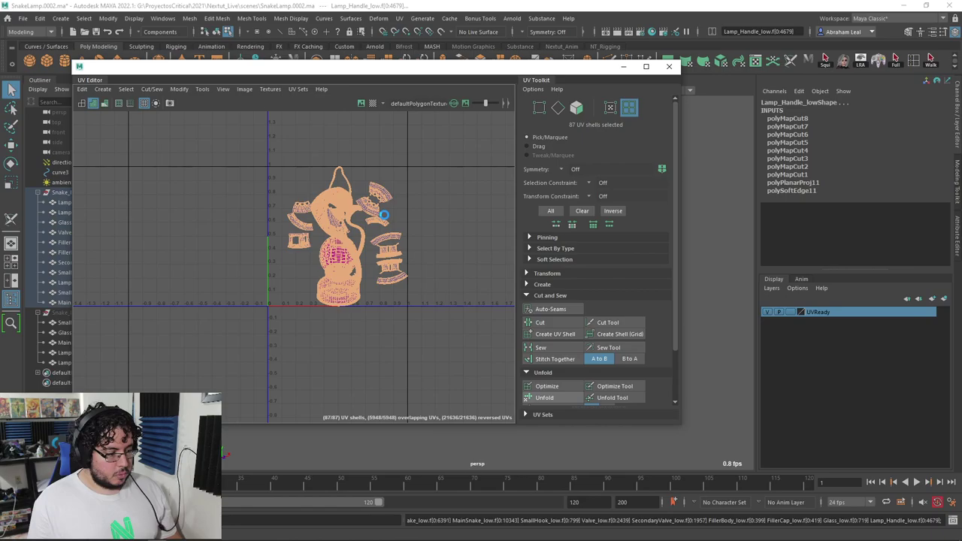
Step: Examine the unfolded UV shells one by one for overlaps, distortion and correct cuts
scroll(361, 239, "up", 8)
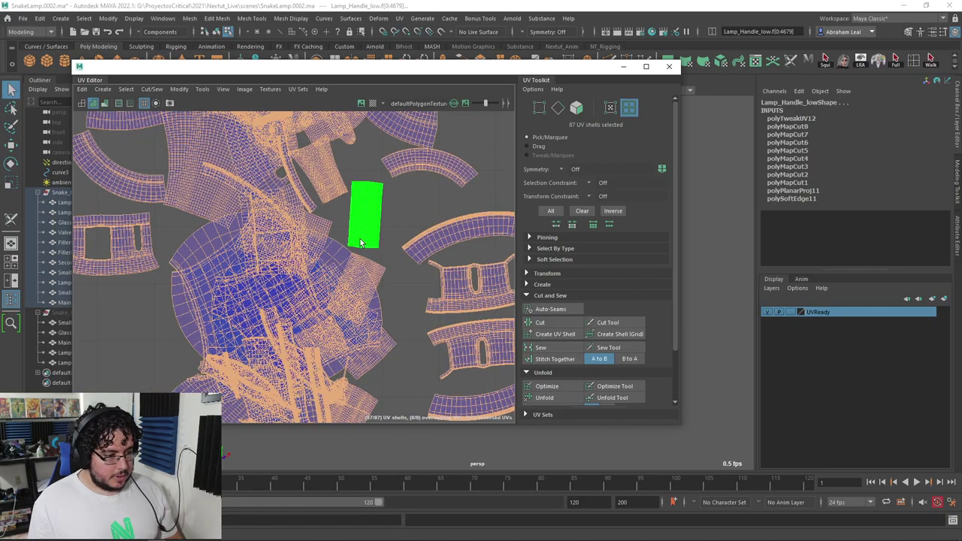
scroll(359, 241, "down", 2)
middle_click_drag(306, 254, 344, 344, "alt")
left_click(405, 148)
scroll(400, 184, "up", 4)
middle_click_drag(351, 235, 368, 170, "alt")
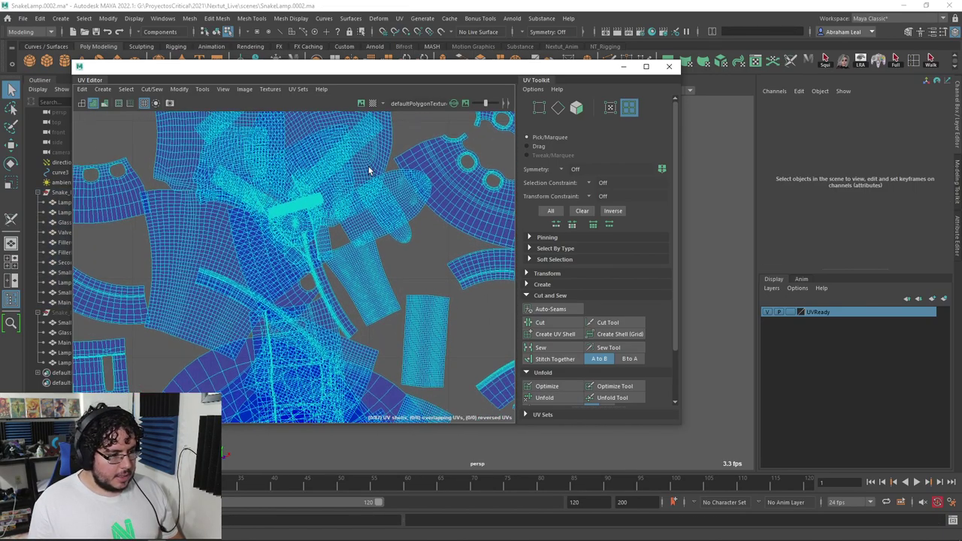
scroll(379, 205, "down", 2)
middle_click_drag(374, 345, 378, 237, "alt")
scroll(368, 243, "up", 1)
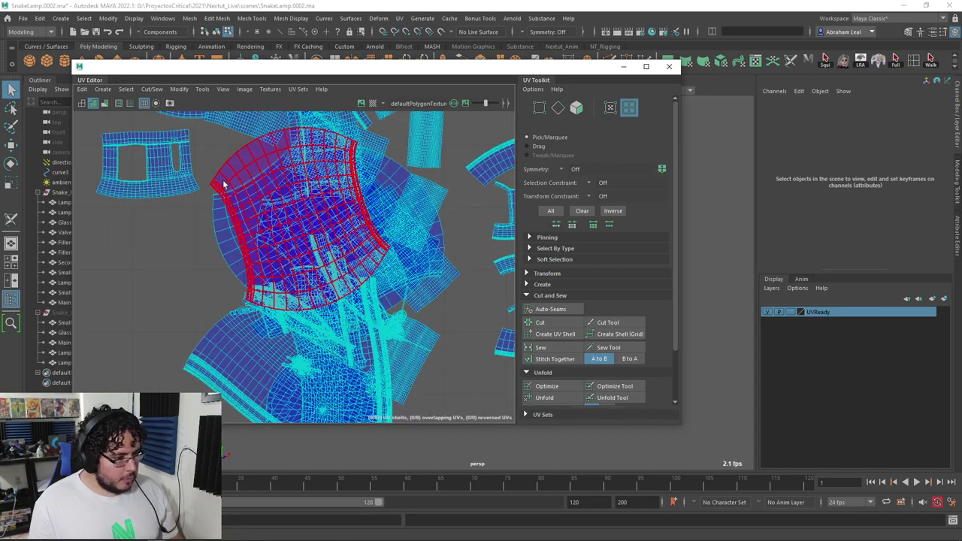
left_click(224, 234)
left_click(418, 155)
left_click(396, 194)
left_click(316, 336)
middle_click_drag(307, 369, 323, 270, "alt")
left_click(296, 281)
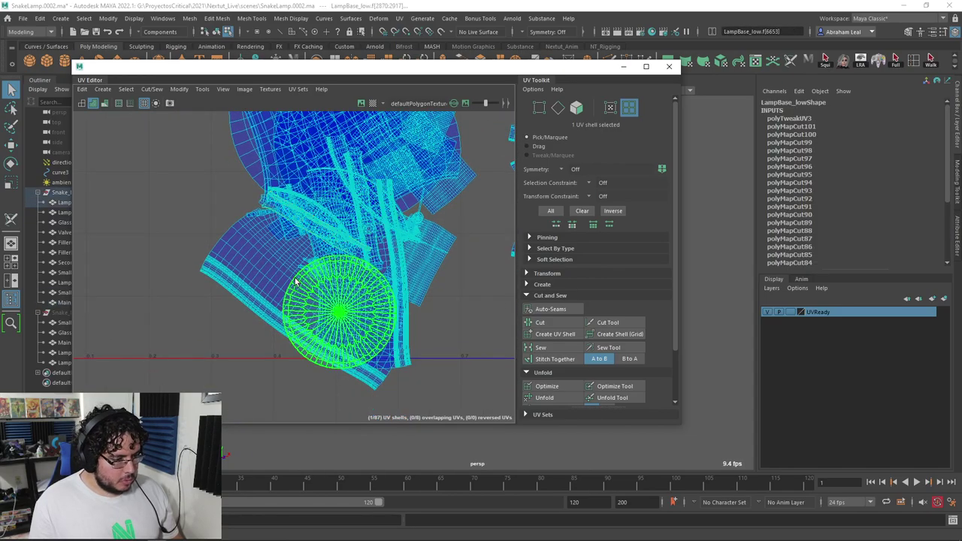
left_click(266, 285)
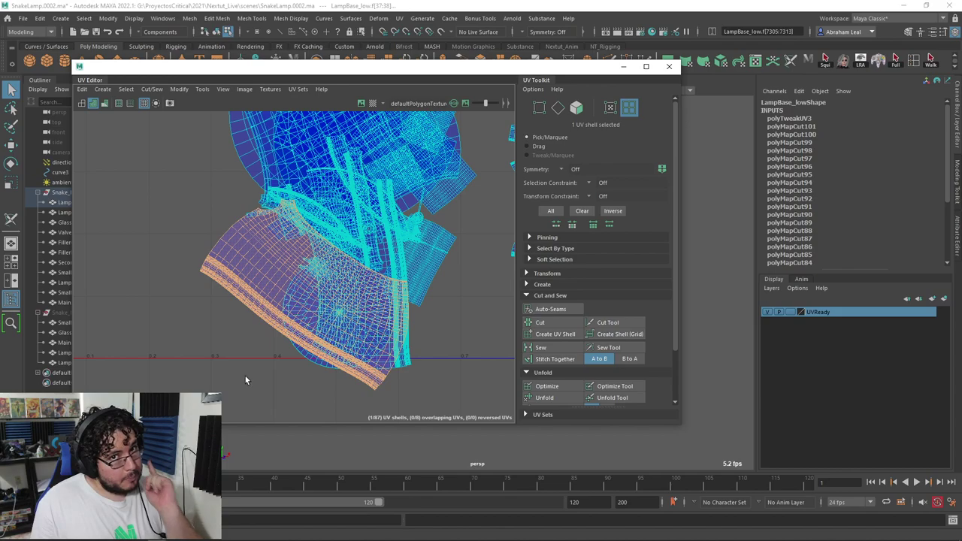
Step: Select all UV shells and lay them out with Unfold3D, packing resolution 2048, vertical pre-rotation and Preserve 3D Ratios
scroll(248, 376, "down", 4)
middle_click_drag(365, 311, 352, 324, "alt")
right_click_drag(315, 179, 254, 154)
left_click(298, 168)
left_click_drag(215, 132, 457, 366)
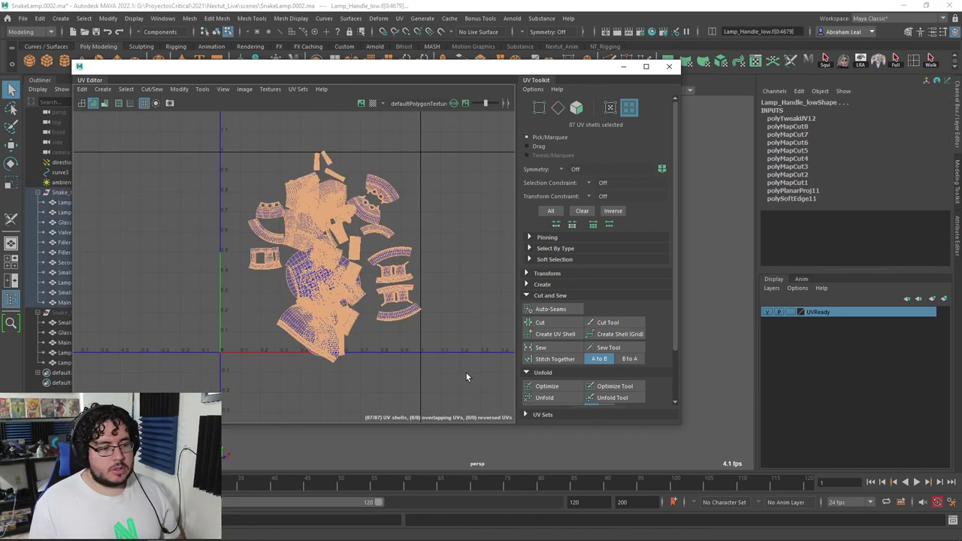
left_click(178, 89)
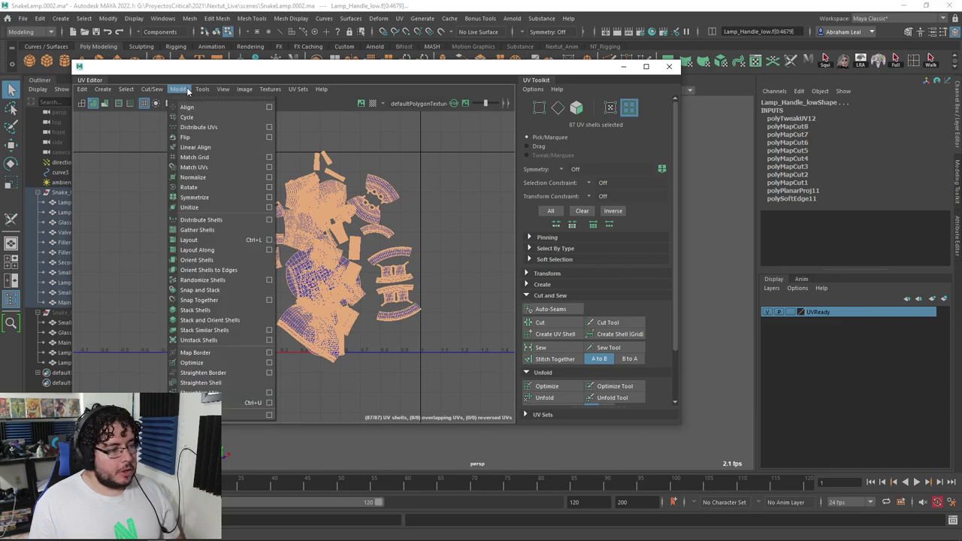
left_click(269, 240)
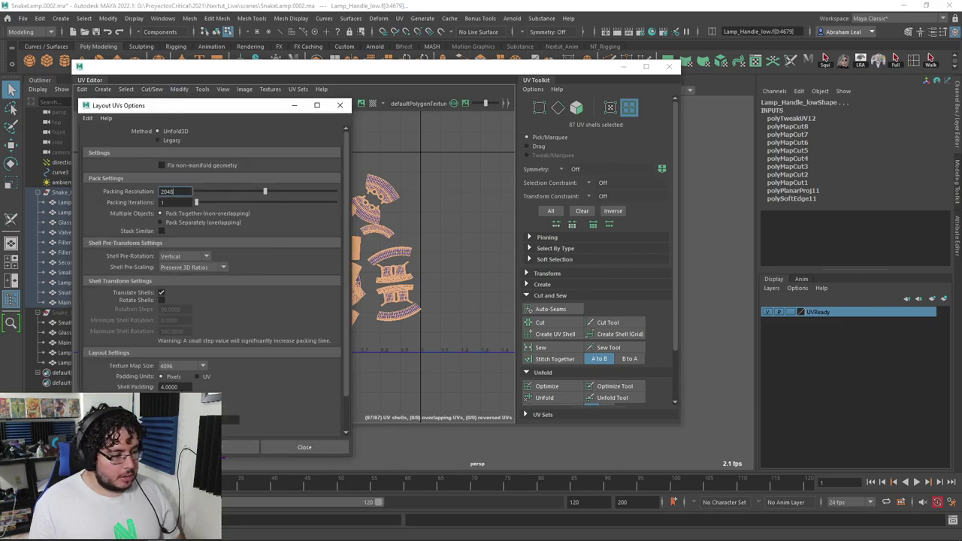
left_click(225, 448)
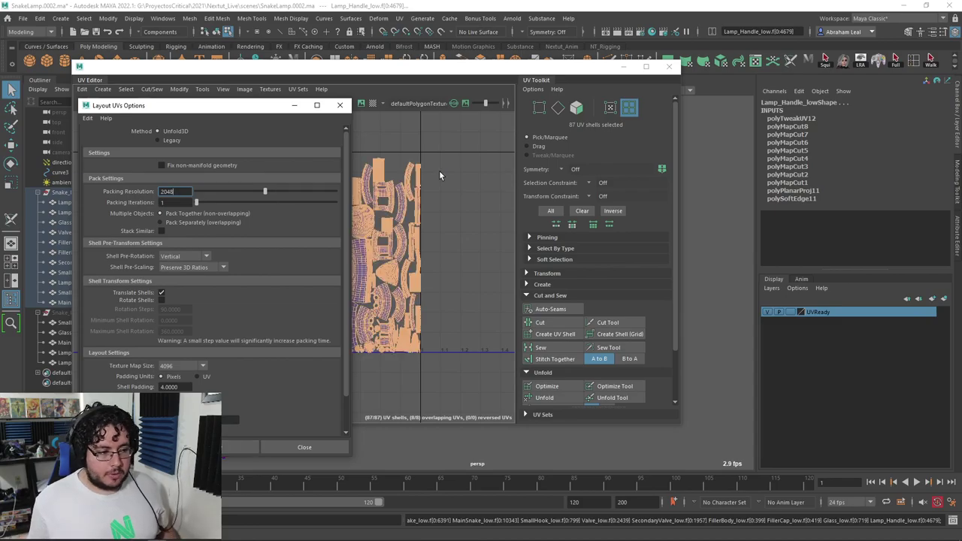
Step: Dismiss the layout options and examine how the shells are packed in the UV tile
scroll(440, 175, "up", 2)
left_click(292, 105)
scroll(461, 195, "up", 2)
left_click(462, 195)
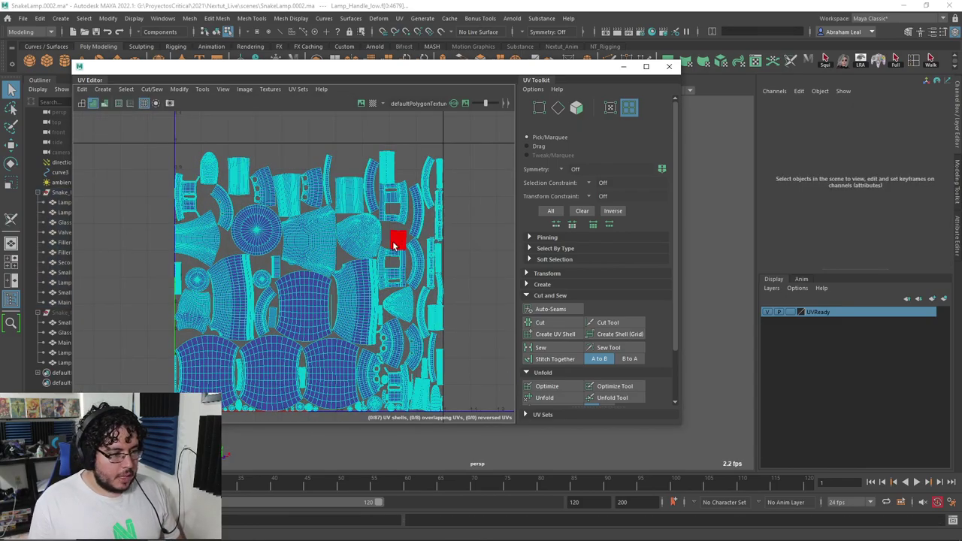
middle_click_drag(394, 246, 406, 207, "alt")
right_click_drag(246, 234, 424, 280, "alt")
middle_click_drag(441, 277, 414, 269, "alt")
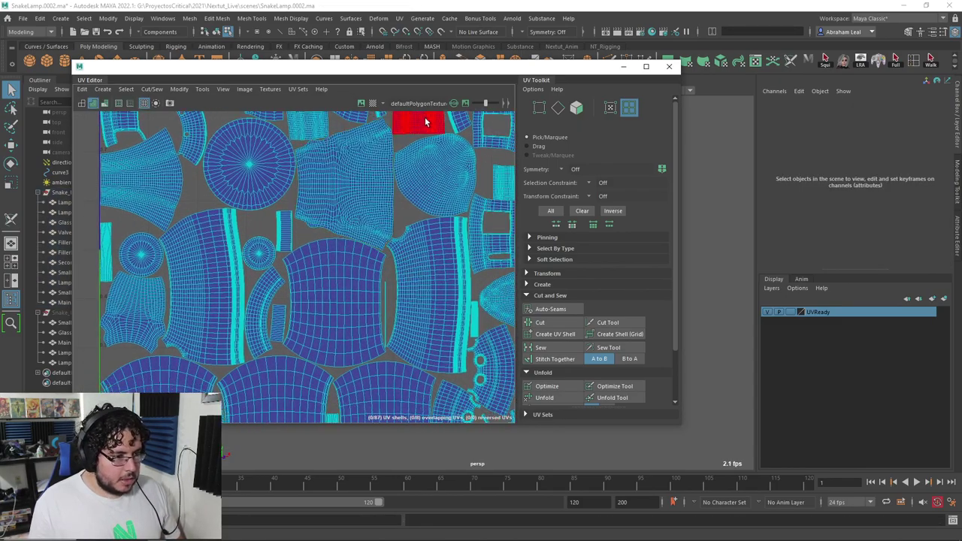
Step: Display the checker map on the lamp and examine the checker squares from several angles on the model
left_click(372, 107)
left_click(623, 67)
left_click_drag(526, 218, 466, 263, "alt")
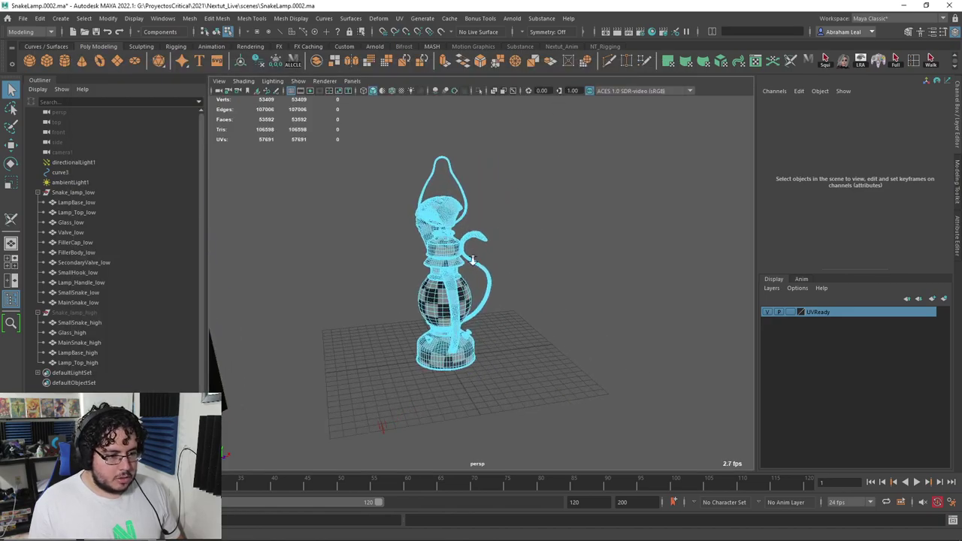
right_click_drag(451, 270, 518, 293, "alt")
left_click_drag(519, 293, 399, 275, "alt")
right_click_drag(398, 274, 459, 253, "alt")
left_click_drag(460, 253, 518, 252, "alt")
right_click_drag(519, 252, 351, 230, "alt")
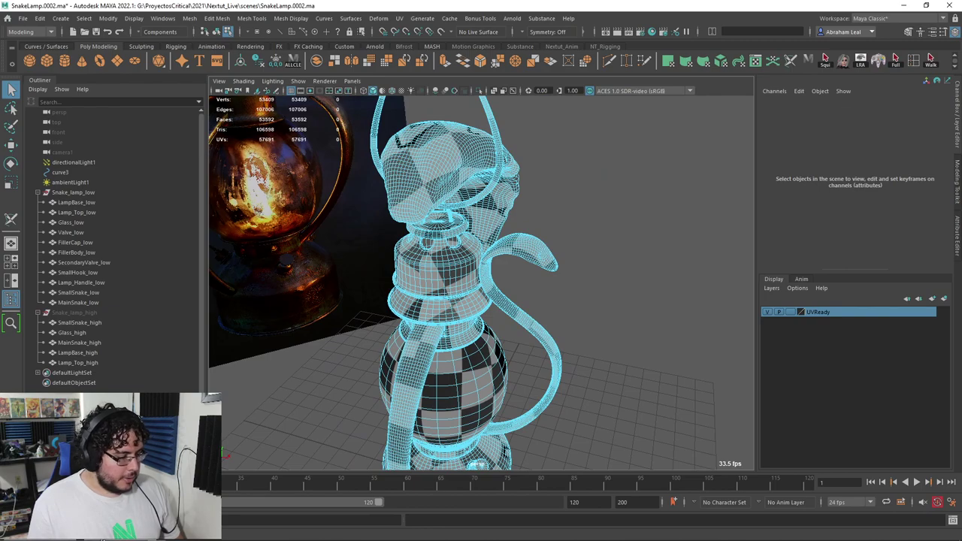
Step: Bring the UV Editor back, place it beside the lamp model and frame the model
left_click(103, 538)
scroll(371, 294, "down", 4)
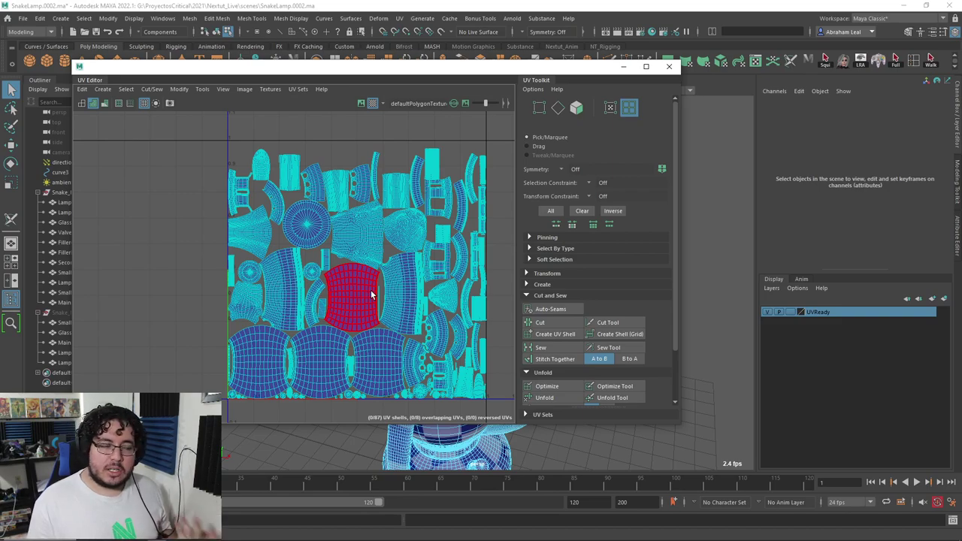
scroll(370, 295, "down", 4)
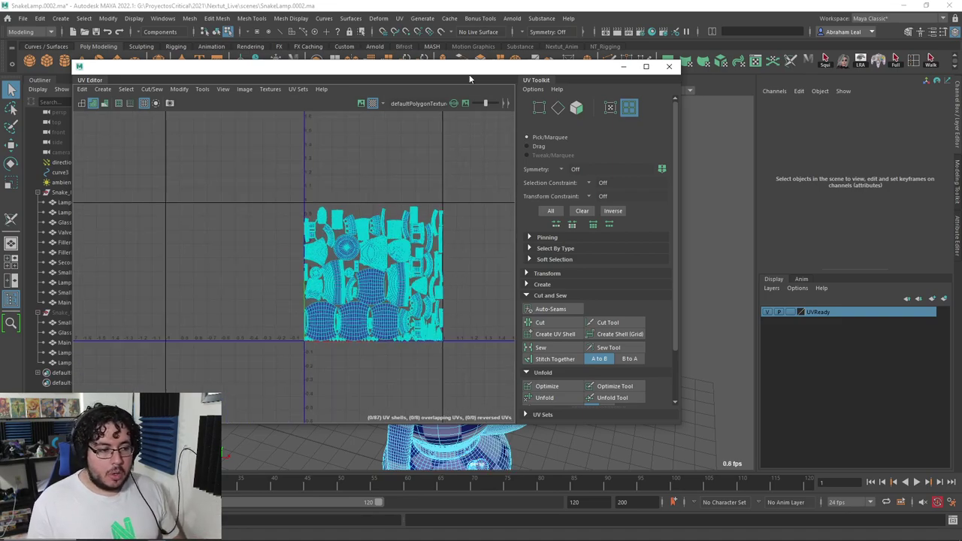
left_click_drag(576, 72, 401, 54)
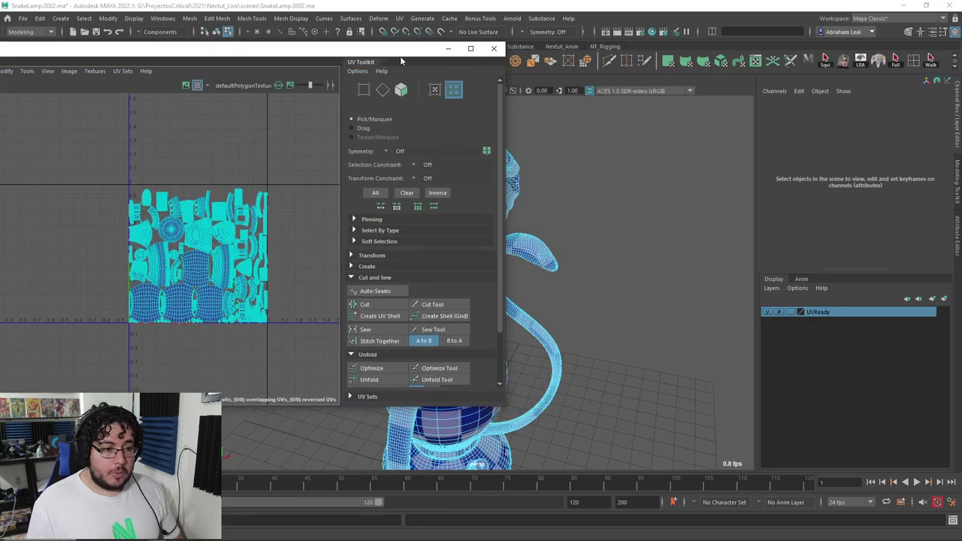
middle_click_drag(569, 185, 569, 186, "alt")
key("f")
Step: Select all low-poly lamp parts except the glass and select all of their UV shells
middle_click_drag(605, 330, 652, 224, "alt")
key("F8")
left_click(648, 225)
left_click(623, 298)
left_click(644, 235)
scroll(644, 235, "down", 7)
left_click_drag(523, 359, 522, 359)
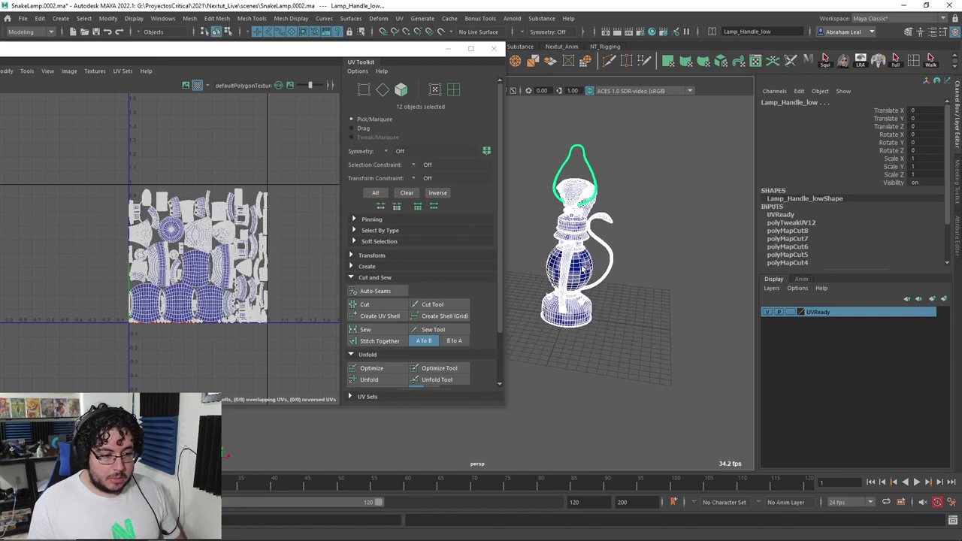
right_click(270, 215)
right_click_drag(242, 208, 227, 201)
left_click_drag(106, 345, 297, 167)
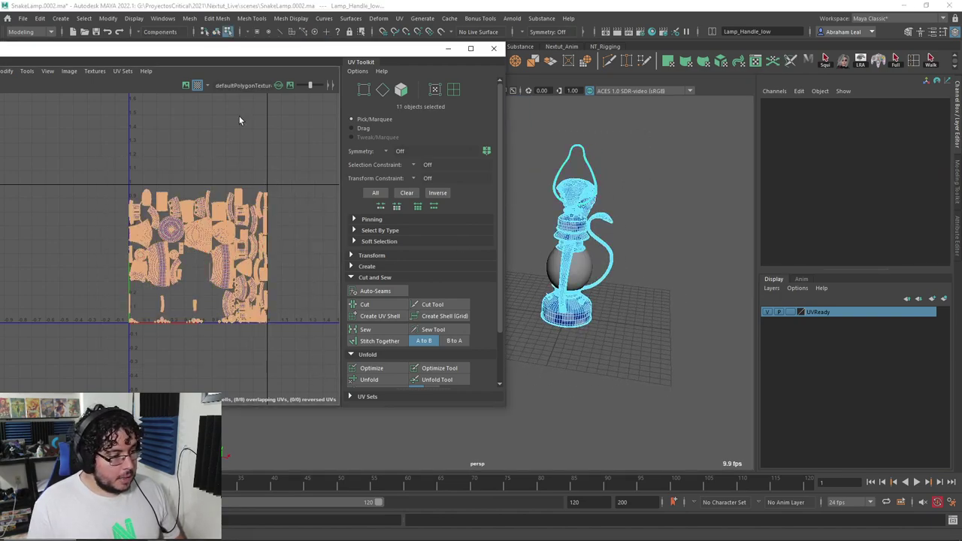
Step: Open the UV layout options for the selected shells and set Shell Pre-Rotation to Horizontal
left_click_drag(113, 49, 267, 58)
left_click(167, 82)
mouse_move(182, 83)
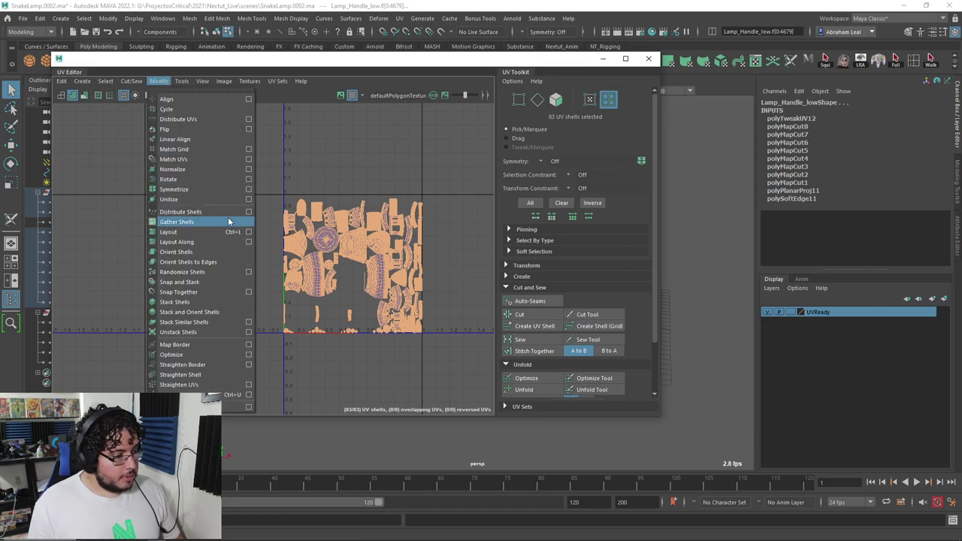
left_click(248, 231)
left_click(194, 256)
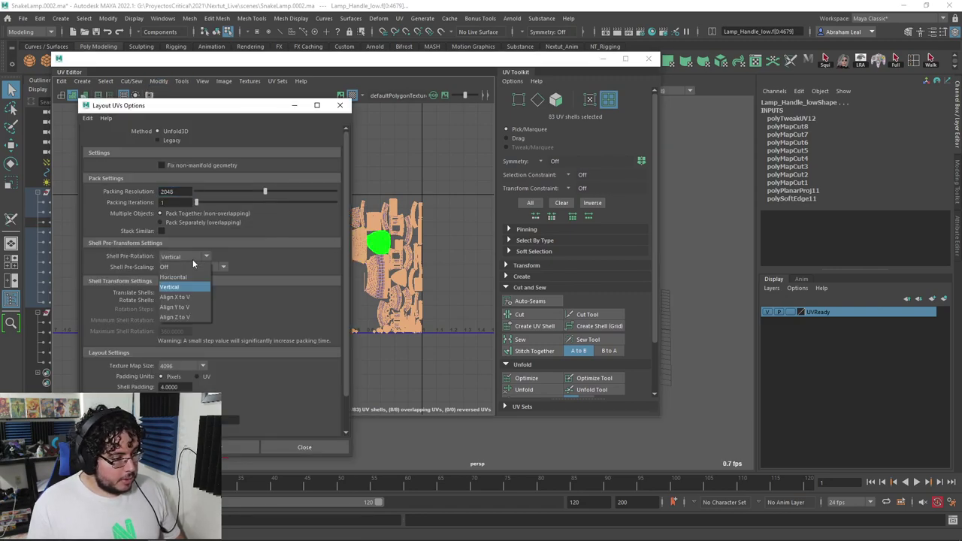
left_click(180, 278)
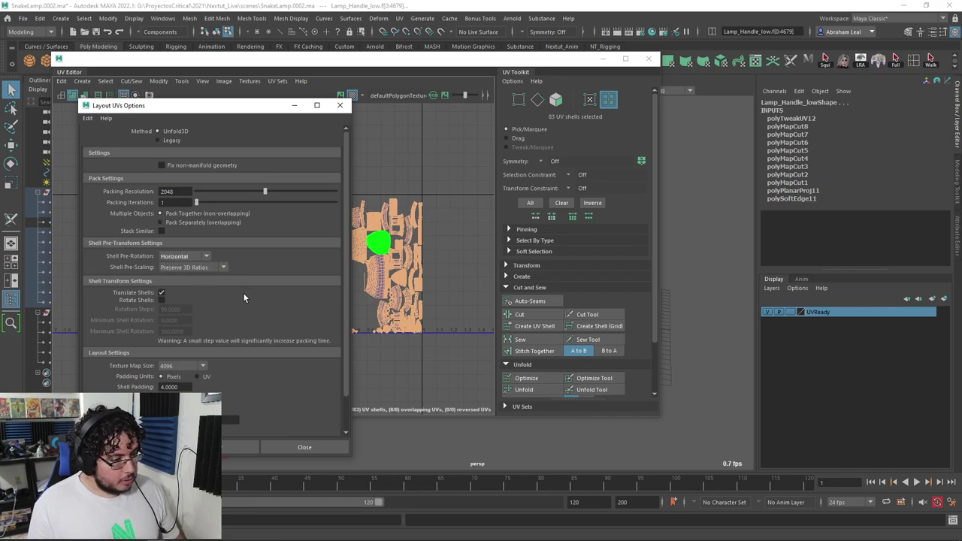
Step: Set the layout tiles in U to 5 and lay out the selected shells across the UV tiles
scroll(246, 298, "down", 1)
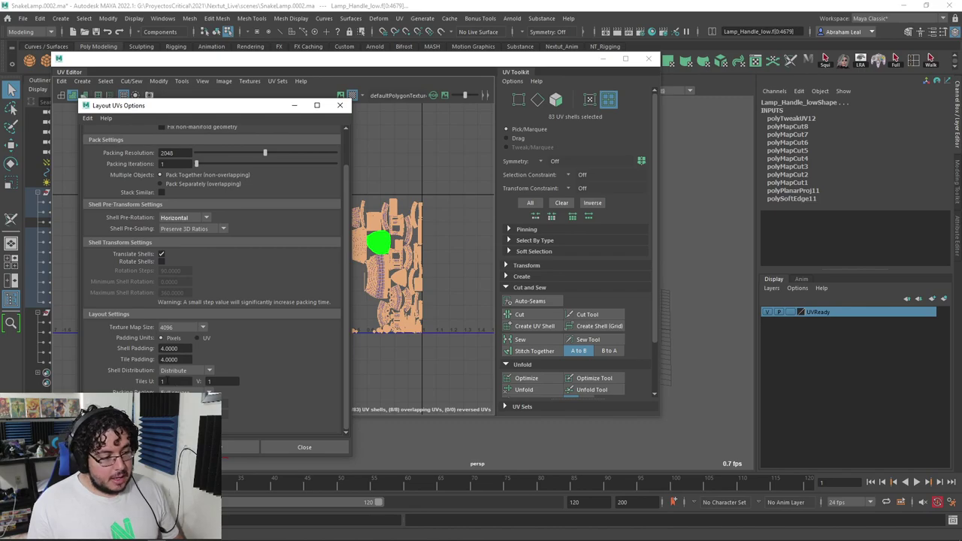
double_click(167, 381)
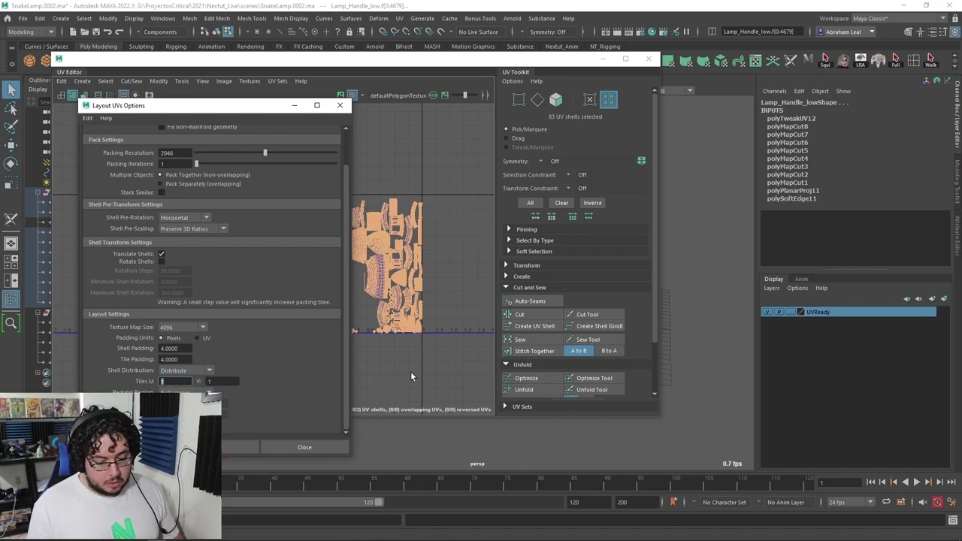
type("56")
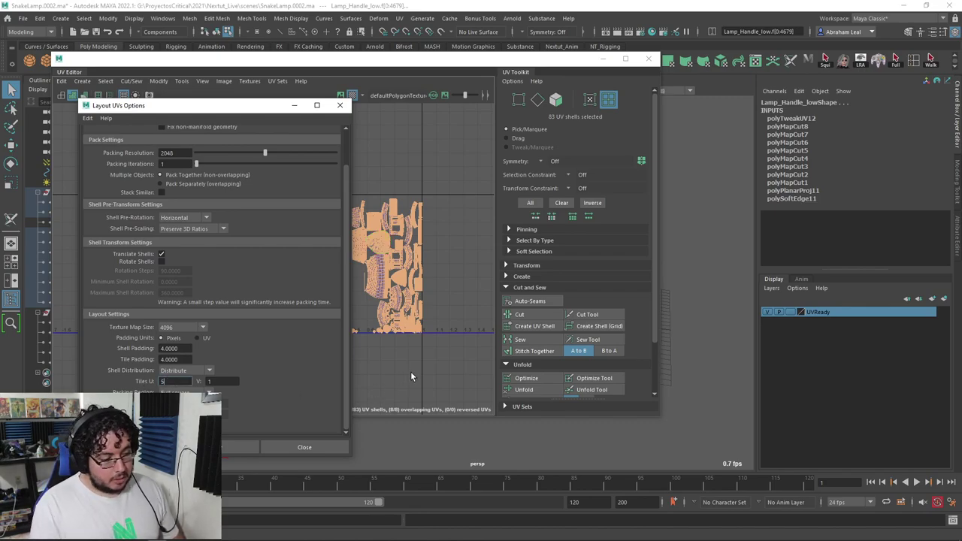
key("BackSpace")
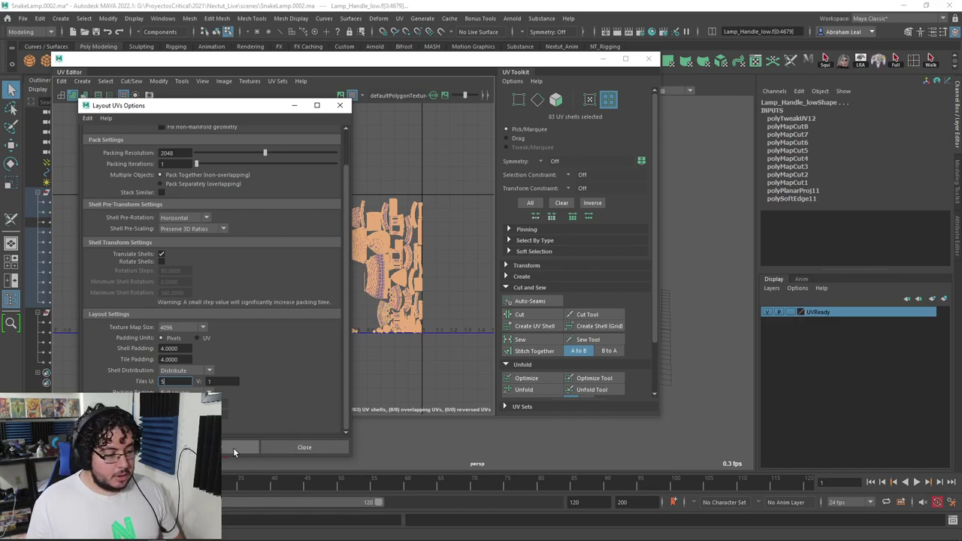
left_click(232, 447)
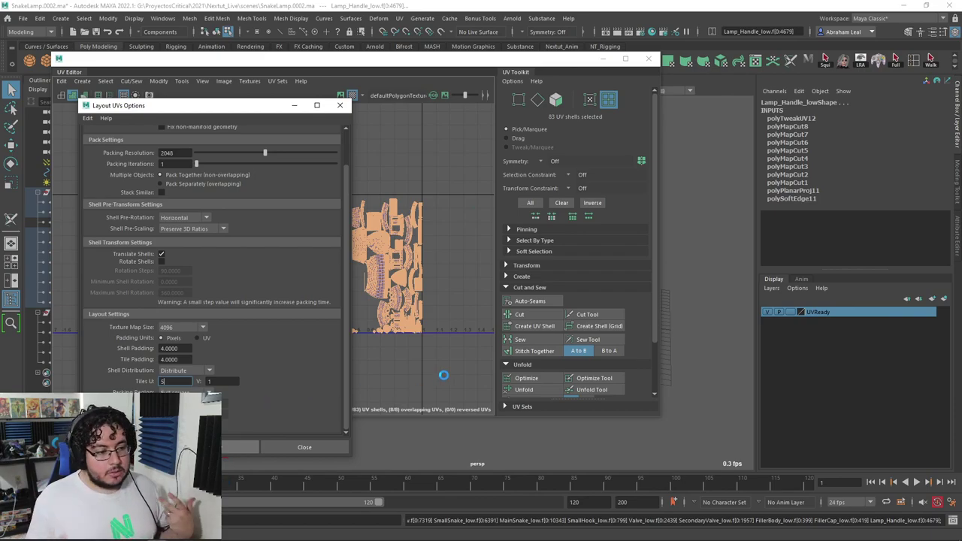
left_click(339, 105)
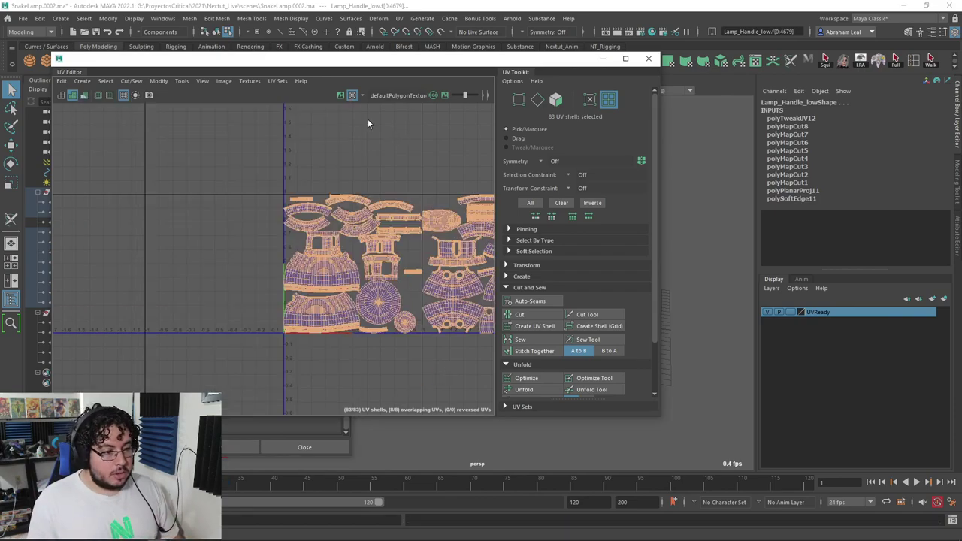
Step: Deselect the shells and examine how they are distributed across the UV tiles
left_click(239, 146)
middle_click_drag(240, 147, 159, 120, "alt")
scroll(159, 120, "down", 3)
scroll(411, 251, "up", 6)
middle_click_drag(410, 251, 296, 232, "alt")
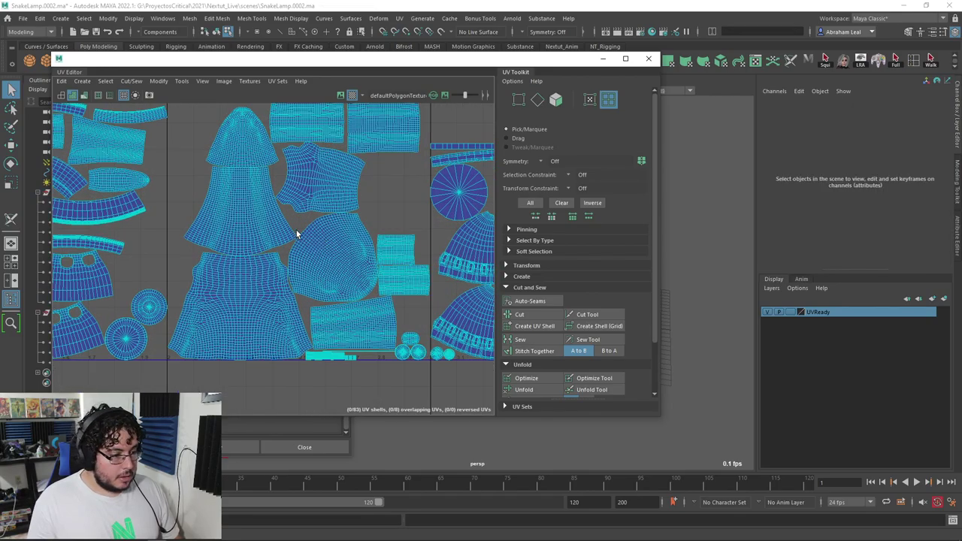
scroll(232, 238, "up", 5)
scroll(331, 252, "down", 8)
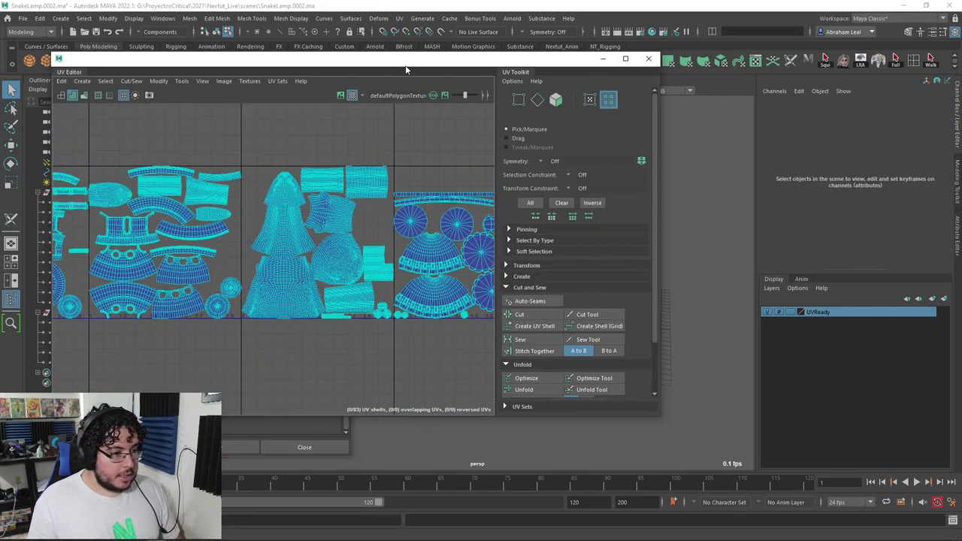
Step: Move the UV Editor off the lamp and examine the checker squares on the upper body and snake head up close
left_click_drag(341, 59, 768, 193)
right_click_drag(378, 172, 509, 206, "alt")
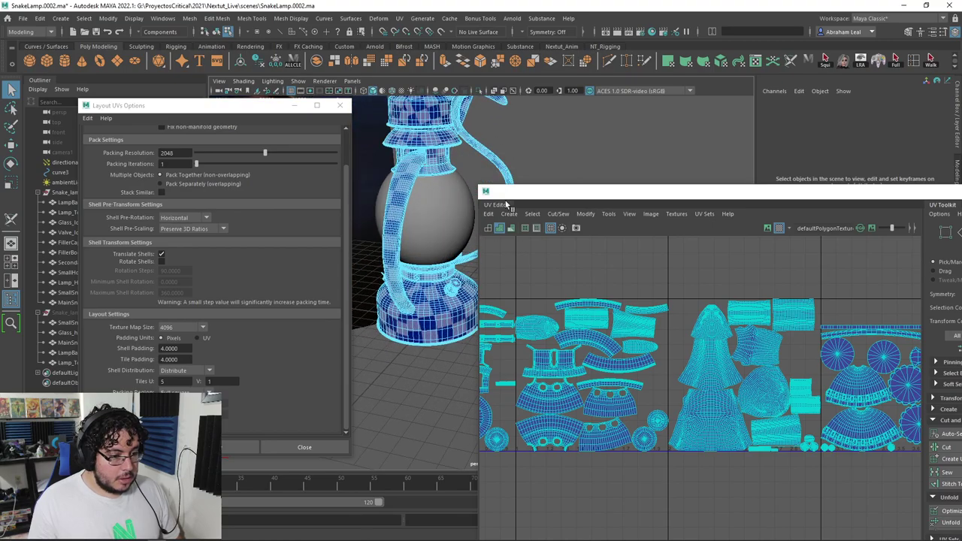
middle_click_drag(417, 121, 419, 215, "alt")
right_click_drag(419, 215, 466, 226, "alt")
left_click_drag(466, 225, 421, 210, "alt")
middle_click_drag(421, 210, 404, 216, "alt")
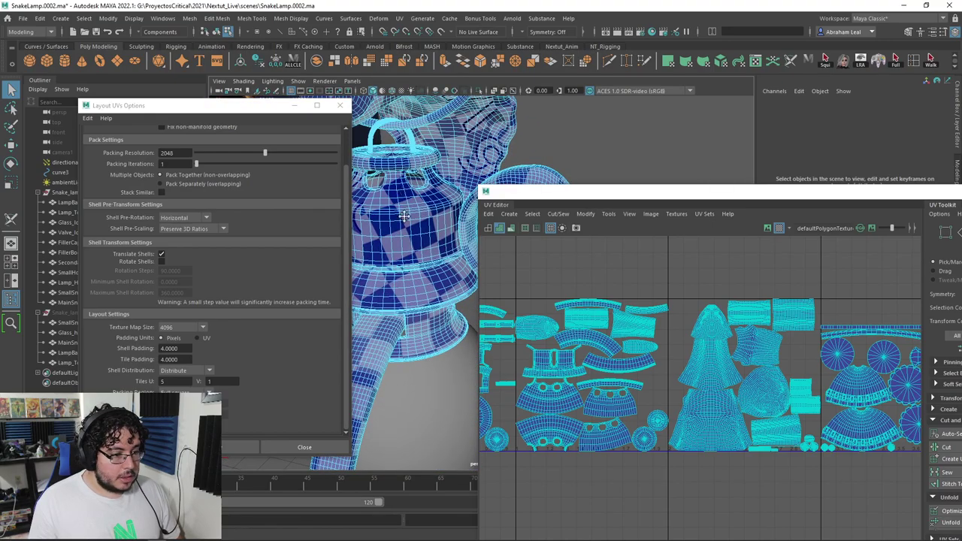
scroll(403, 215, "up", 10)
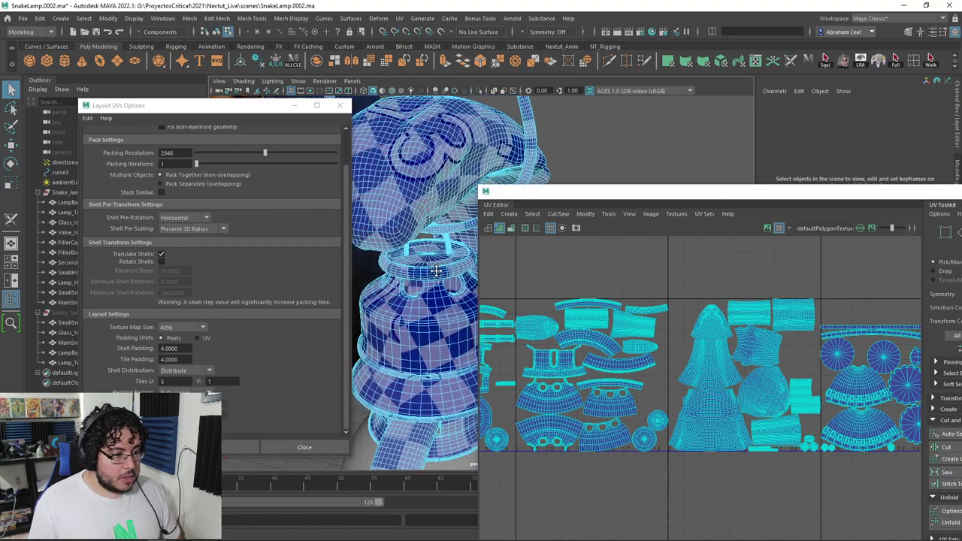
scroll(457, 248, "up", 8)
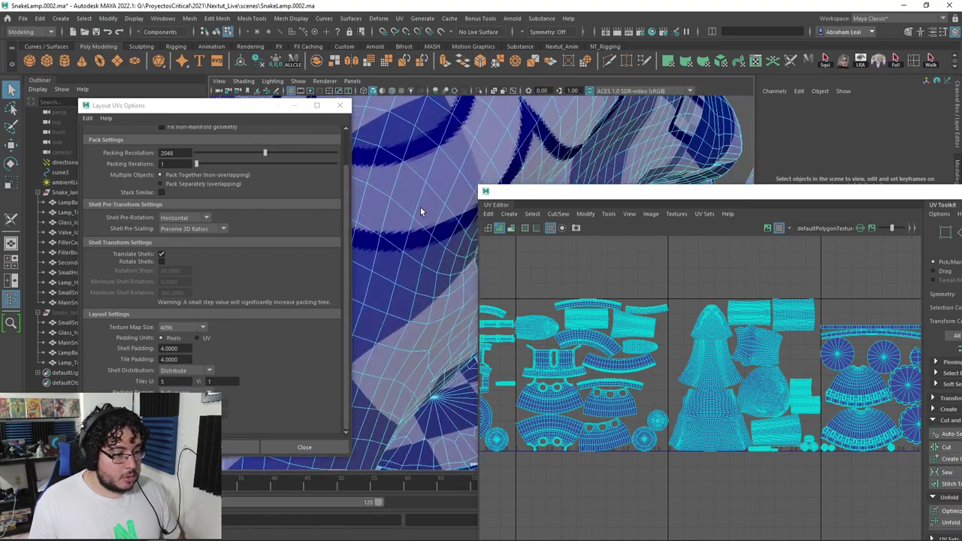
scroll(432, 213, "up", 5)
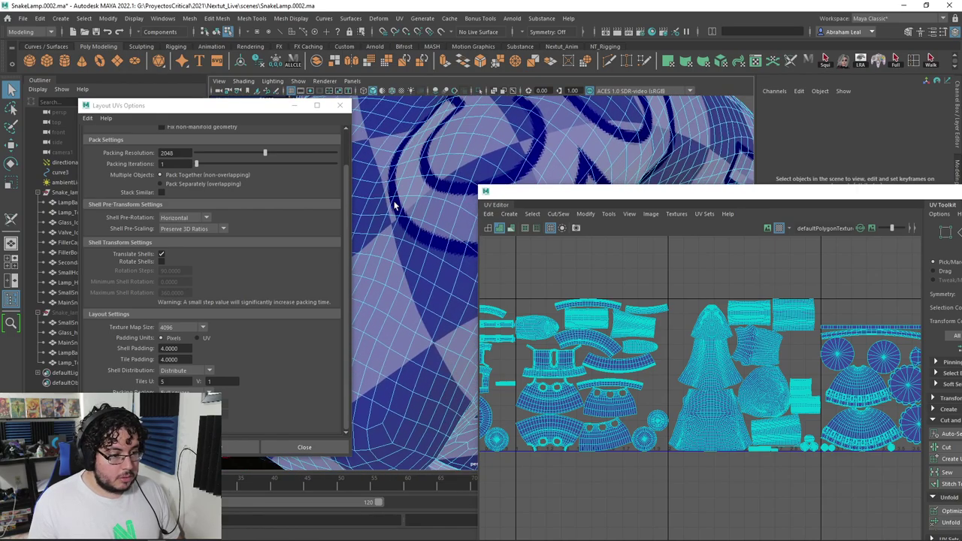
left_click(417, 209)
Step: Bring the UV Editor back into view and examine the shell packing in all the UV tiles
left_click_drag(561, 197, 229, 120)
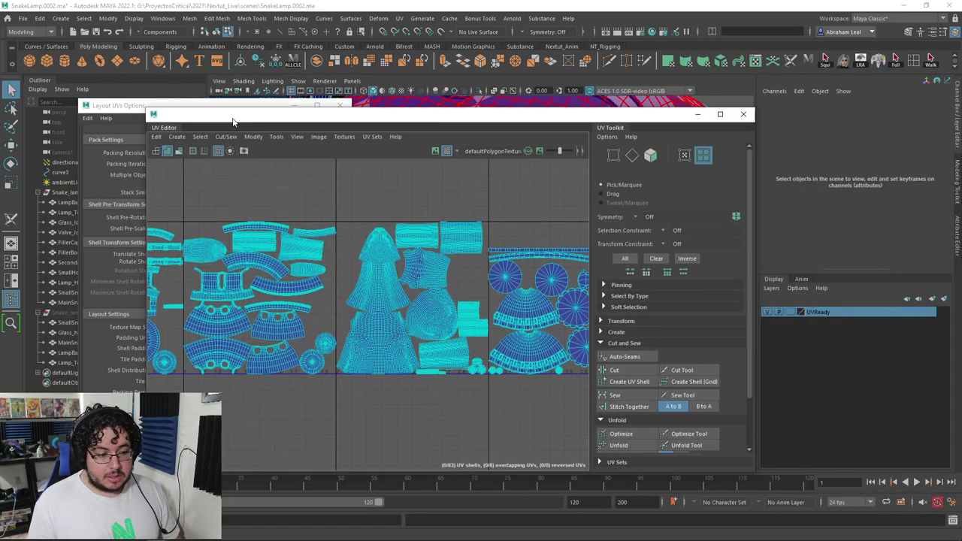
scroll(405, 277, "down", 3)
scroll(412, 274, "up", 3)
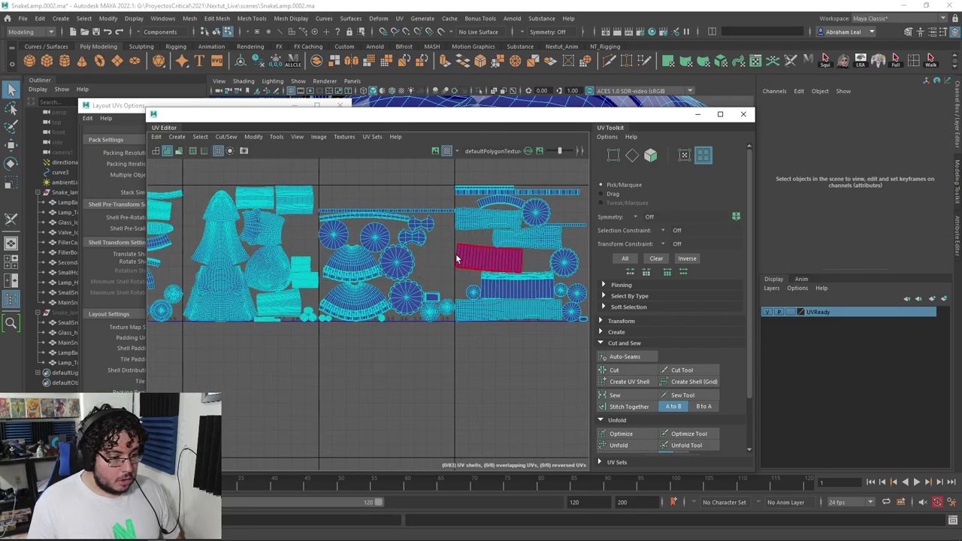
scroll(368, 210, "down", 4)
scroll(366, 186, "up", 4)
middle_click_drag(342, 208, 498, 207, "alt")
scroll(340, 224, "down", 3)
Step: Move the UV Editor aside and compare the checker squares on the lamp's body, snake handles, base and valve
left_click_drag(442, 123, 144, 99)
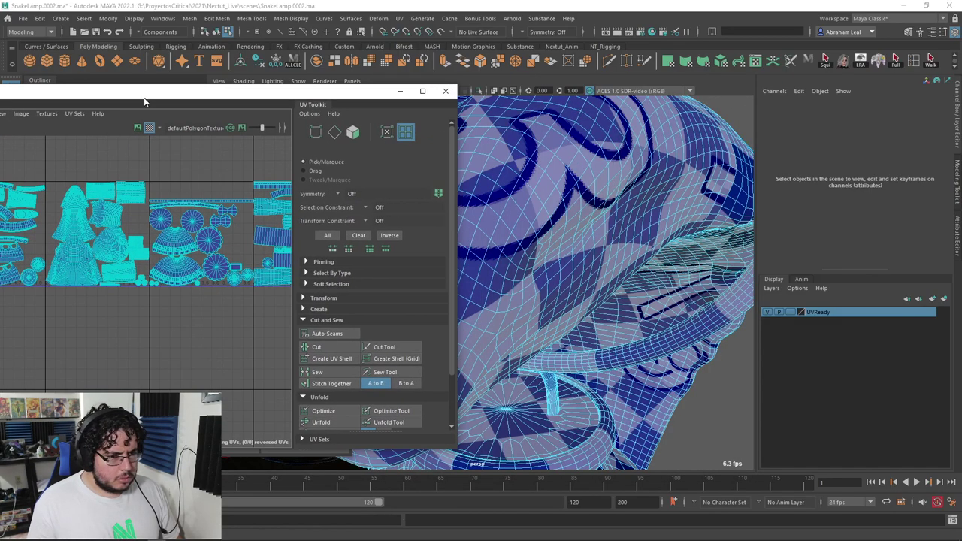
scroll(606, 341, "down", 8)
middle_click_drag(616, 333, 634, 204, "alt")
scroll(634, 204, "up", 3)
left_click_drag(634, 204, 618, 219, "alt")
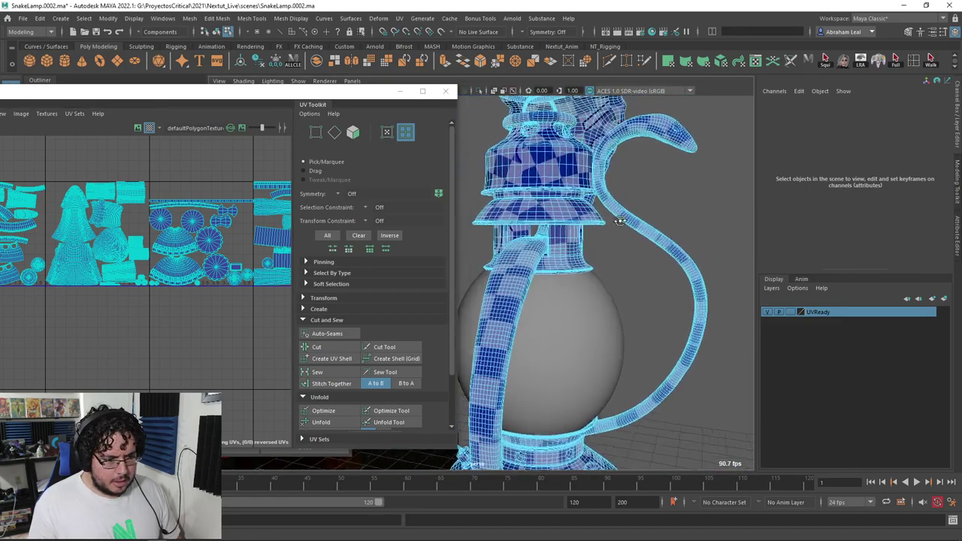
middle_click_drag(619, 219, 582, 170, "alt")
right_click_drag(582, 170, 604, 309, "alt")
left_click_drag(604, 309, 549, 280, "alt")
right_click_drag(549, 280, 666, 296, "alt")
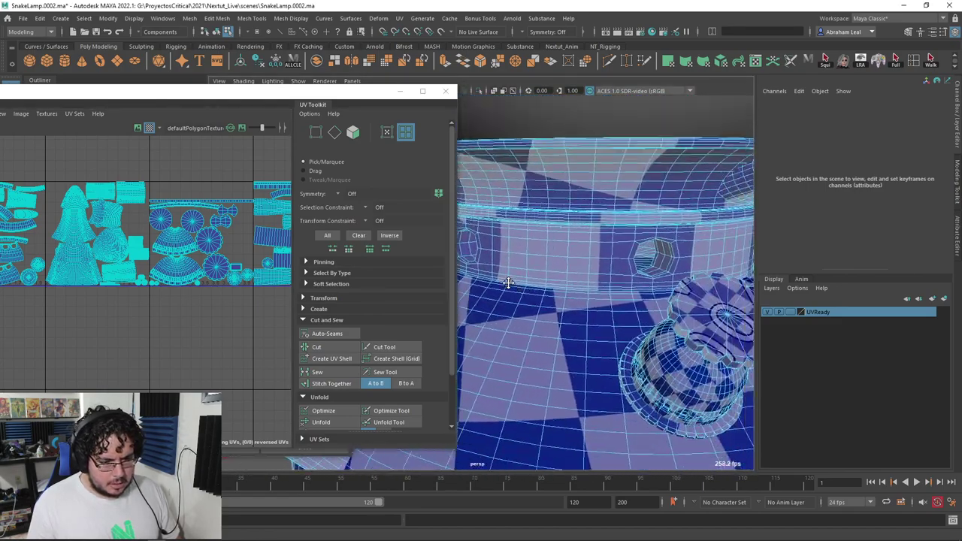
left_click_drag(665, 296, 648, 304, "alt")
right_click_drag(681, 305, 598, 318, "alt")
Step: Return to object selection and select all low-poly lamp parts except the glass globe
left_click(703, 257)
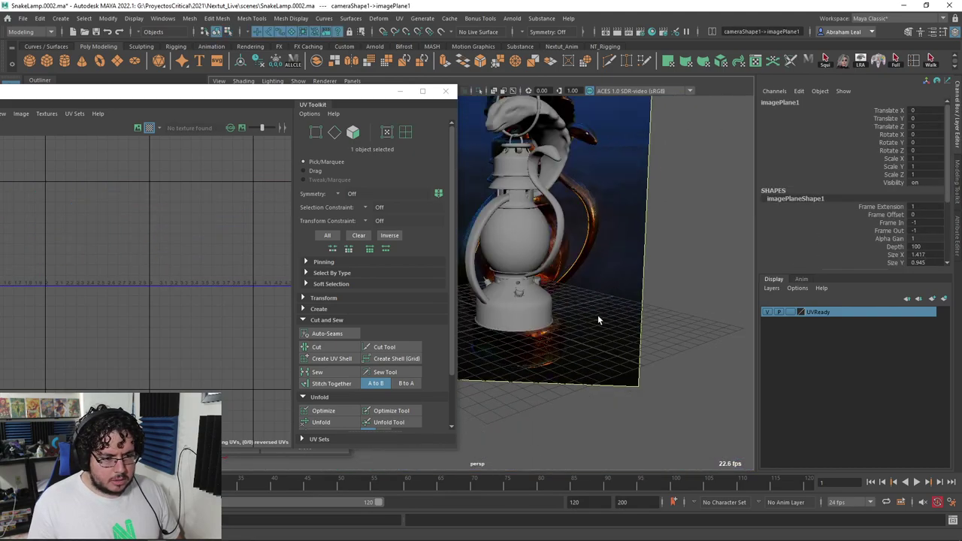
left_click_drag(598, 319, 696, 372, "alt")
right_click_drag(696, 372, 664, 300, "alt")
left_click_drag(740, 98, 514, 380)
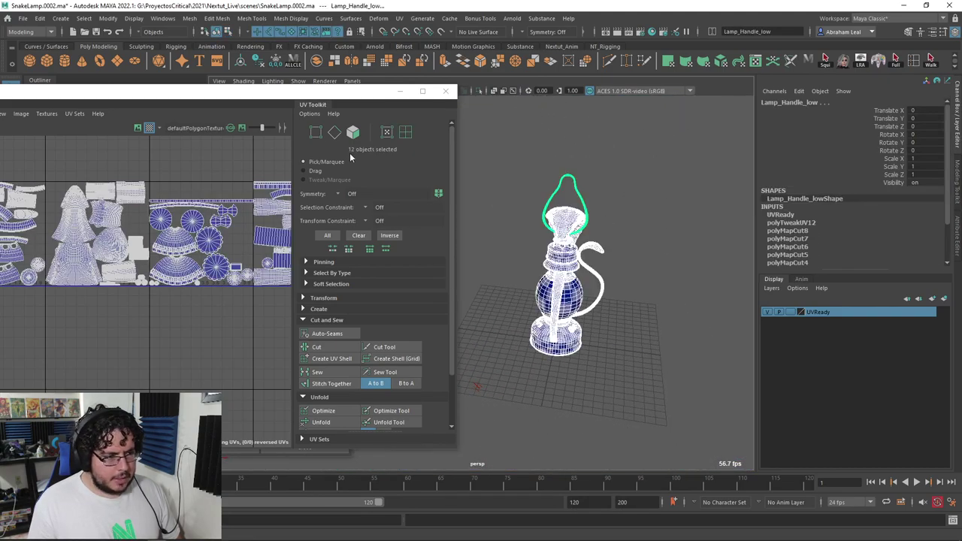
left_click(635, 226)
left_click_drag(456, 222, 551, 220)
middle_click_drag(621, 213, 661, 176, "alt")
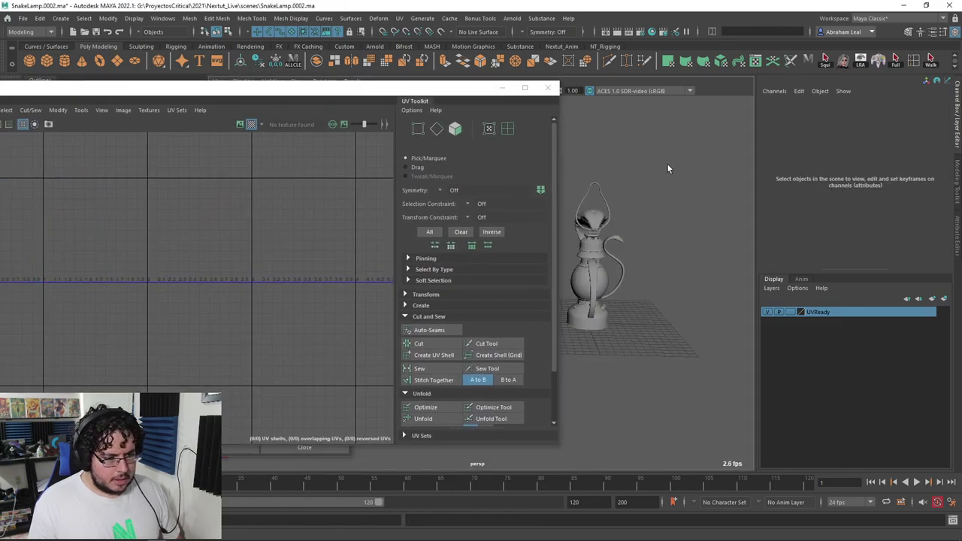
left_click_drag(654, 154, 561, 356)
right_click_drag(561, 356, 589, 288, "alt")
left_click(630, 274, "ctrl")
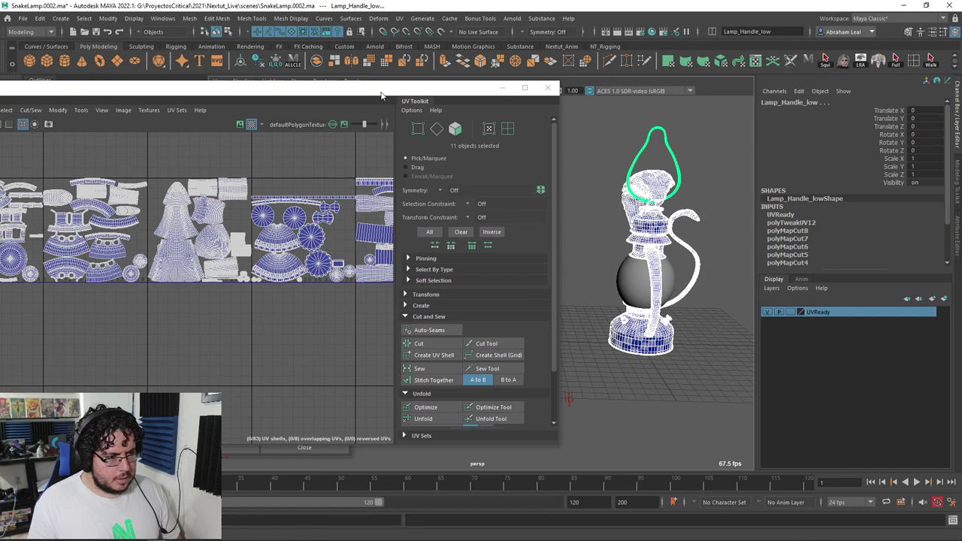
Step: Bring the full UV Editor into view and select all UV shells of the non-glass parts
left_click_drag(381, 93, 546, 99)
scroll(385, 293, "down", 4)
right_click_drag(370, 249, 309, 227)
left_click_drag(182, 187, 570, 355)
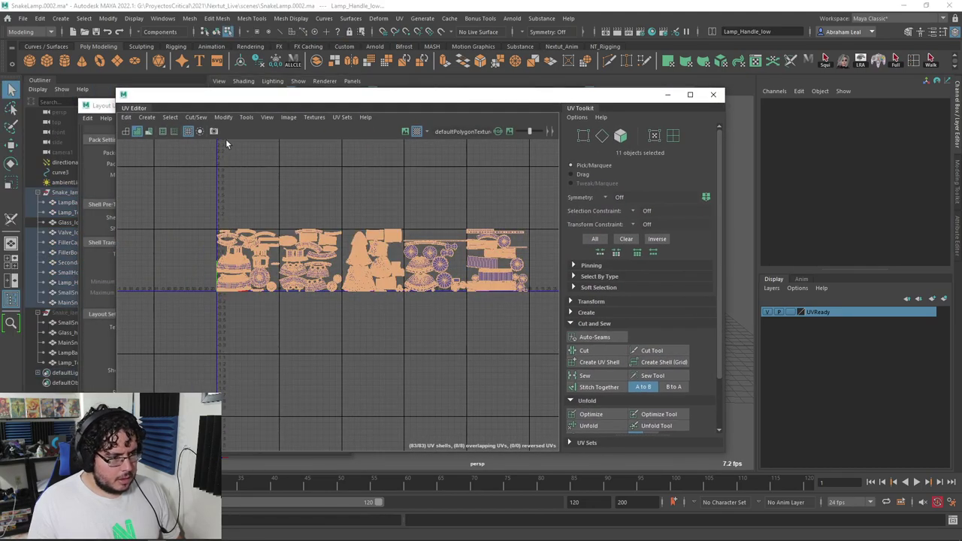
Step: Lay out the selected shells again with Horizontal pre-rotation and Preserve 3D Ratios pre-scaling
left_click(223, 117)
left_click(308, 268)
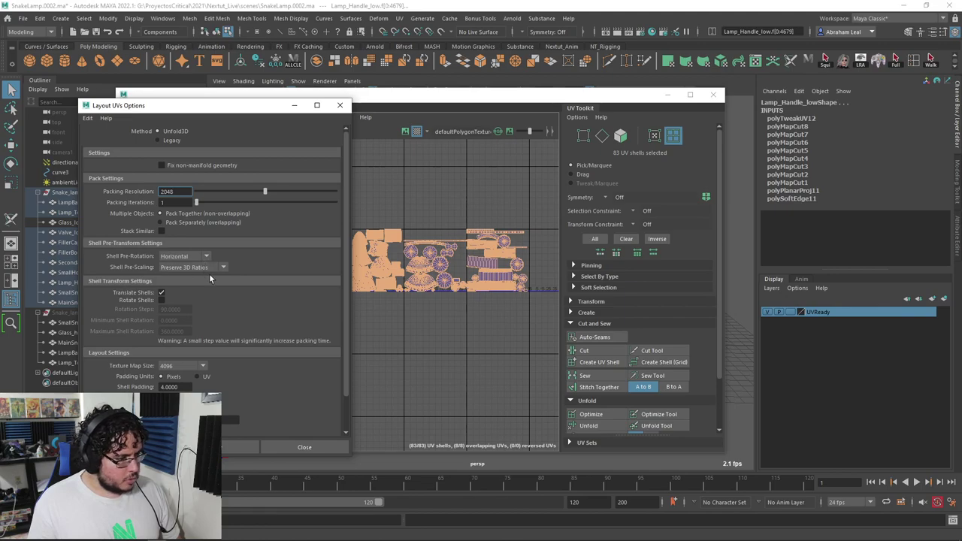
left_click(219, 449)
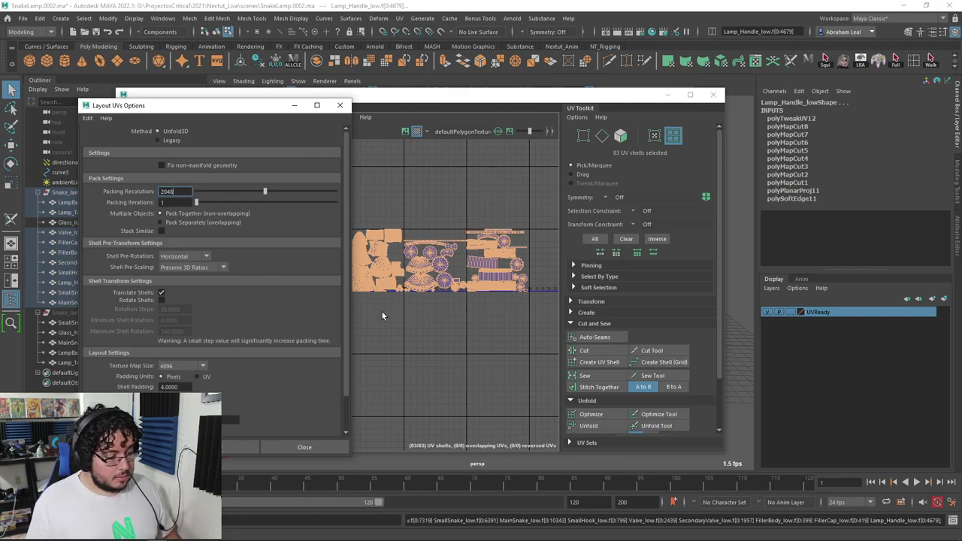
Step: Deselect the shells and examine the repeated layout tile by tile, comparing shell sizes and spacing
left_click(412, 305)
scroll(381, 297, "up", 1)
scroll(385, 295, "up", 4)
middle_click_drag(412, 279, 447, 343, "alt")
scroll(427, 311, "up", 5)
scroll(447, 344, "down", 5)
middle_click_drag(268, 286, 498, 236, "alt")
scroll(415, 248, "up", 3)
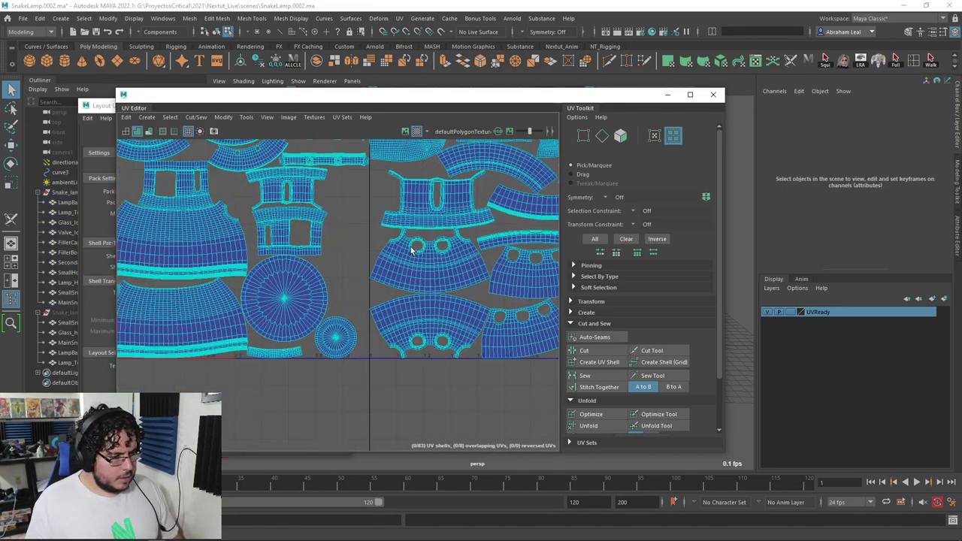
middle_click_drag(416, 247, 384, 311, "alt")
scroll(393, 284, "down", 2)
middle_click_drag(425, 280, 263, 267, "alt")
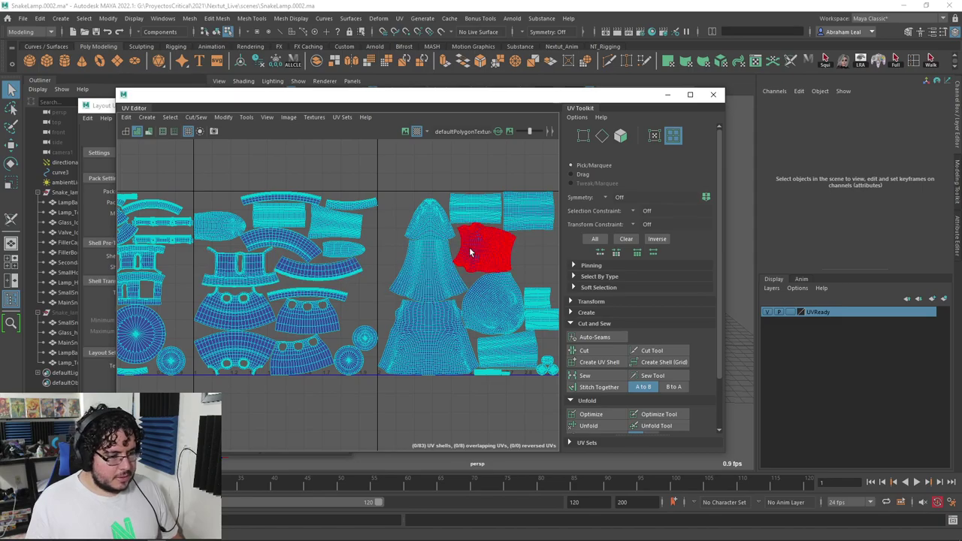
Step: Move the UV Editor off the model and examine the checker squares on the lamp's base and valve
left_click_drag(626, 93, 323, 75)
right_click_drag(693, 246, 752, 278, "alt")
middle_click_drag(751, 278, 693, 281, "alt")
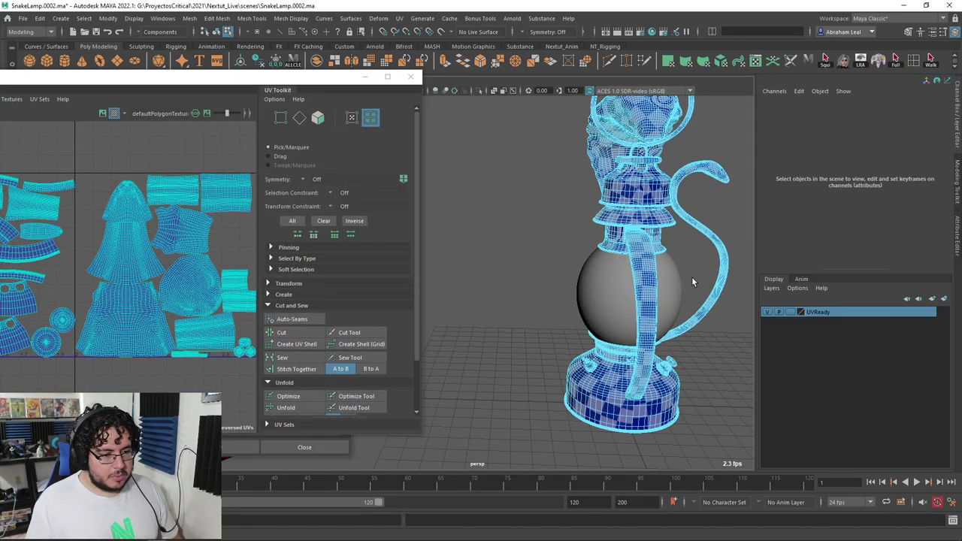
left_click_drag(694, 281, 483, 224, "alt")
right_click_drag(483, 223, 624, 335, "alt")
middle_click_drag(624, 335, 644, 302, "alt")
scroll(644, 302, "up", 3)
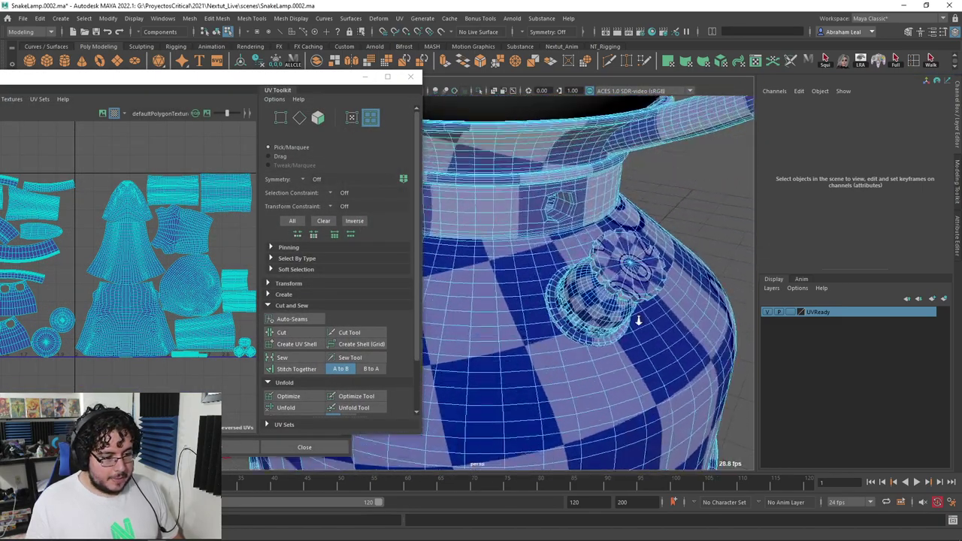
Step: Compare the checker size on the valve knob with the surrounding base from close up and from farther away
left_click_drag(635, 318, 586, 312, "alt")
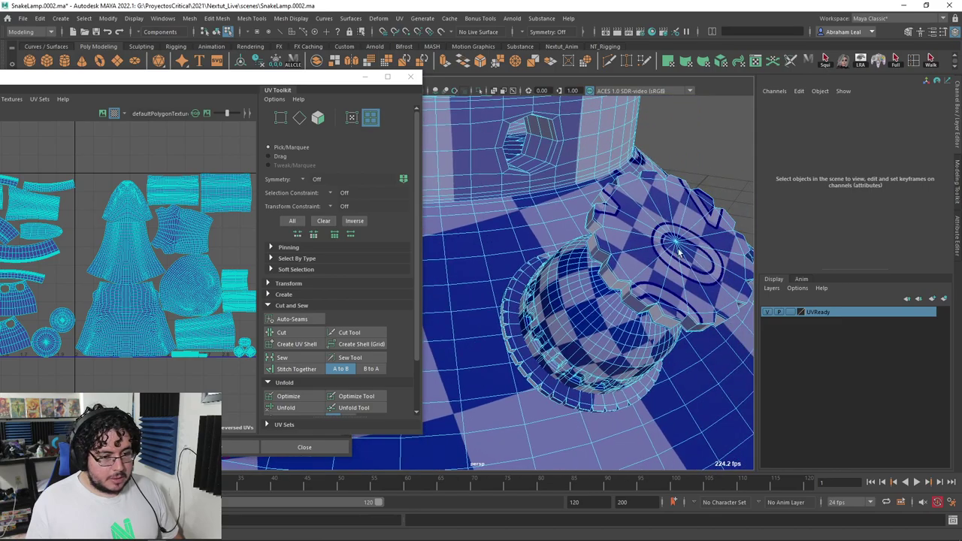
right_click_drag(706, 269, 597, 228, "alt")
left_click_drag(597, 228, 609, 271, "alt")
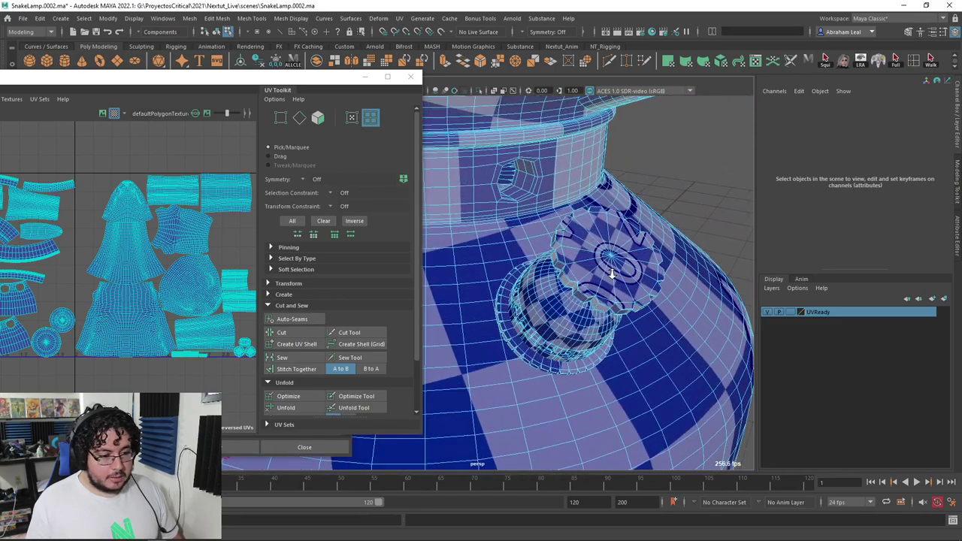
middle_click_drag(615, 274, 644, 301, "alt")
right_click_drag(645, 301, 535, 259, "alt")
left_click_drag(535, 259, 474, 209, "alt")
right_click_drag(473, 209, 386, 189, "alt")
left_click_drag(386, 189, 551, 260, "alt")
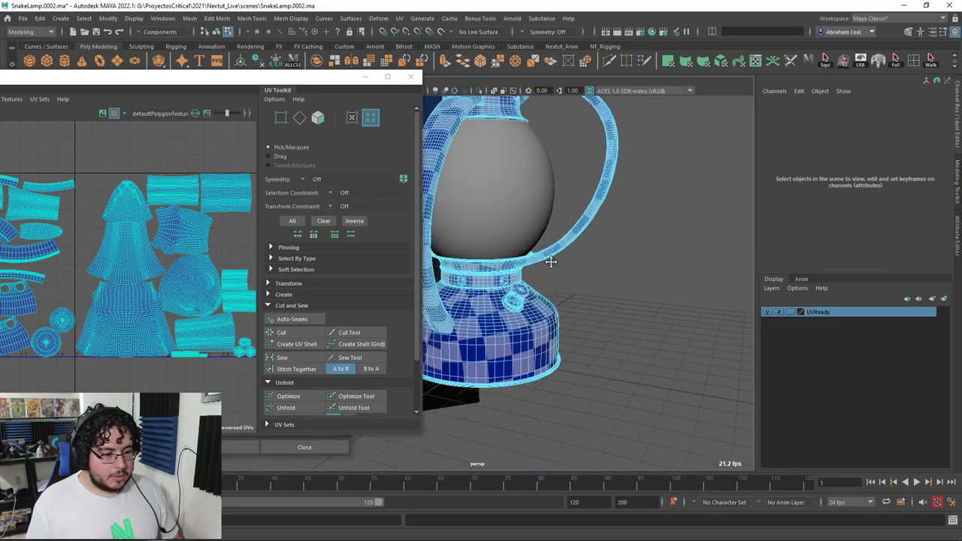
Step: Examine the checker squares on the lamp's base, neck and snake tail against the shell sizes across the UV tiles
middle_click_drag(552, 260, 573, 299, "alt")
scroll(204, 232, "down", 4)
scroll(205, 232, "down", 3)
scroll(584, 294, "up", 4)
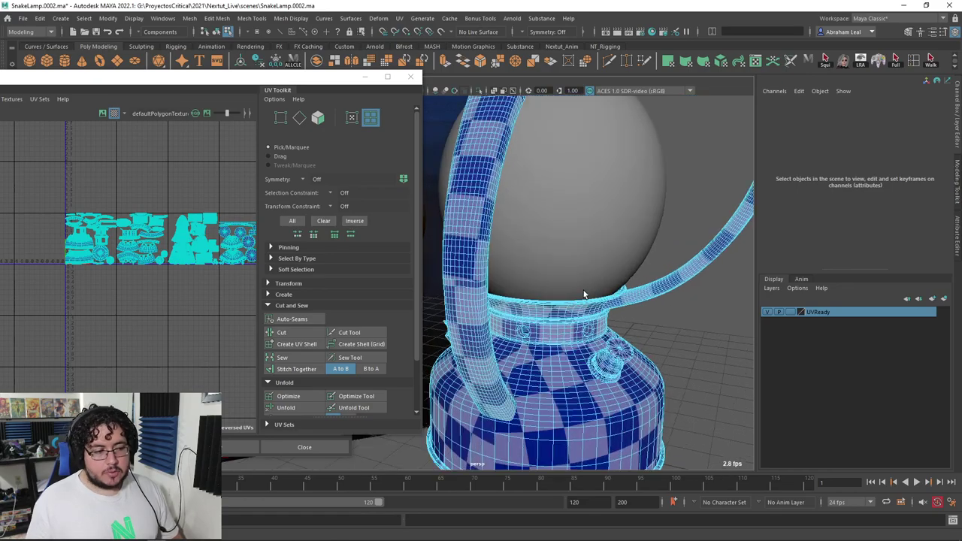
middle_click_drag(237, 247, 195, 254, "alt")
scroll(198, 257, "up", 3)
scroll(687, 367, "up", 5)
middle_click_drag(602, 331, 419, 191, "alt")
left_click_drag(504, 170, 572, 273, "alt")
right_click_drag(615, 297, 489, 266, "alt")
left_click_drag(490, 266, 658, 323, "alt")
left_click_drag(540, 301, 518, 263, "alt")
scroll(520, 263, "up", 2)
scroll(549, 260, "down", 7)
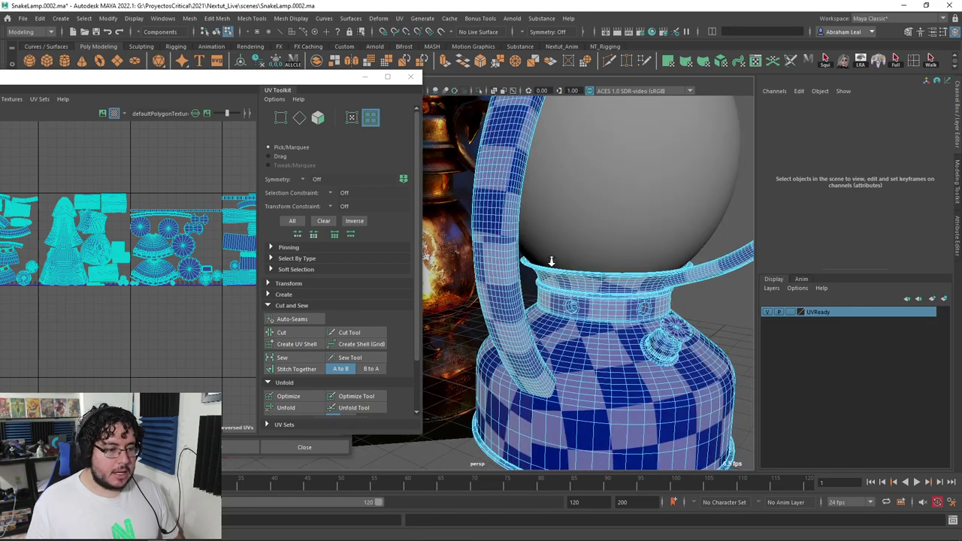
Step: Leave component mode, select the glass globe, and select all four of its UV shells in the UV Editor
right_click_drag(617, 274, 684, 219)
left_click(684, 224)
left_click_drag(684, 226, 554, 251, "alt")
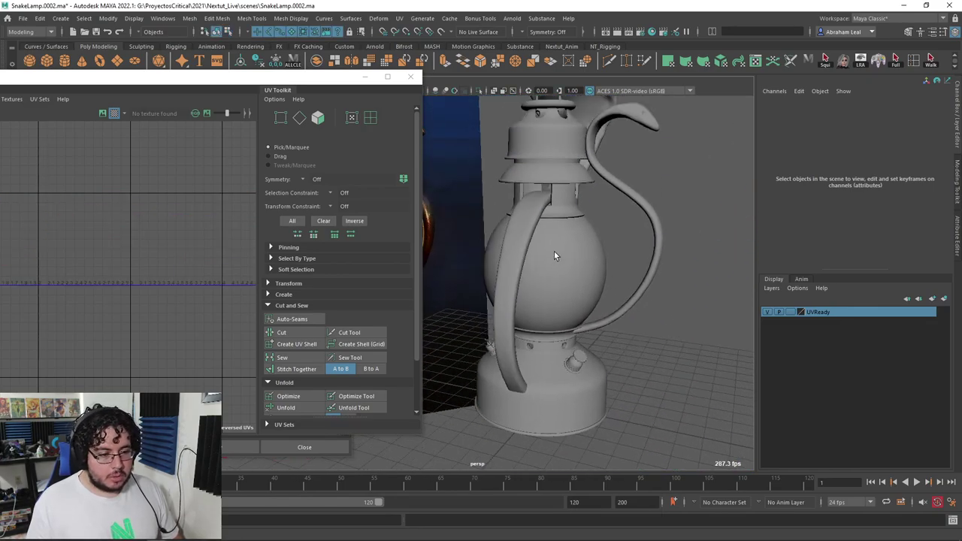
left_click(554, 251)
left_click_drag(263, 80, 548, 89)
scroll(354, 229, "down", 3)
middle_click_drag(259, 224, 381, 204, "alt")
right_click_drag(367, 225, 323, 211)
left_click_drag(401, 187, 331, 257)
Step: Scale up the four glass shells together and place them from the first tile's origin across two tiles
scroll(371, 274, "up", 4)
scroll(408, 227, "up", 3)
middle_click_drag(407, 227, 429, 305, "alt")
scroll(428, 234, "down", 3)
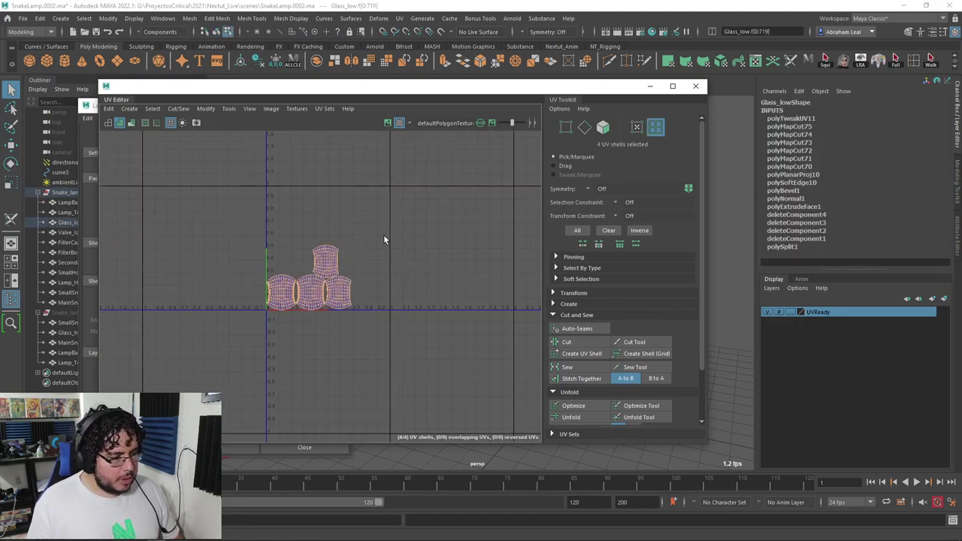
key("w")
left_click_drag(315, 284, 511, 301)
key("w")
left_click_drag(308, 278, 372, 232)
left_click(338, 234)
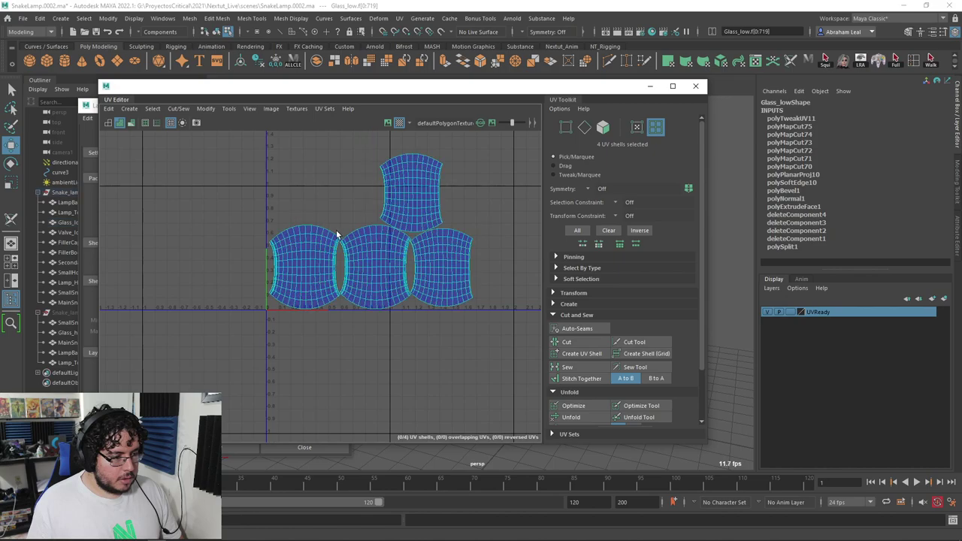
Step: Distribute the glass shells so each of the two tiles holds one large and one small shell
left_click(398, 272)
left_click_drag(400, 267, 462, 266)
left_click(411, 192)
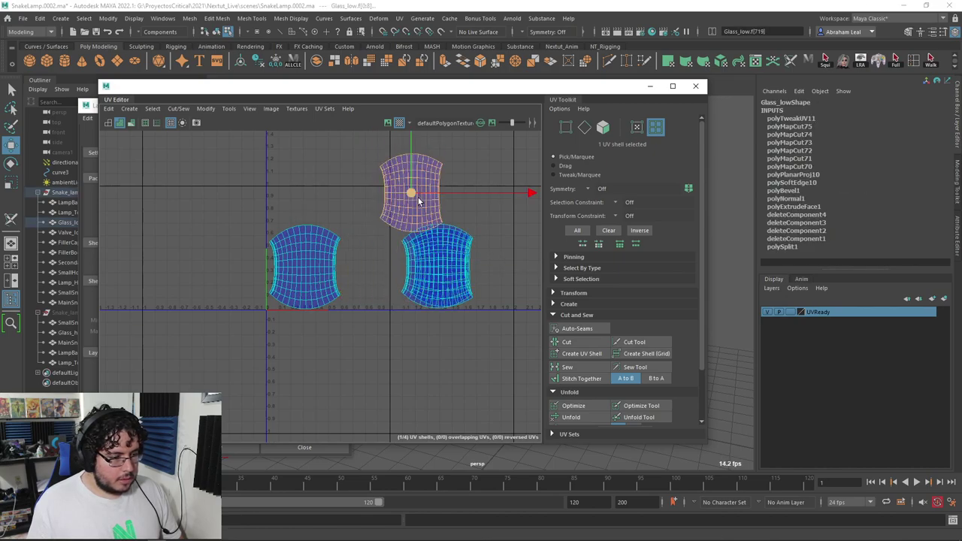
left_click_drag(411, 193, 356, 225)
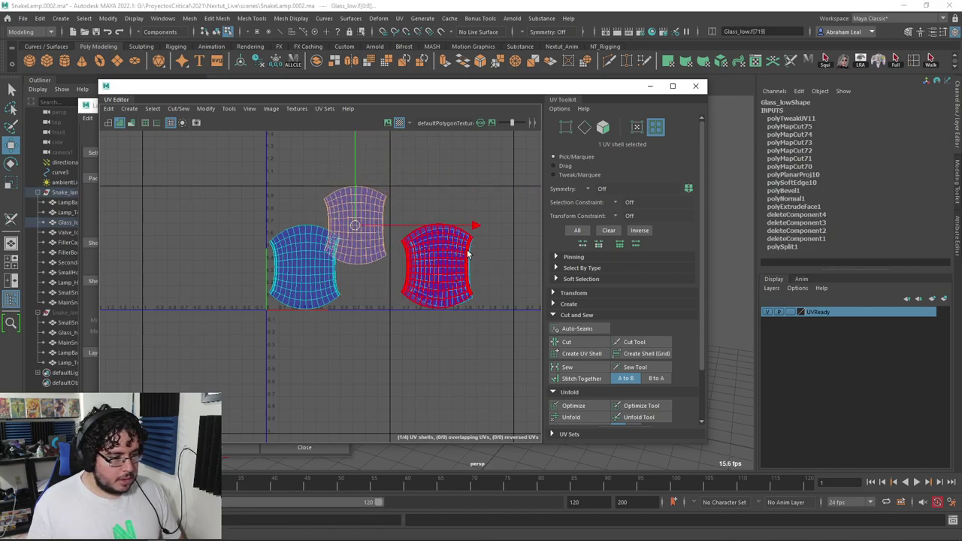
left_click(410, 239)
left_click(440, 268)
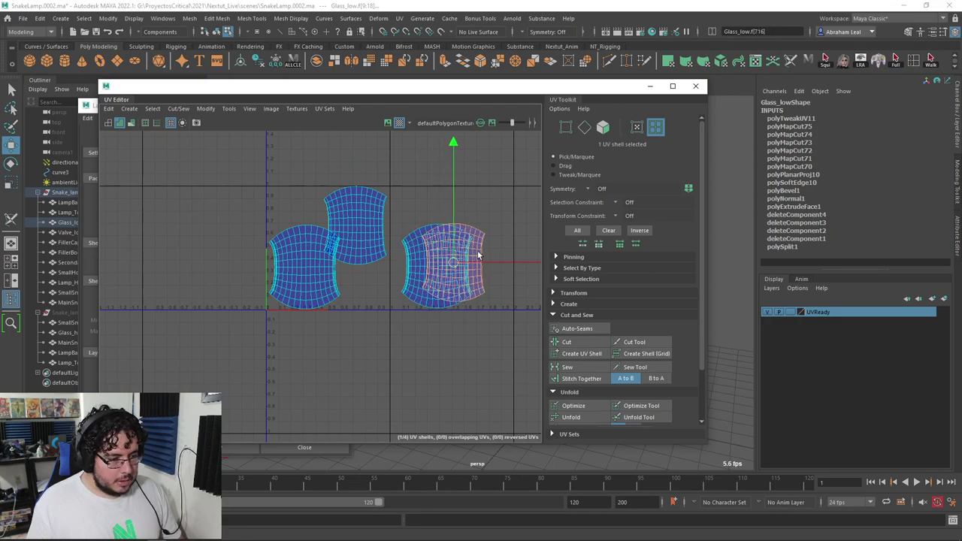
left_click_drag(444, 260, 481, 217)
Step: Scale down the two small glass shells together and reposition the one in the first tile beside its large shell
left_click(369, 224, "shift")
key("r")
left_click_drag(418, 222, 319, 193)
left_click(319, 193)
left_click(369, 224)
key("w")
left_click_drag(369, 225, 363, 222)
Step: Rotate the first tile's large glass shell slightly counter-clockwise and nudge it back into place
left_click(322, 263)
scroll(322, 264, "up", 3)
middle_click_drag(317, 251, 344, 241, "alt")
scroll(344, 241, "up", 1)
key("e")
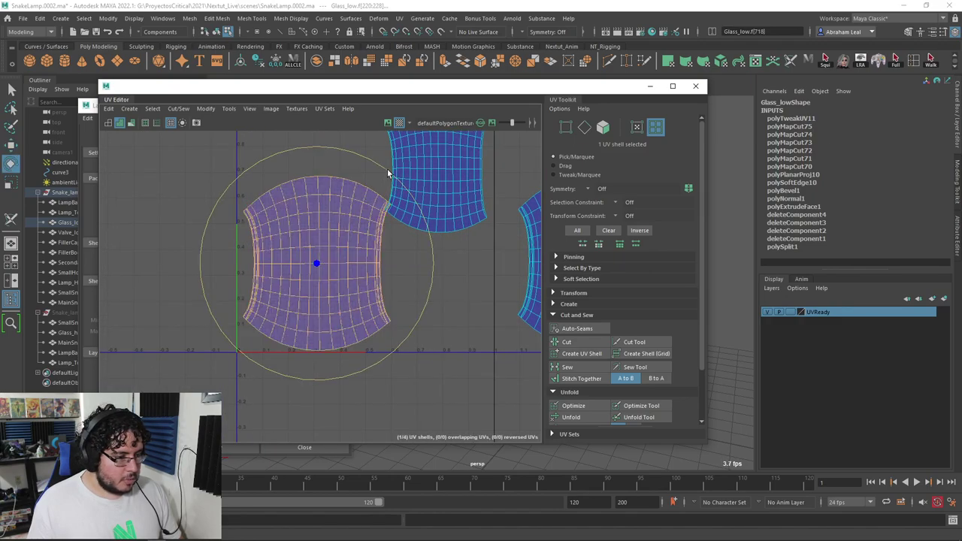
left_click_drag(389, 174, 370, 164)
key("w")
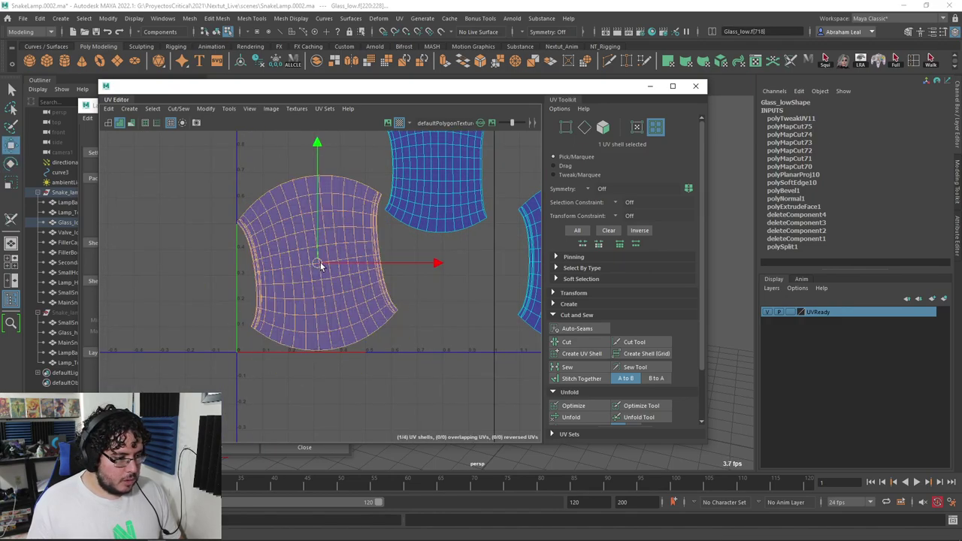
left_click_drag(320, 262, 325, 257)
Step: Rotate the second tile's large glass shell counter-clockwise and shift it slightly within the tile
middle_click_drag(402, 266, 209, 302, "alt")
left_click(374, 280)
key("e")
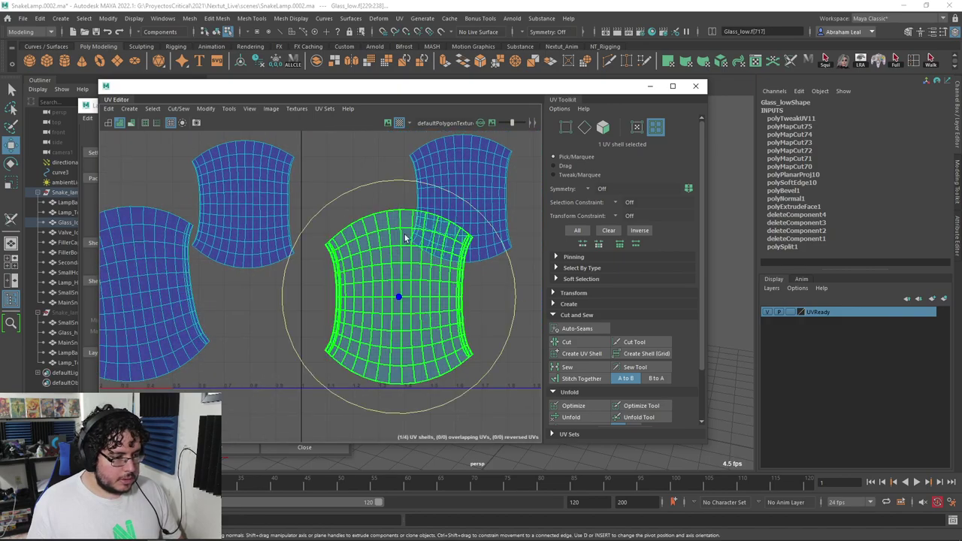
left_click_drag(433, 191, 401, 189)
key("w")
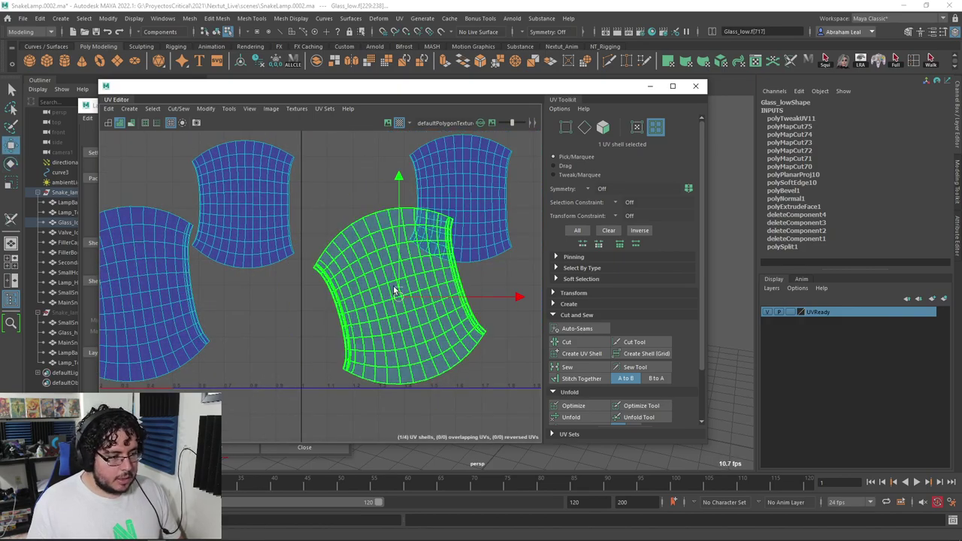
left_click_drag(398, 296, 395, 292)
middle_click_drag(411, 287, 369, 312, "alt")
Step: Tilt the second tile's small glass shell counter-clockwise and fit it beside the large shell without overlap, then deselect it
left_click(424, 210)
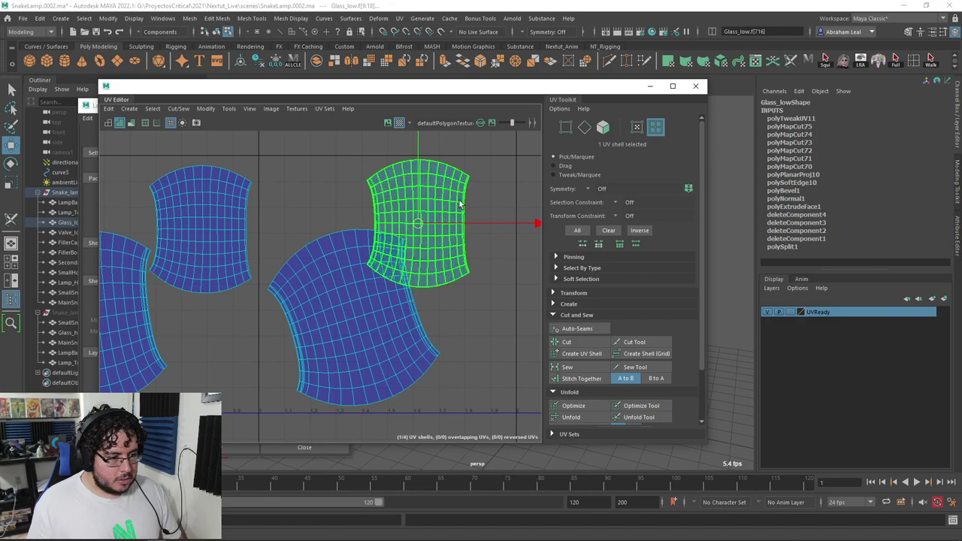
key("e")
left_click_drag(511, 156, 447, 226)
key("w")
key("e")
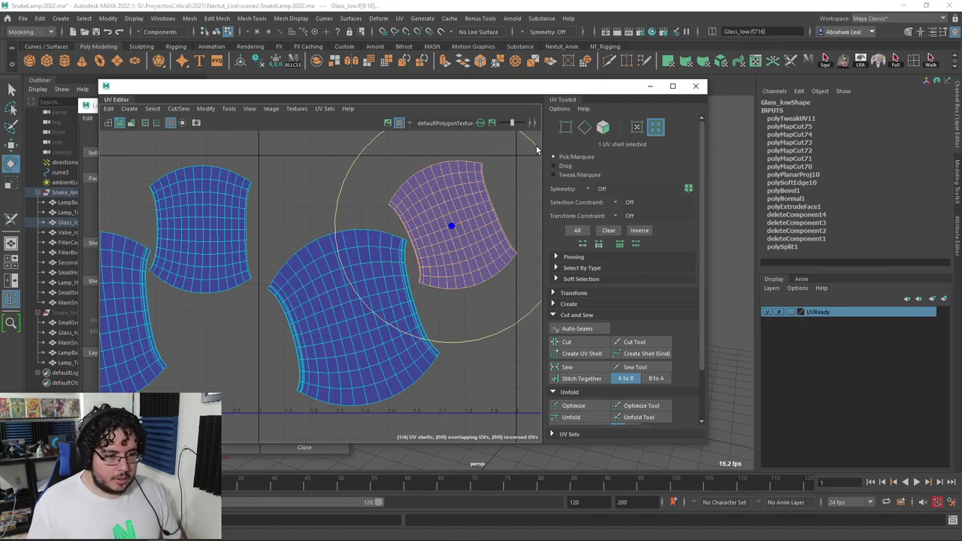
left_click_drag(536, 150, 534, 161)
key("w")
left_click_drag(453, 221, 450, 221)
left_click(385, 211)
Step: Examine the spacing and tile borders of the four glass shells across both UV tiles
scroll(385, 226, "down", 3)
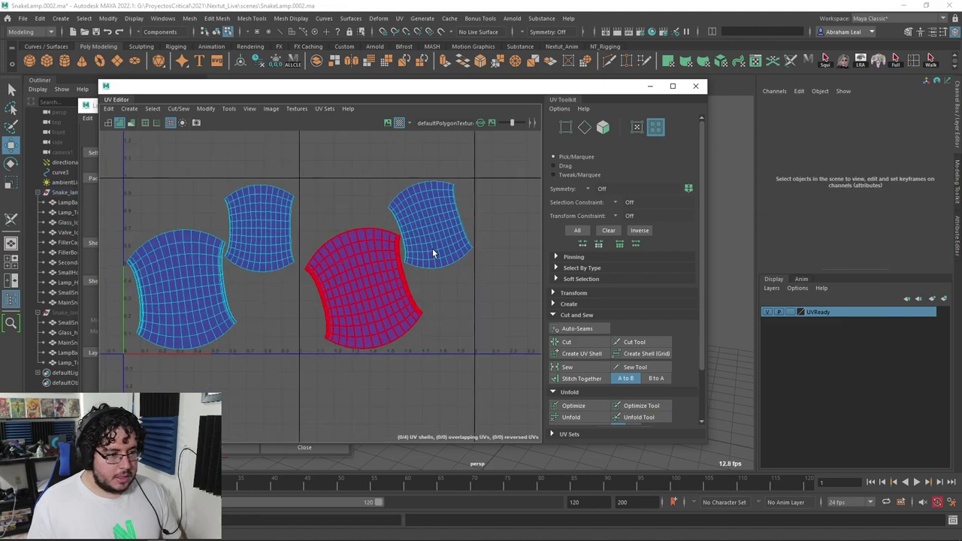
scroll(432, 254, "down", 2)
middle_click_drag(426, 301, 436, 317, "alt")
scroll(436, 317, "up", 1)
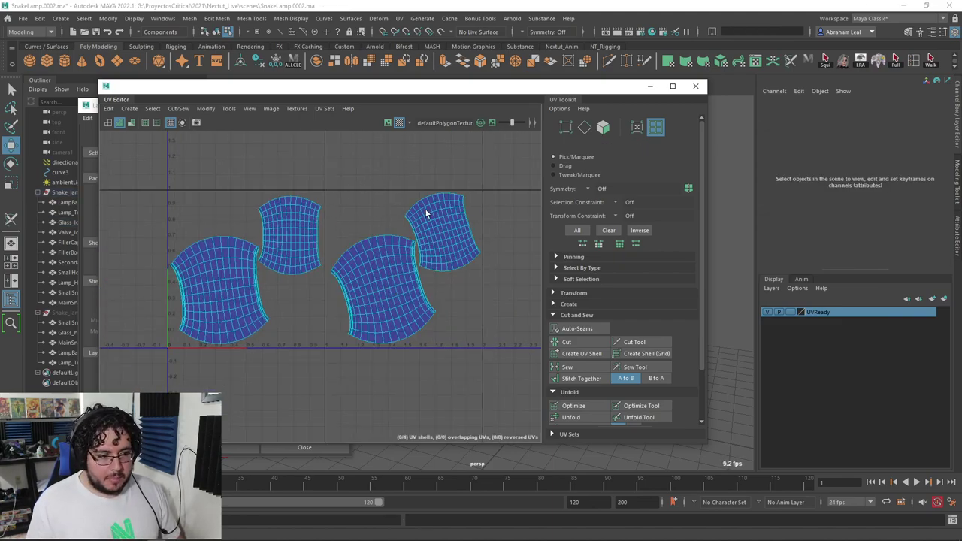
scroll(315, 248, "down", 2)
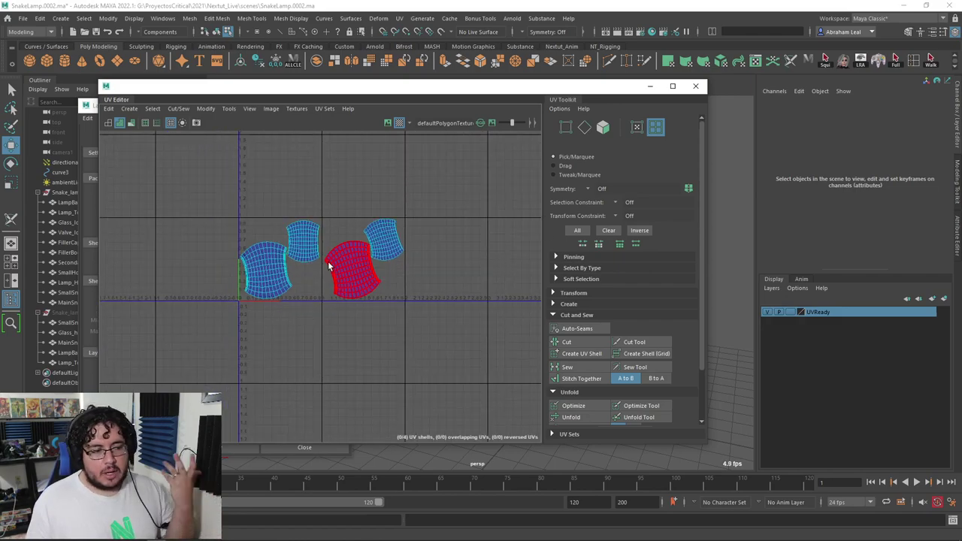
scroll(328, 266, "up", 2)
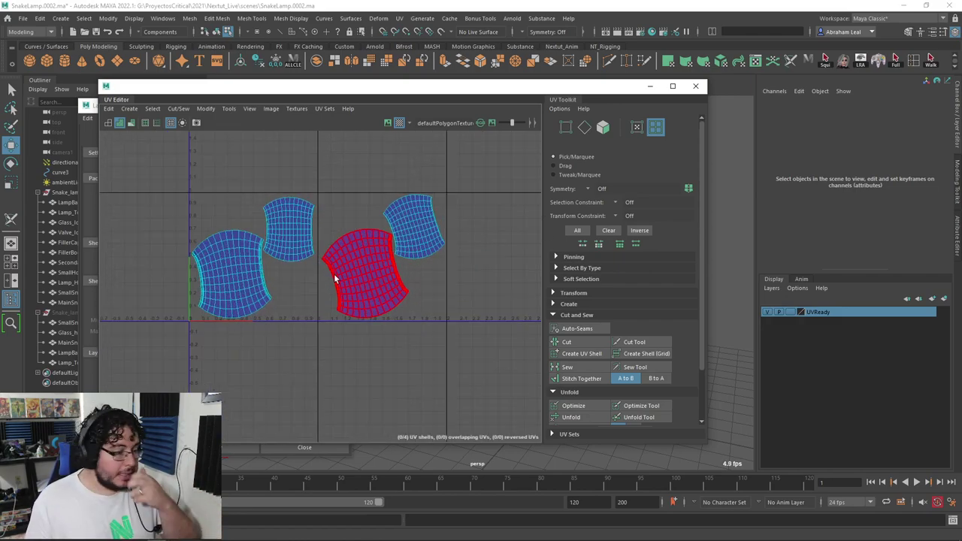
scroll(333, 275, "up", 6)
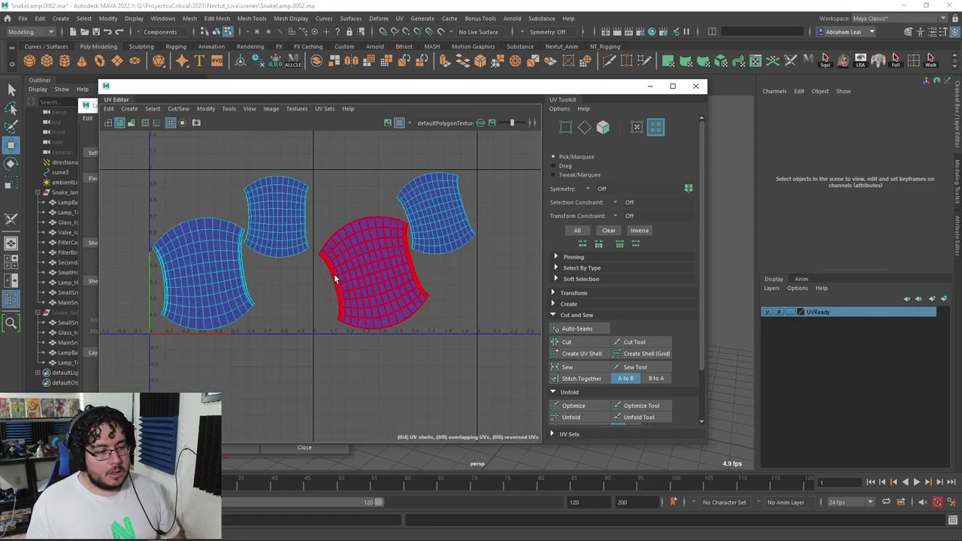
scroll(344, 301, "down", 2)
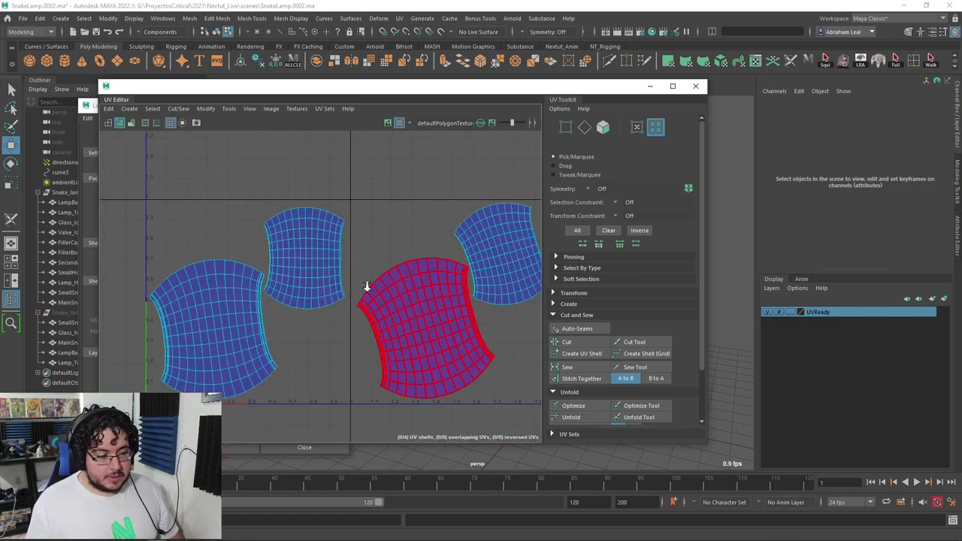
scroll(369, 285, "down", 2)
scroll(380, 278, "up", 3)
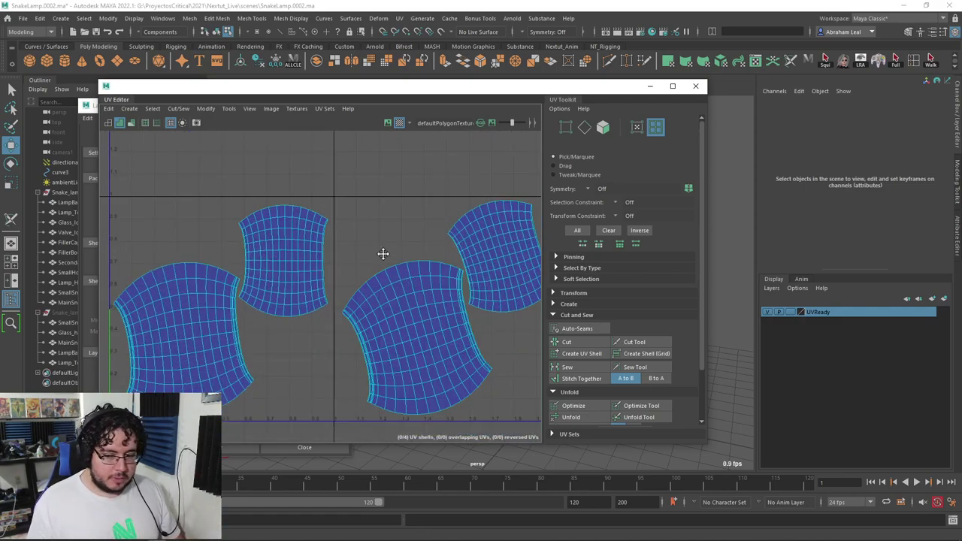
scroll(323, 230, "down", 2)
Step: Close the UV Editor and assign a new Lambert material to the glass globe
left_click(696, 86)
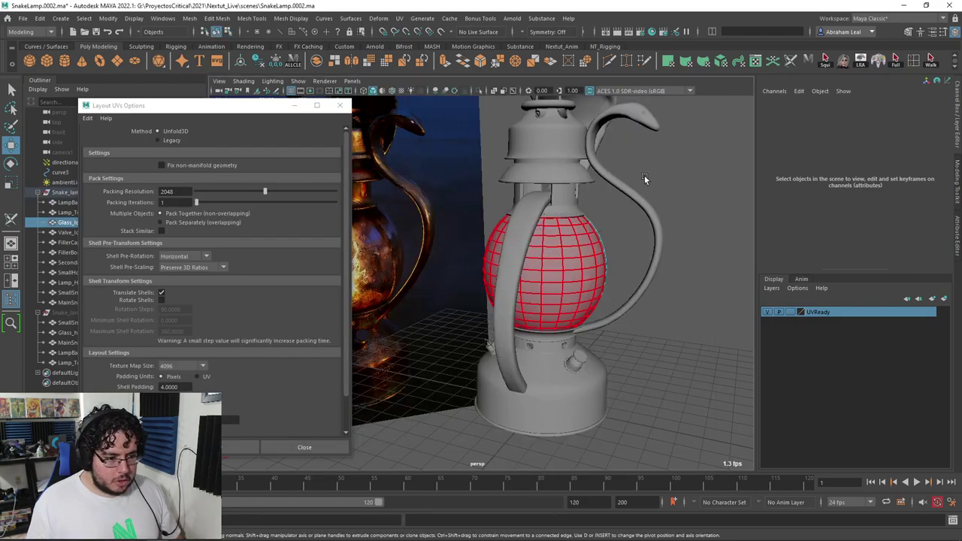
left_click(559, 258)
right_click_drag(559, 257, 579, 513)
left_click(404, 258)
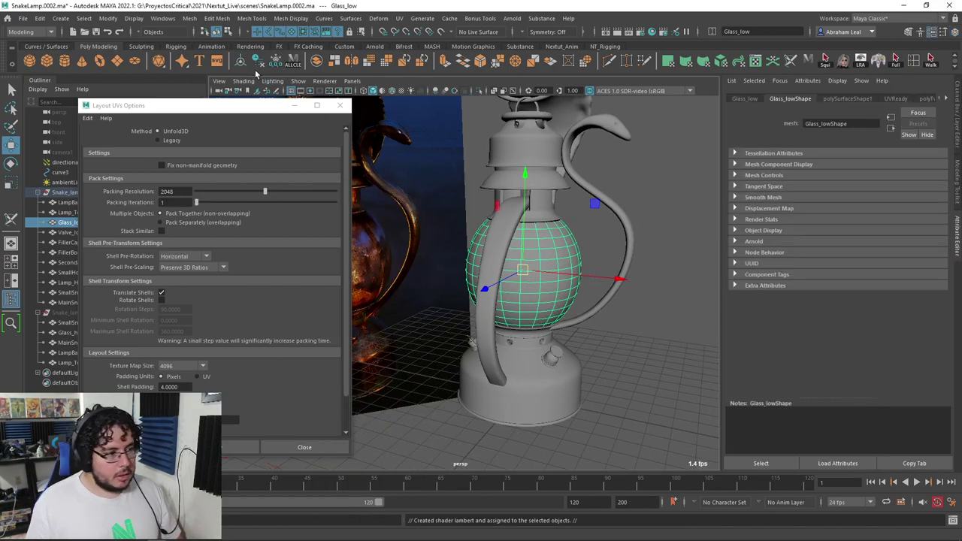
Step: Rename the glass globe's new Lambert material to M_Glass
left_click(862, 102)
left_click(847, 124)
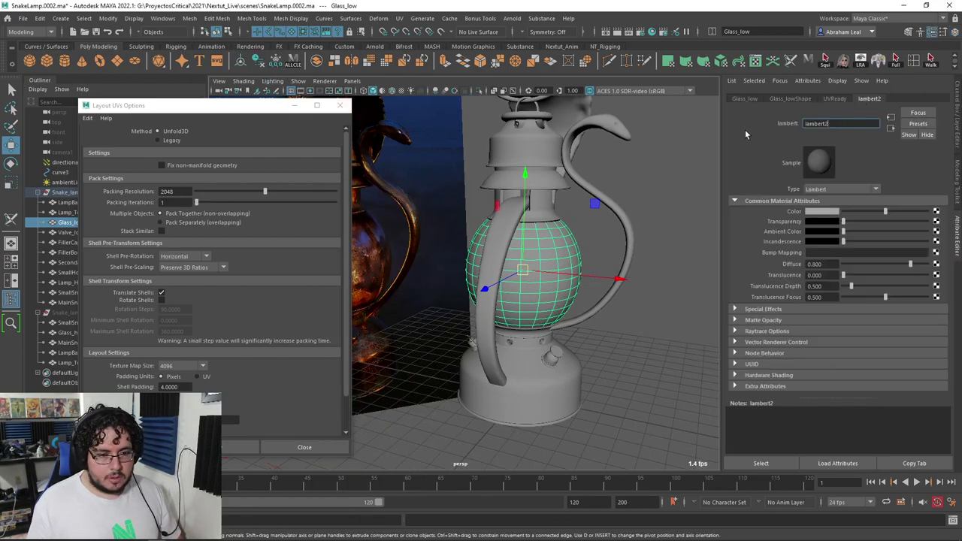
key("BackSpace")
key("BackSpace")
key("BackSpace")
key("BackSpace")
key("BackSpace")
key("BackSpace")
key("BackSpace")
key("BackSpace")
key("Caps_Lock")
type("M_g")
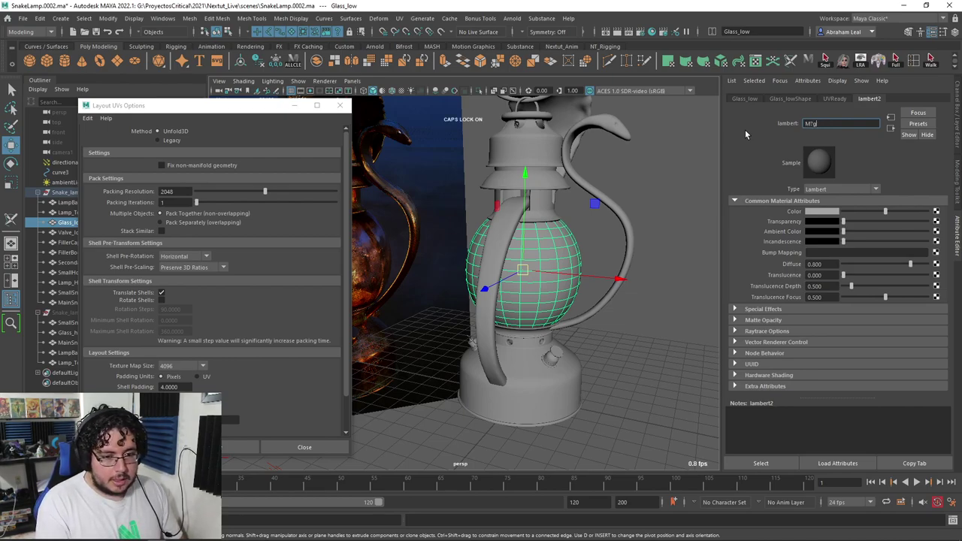
key("BackSpace")
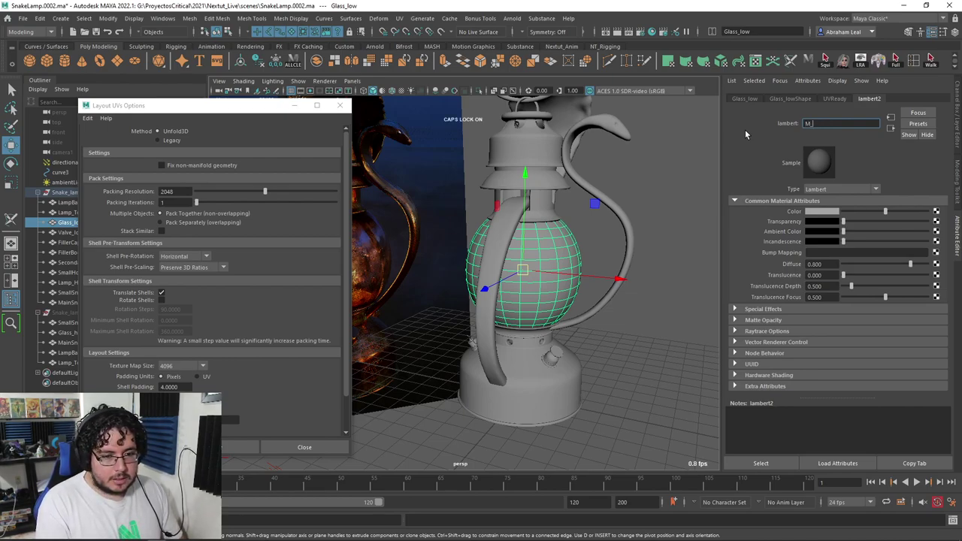
key("Caps_Lock")
type("Glass")
key("Return")
Step: Select every low-poly lamp part except the glass globe and assign them a new Lambert material
scroll(550, 309, "down", 5)
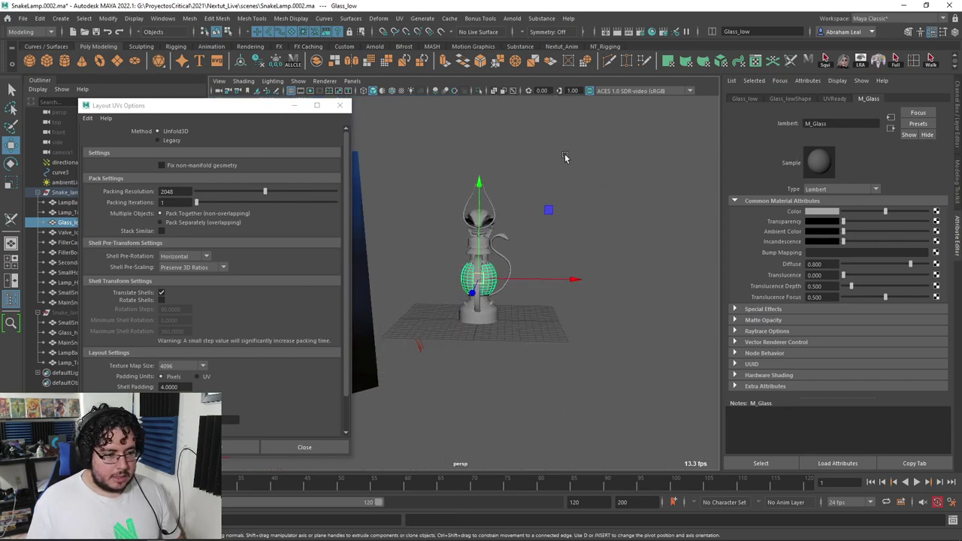
left_click_drag(565, 156, 418, 356)
scroll(449, 308, "up", 5)
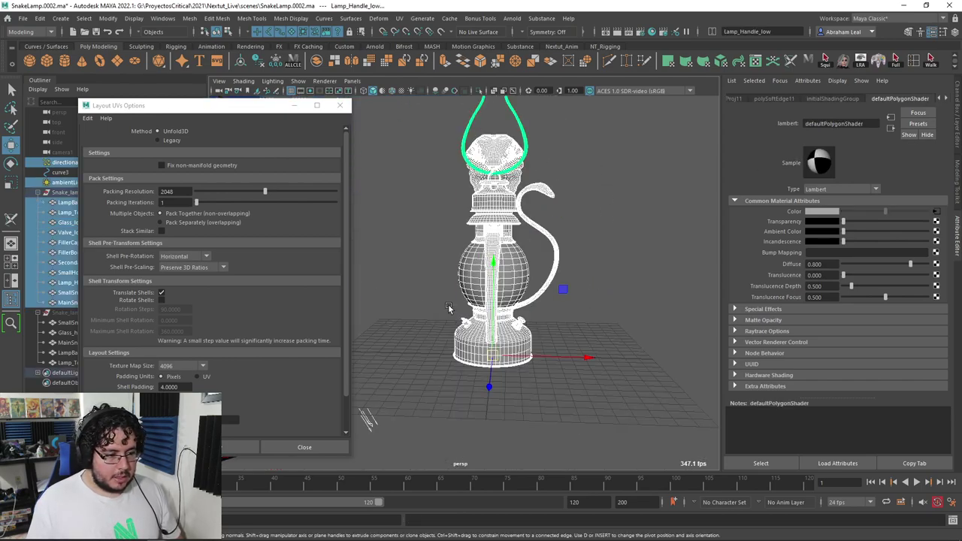
left_click(472, 267, "shift")
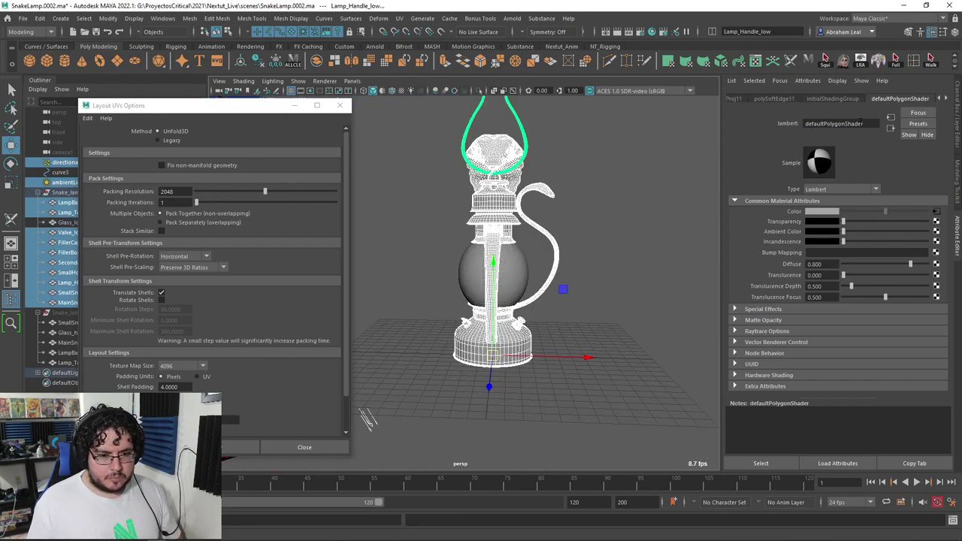
right_click_drag(482, 168, 484, 425)
left_click(402, 258)
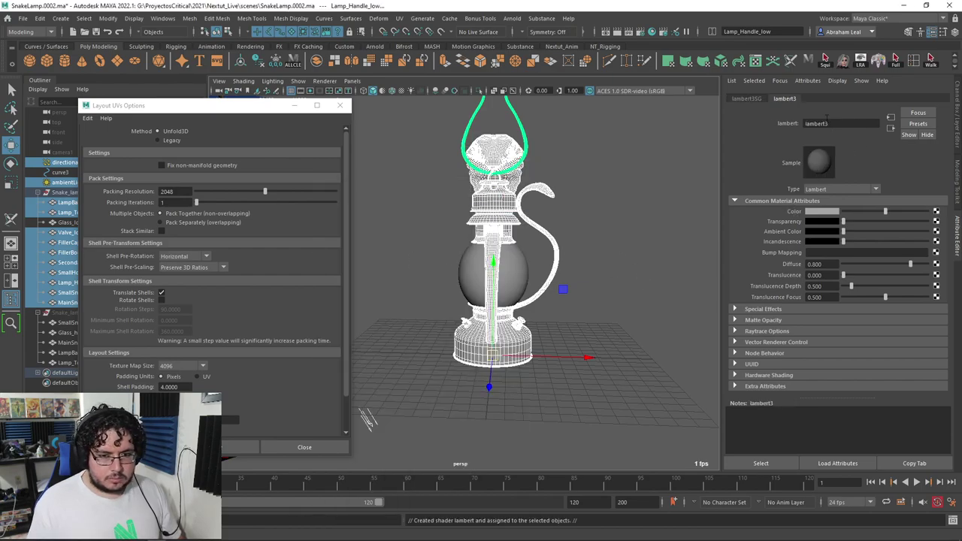
Step: Rename the non-glass parts' Lambert material to M_Metal, clear the selection and close the Layout UVs options
double_click(816, 124)
type("M_Metal")
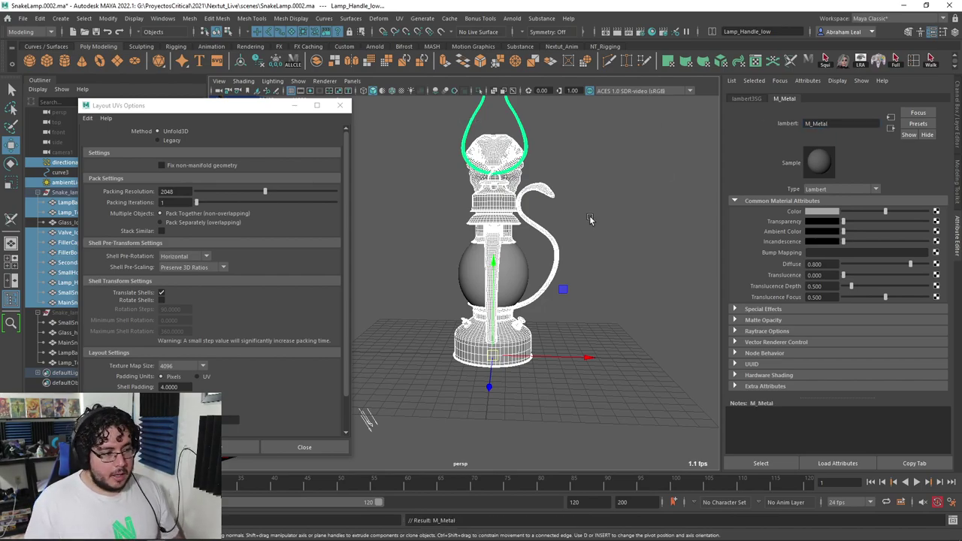
left_click(590, 217)
left_click(340, 106)
Step: Select the Snake_lamp_low group with all its parts through MainSnake_low and open their UVs in the UV Editor
left_click_drag(416, 193, 458, 265, "alt")
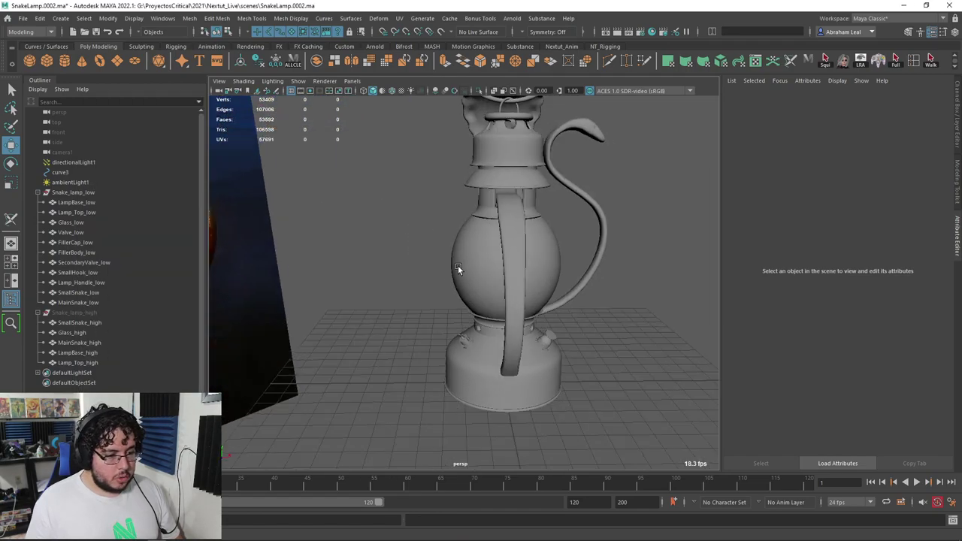
mouse_move(458, 266)
right_mouse_down("alt")
mouse_move(429, 279)
mouse_move(448, 277)
right_mouse_up("alt")
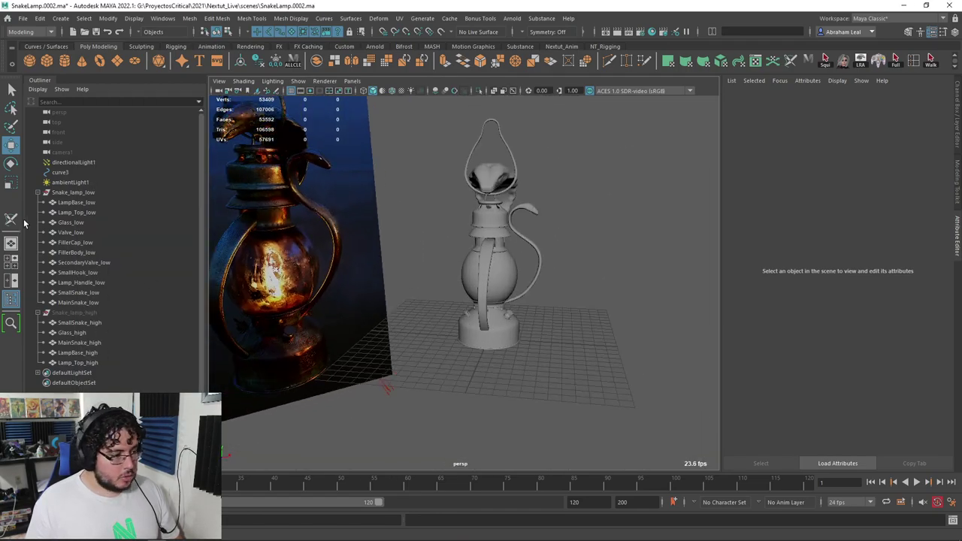
left_click(73, 192)
left_click(86, 300, "ctrl")
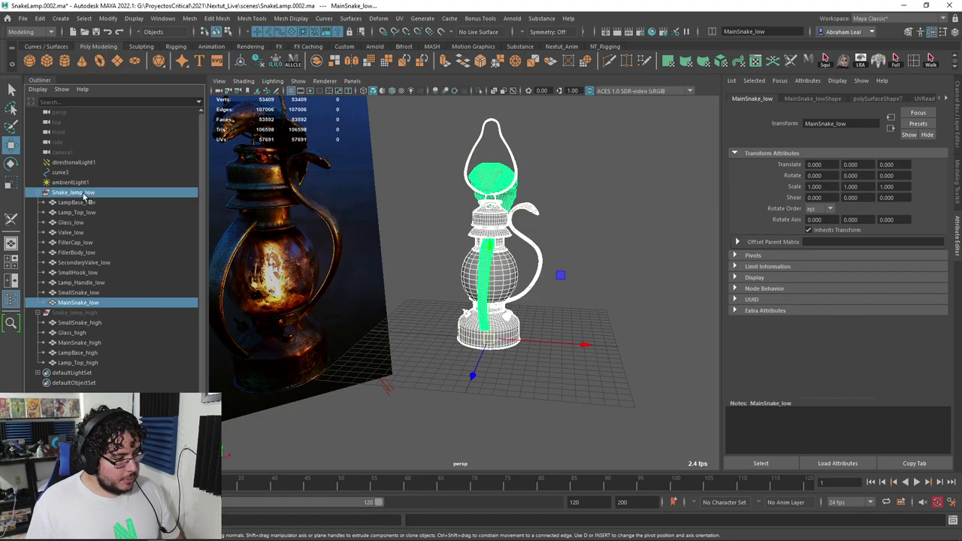
left_click(84, 194)
left_click(79, 302, "shift")
scroll(517, 284, "up", 2)
left_click_drag(516, 284, 428, 293, "alt")
left_click(399, 18)
left_click(418, 38)
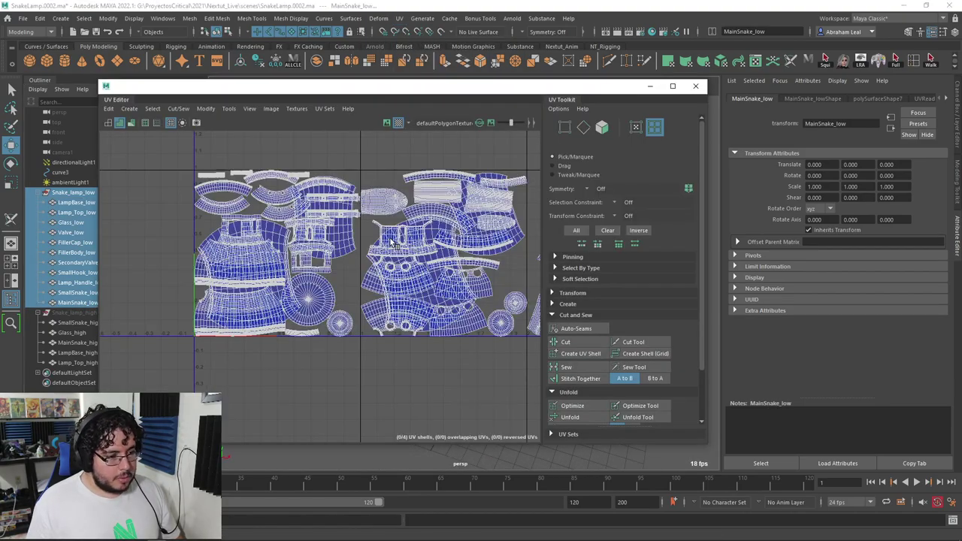
Step: Close the UV Editor and export the selected low-poly lamp group as SnakeLamp into the assets/SnakeLamp folder
scroll(399, 248, "down", 3)
middle_click_drag(524, 219, 347, 227, "alt")
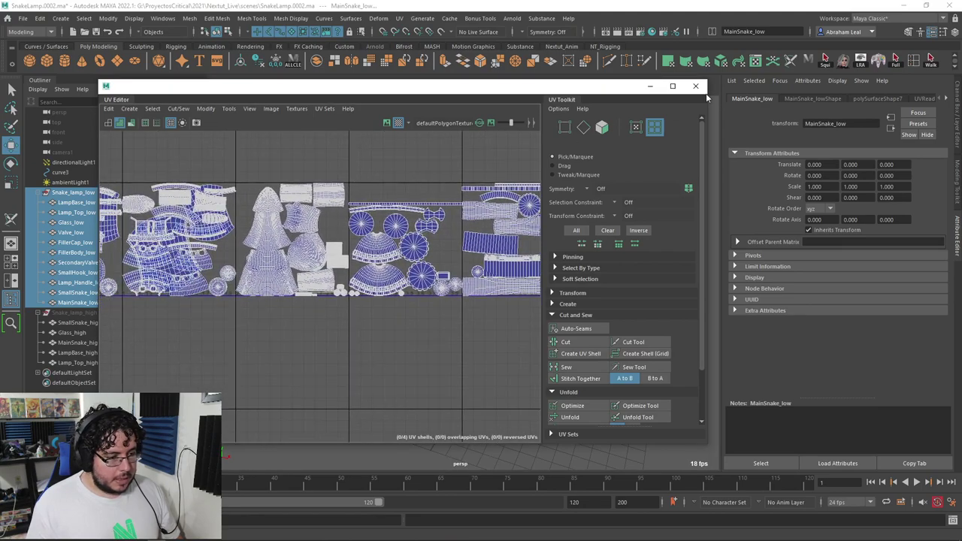
left_click(698, 87)
left_click(23, 18)
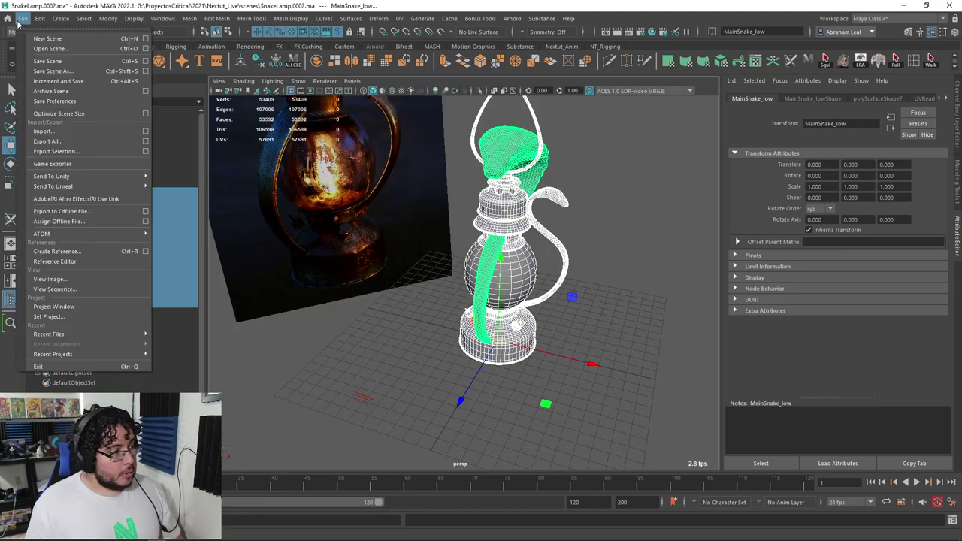
left_click(54, 151)
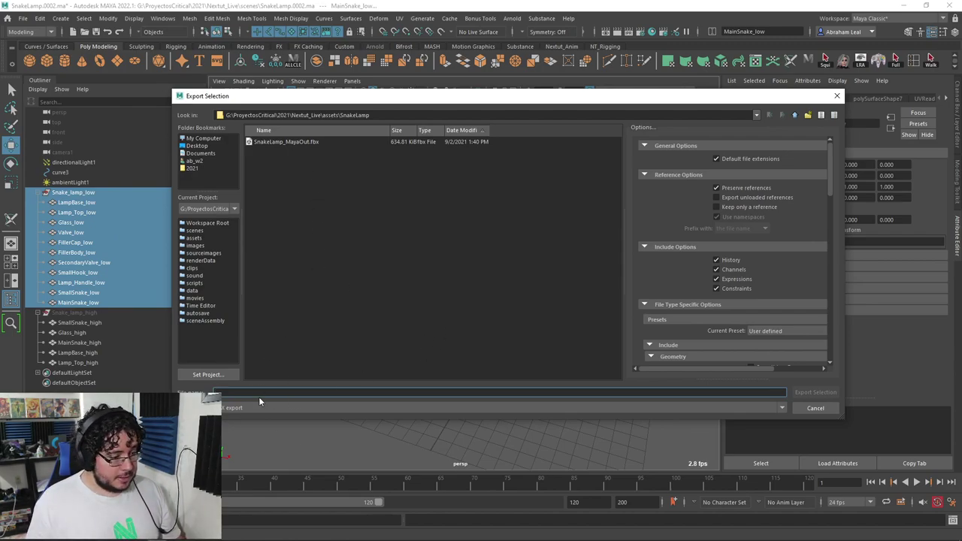
type("SnakeLamp")
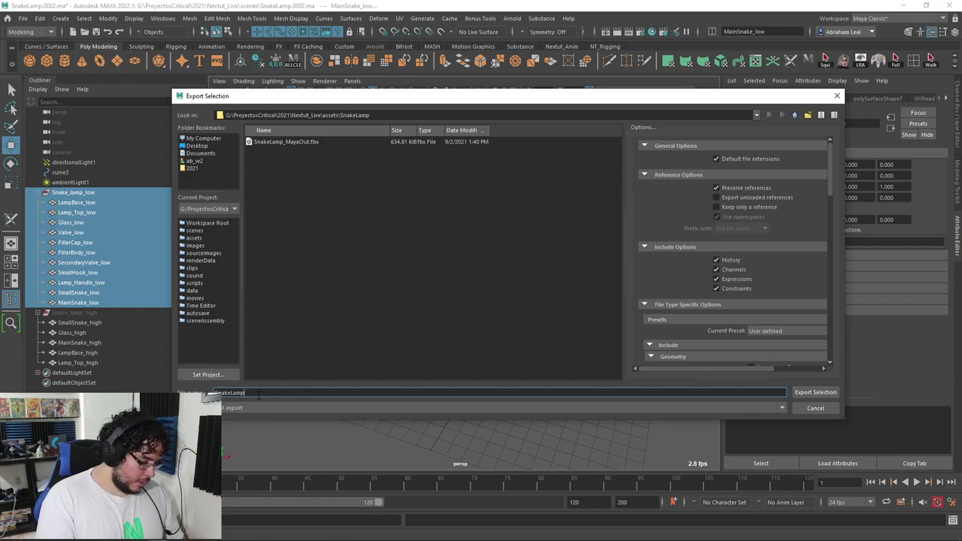
key("Return")
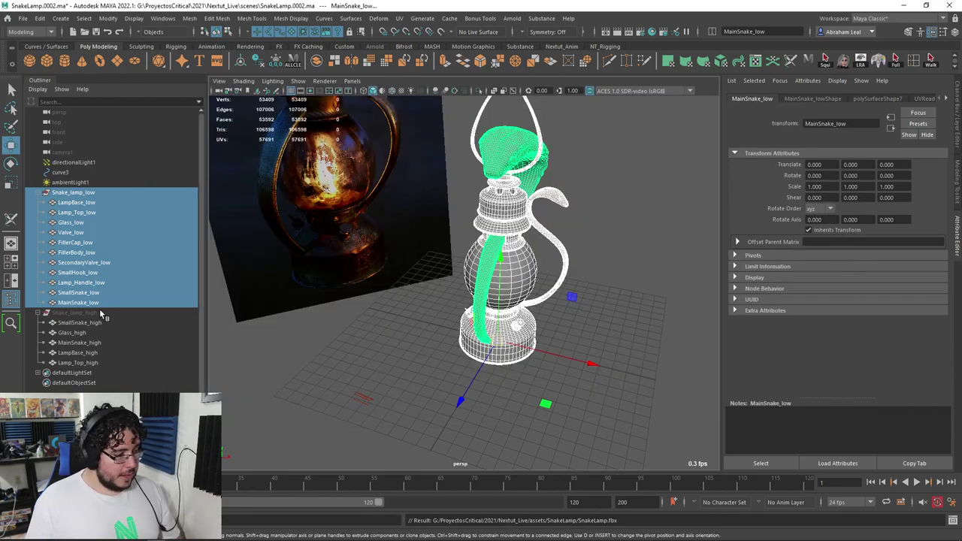
Step: Select the Snake_lamp_high group with all its parts and export the selection as SnakeLamp_high.fbx
left_click(102, 313)
left_click(88, 363, "shift")
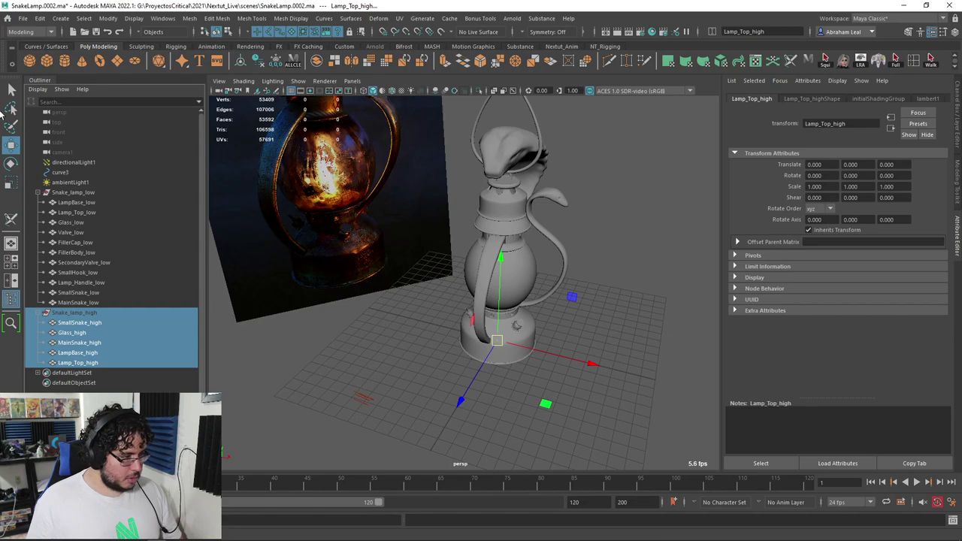
left_click(22, 18)
left_click(66, 150)
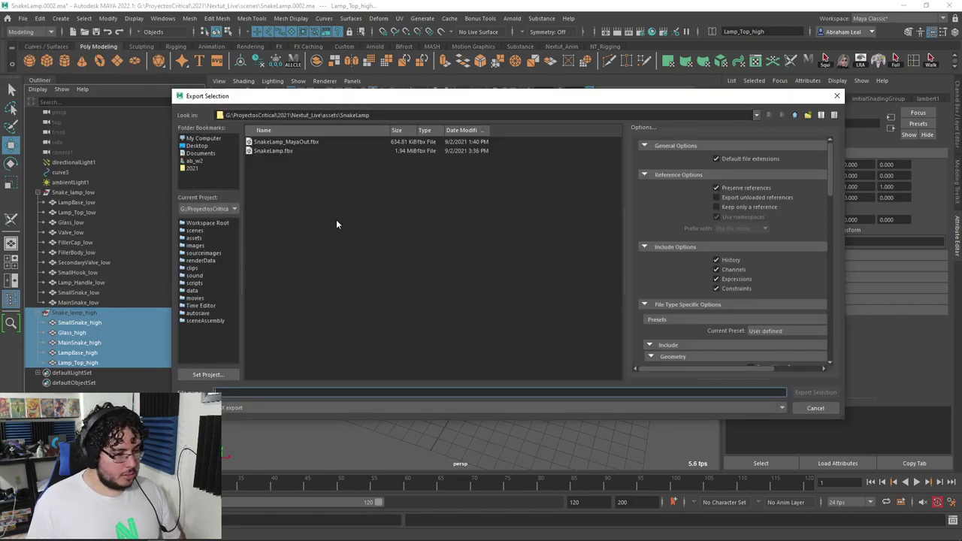
left_click(273, 151)
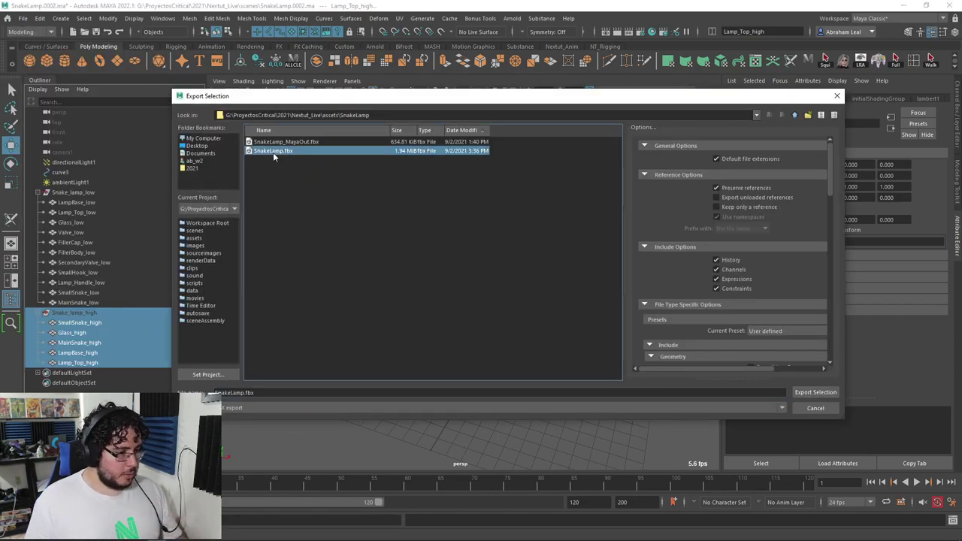
type("1")
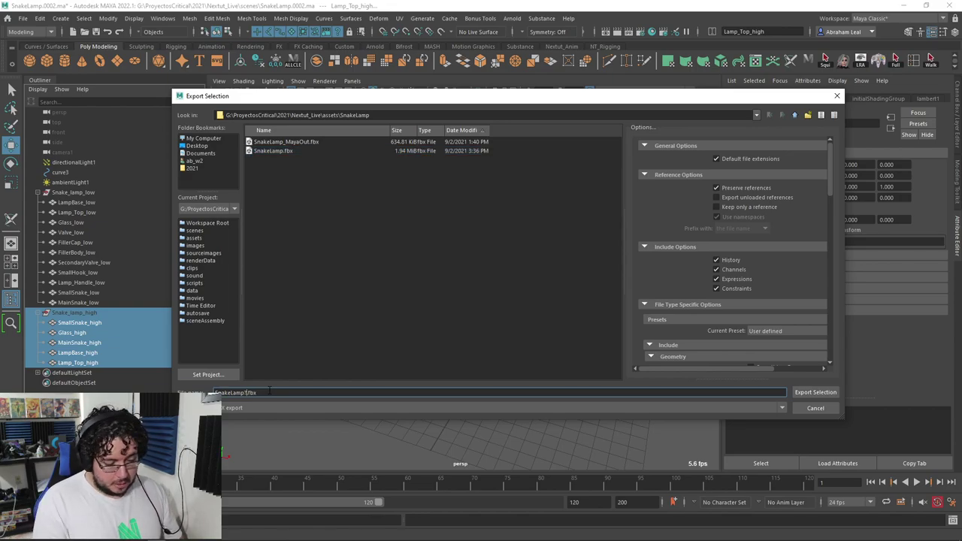
key("BackSpace")
type("_")
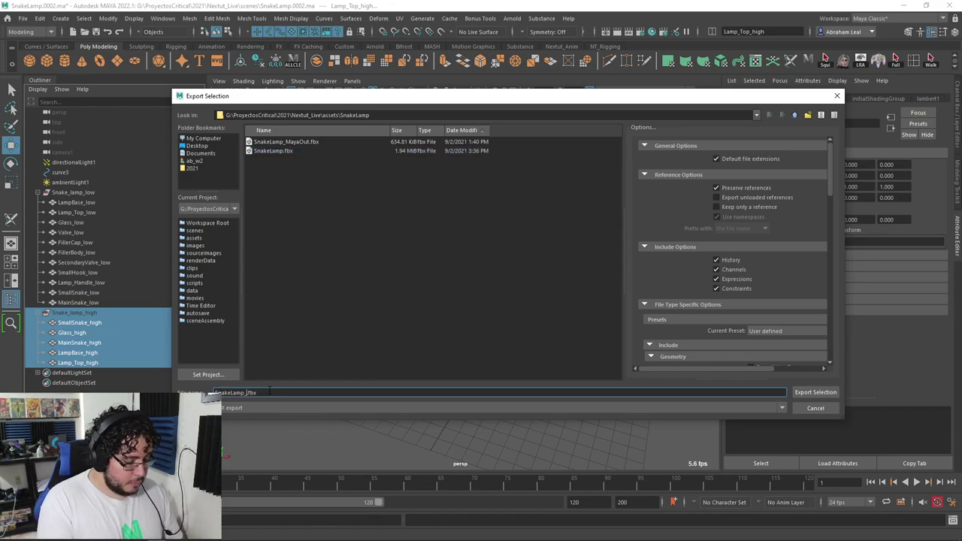
type("high")
key("Return")
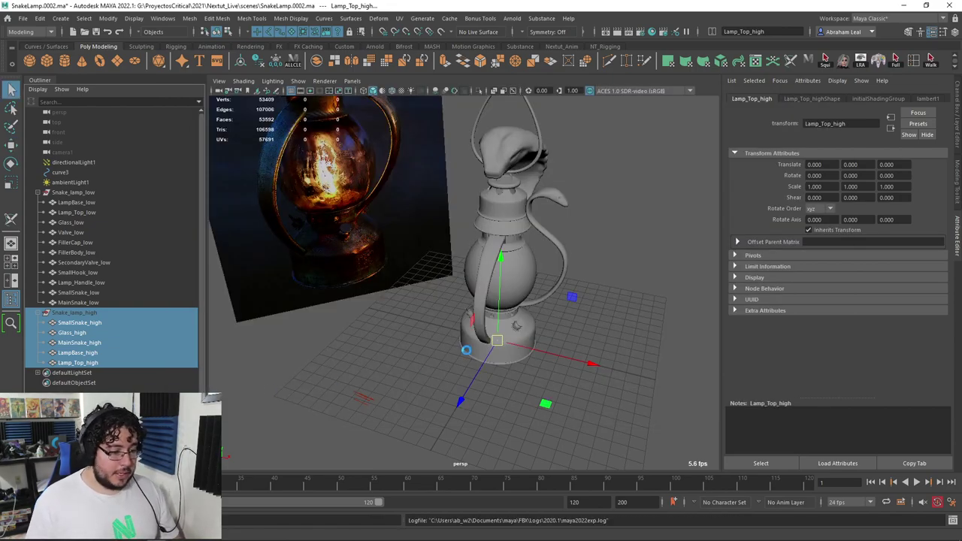
Step: Switch to ZBrush, save the tool as SnakeLamp_1 in the SnakeLamp assets folder and quit ZBrush
key("alt+Tab")
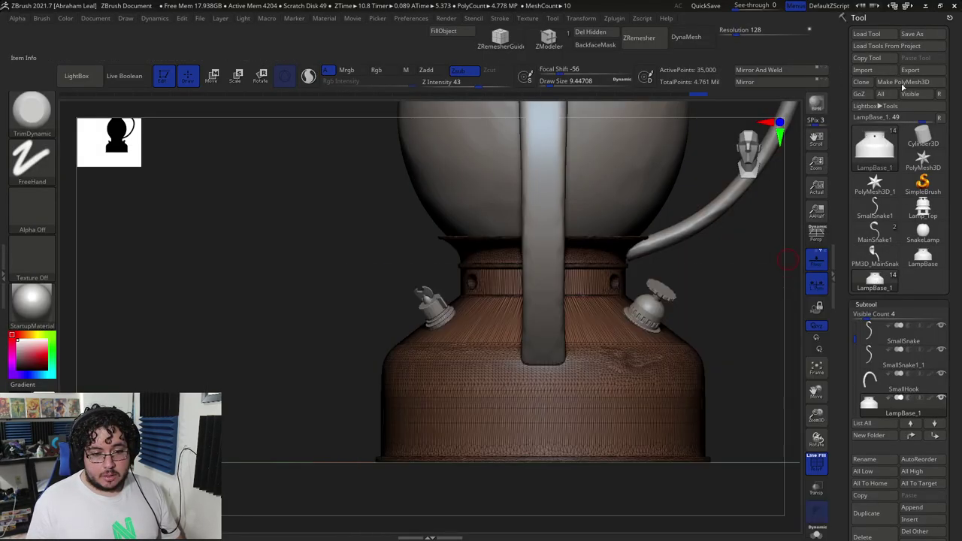
left_click(920, 35)
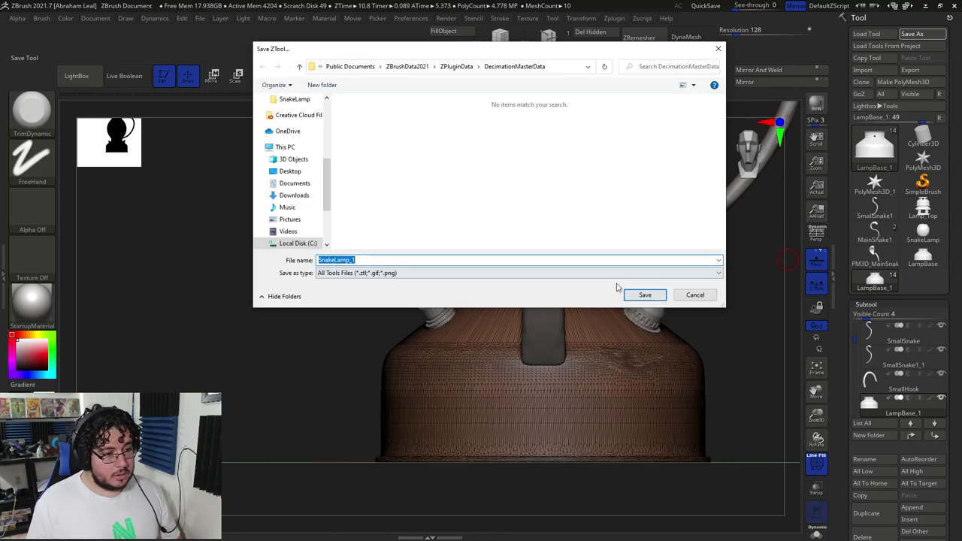
left_click(291, 99)
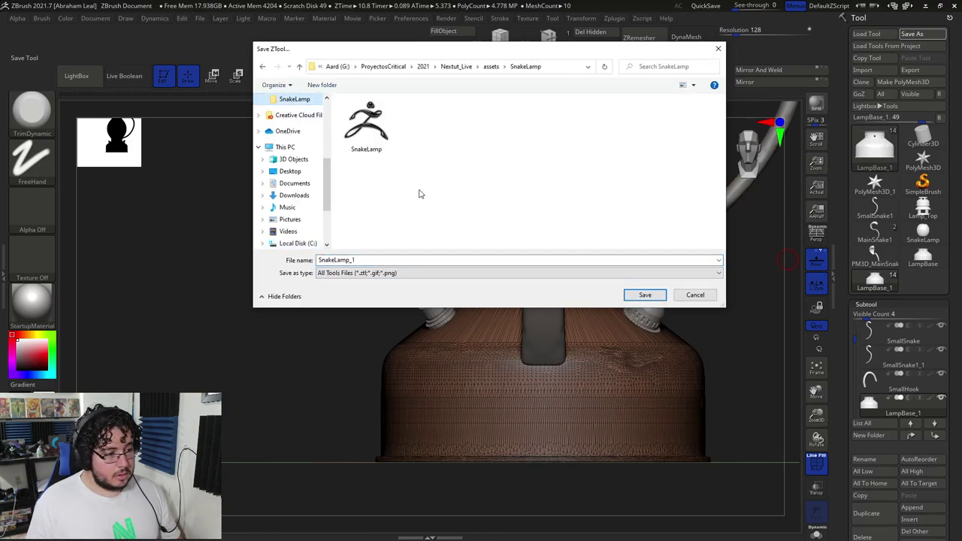
left_click(639, 295)
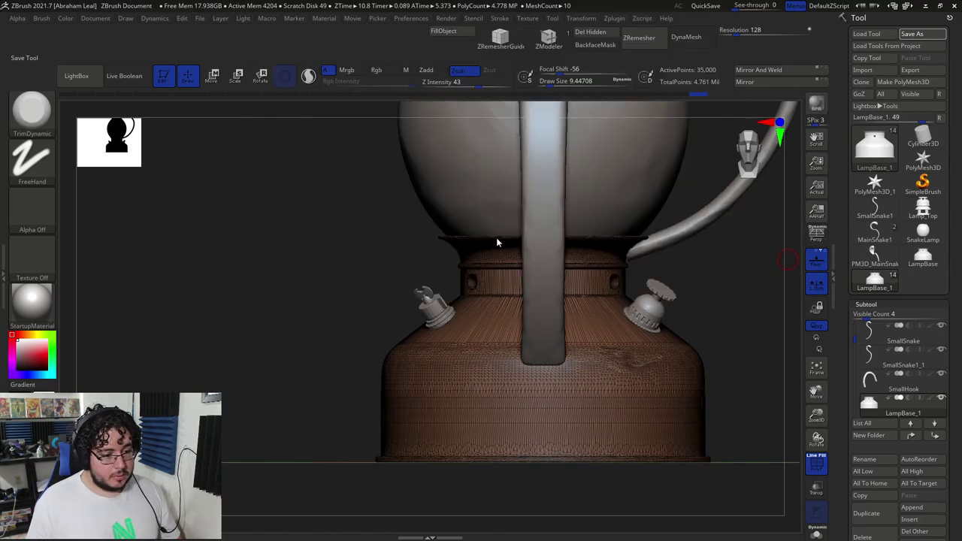
left_click(954, 6)
left_click(508, 314)
Step: Launch Substance 3D Painter, decline the version update and close the welcome window
key("super")
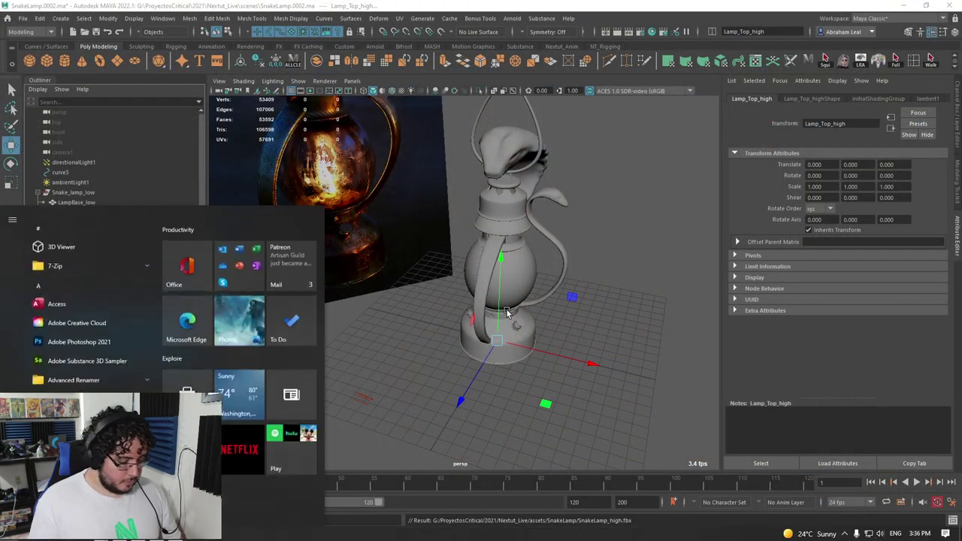
type("sub")
key("Return")
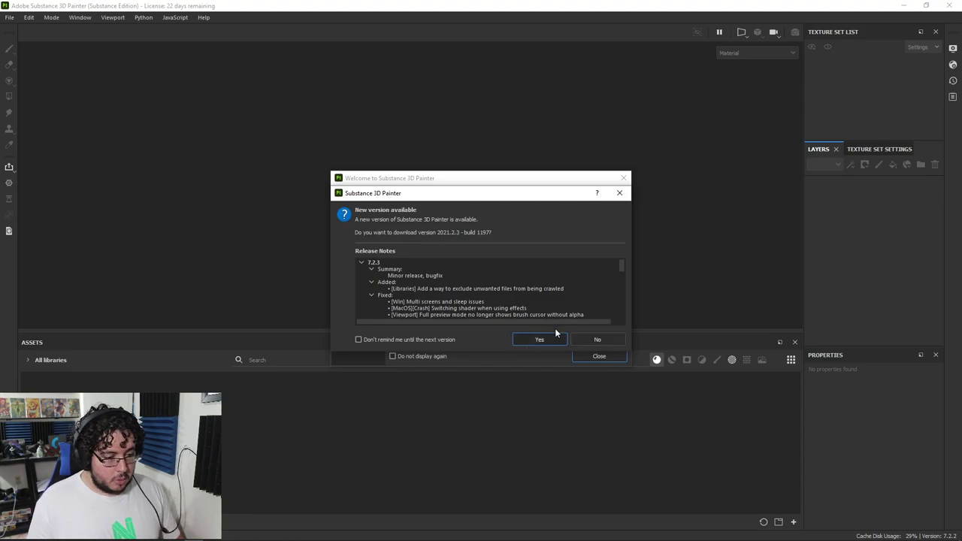
left_click(594, 339)
left_click(623, 178)
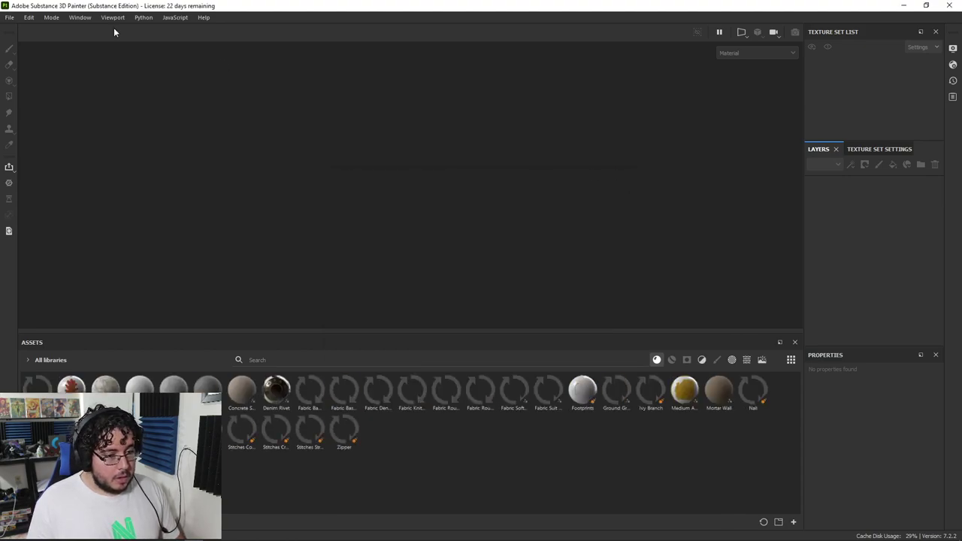
Step: Start a new project and choose the SnakeLamp mesh from the assets/SnakeLamp folder as its file
left_click(10, 17)
left_click(58, 38)
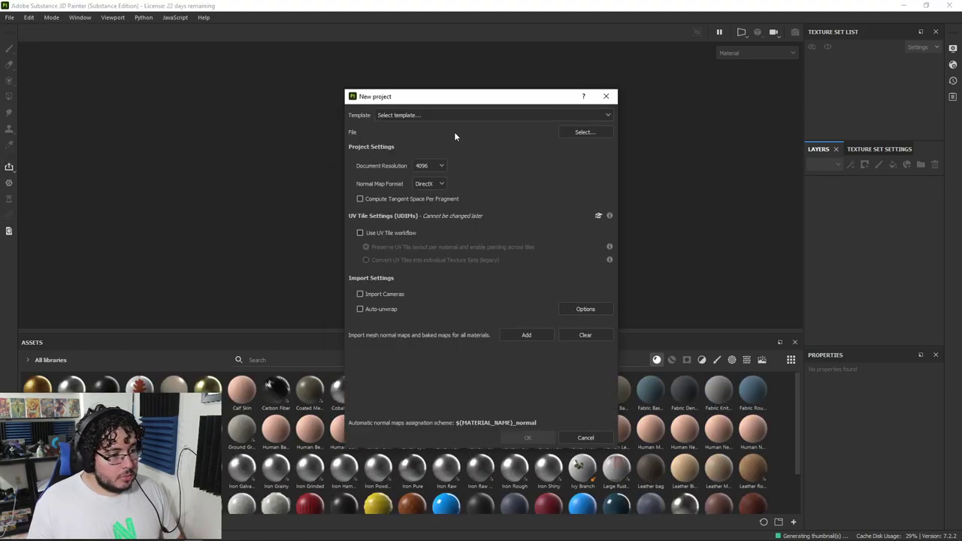
left_click(584, 132)
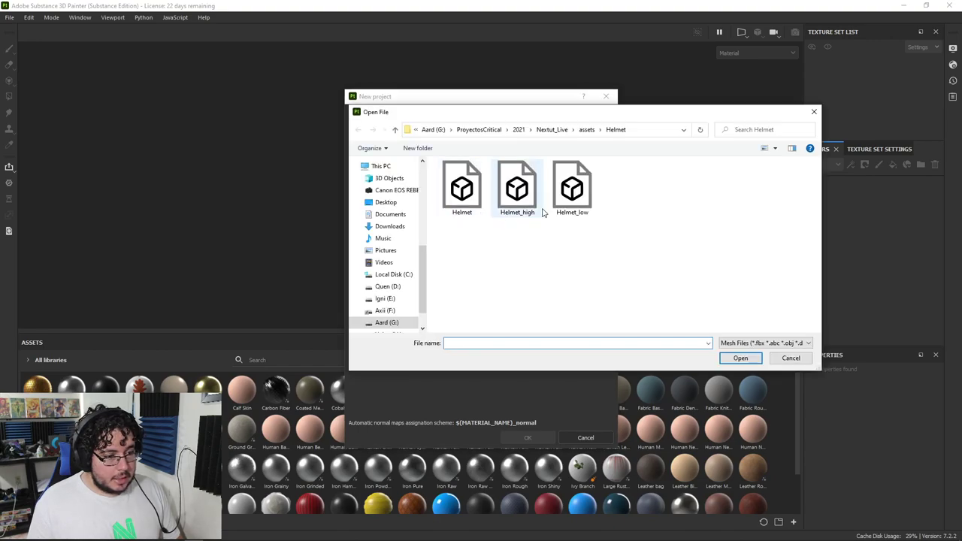
left_click(586, 130)
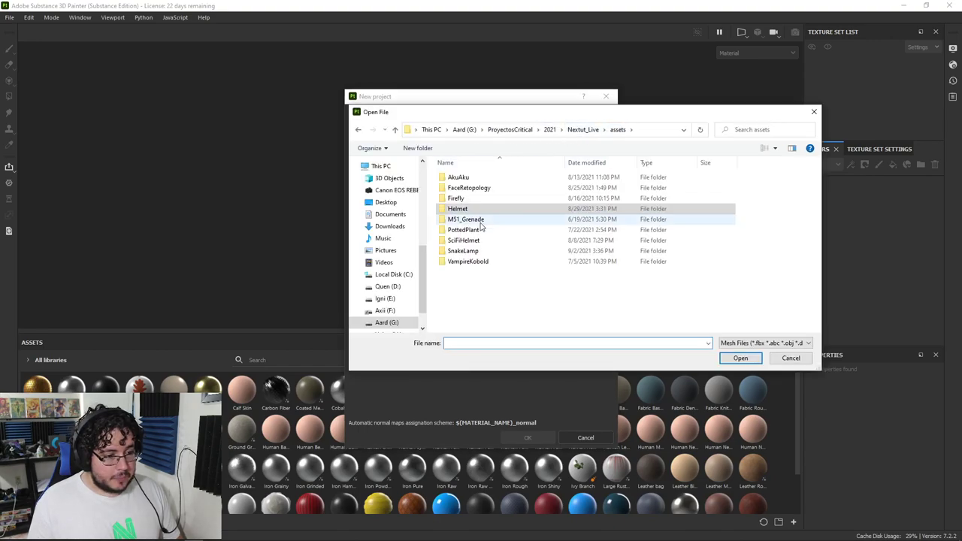
double_click(460, 250)
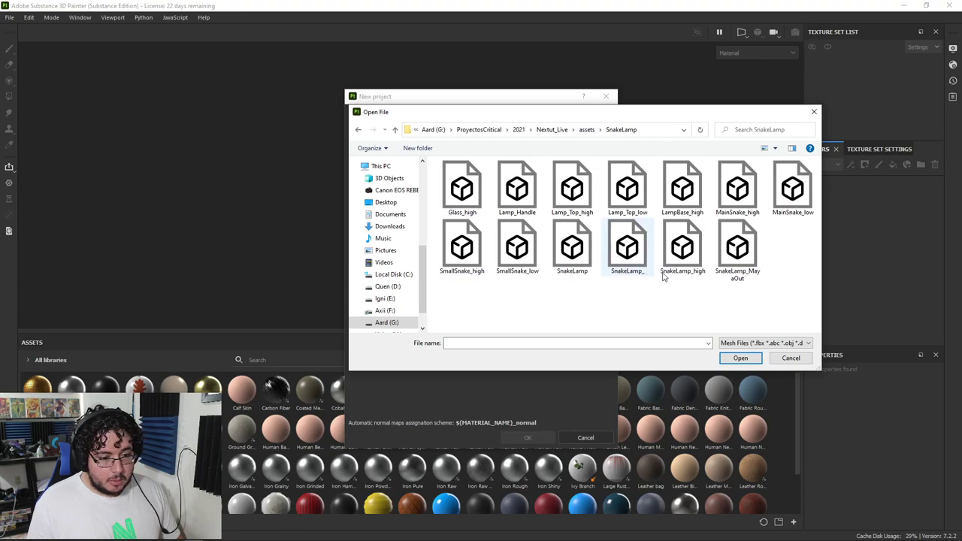
left_click(572, 256)
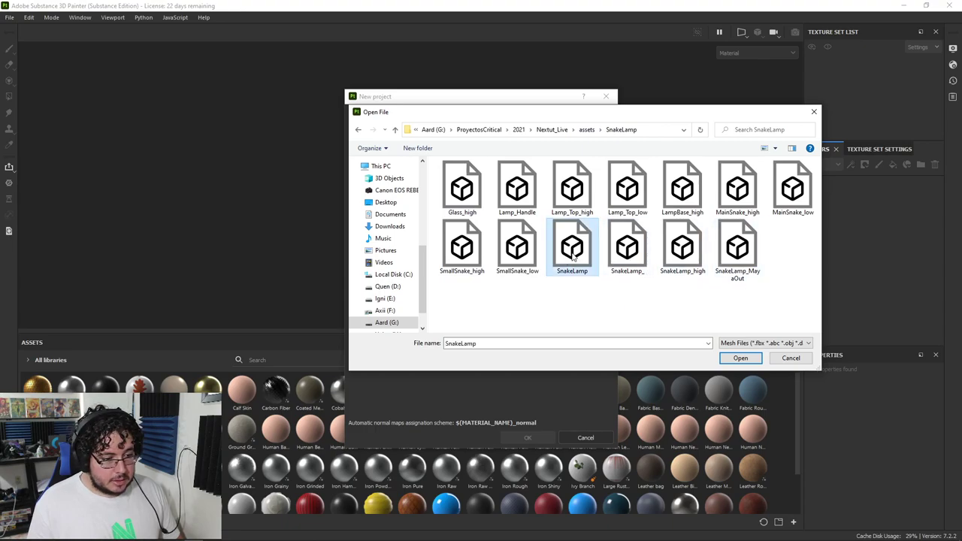
left_click(741, 359)
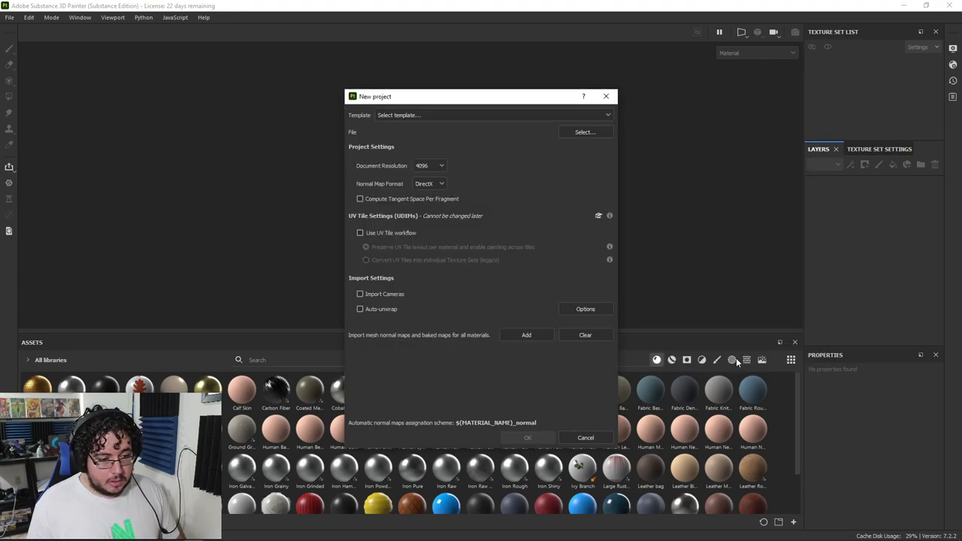
Step: Set the document resolution to 2048, enable the UV Tile workflow with the tile layout preserved per material, and create the project
left_click(429, 165)
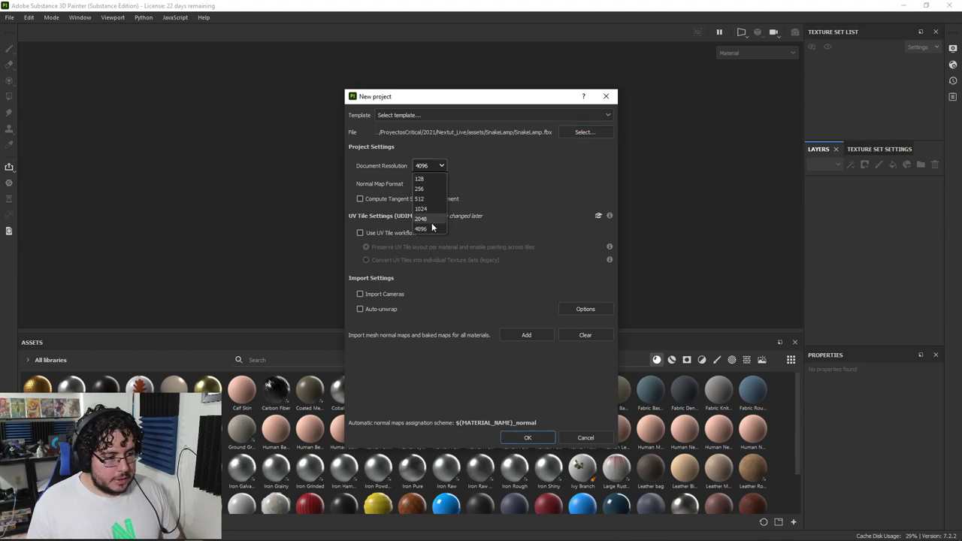
left_click(427, 218)
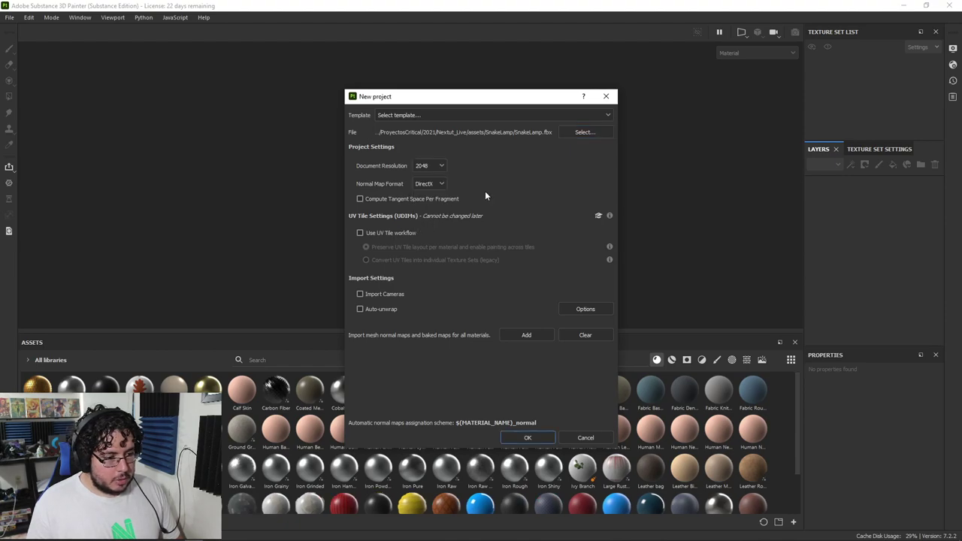
left_click(360, 232)
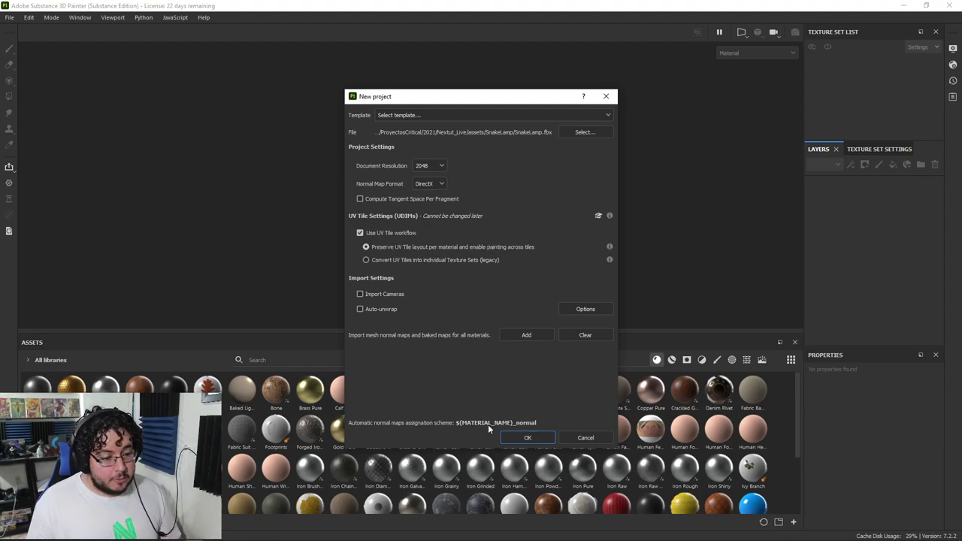
left_click(518, 436)
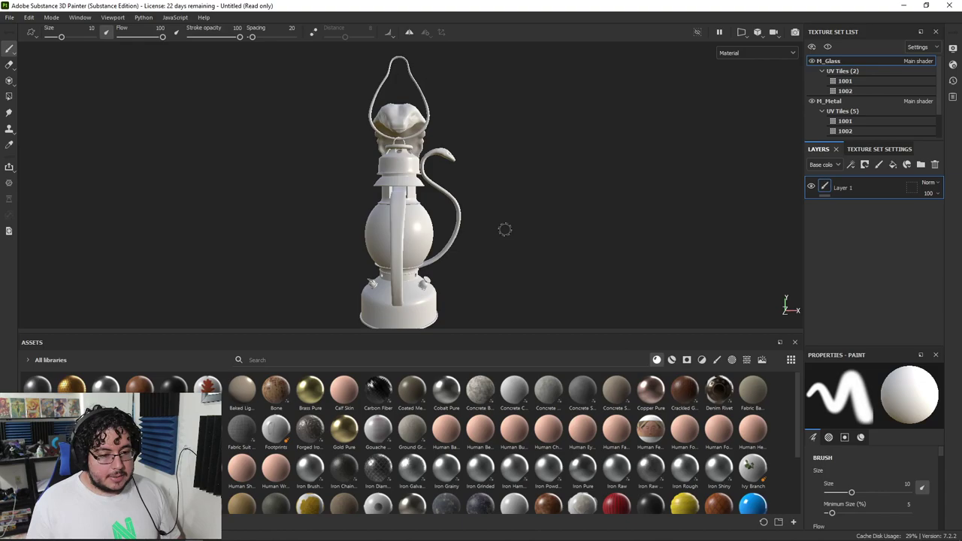
Step: Enlarge the texture set list to show all UV tiles and open the mesh map baking settings
left_click_drag(603, 227, 533, 178, "alt")
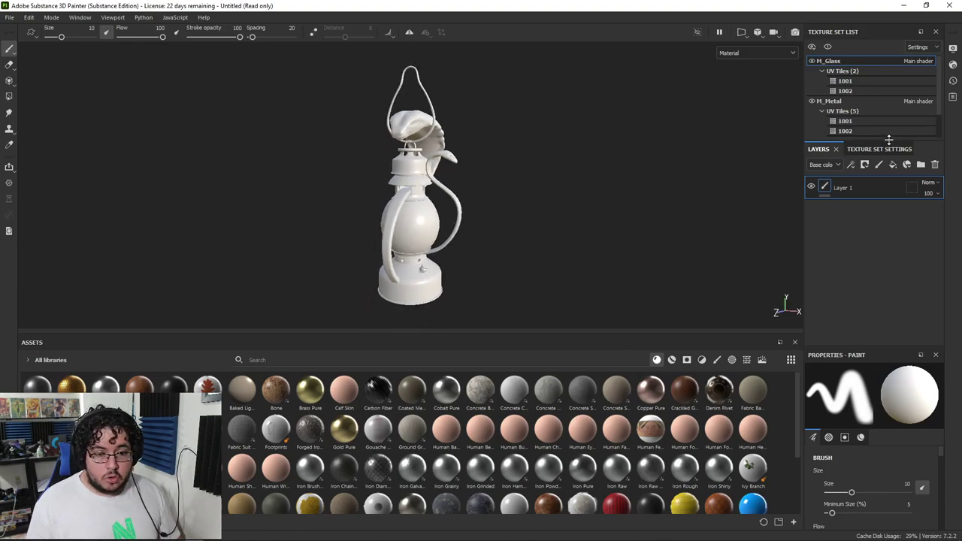
left_click_drag(888, 139, 830, 196)
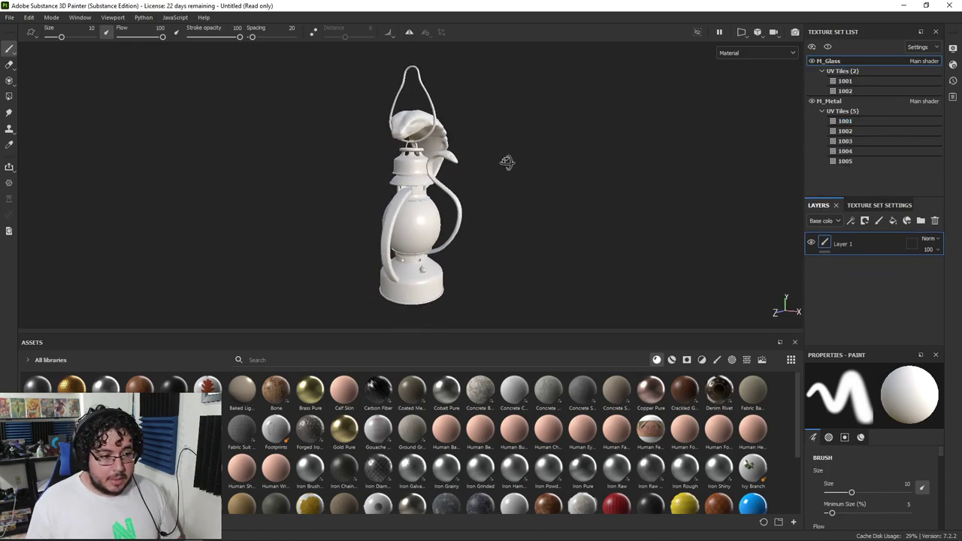
left_click_drag(507, 162, 488, 211, "alt")
left_click(876, 205)
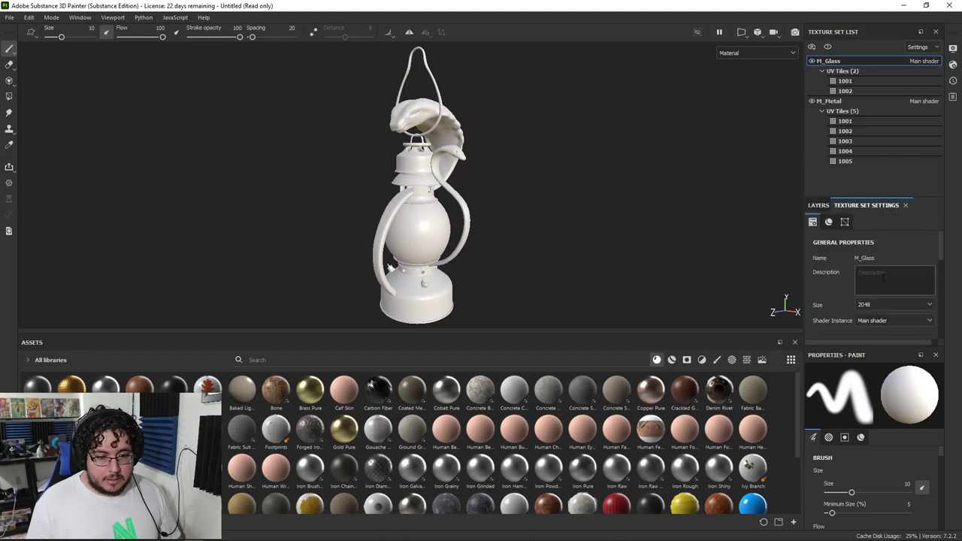
scroll(884, 277, "down", 5)
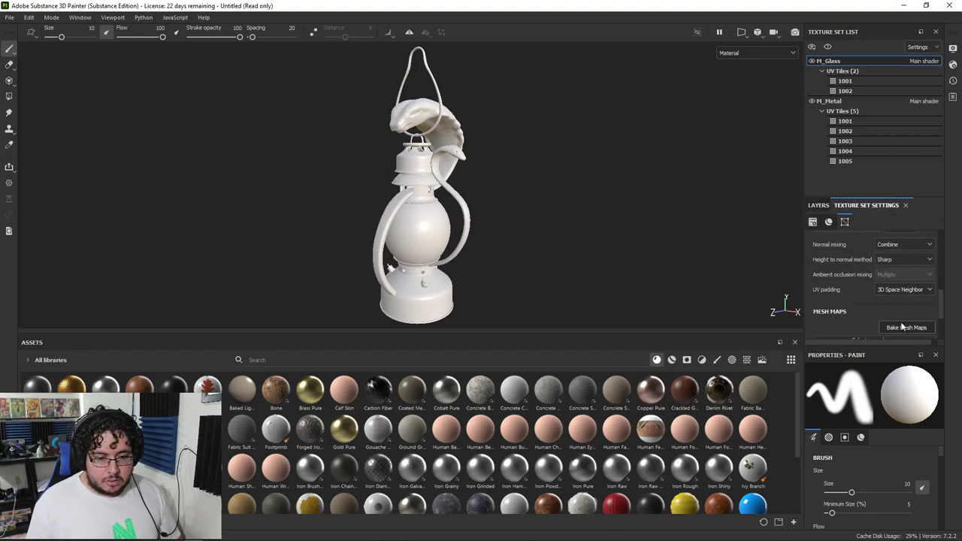
left_click(904, 327)
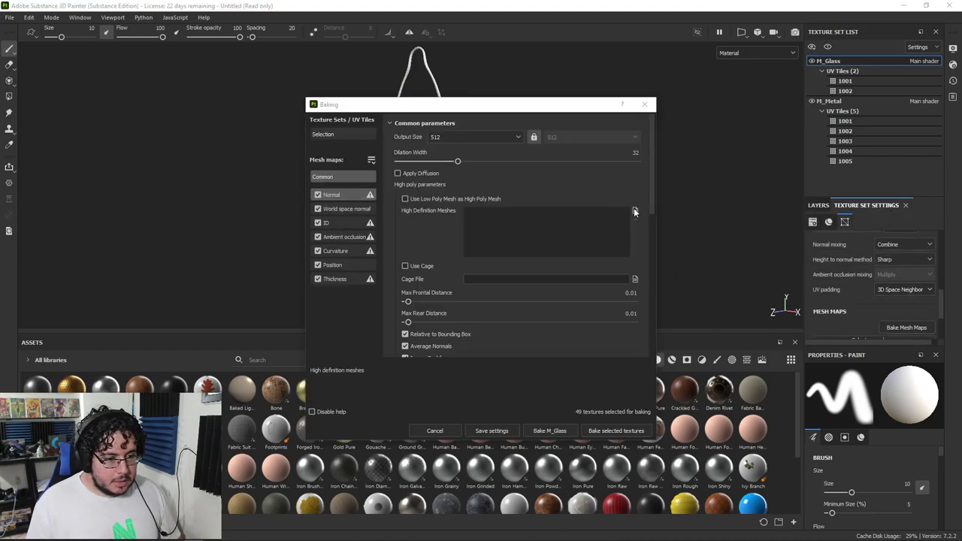
Step: Load SnakeLamp_high as the high definition mesh for baking
left_click(634, 211)
left_click(654, 197)
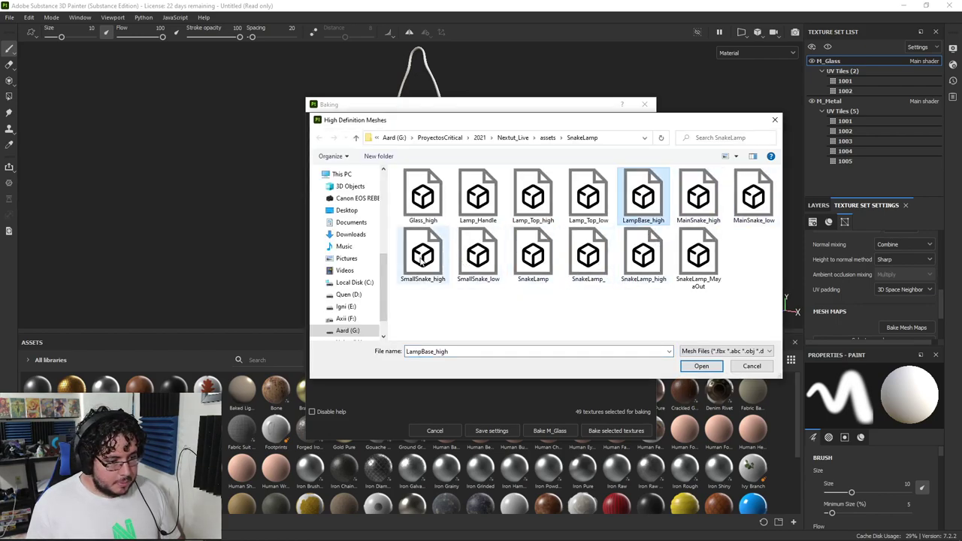
left_click(642, 256)
left_click(701, 366)
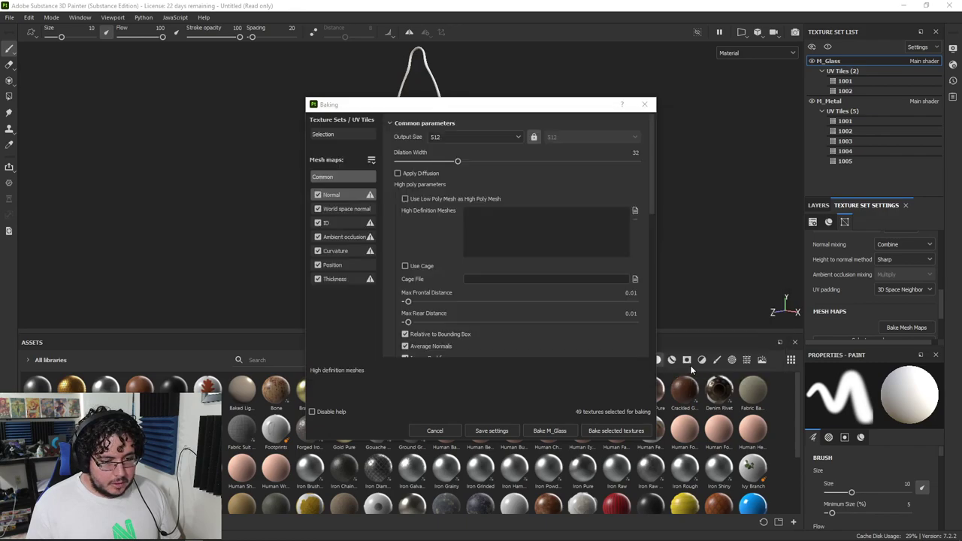
Step: Set the common baking parameters to Subsampling 2x2 antialiasing and match the low- and high-poly geometry By Mesh Name
left_click(481, 136)
left_click(451, 206)
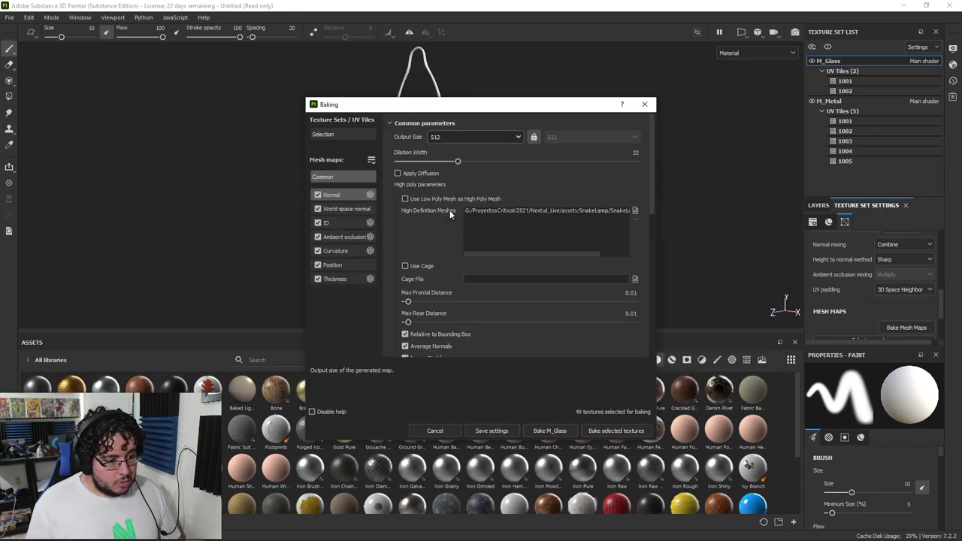
scroll(456, 323, "down", 2)
scroll(457, 326, "down", 2)
left_click(490, 252)
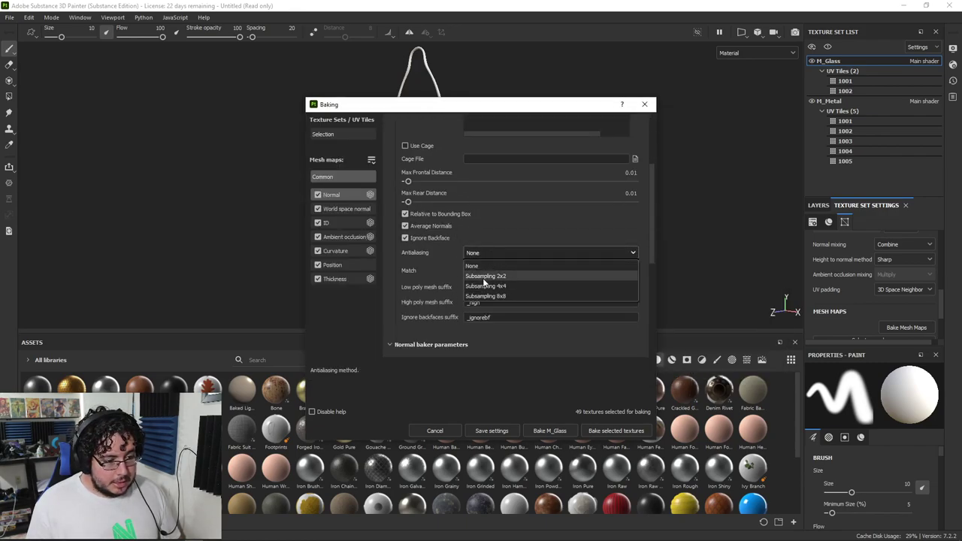
left_click(492, 275)
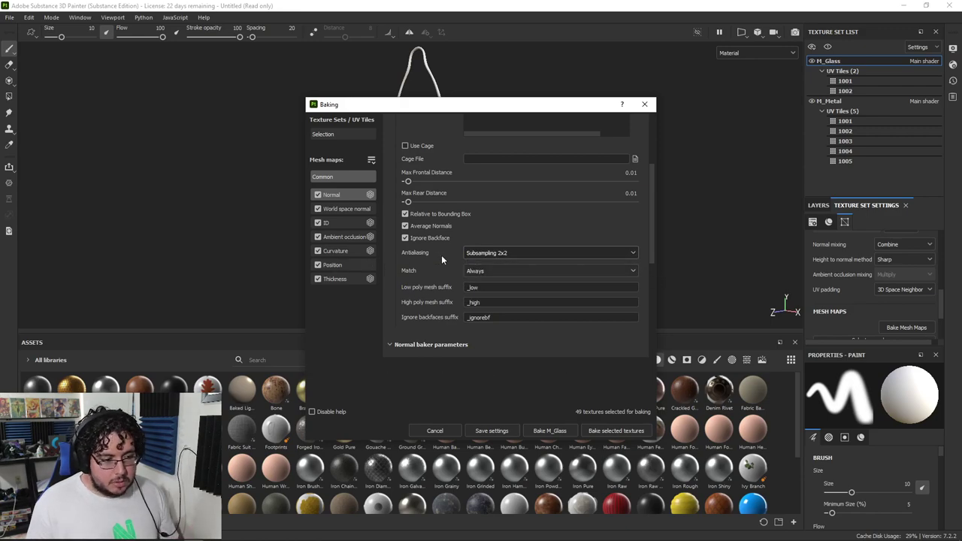
left_click(469, 271)
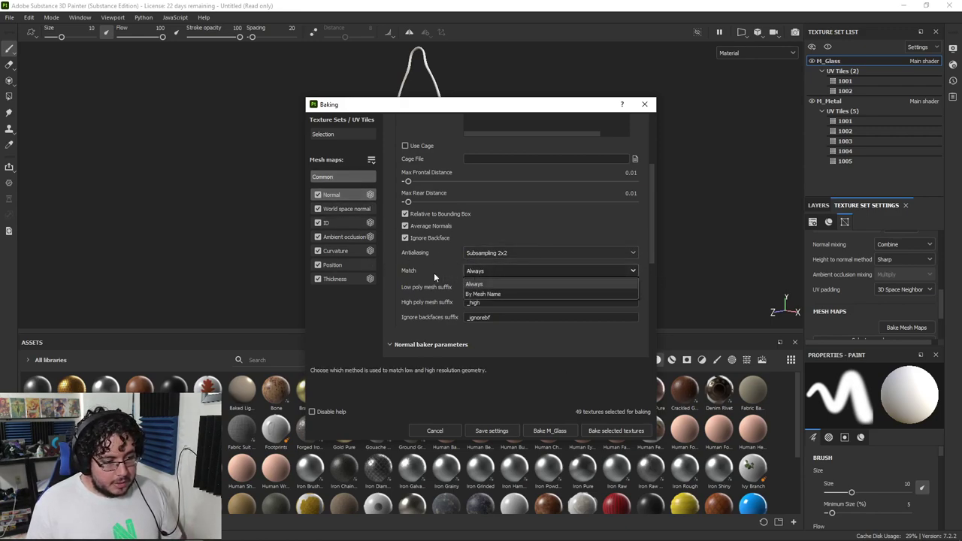
left_click(481, 294)
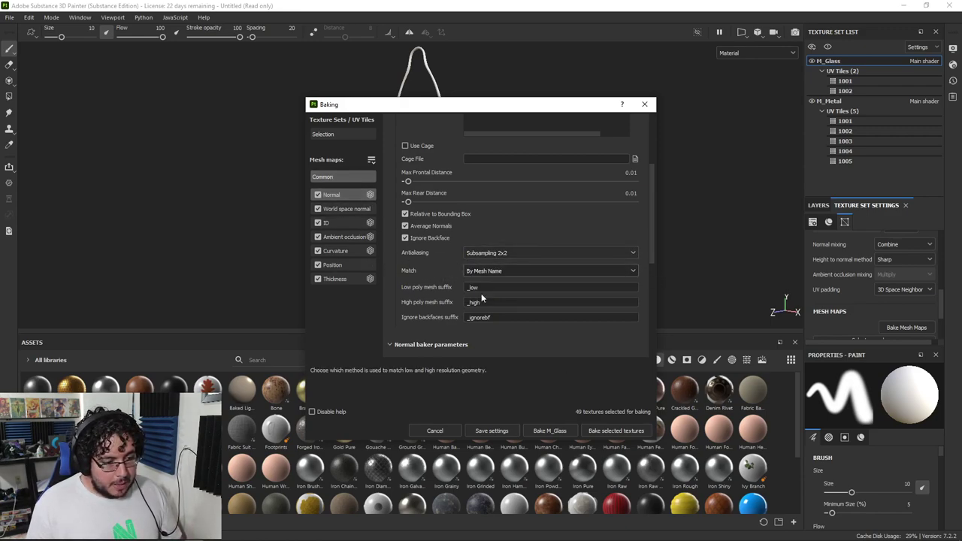
Step: Set the ambient occlusion baker's Self Occlusion to Only Same Mesh Name for M_Glass
left_click(343, 236)
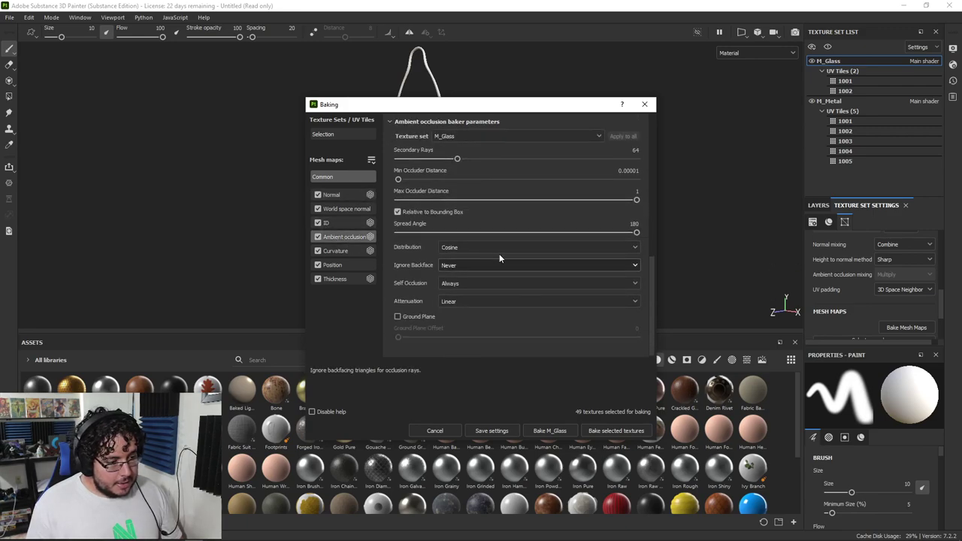
left_click(447, 284)
left_click(466, 305)
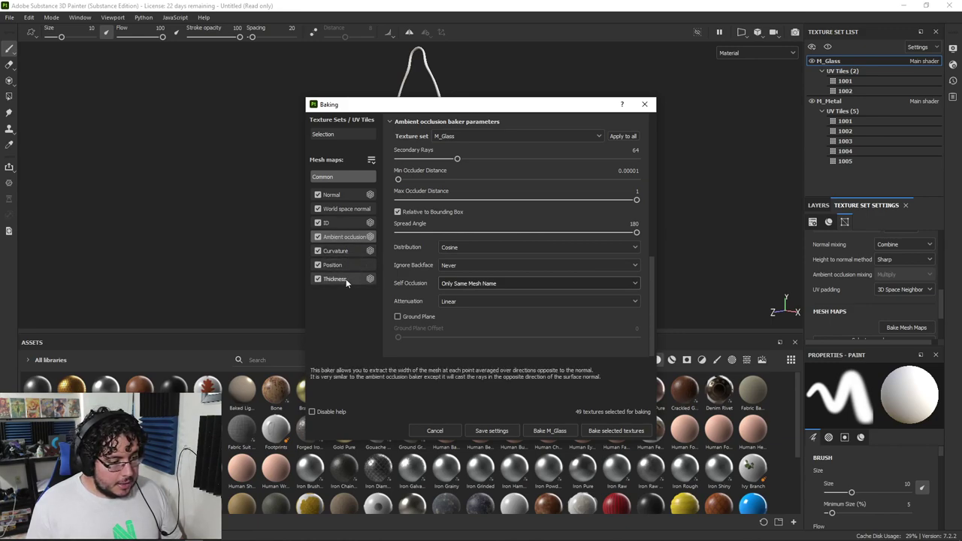
Step: Set the thickness baker's Self Occlusion to Only Same Mesh Name for M_Glass and bake all selected textures
left_click(344, 278)
left_click(467, 266)
left_click(454, 286)
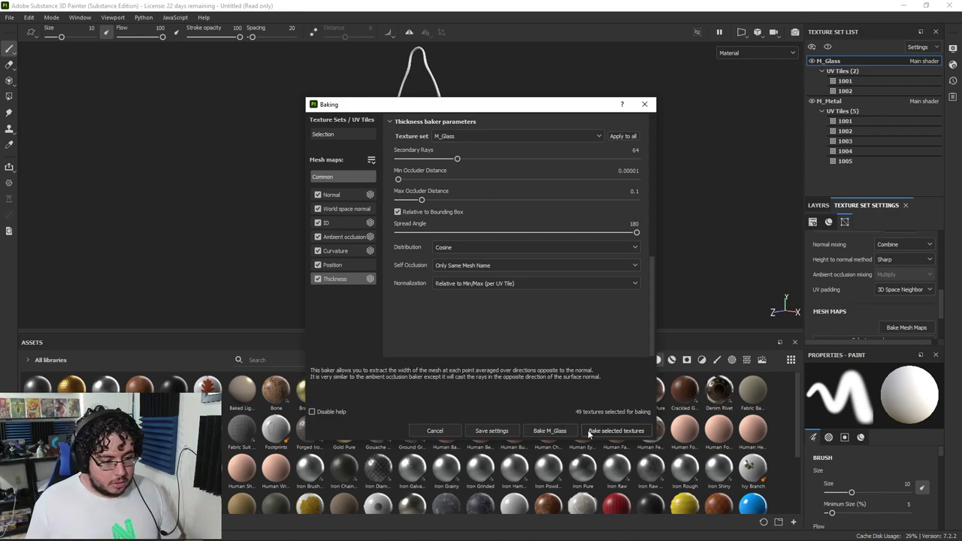
left_click(613, 431)
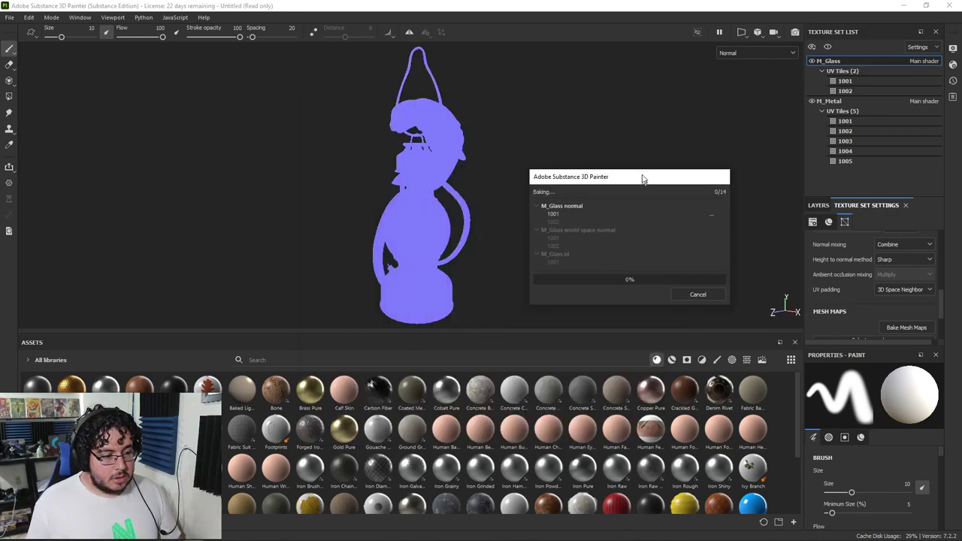